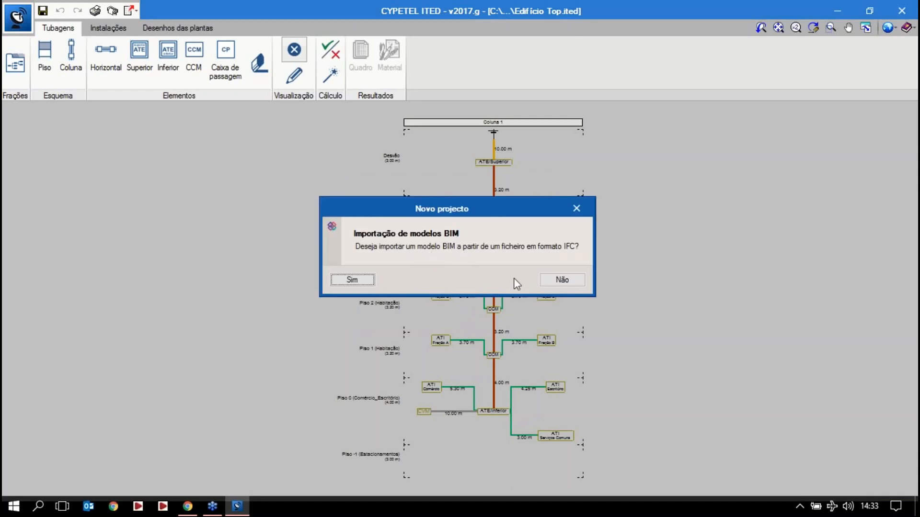
Decline the IFC model import and add a floor named Piso -1 directly below Rés-do-Chão
click(559, 280)
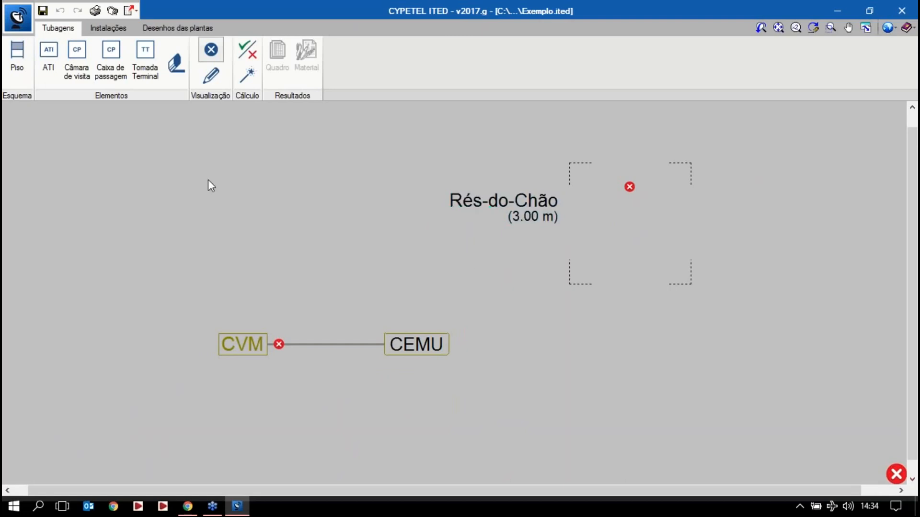
click(17, 56)
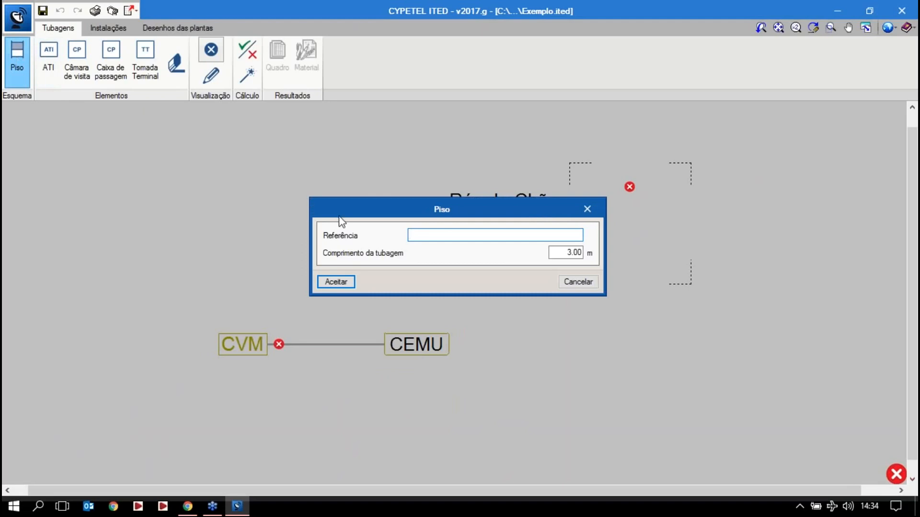
text(Piso -1)
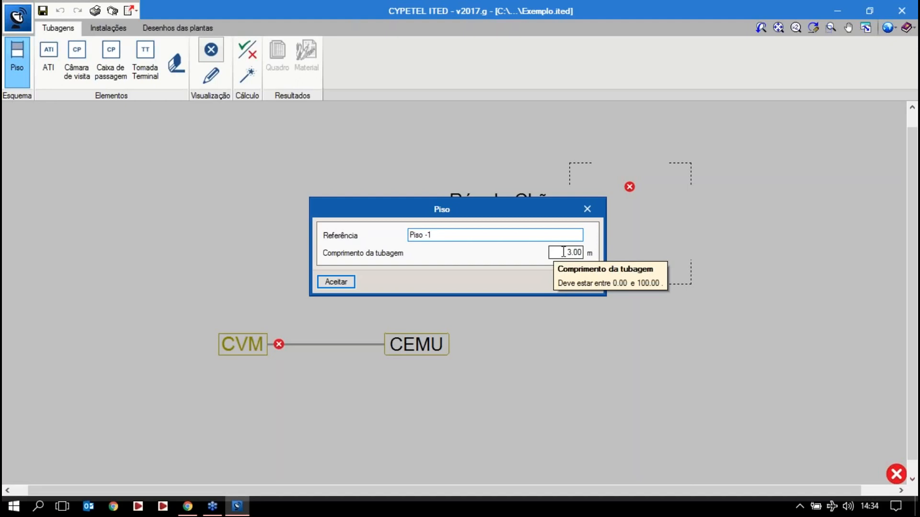
click(328, 282)
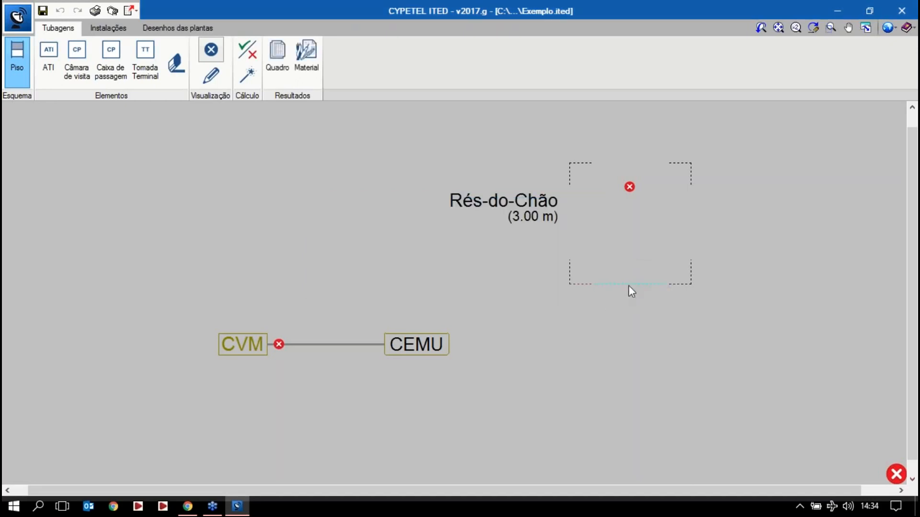
click(631, 285)
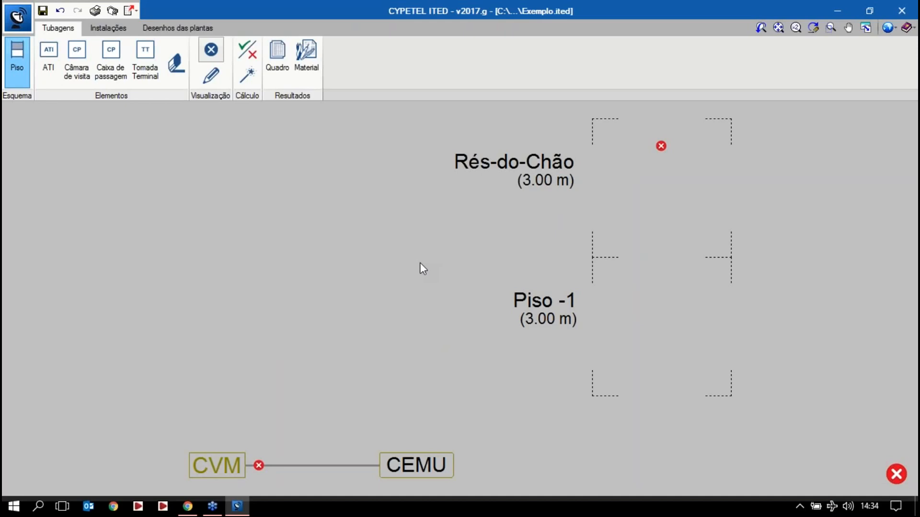
Add a floor named Piso 1 directly above Rés-do-Chão
click(17, 63)
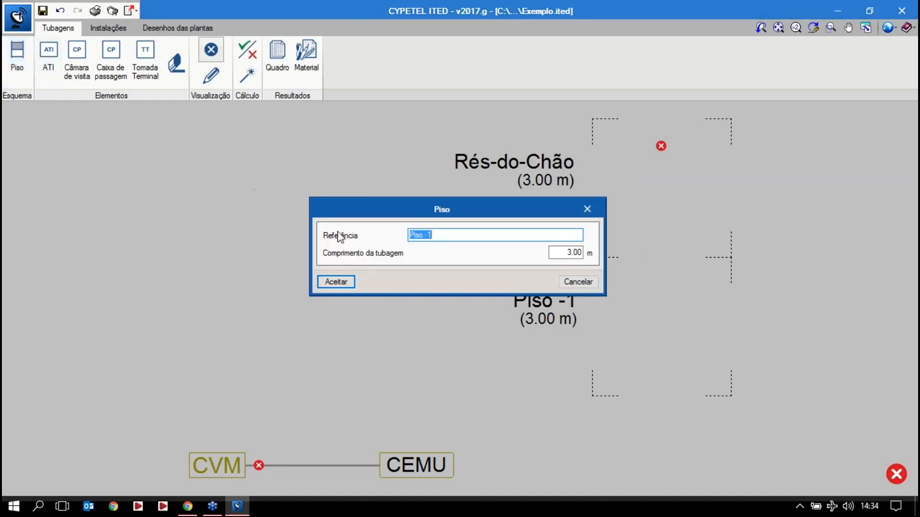
text(Piso 1)
click(335, 282)
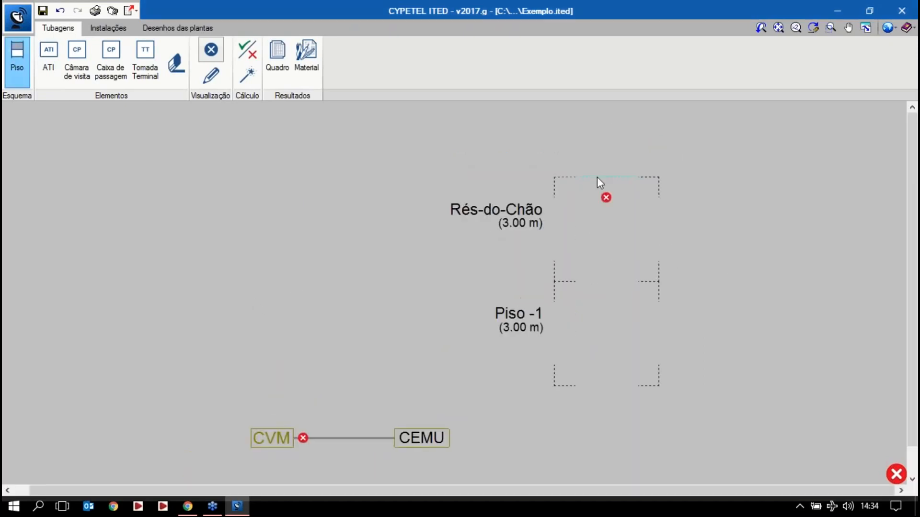
click(597, 177)
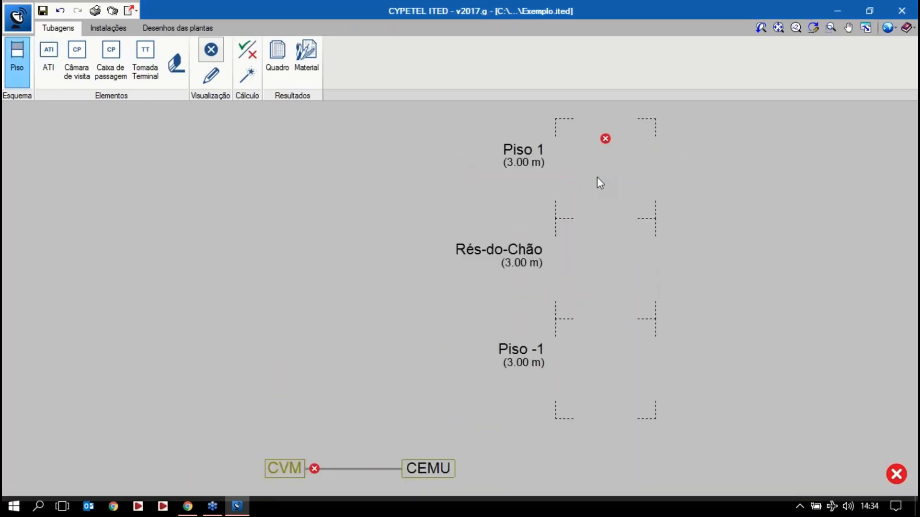
Add a floor named Cobertura above Piso 1
click(480, 197)
text(Cobertura)
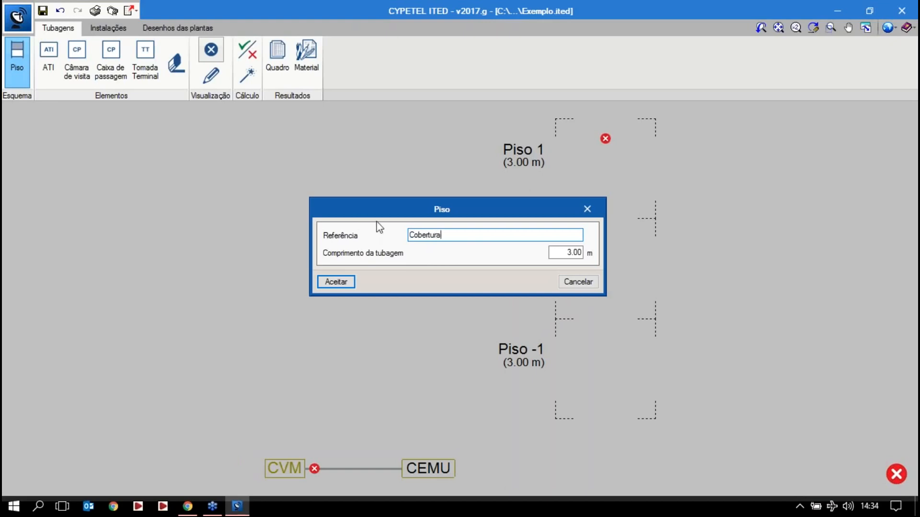
click(329, 287)
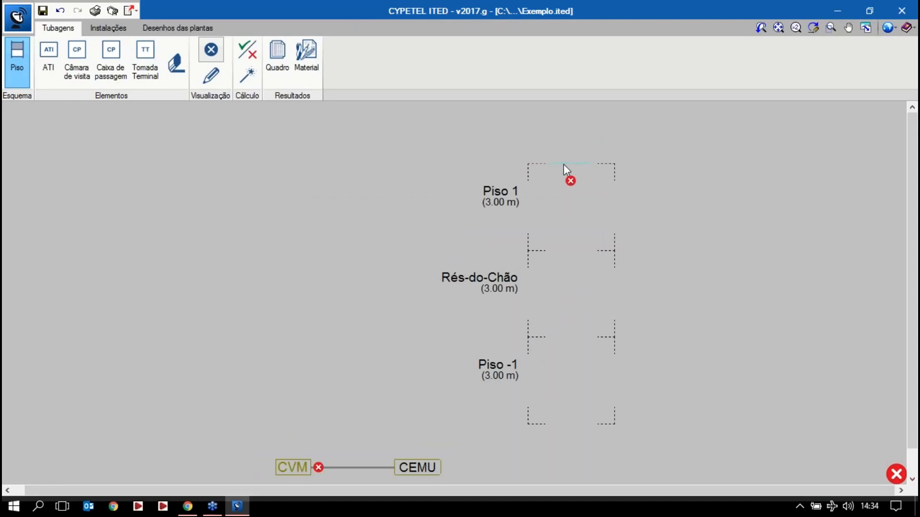
click(563, 163)
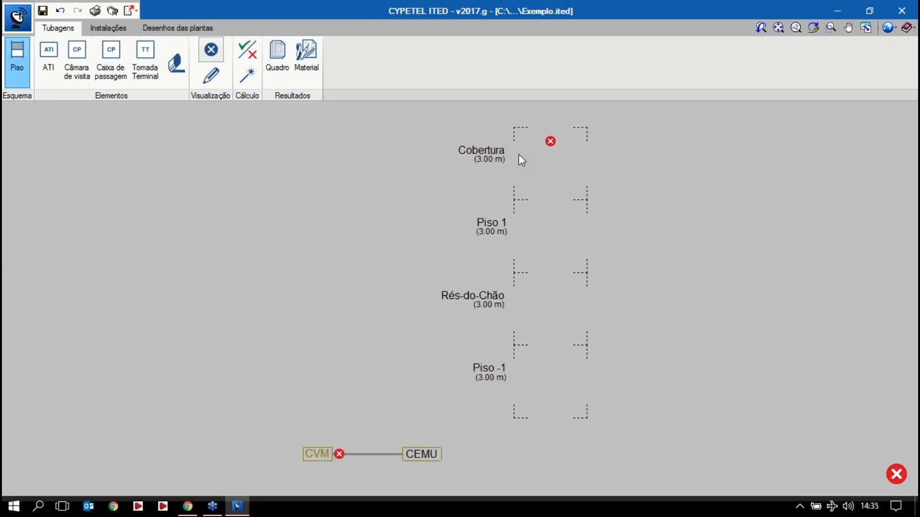
Insert an ATI with the reference Moradia, without a CATI support box, on the Rés-do-Chão floor
click(47, 59)
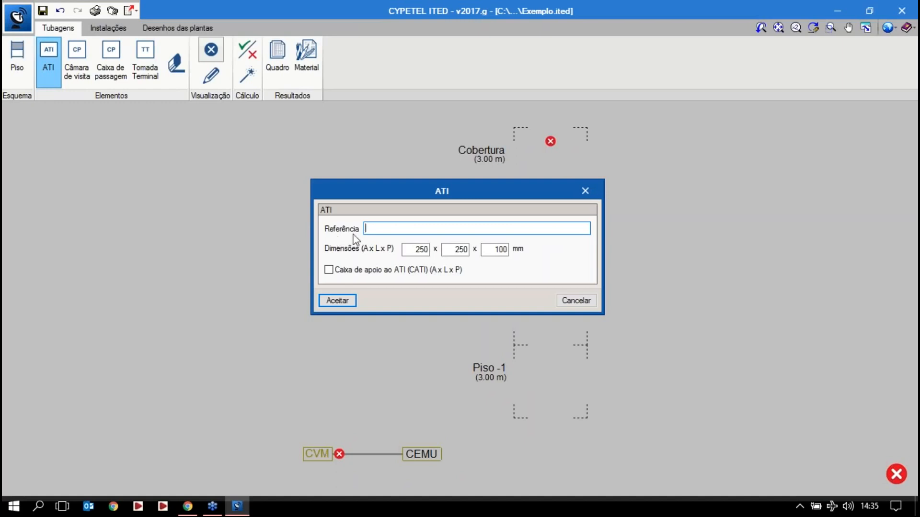
text(Moradia)
click(328, 270)
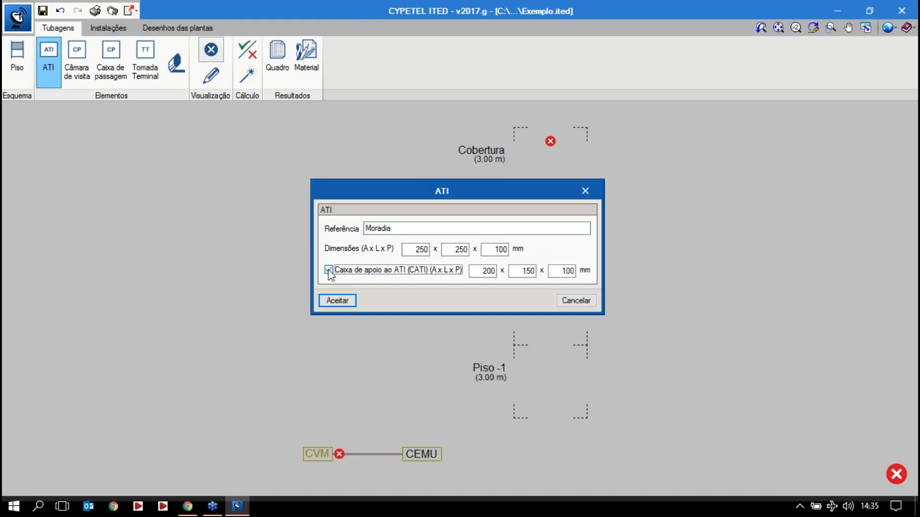
click(328, 270)
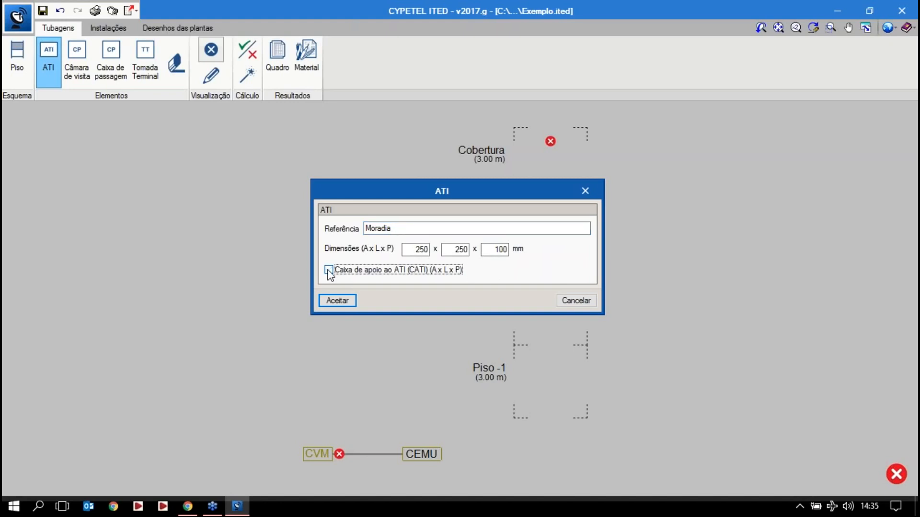
click(338, 300)
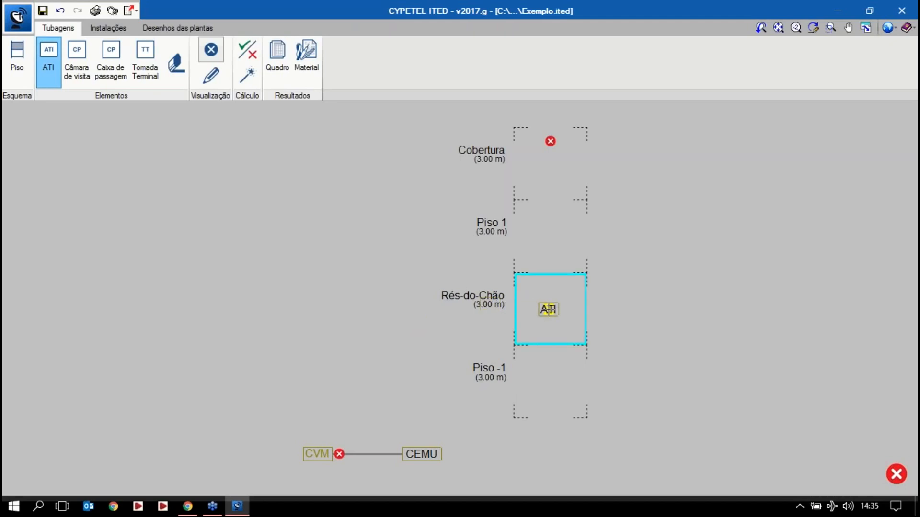
click(548, 309)
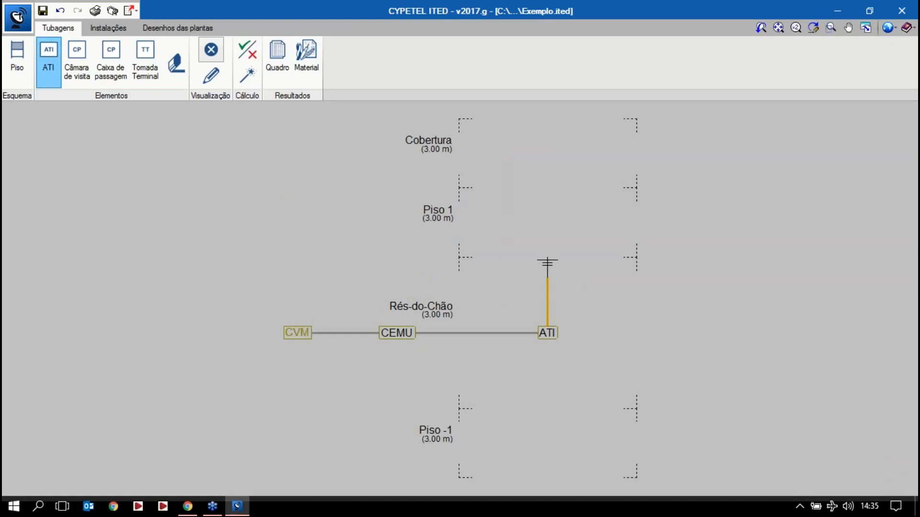
Show the material references and the pipe lengths on the scheme's pipes
click(211, 79)
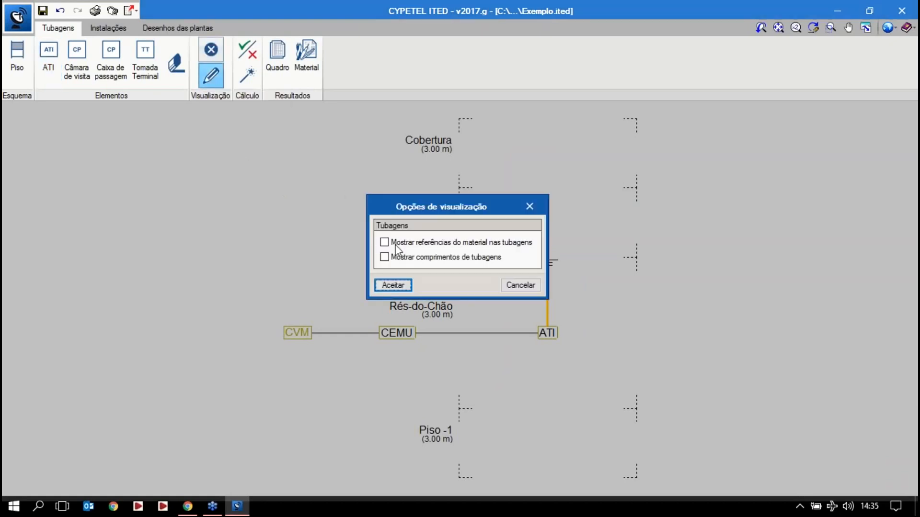
click(393, 244)
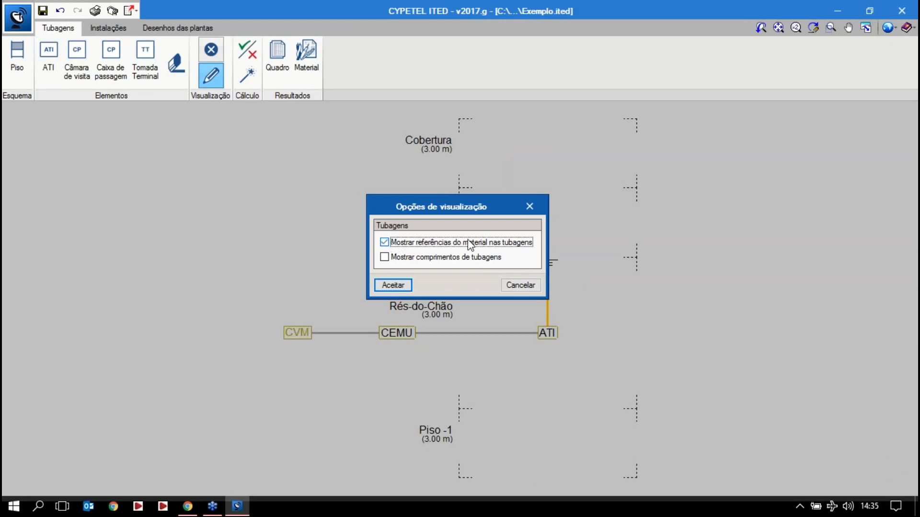
click(385, 257)
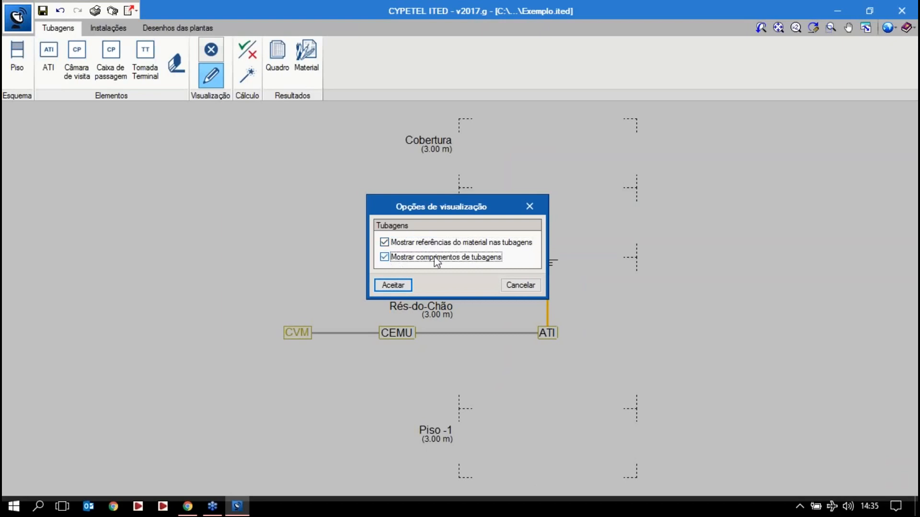
click(392, 285)
mouse_move(474, 335)
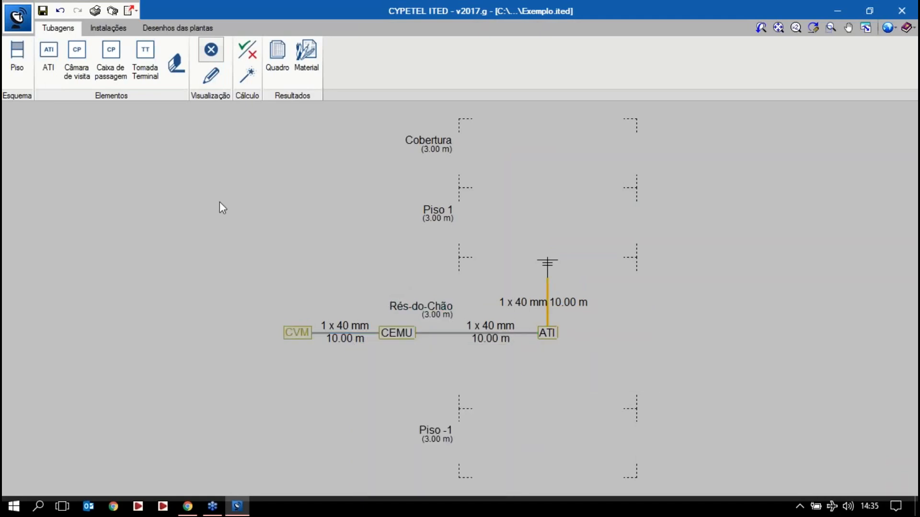
mouse_move(556, 307)
Configure an individual-network passage box on Rés-do-Chão with an embedded (Embebido) 20 mm pipe (Tubagem)
click(110, 65)
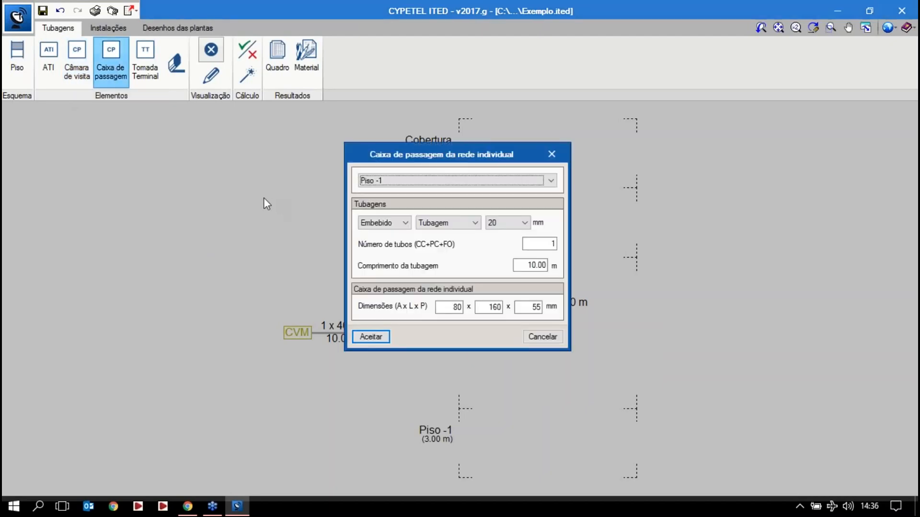
click(414, 183)
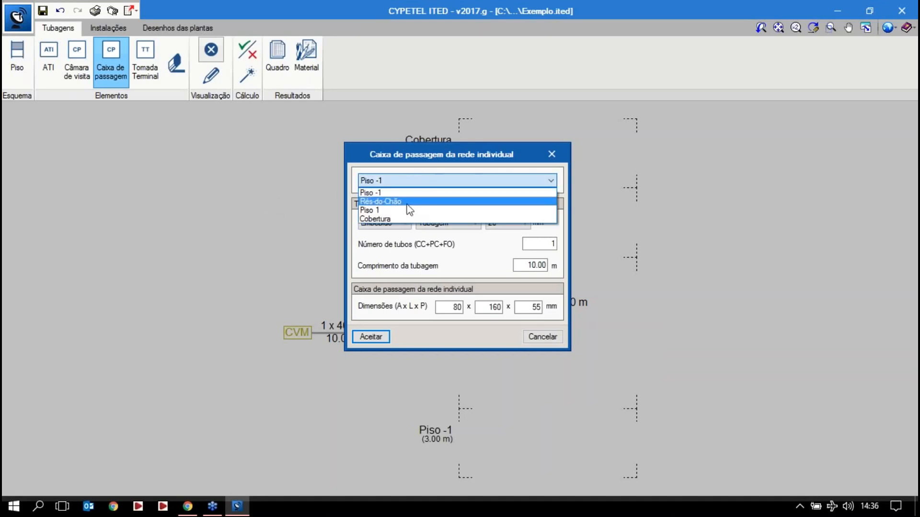
click(402, 201)
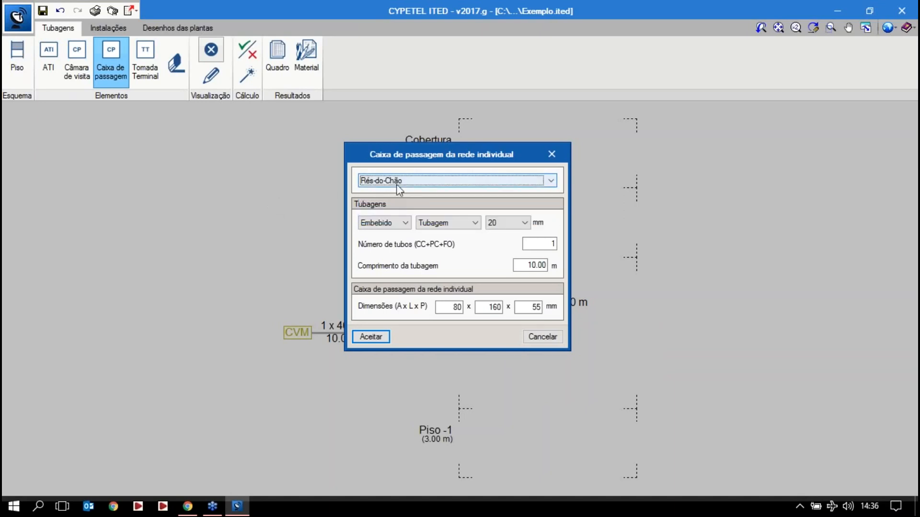
click(400, 228)
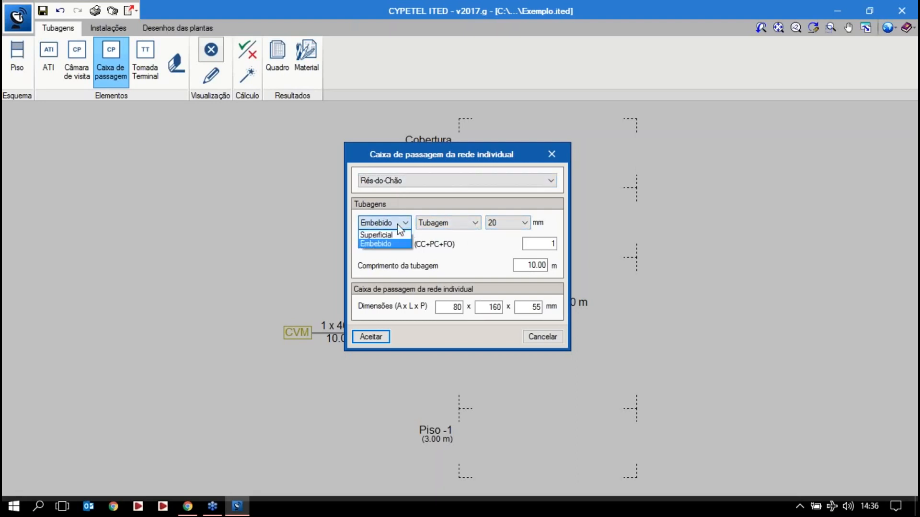
click(452, 221)
click(457, 223)
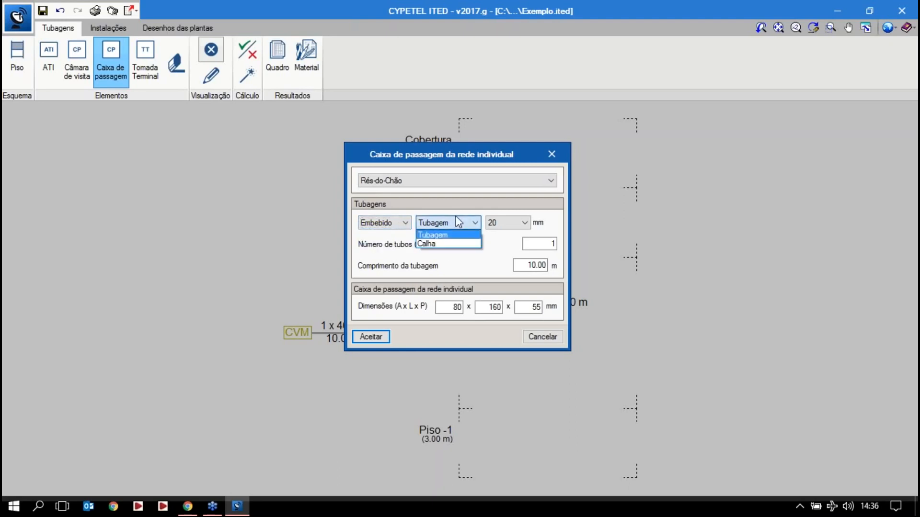
click(457, 223)
click(511, 222)
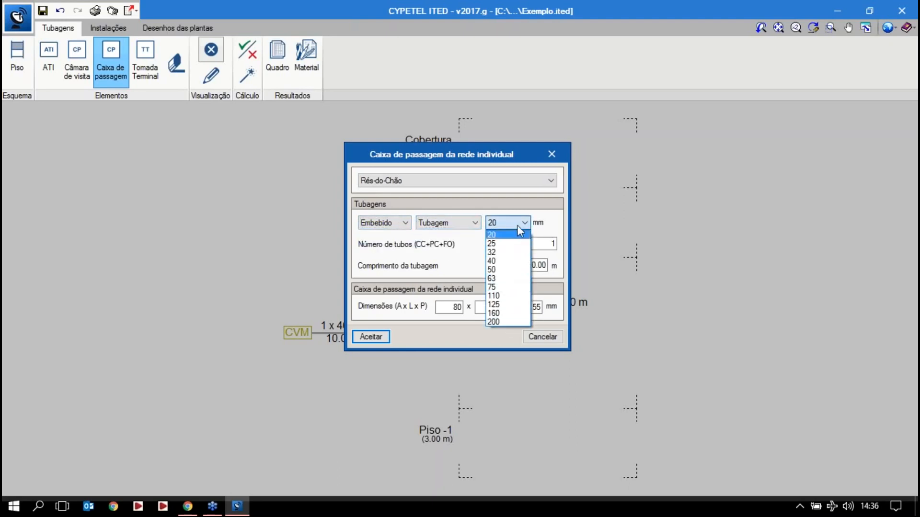
click(506, 234)
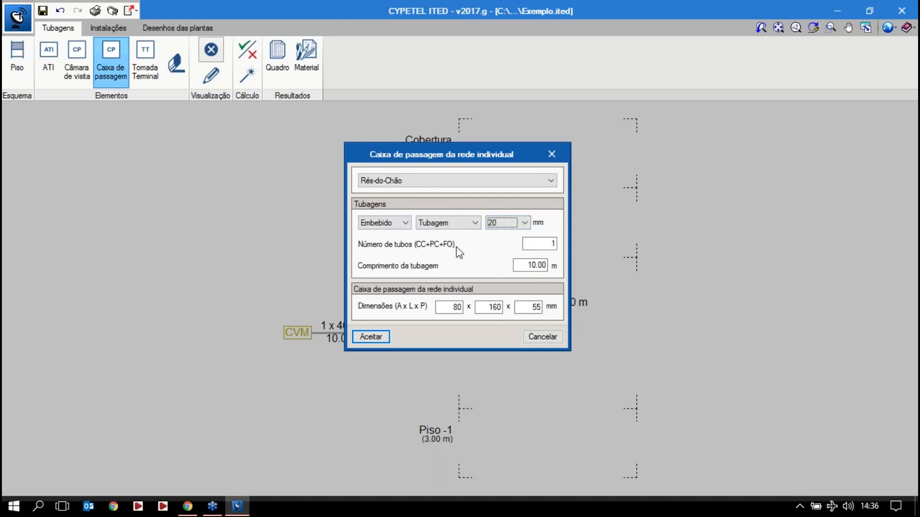
Set the passage box's pipe length to 0.40 m and connect the box to the ATI
click(517, 266)
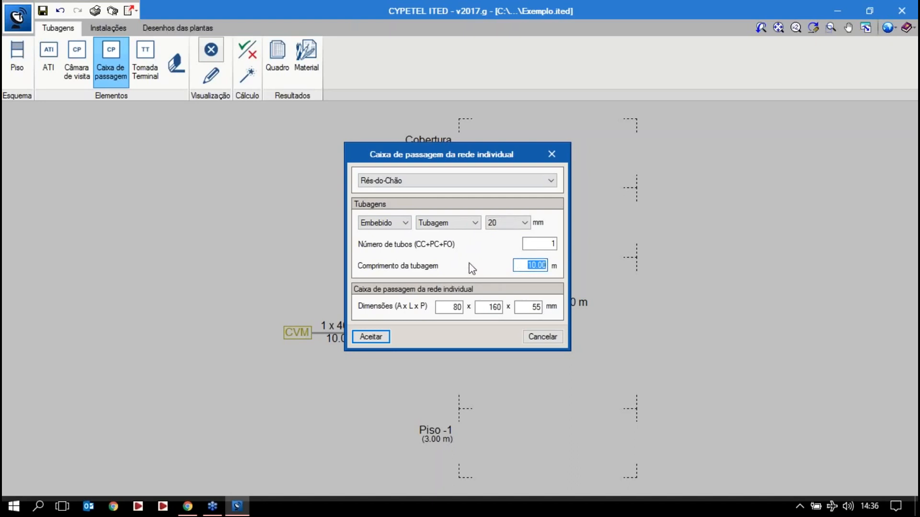
text(0.4)
key(Tab)
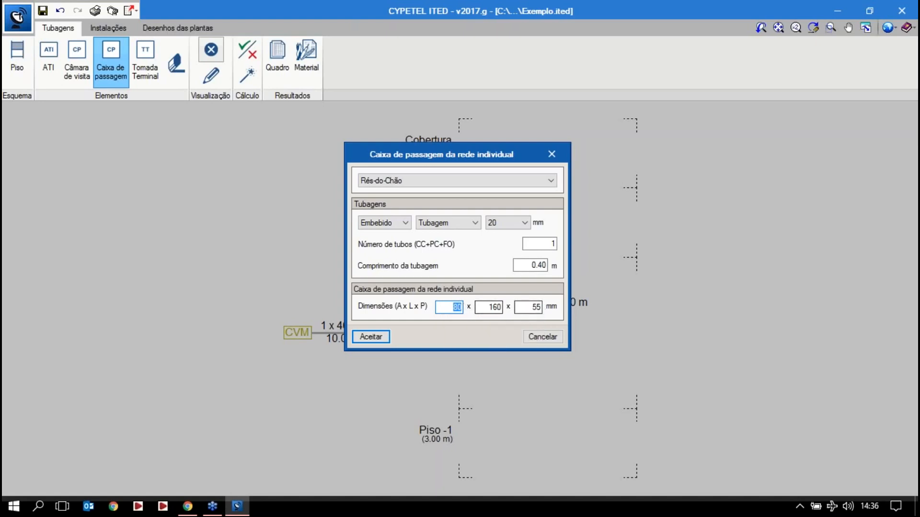
click(383, 337)
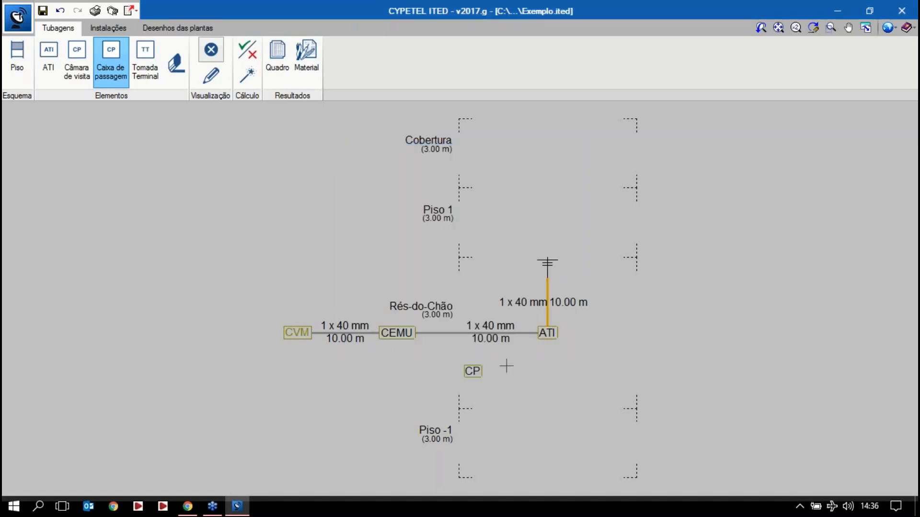
click(548, 333)
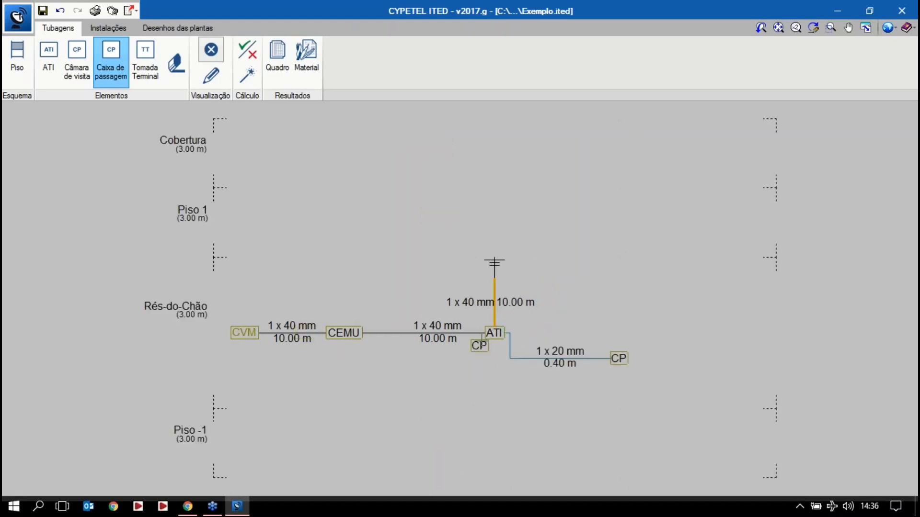
Add a second Rés-do-Chão passage box with a 1.20 m pipe and connect it to the first passage box
scroll(549, 270, down, 2)
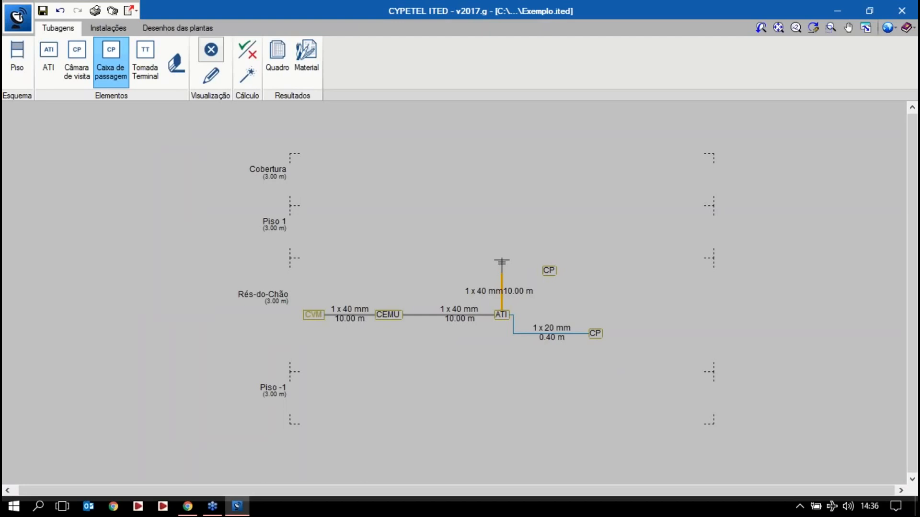
click(549, 270)
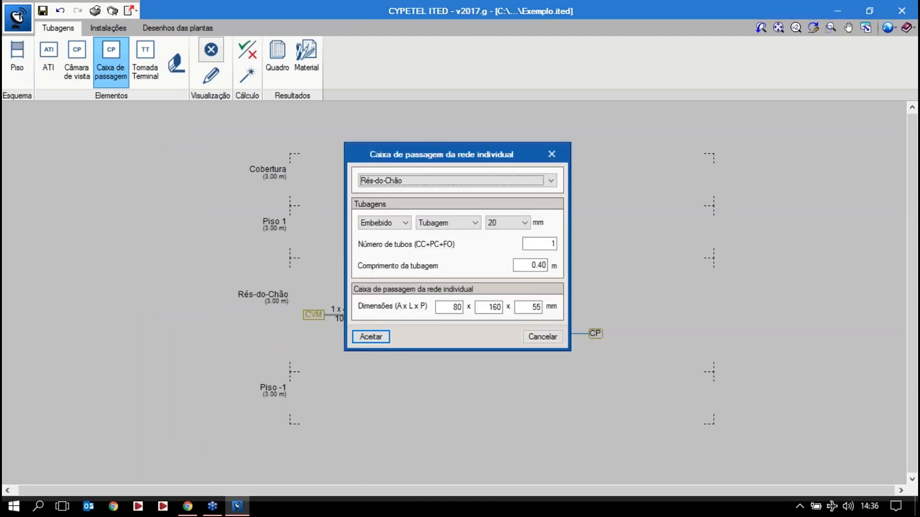
click(540, 265)
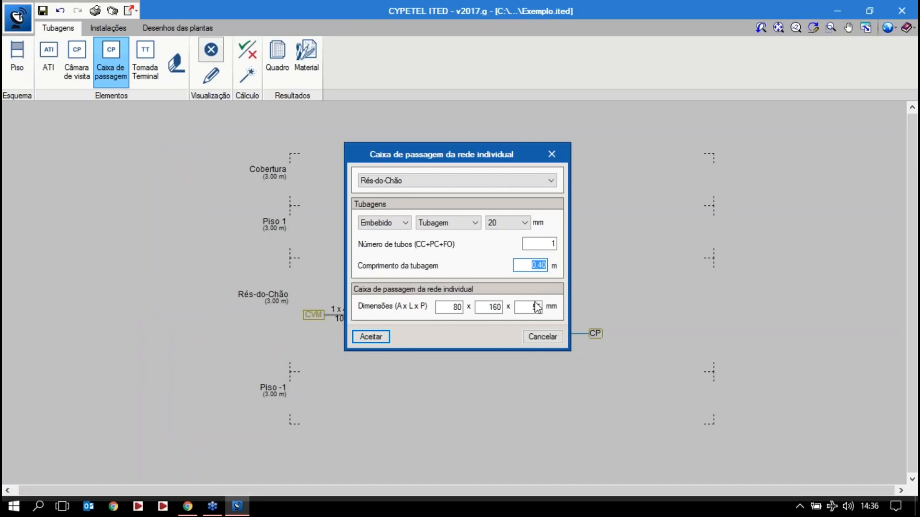
text(1.2)
click(381, 337)
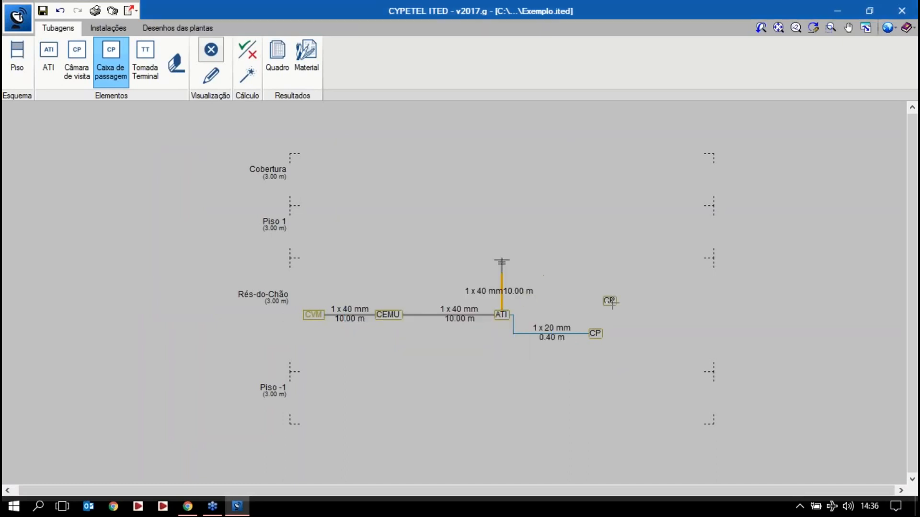
click(600, 333)
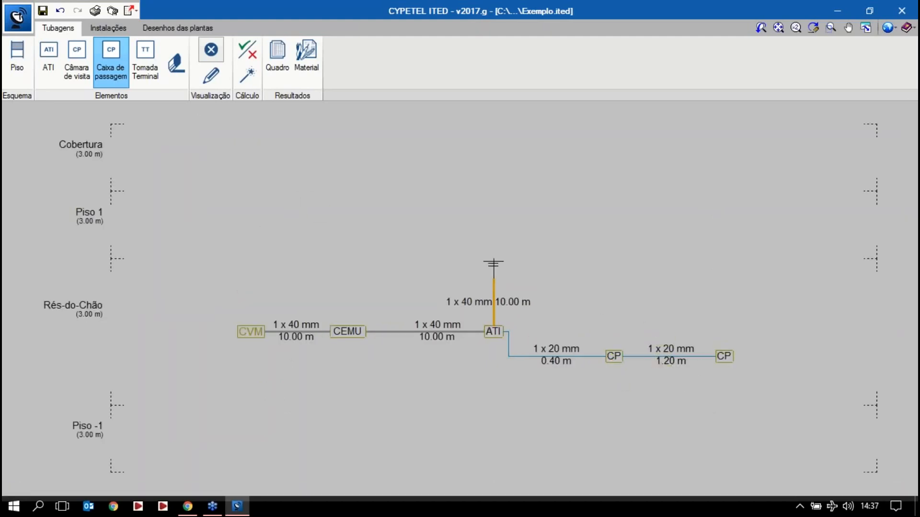
Configure a terminal outlet on Rés-do-Chão with only the coaxial cable and copper pair sockets, without optical fibre or ZAP
click(146, 72)
click(368, 315)
click(367, 330)
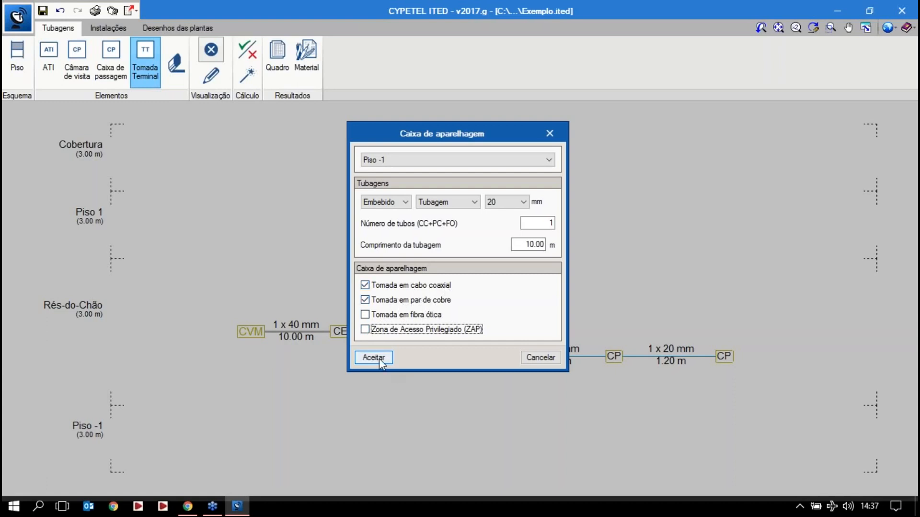
drag(526, 244, 552, 245)
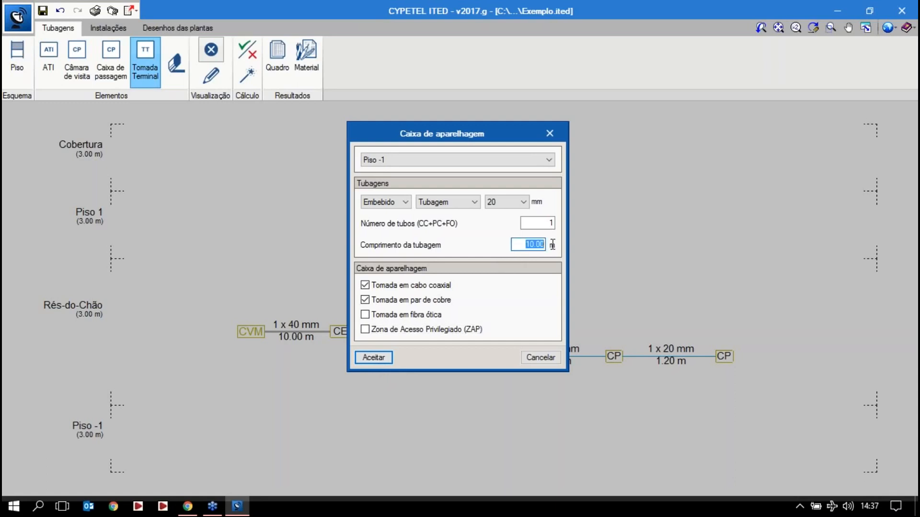
click(453, 163)
click(445, 182)
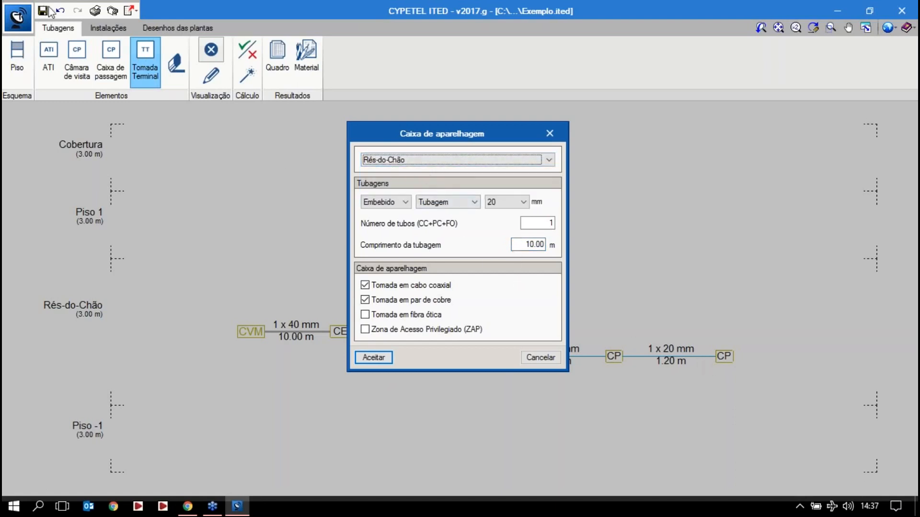
Set the terminal outlet's pipe length to 2.72 m and connect it to the second Rés-do-Chão passage box
double_click(532, 244)
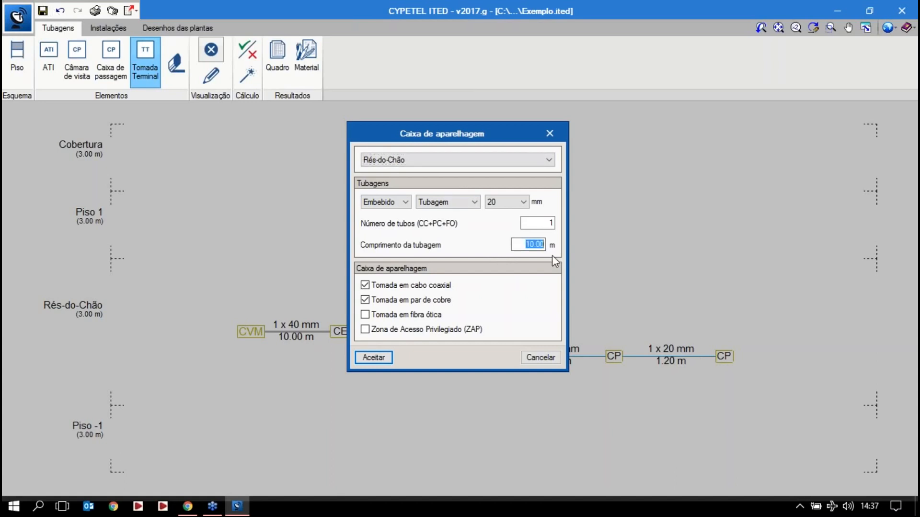
text(2.72)
click(379, 357)
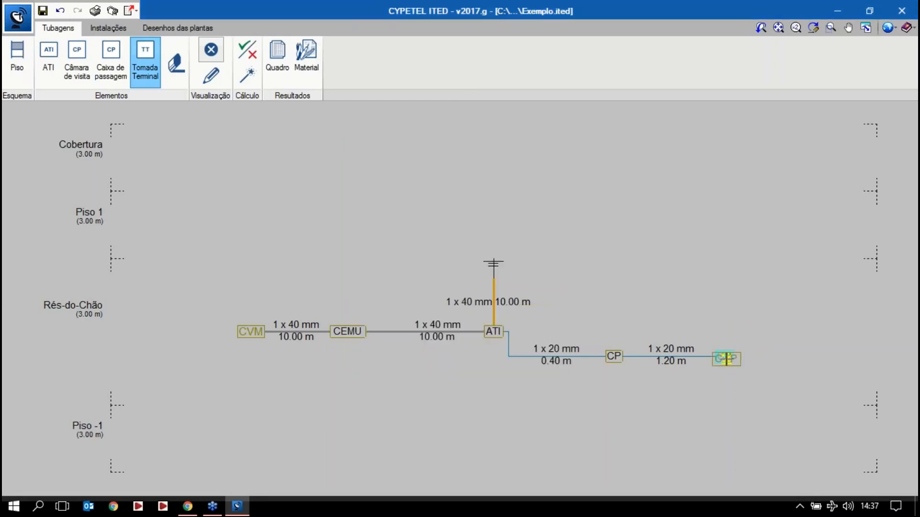
click(726, 359)
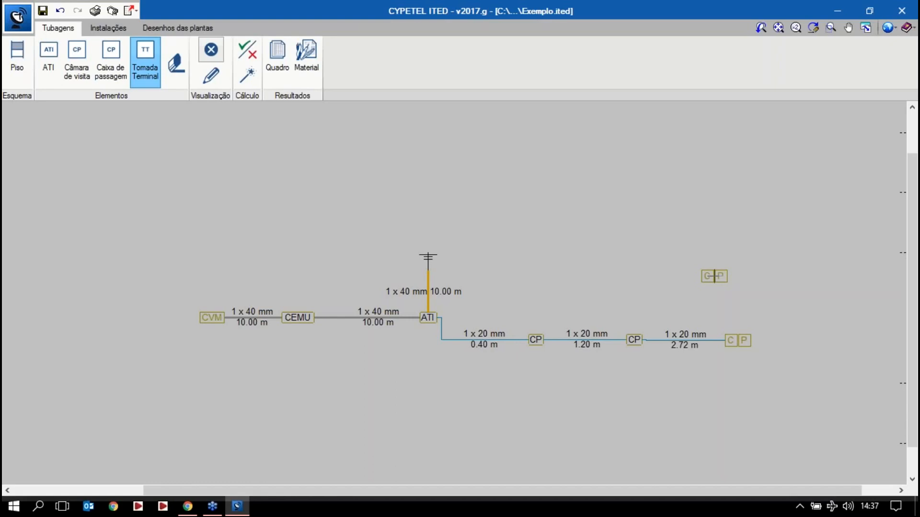
Insert a ZAP-only terminal outlet on Rés-do-Chão with a 0.98 m pipe and connect it to the ATI
click(714, 276)
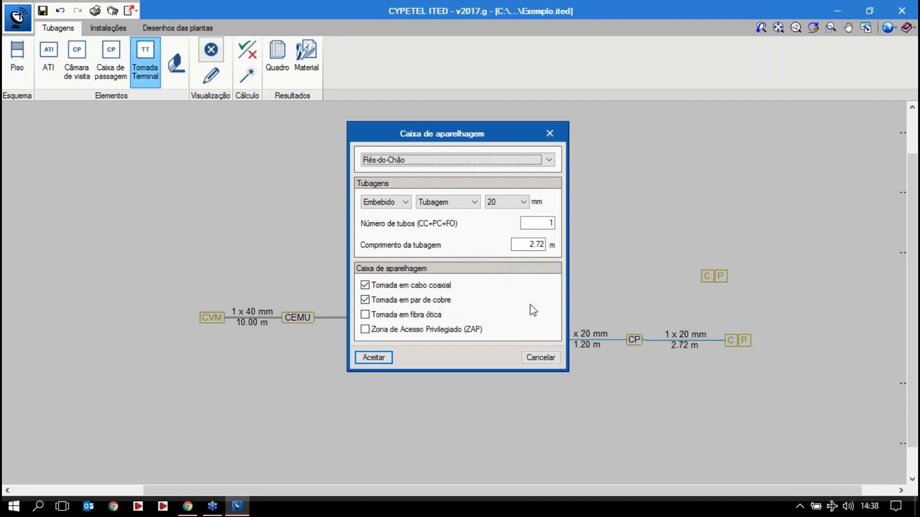
click(365, 285)
click(365, 300)
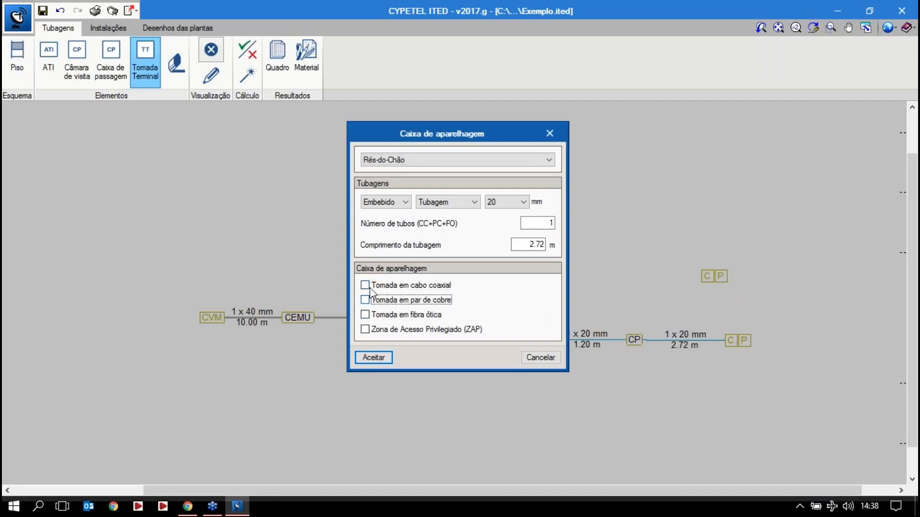
click(371, 331)
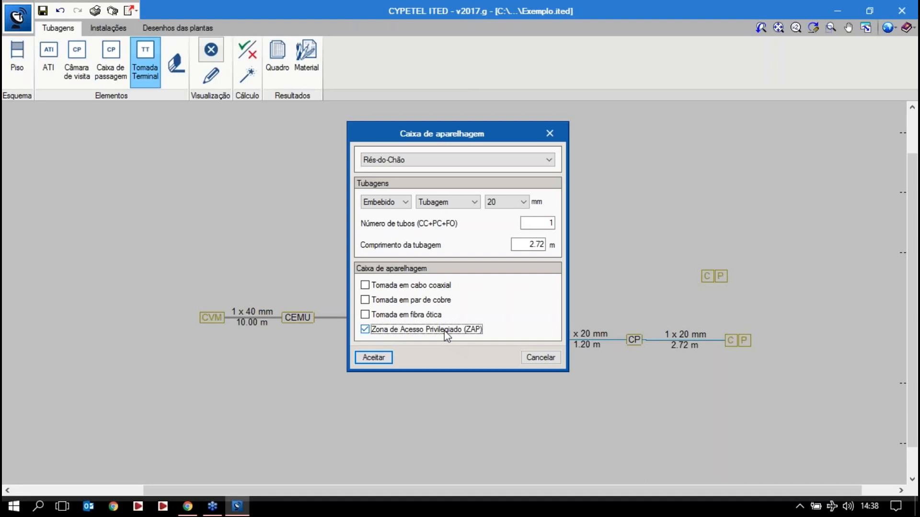
double_click(532, 244)
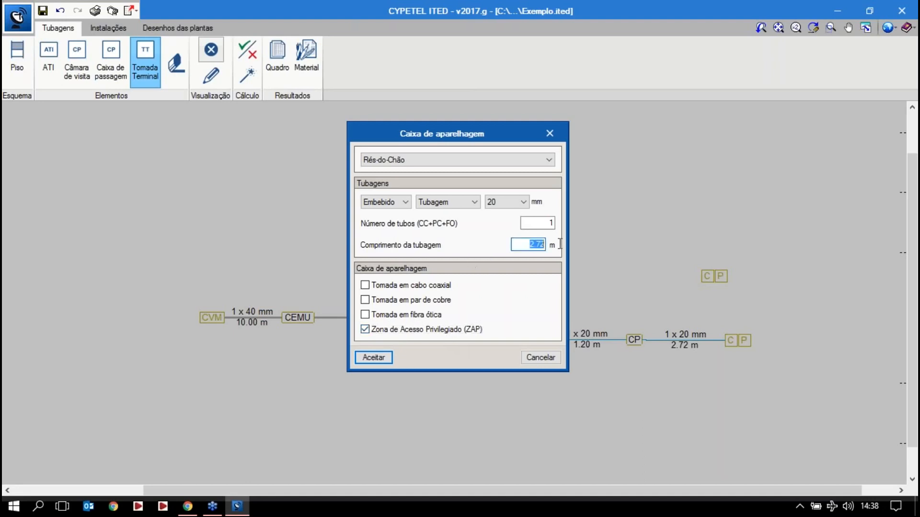
text(0.98)
click(384, 358)
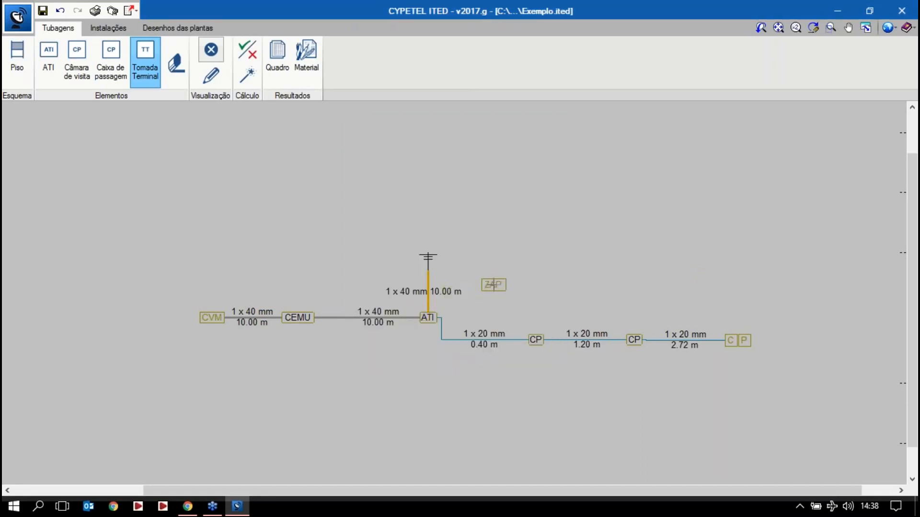
click(426, 318)
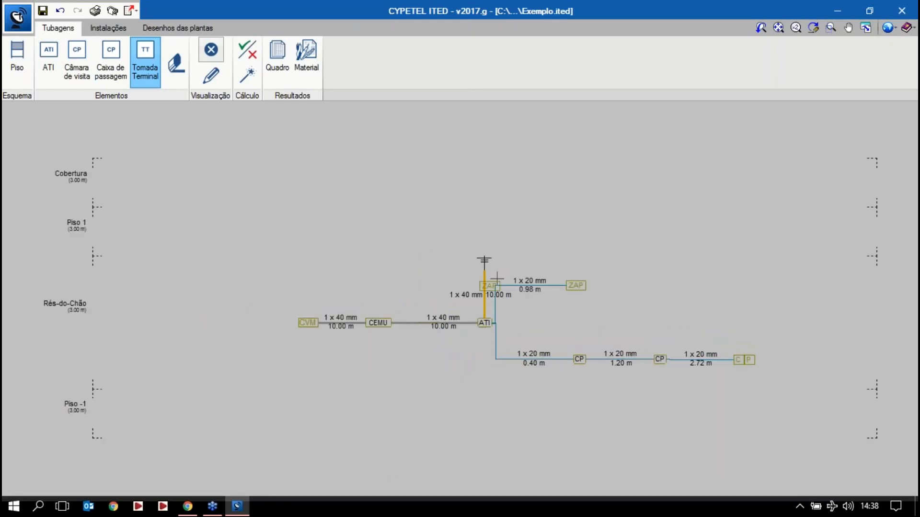
Insert an individual-network passage box on Piso 1 with a 4.72 m pipe and connect it to the ATI
scroll(543, 321, up, 2)
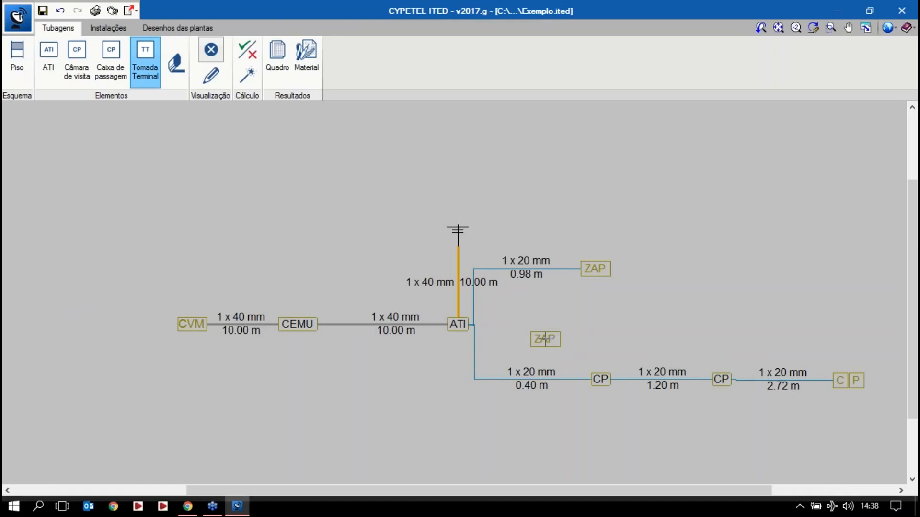
scroll(557, 216, down, 2)
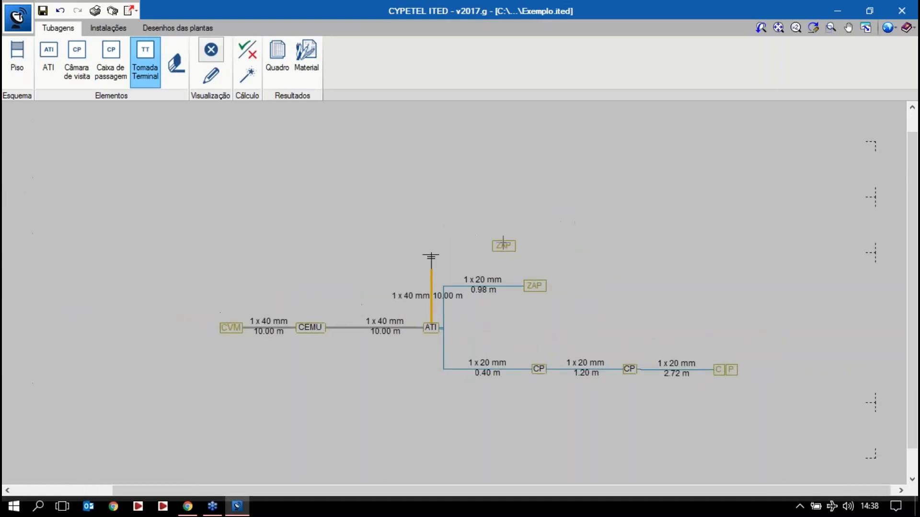
scroll(503, 245, up, 1)
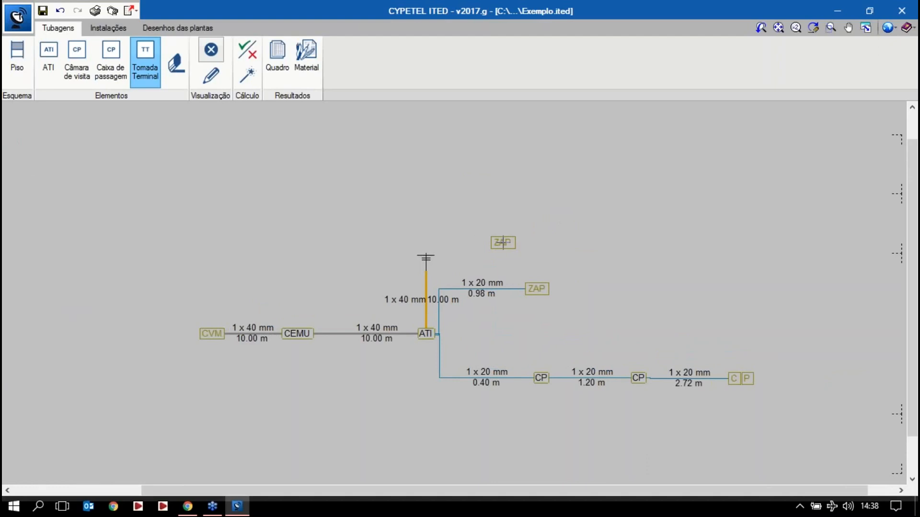
click(106, 66)
click(415, 183)
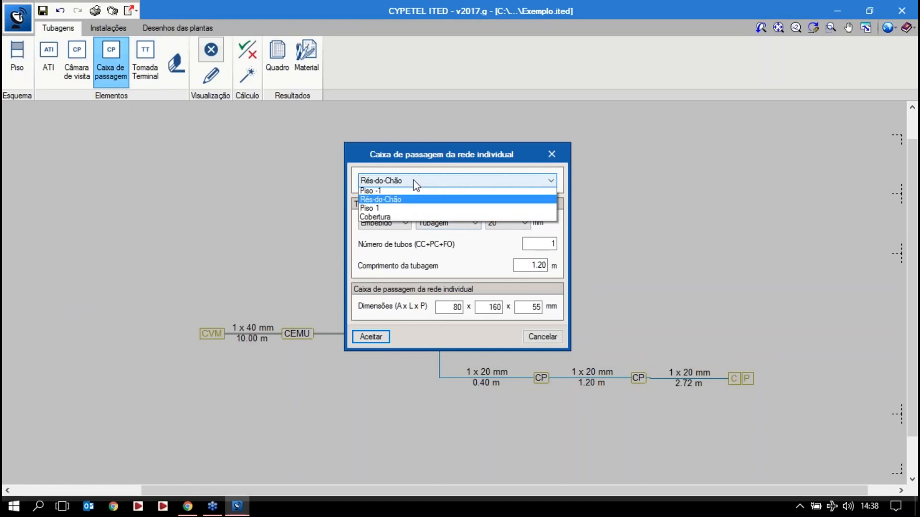
click(403, 211)
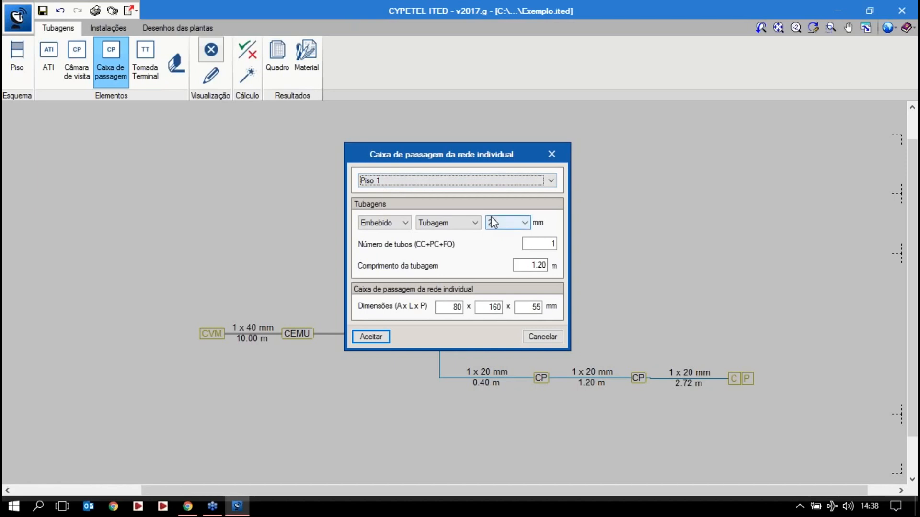
click(537, 266)
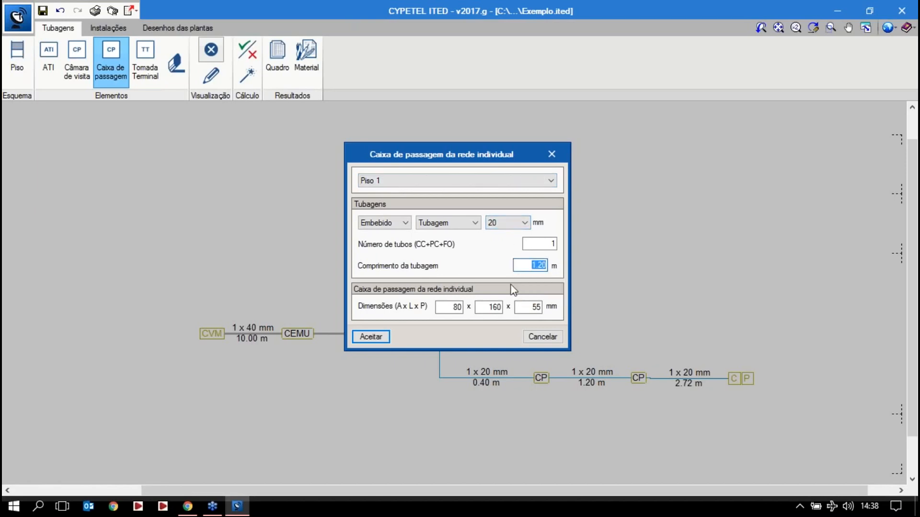
text(4.72)
click(371, 337)
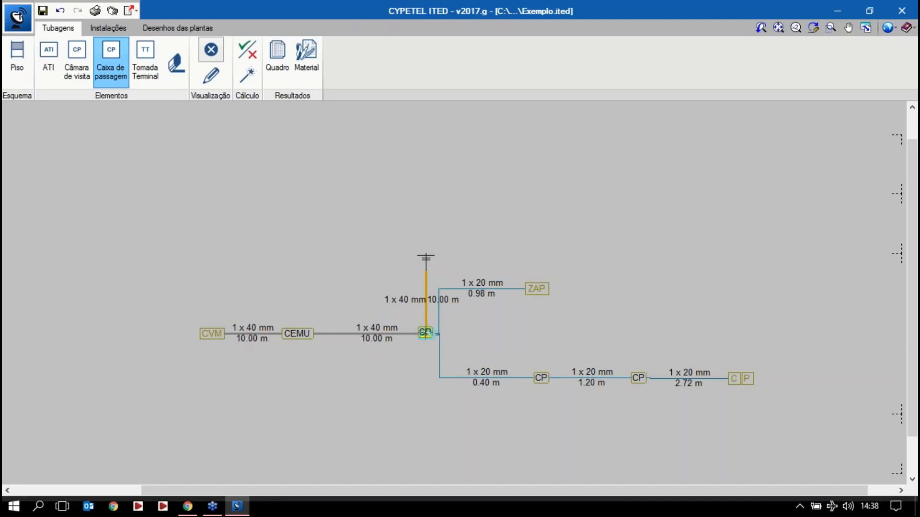
click(425, 333)
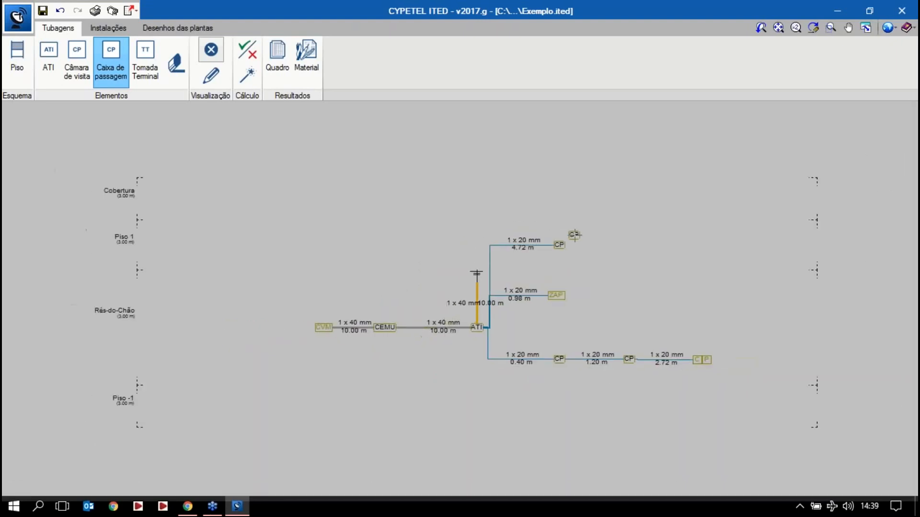
Add another Piso 1 passage box with a 0.96 m pipe, fed from the floor's first passage box
scroll(508, 284, up, 1)
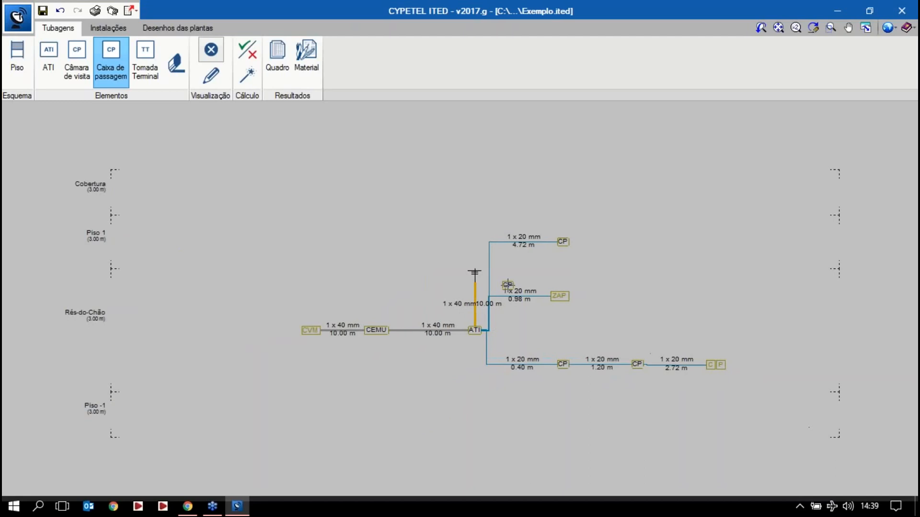
scroll(599, 244, up, 2)
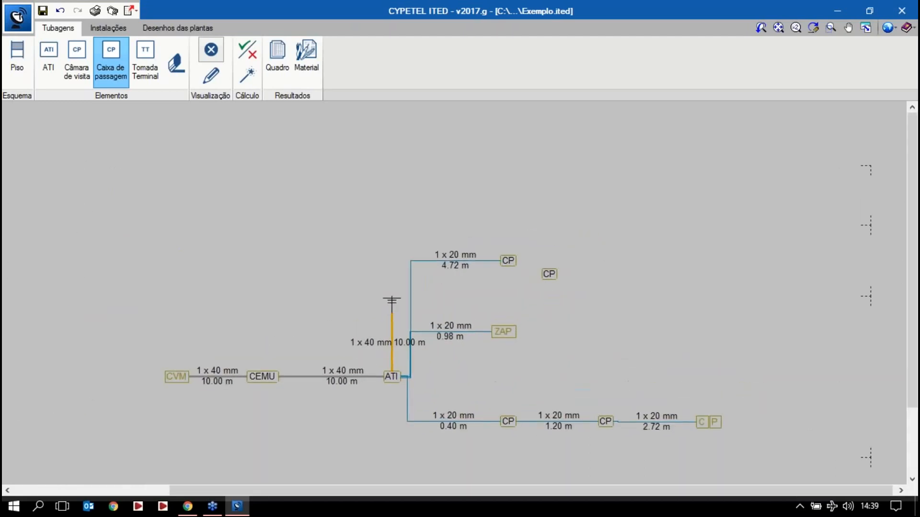
scroll(549, 274, up, 3)
middle_drag(560, 310, 550, 267)
scroll(557, 272, down, 1)
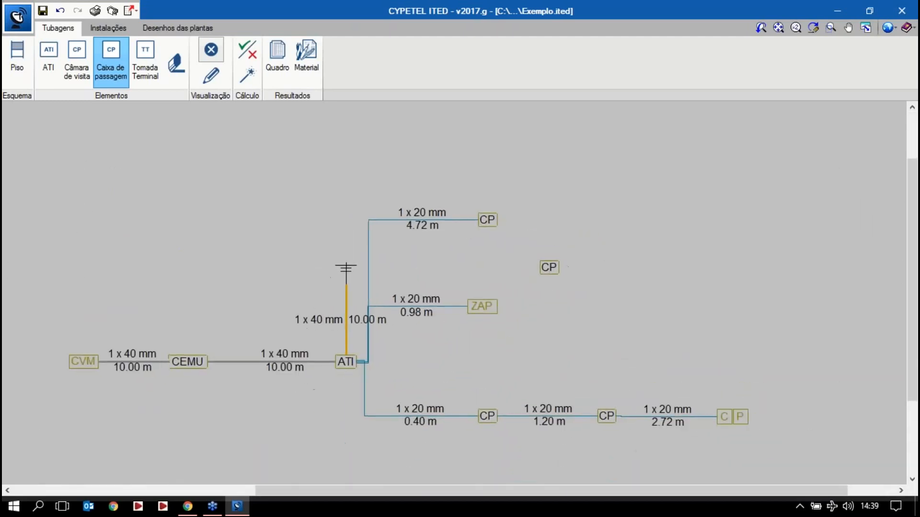
scroll(540, 229, up, 1)
click(539, 230)
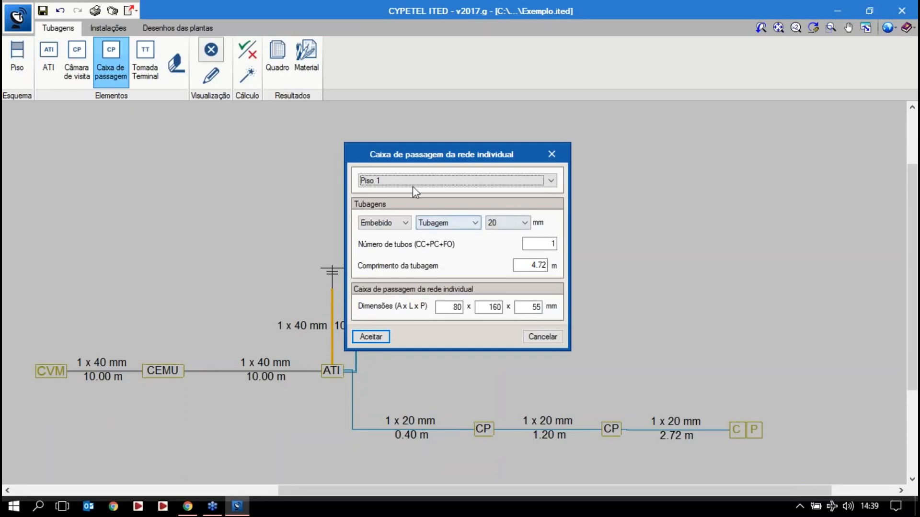
double_click(534, 265)
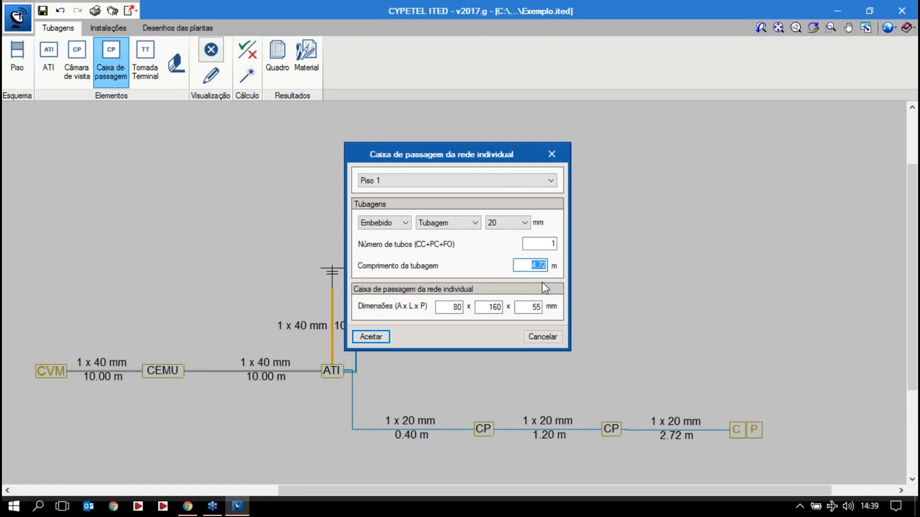
text(0.96)
click(371, 337)
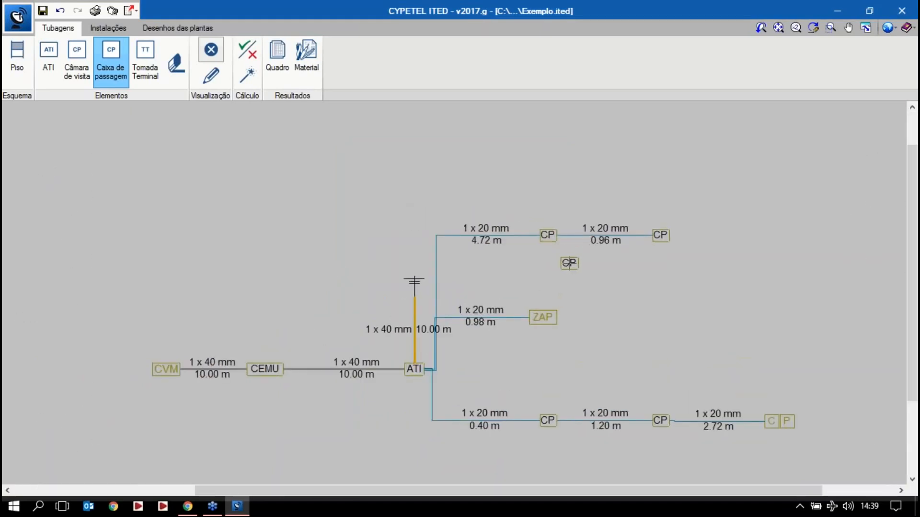
Branch a third Piso 1 passage box off the floor's first one, keeping the 0.96 m pipe length
click(569, 268)
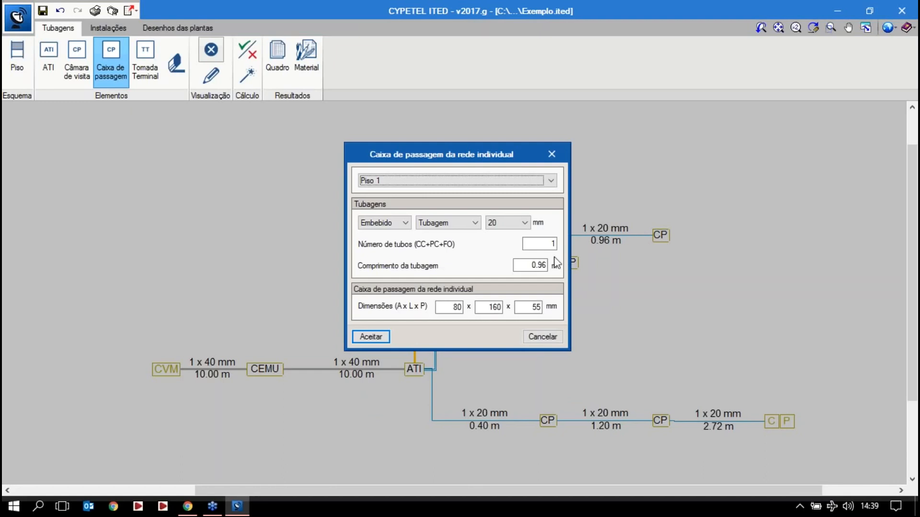
drag(518, 265, 548, 266)
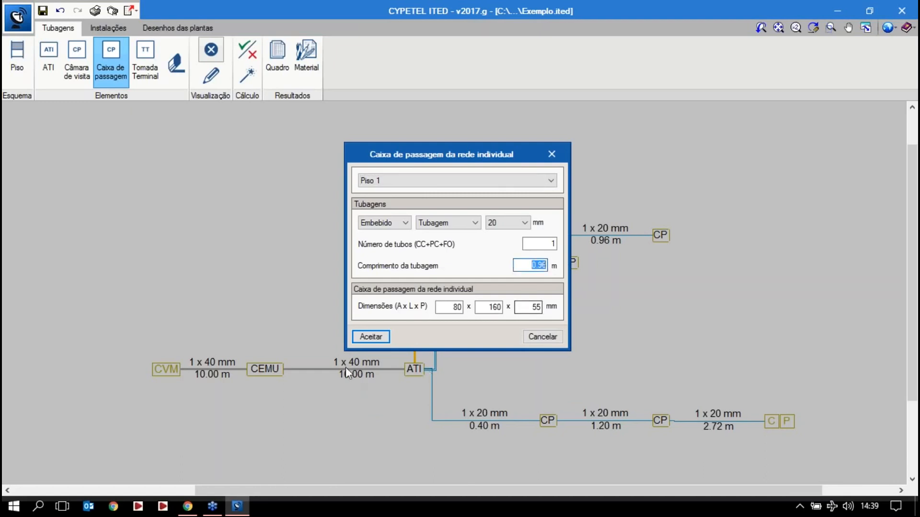
click(362, 340)
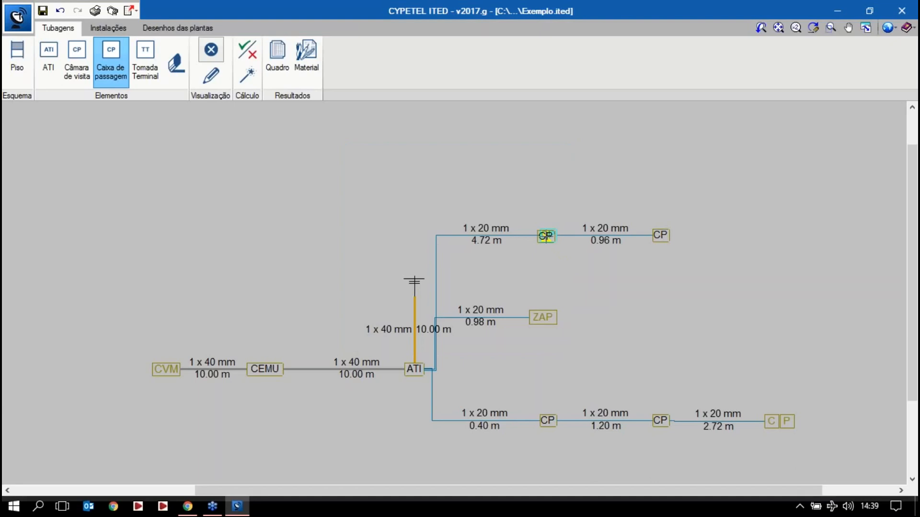
click(546, 236)
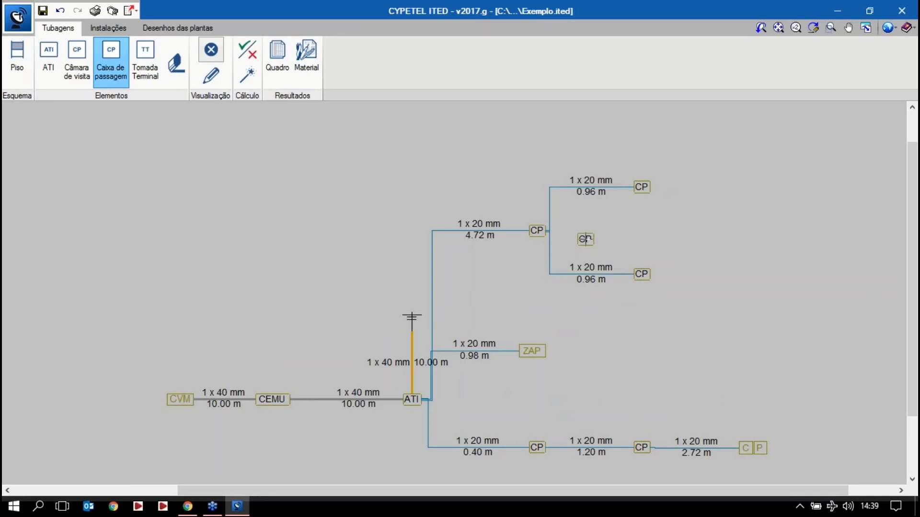
Insert a Piso 1 terminal outlet with coaxial and copper-pair sockets, no ZAP, and a 4.18 m pipe from the floor's upper branch passage box
click(139, 56)
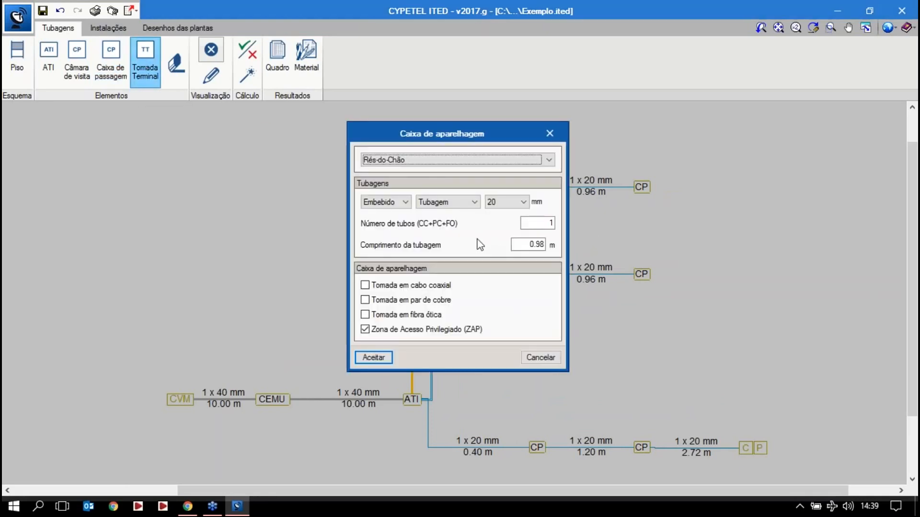
click(450, 161)
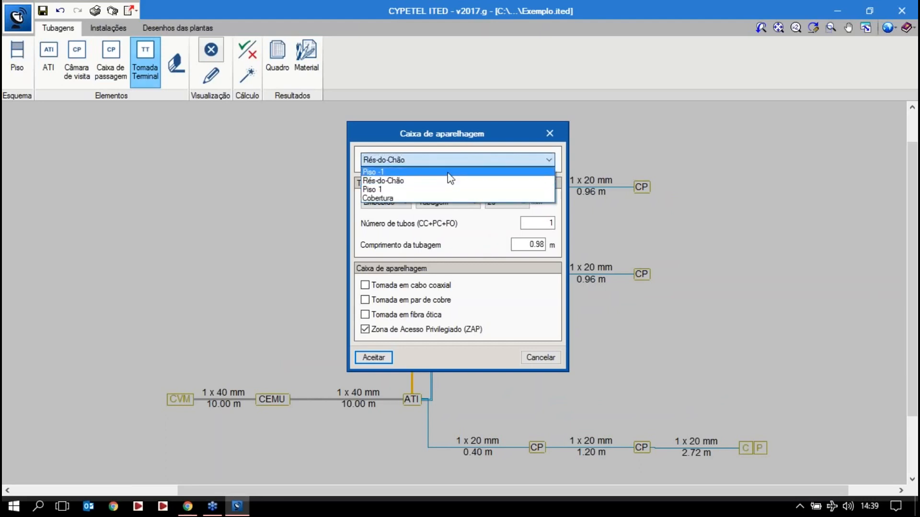
click(451, 189)
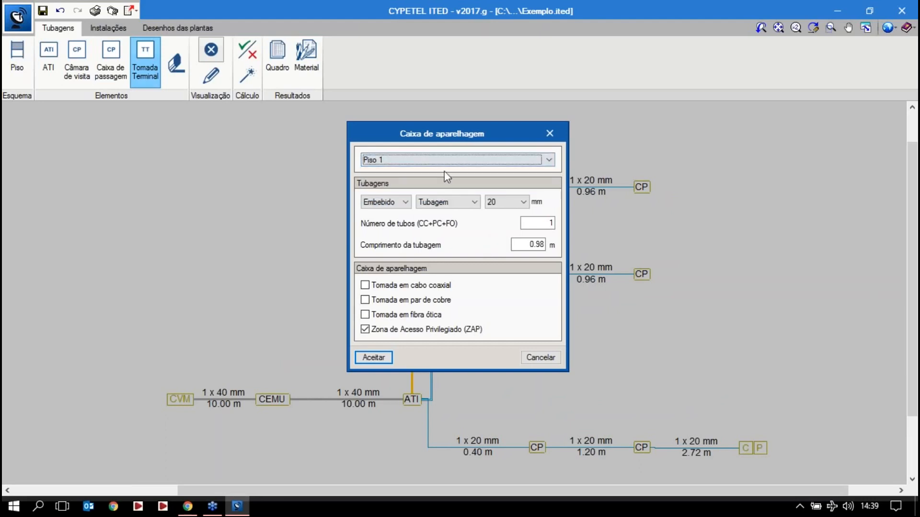
click(365, 330)
click(365, 285)
click(365, 300)
click(533, 245)
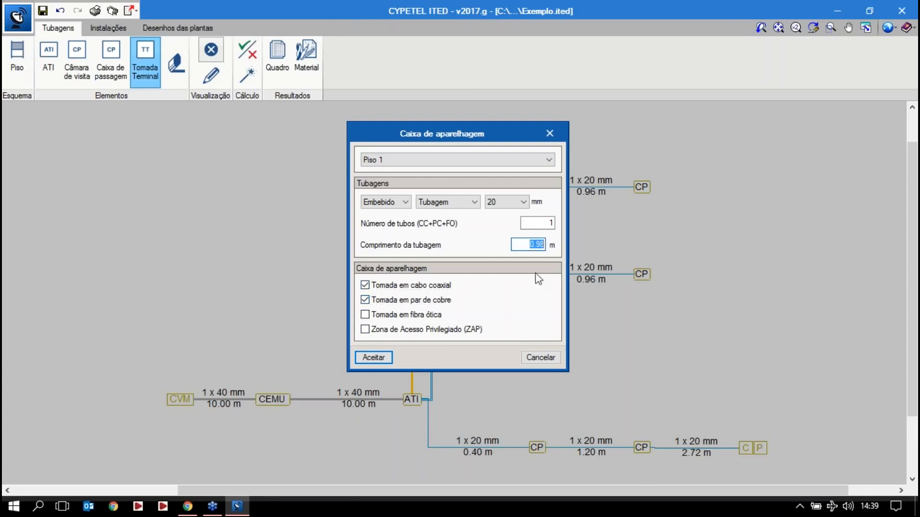
text(4.18)
click(376, 358)
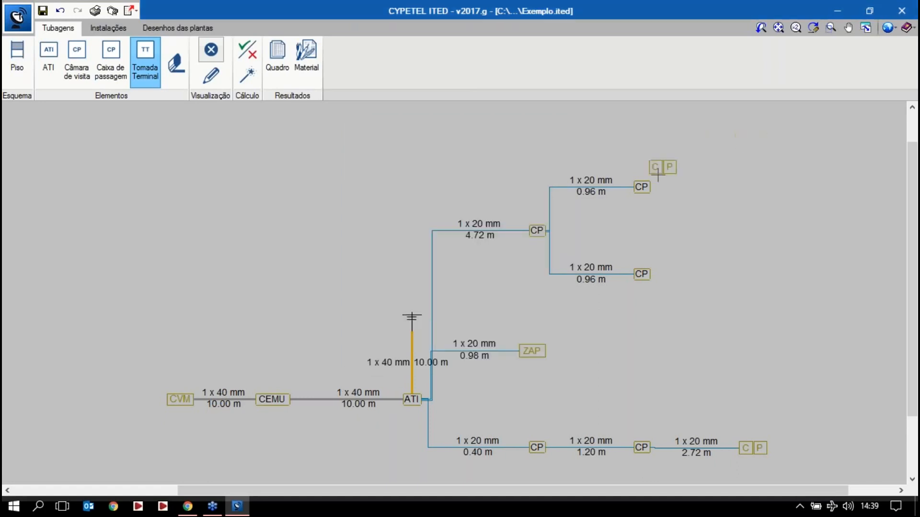
click(645, 186)
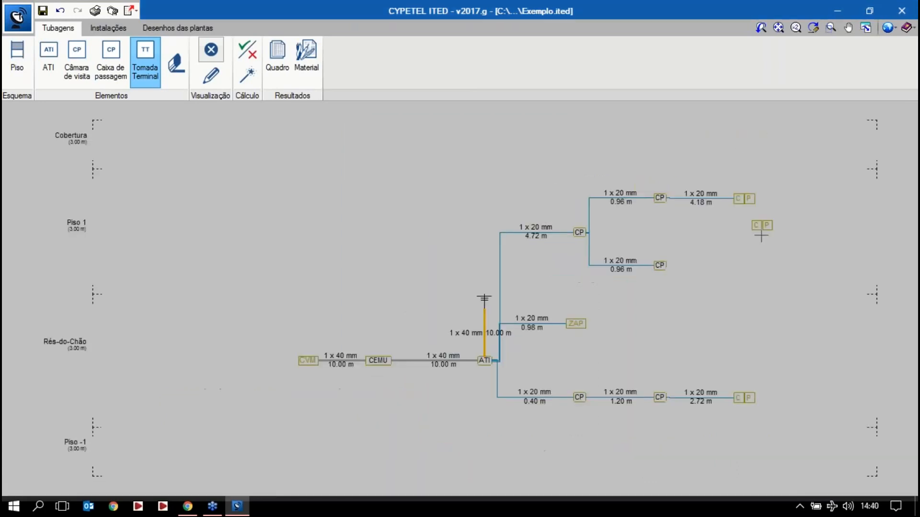
Insert another coaxial and copper-pair outlet with a 1.68 m pipe, fed from Piso 1's lower branch passage box
click(534, 246)
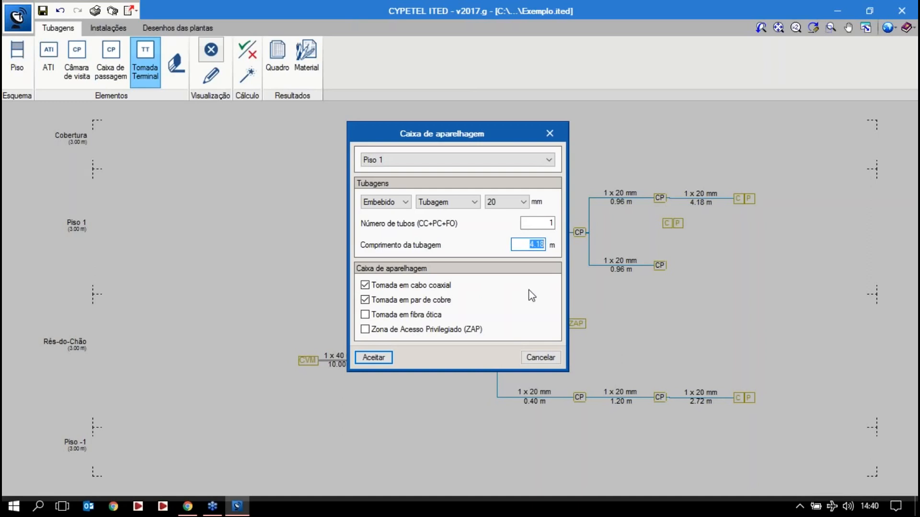
text(1.68)
click(372, 357)
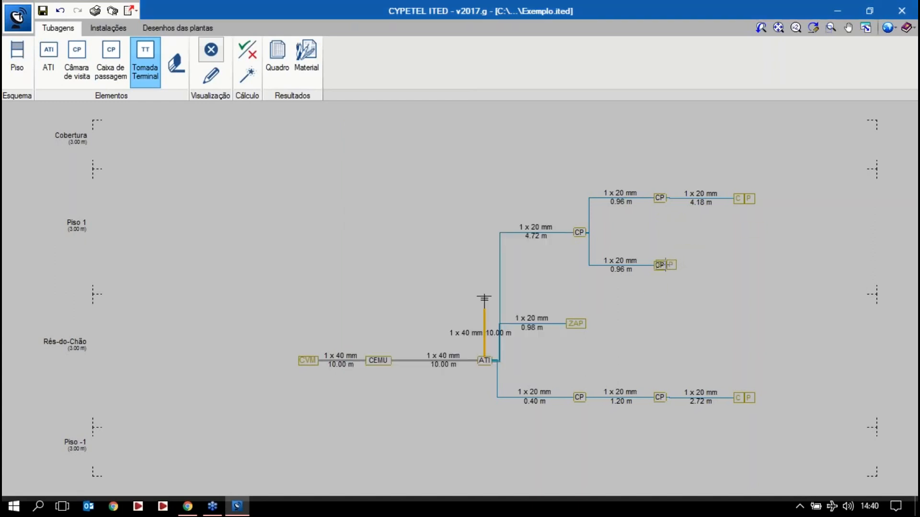
scroll(699, 287, up, 1)
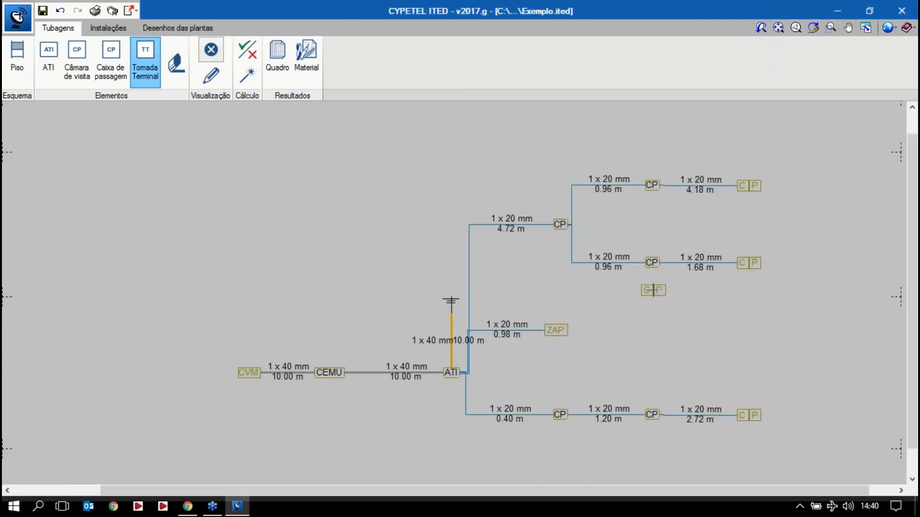
Insert a third Piso 1 coaxial and copper-pair outlet with a 3.91 m pipe, connected directly to the floor's first passage box
click(653, 289)
click(365, 300)
click(365, 329)
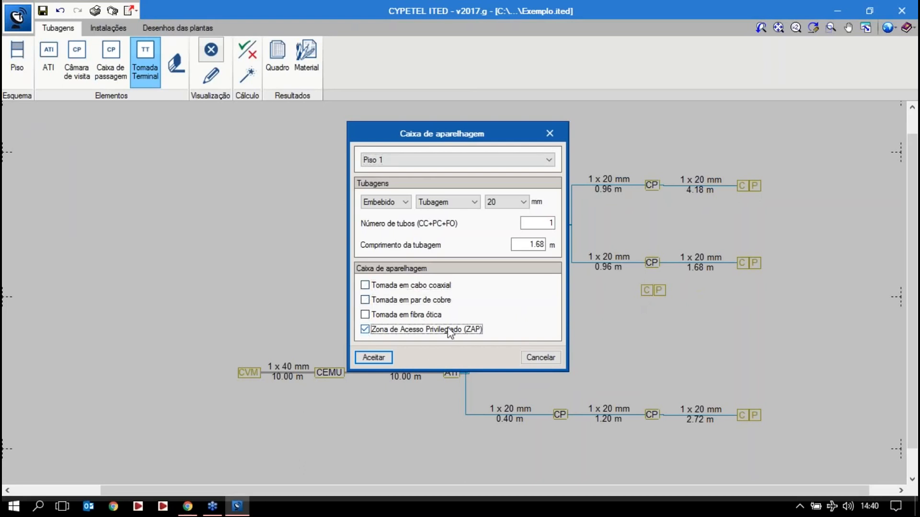
click(364, 285)
click(365, 300)
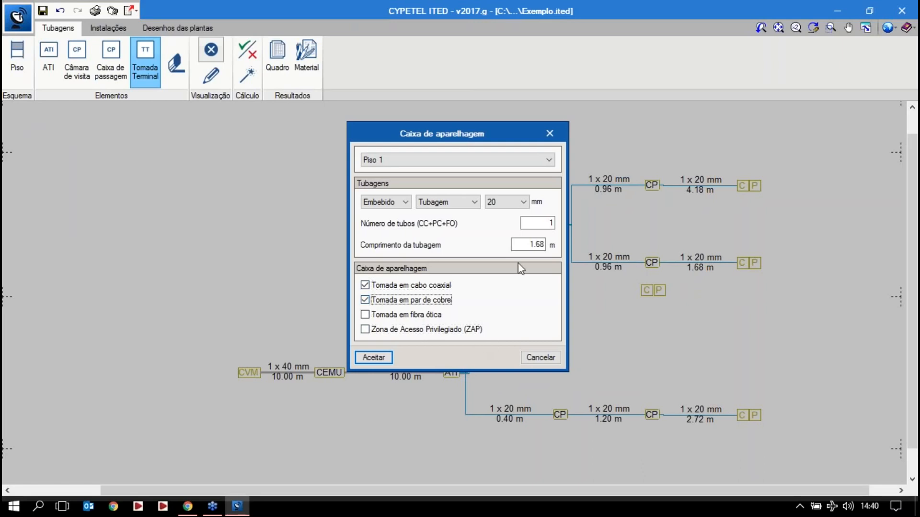
double_click(531, 245)
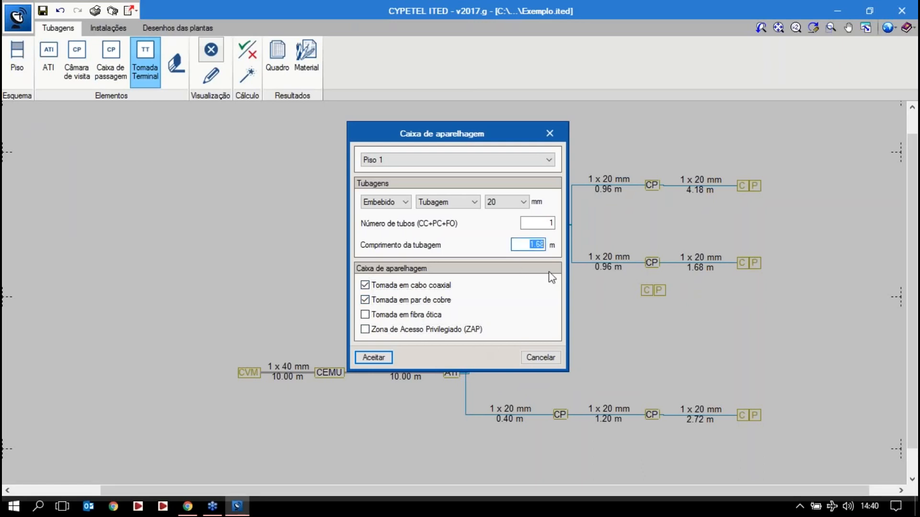
text(3.91)
click(372, 357)
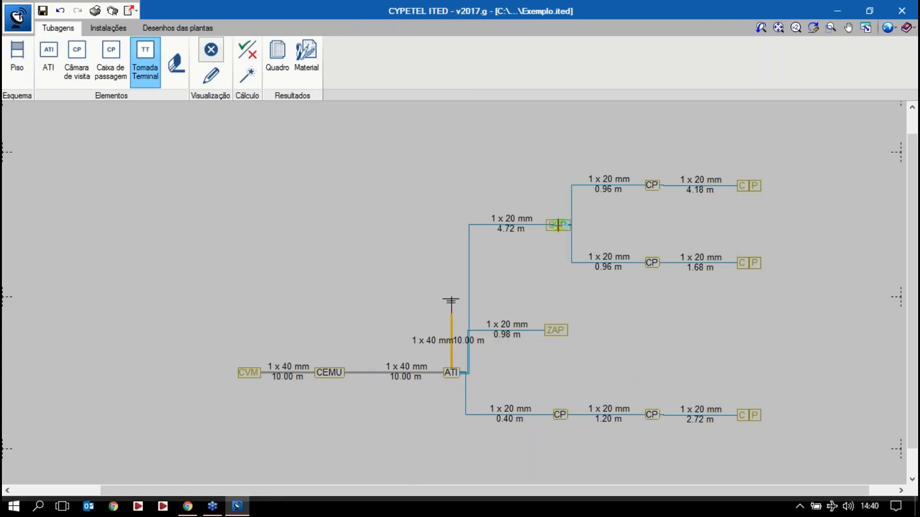
click(558, 226)
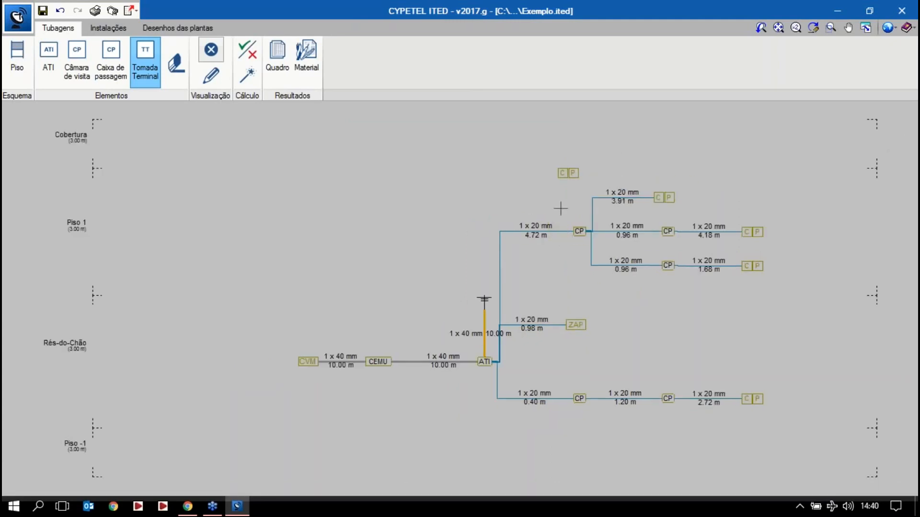
Review the display options for material references and pipe lengths, keeping both enabled
scroll(567, 257, up, 1)
middle_drag(633, 259, 567, 258)
scroll(568, 259, up, 1)
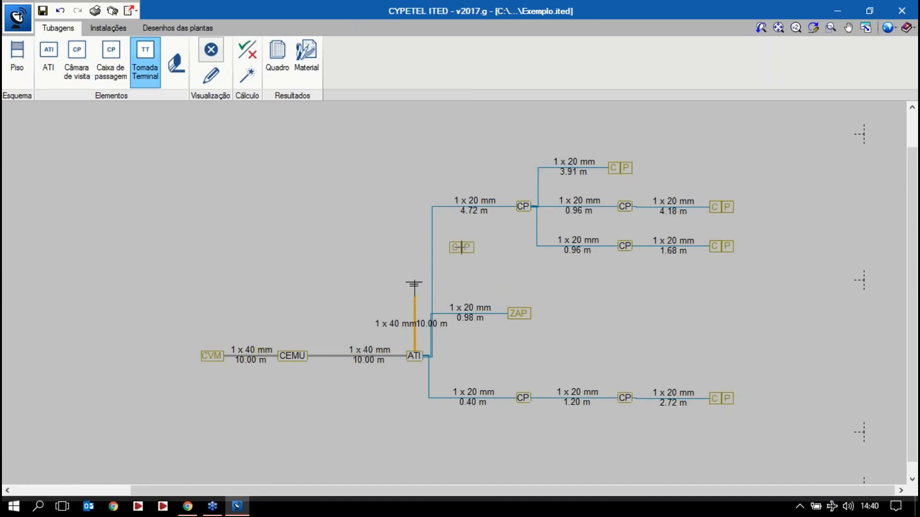
click(211, 75)
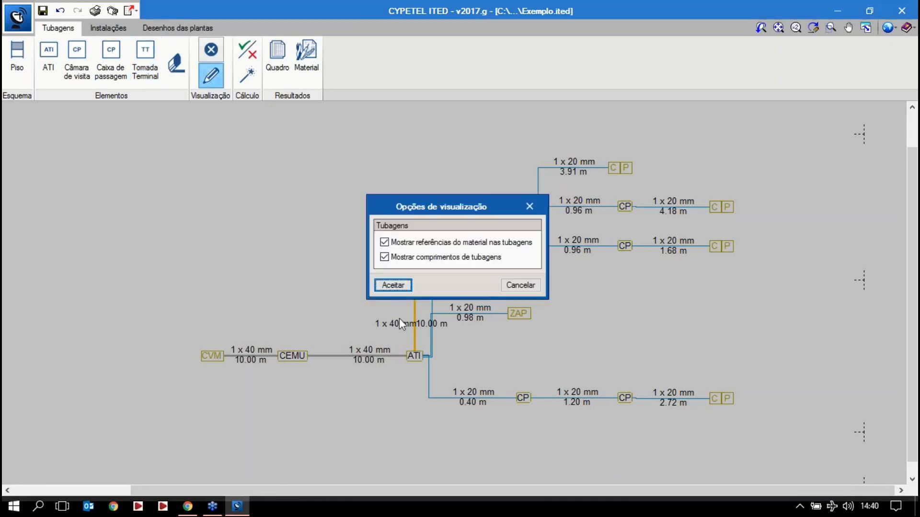
click(402, 286)
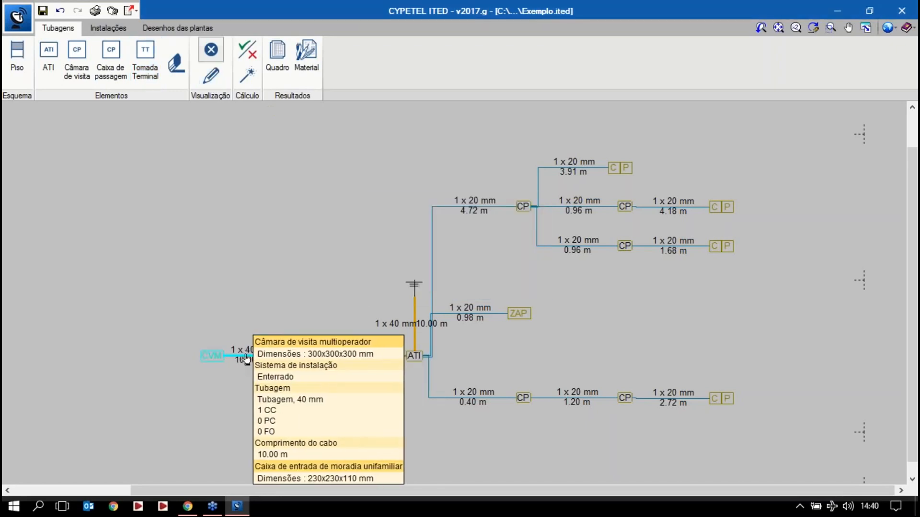
Set the length of the pipe between the CVM and the CEMU to 1.48 m
click(247, 361)
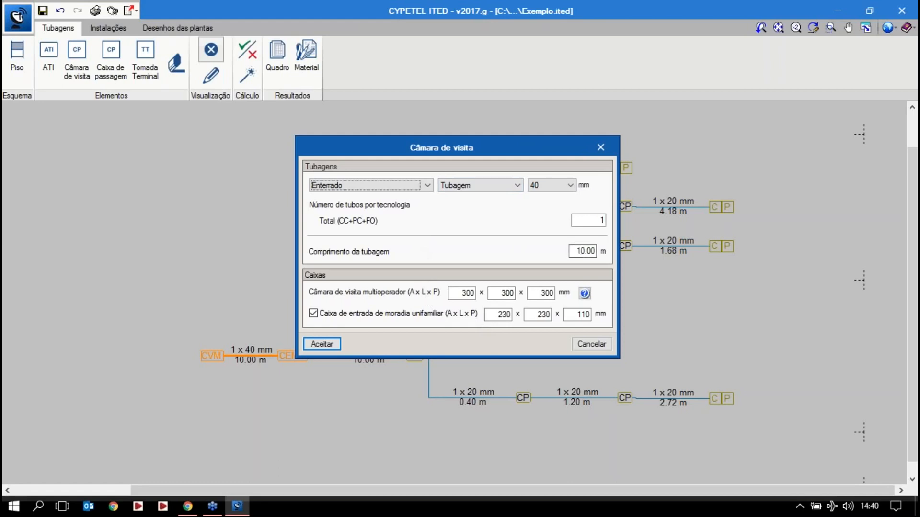
click(577, 251)
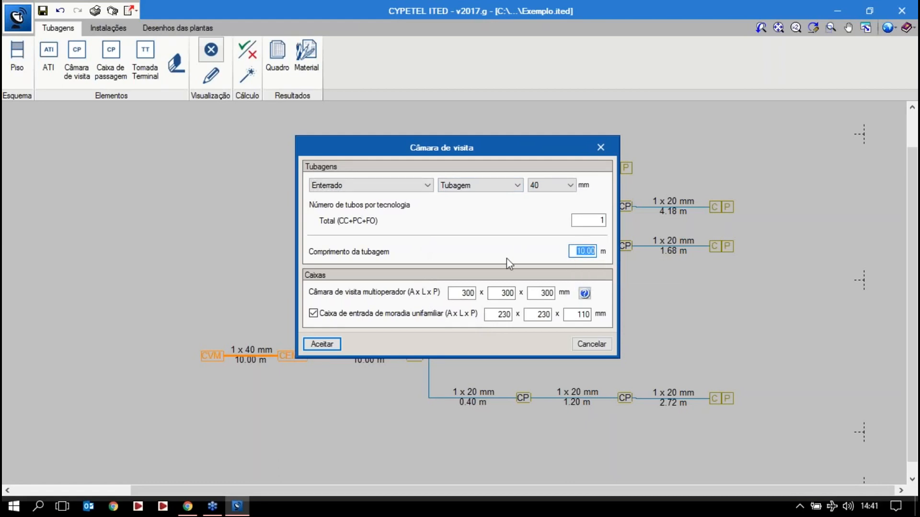
text(1.48)
click(339, 344)
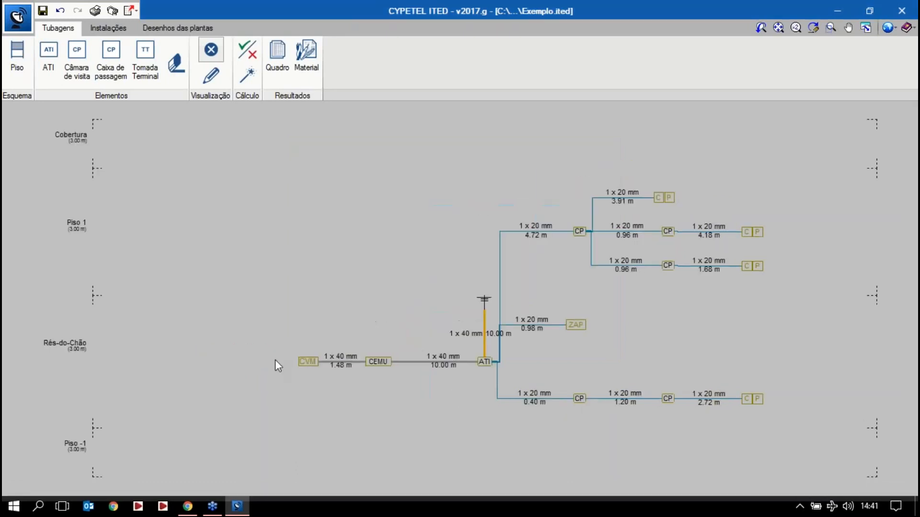
Set the lower connection pipe between the CEMU and the ATI to 0.25 m long with Embebido installation
scroll(483, 371, up, 2)
click(425, 360)
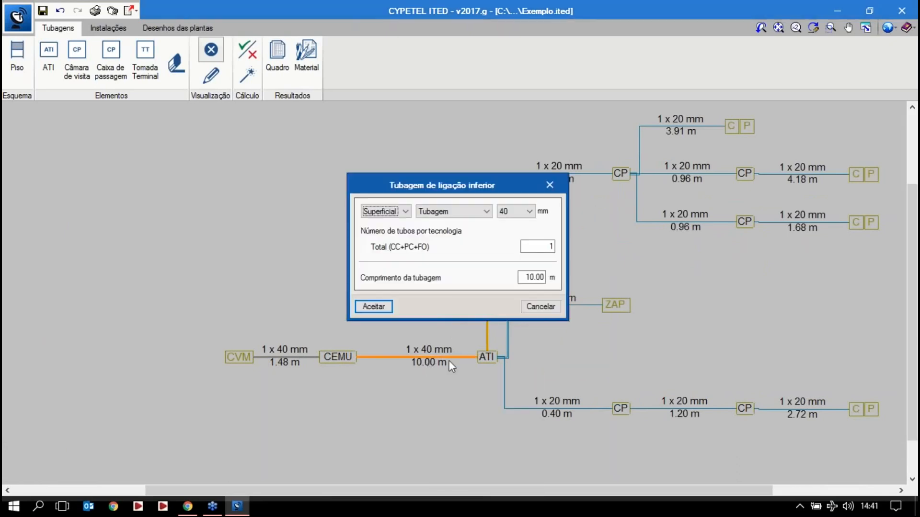
click(523, 279)
text(0.25)
click(395, 211)
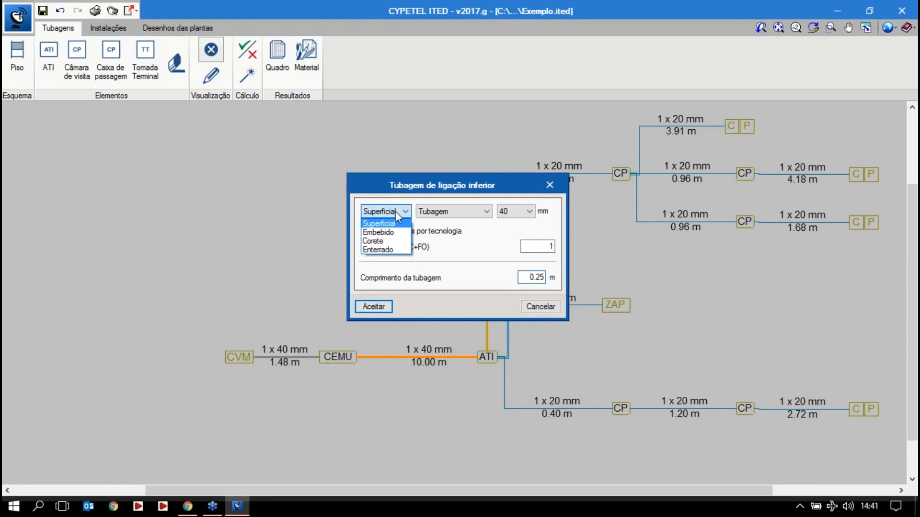
click(379, 232)
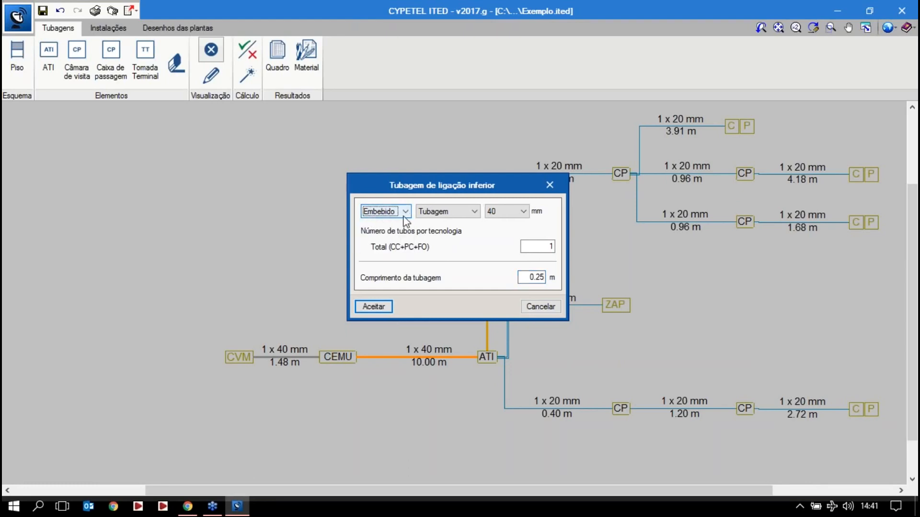
click(374, 306)
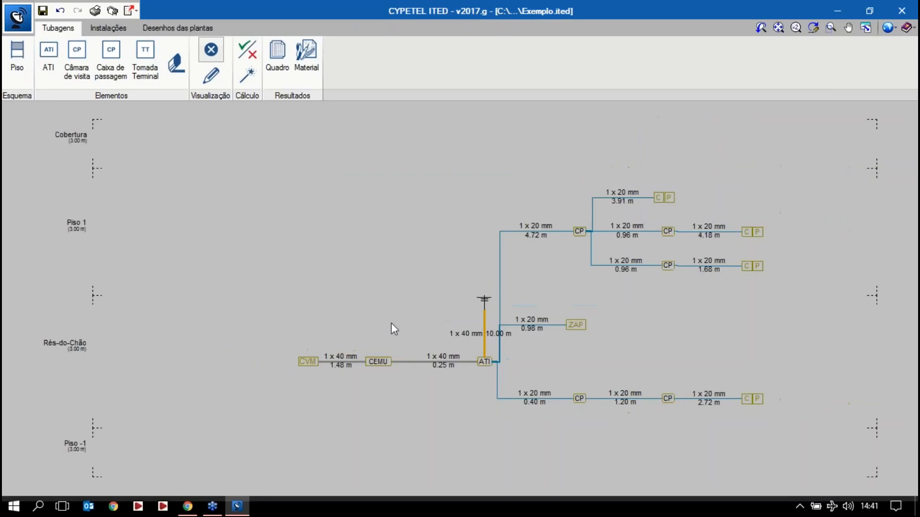
Set the pipe length of the top aerial passage above the ATI to 8.32 m
scroll(391, 322, up, 1)
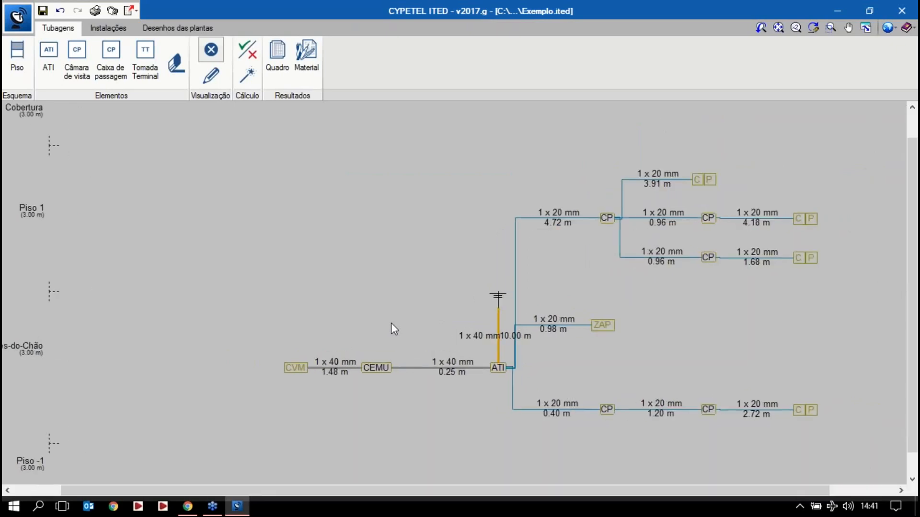
mouse_move(498, 343)
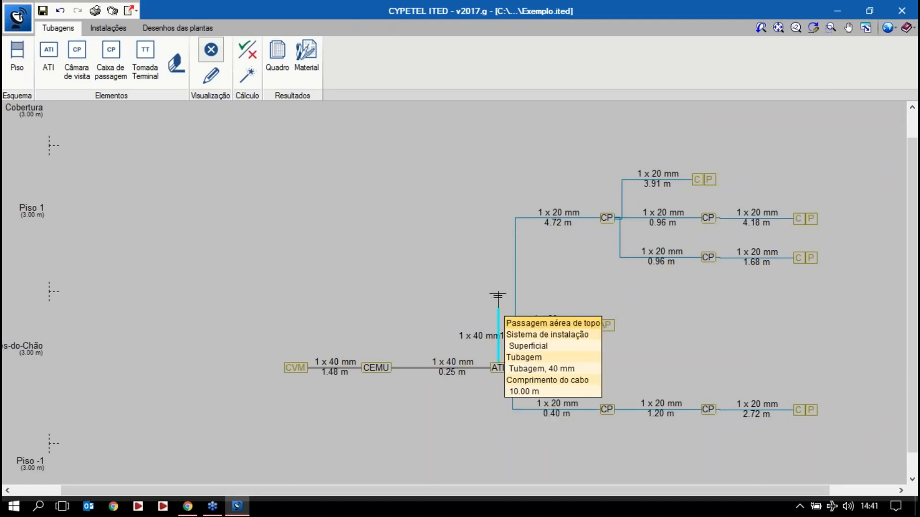
click(499, 343)
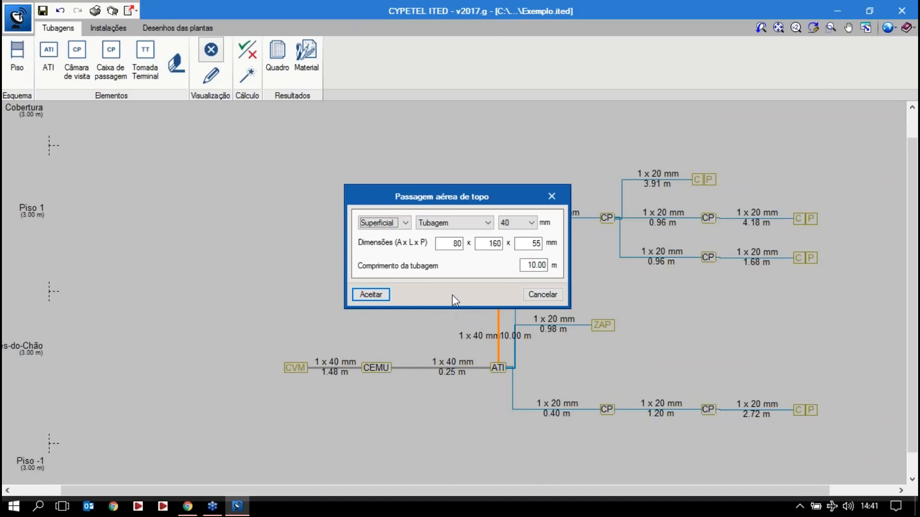
double_click(529, 268)
text(8.22)
key(BackSpace)
key(BackSpace)
key(BackSpace)
text(.32)
click(379, 294)
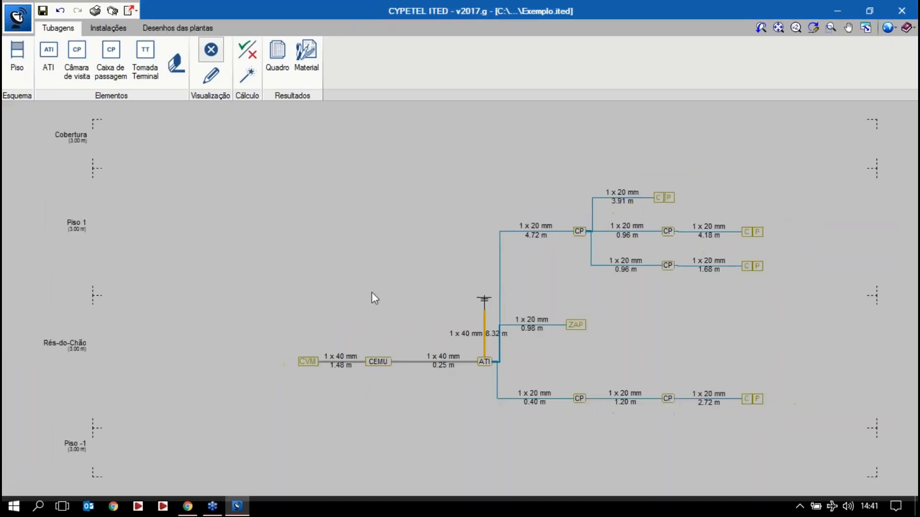
Automatically size the pipes of the individual network for the whole series (Toda a série)
scroll(348, 281, up, 1)
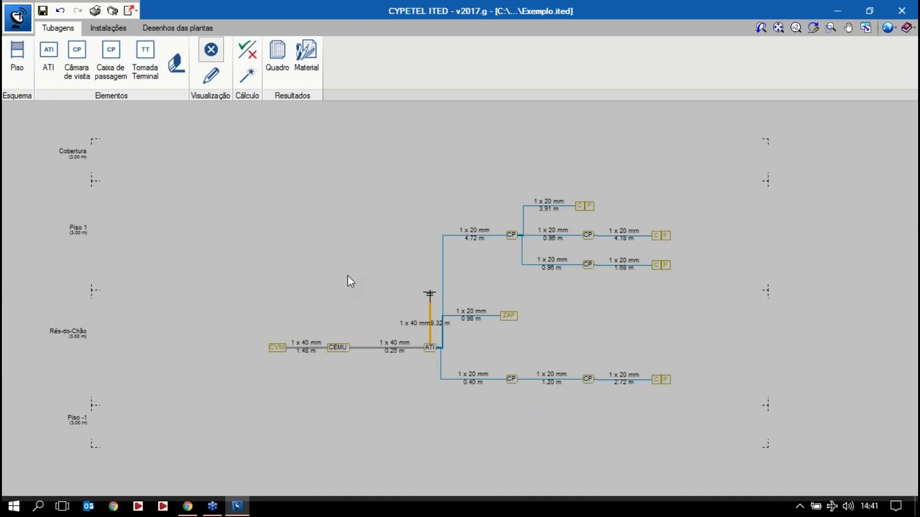
click(247, 79)
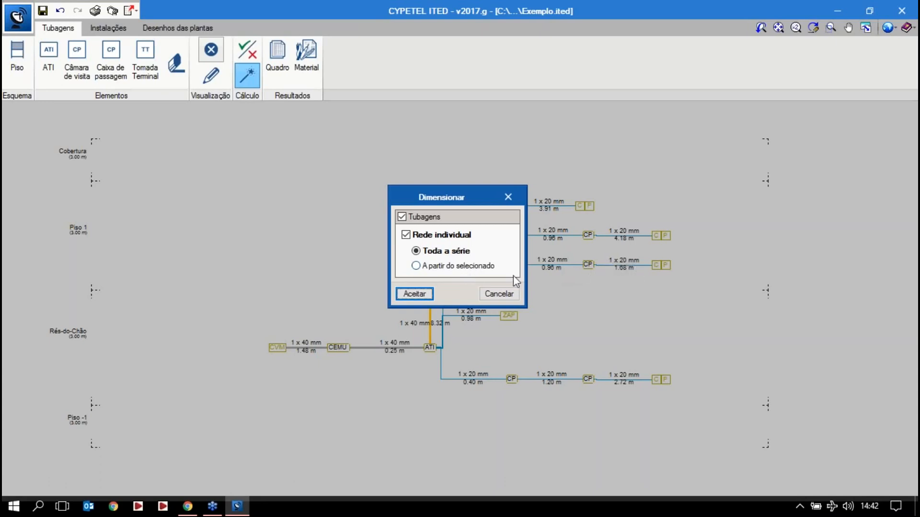
click(412, 294)
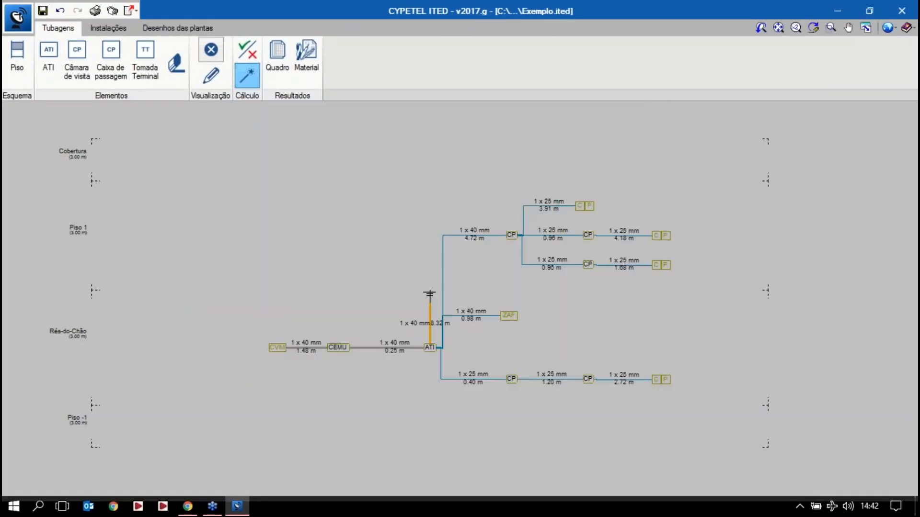
scroll(438, 271, up, 2)
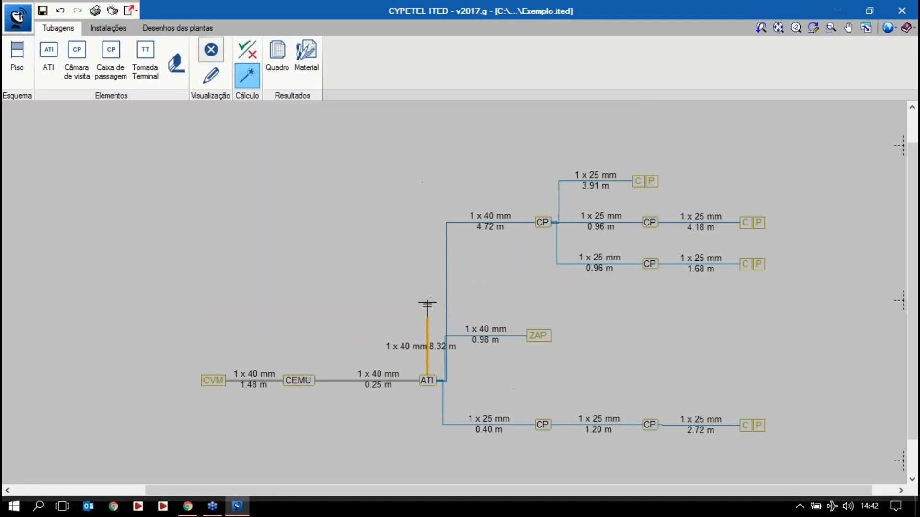
middle_drag(440, 293, 384, 269)
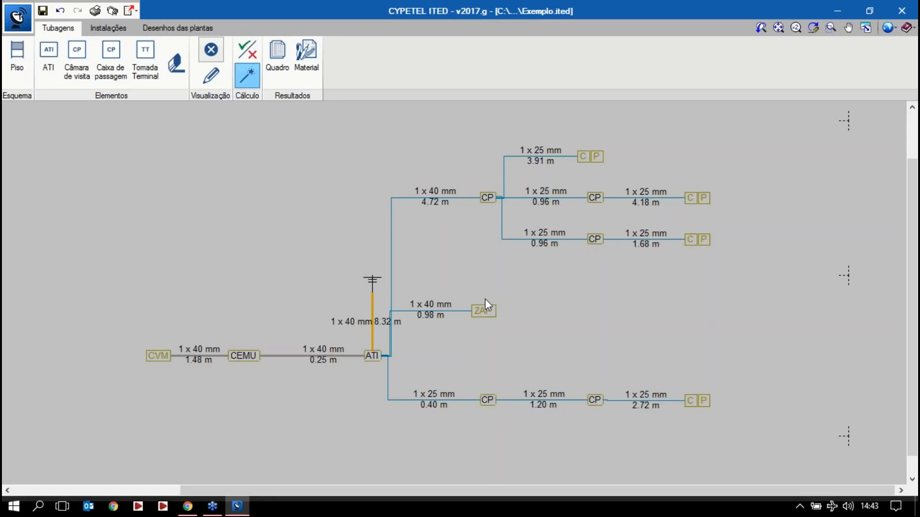
Check the underground pipe between the CVM and the CEMU against the maximum length and minimum diameter requirements
click(247, 50)
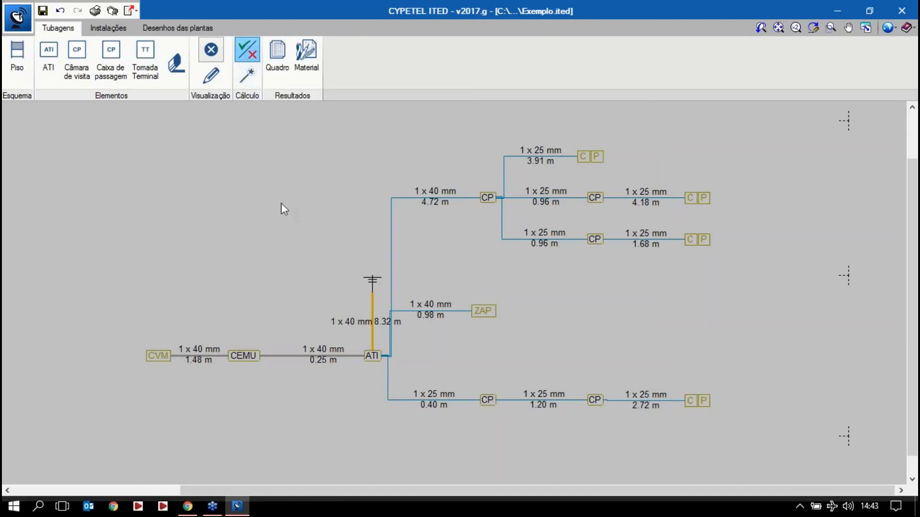
mouse_move(189, 356)
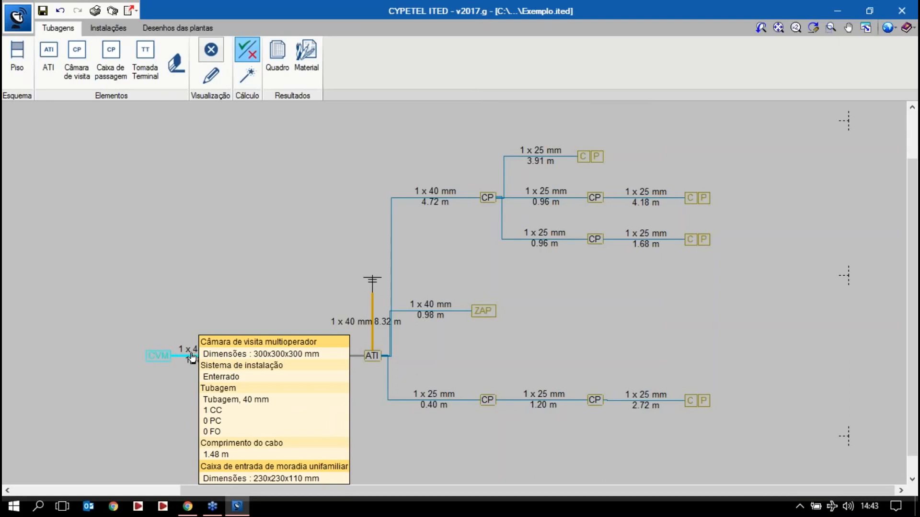
click(196, 357)
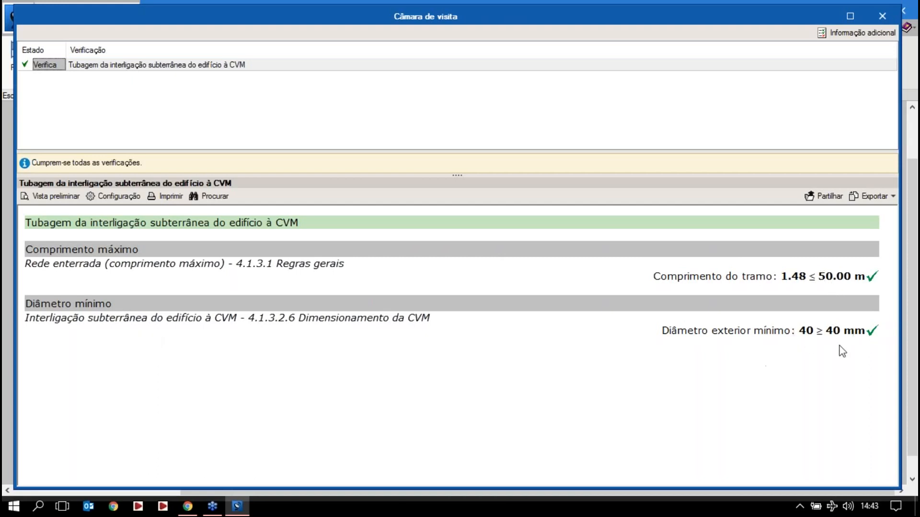
click(882, 16)
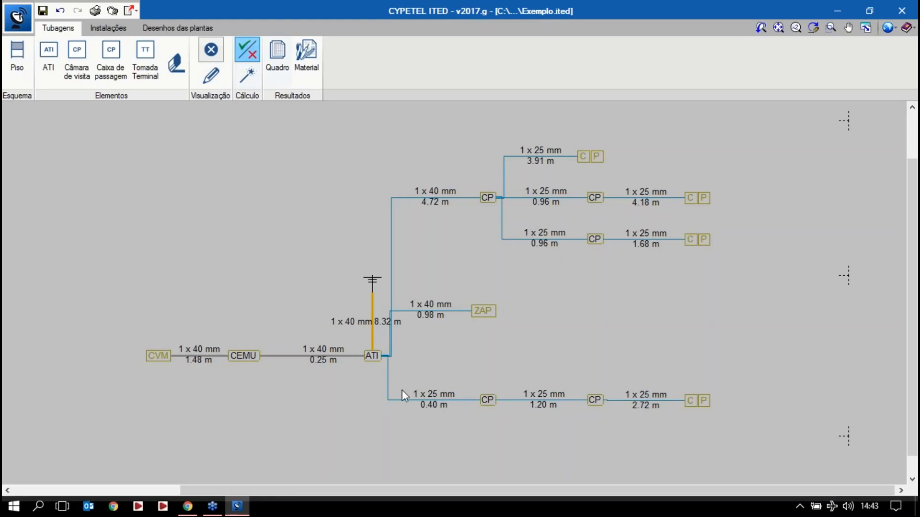
Examine the first individual network pipe checks of the ATI for maximum length and minimum diameter
click(374, 357)
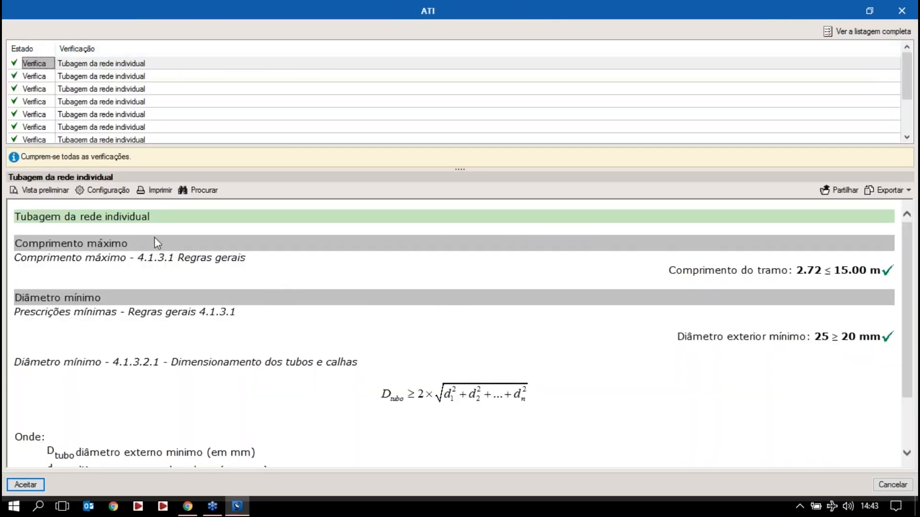
scroll(191, 285, down, 3)
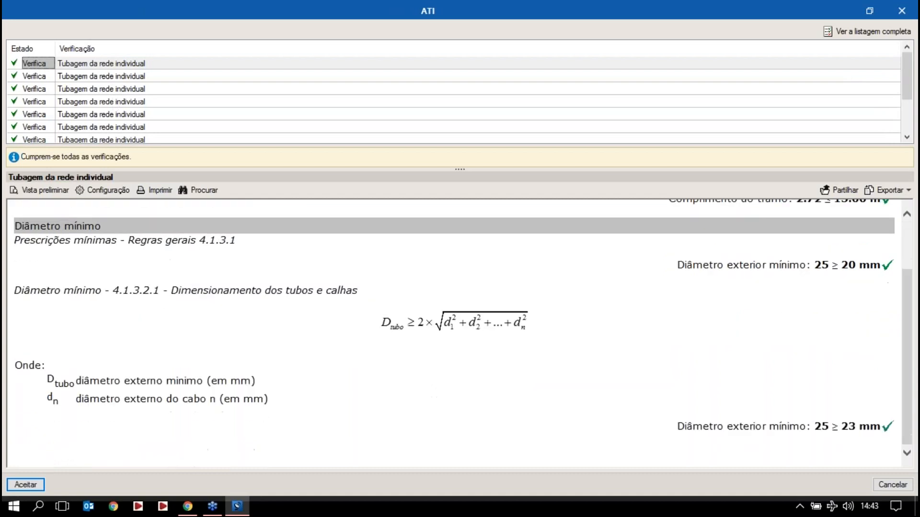
scroll(187, 314, up, 3)
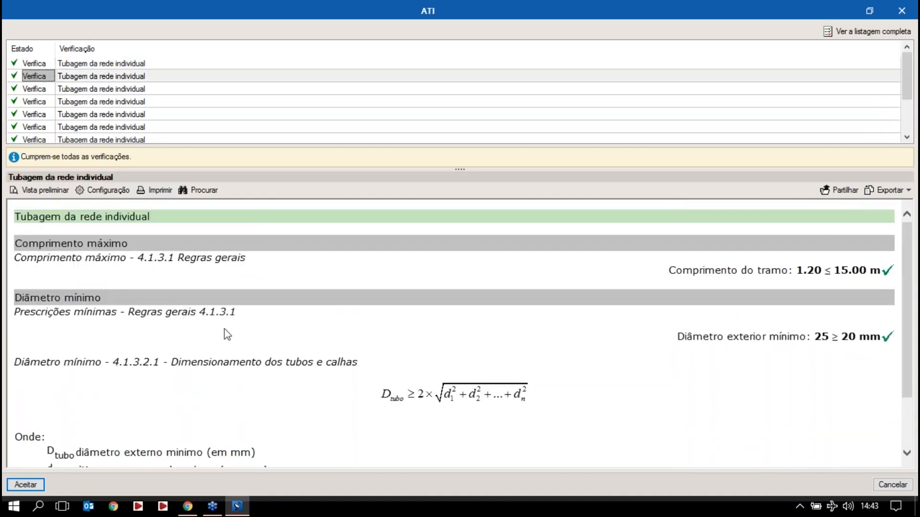
scroll(226, 334, down, 3)
scroll(228, 335, up, 3)
click(46, 90)
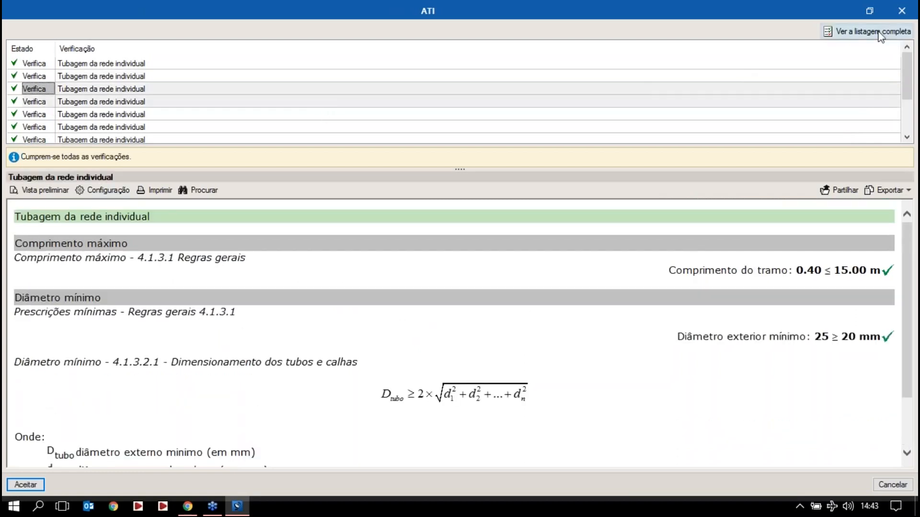
Open the complete verification listing of the ATI full-size and read through its individual network pipe checks
click(874, 32)
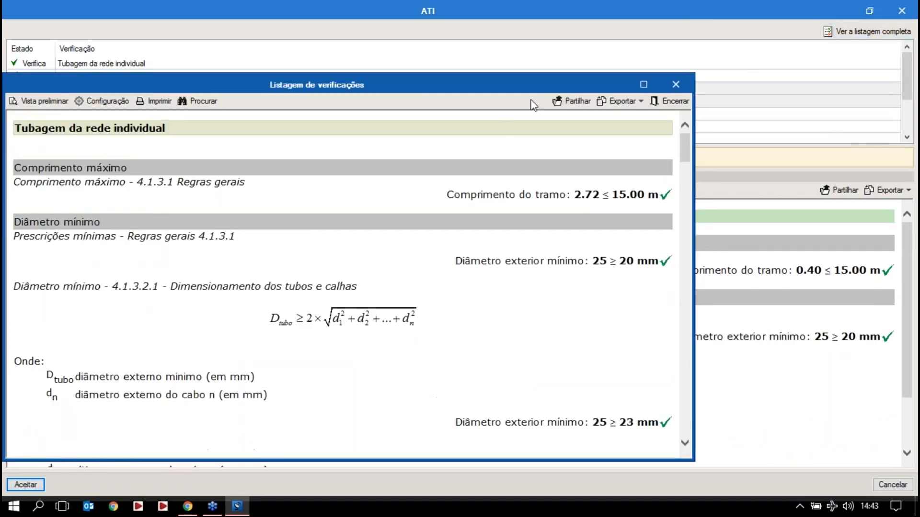
click(643, 85)
scroll(551, 247, down, 5)
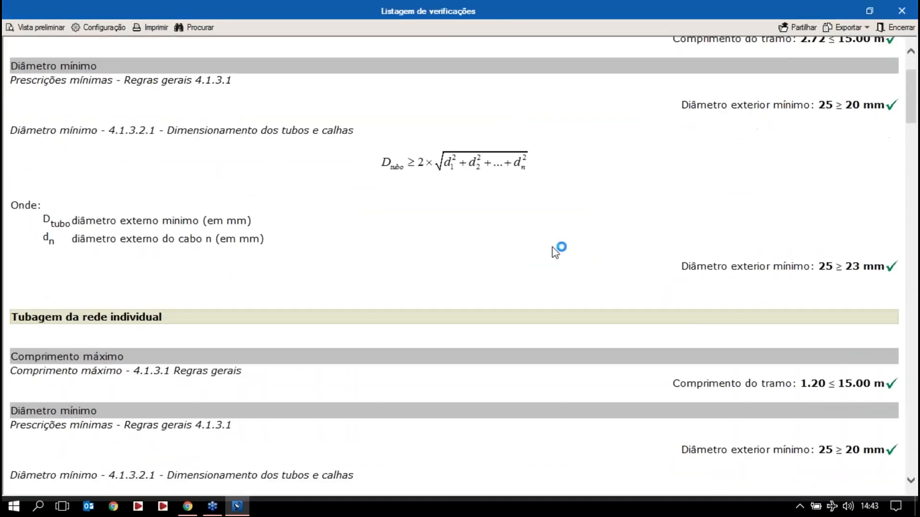
scroll(555, 252, down, 15)
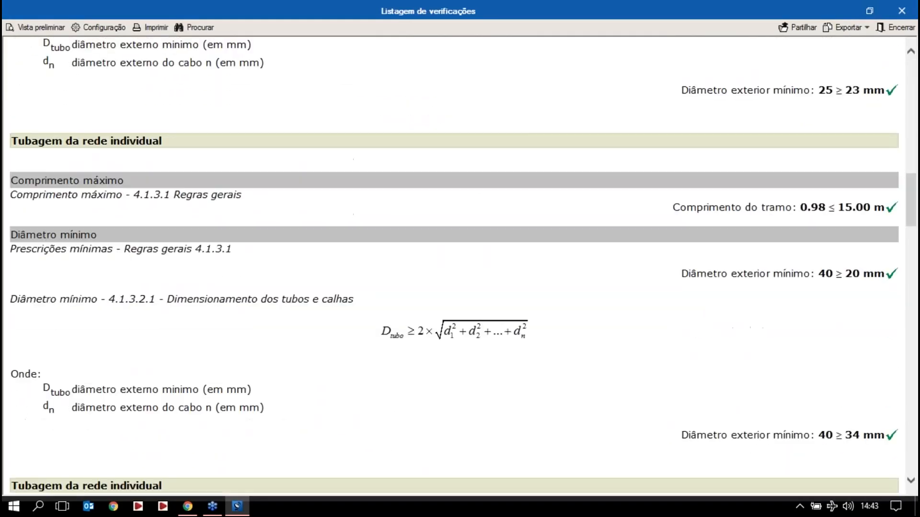
scroll(552, 249, down, 7)
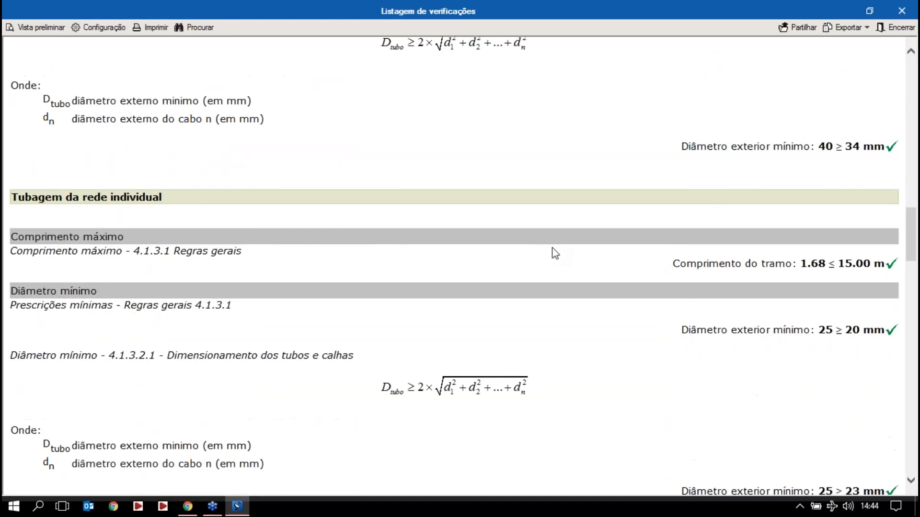
scroll(555, 254, down, 12)
scroll(552, 255, down, 10)
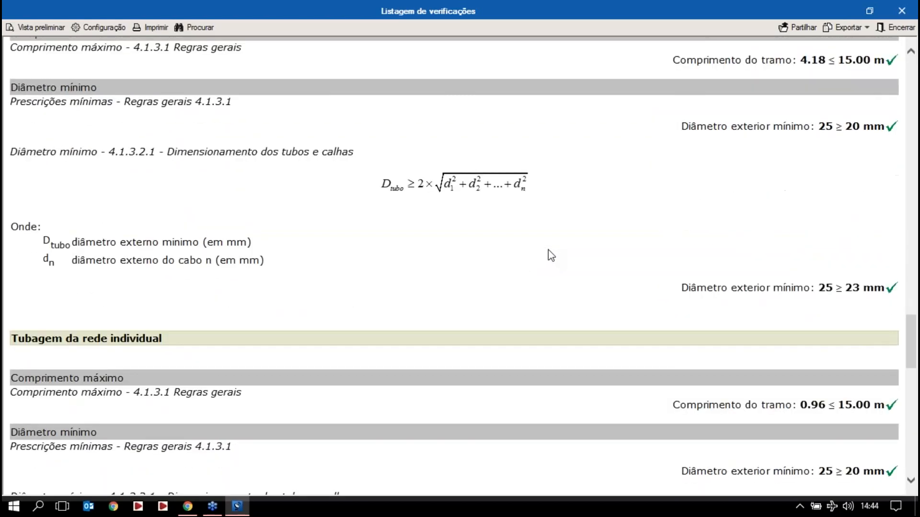
Review the listing's export formats, read the remaining pipe checks to the end, and return to the pipe scheme
click(862, 28)
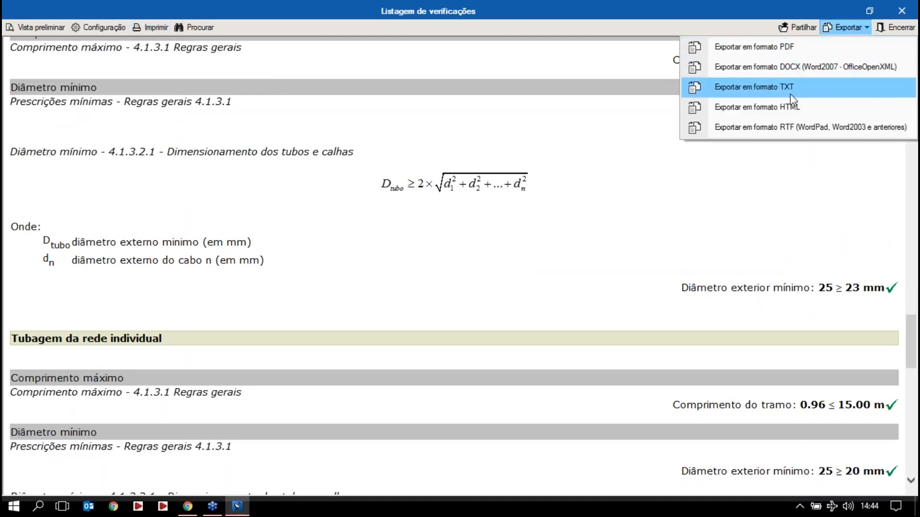
click(784, 128)
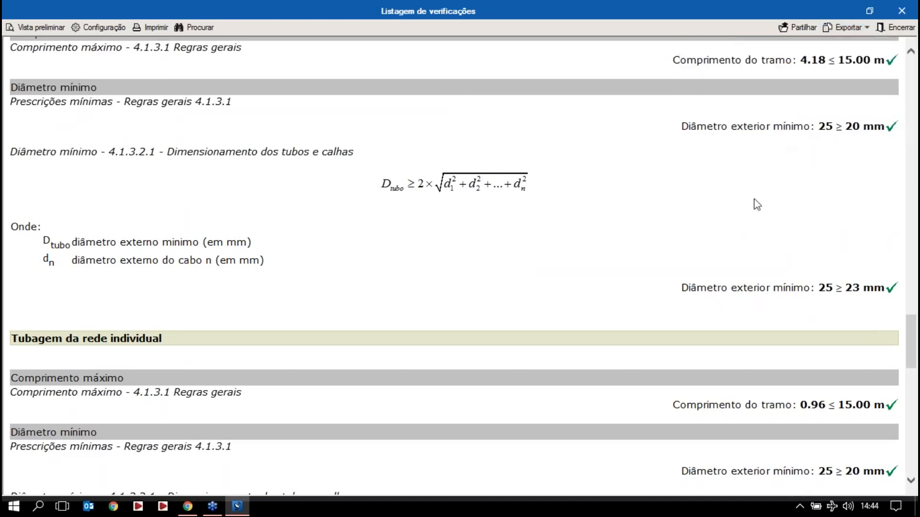
scroll(616, 244, down, 6)
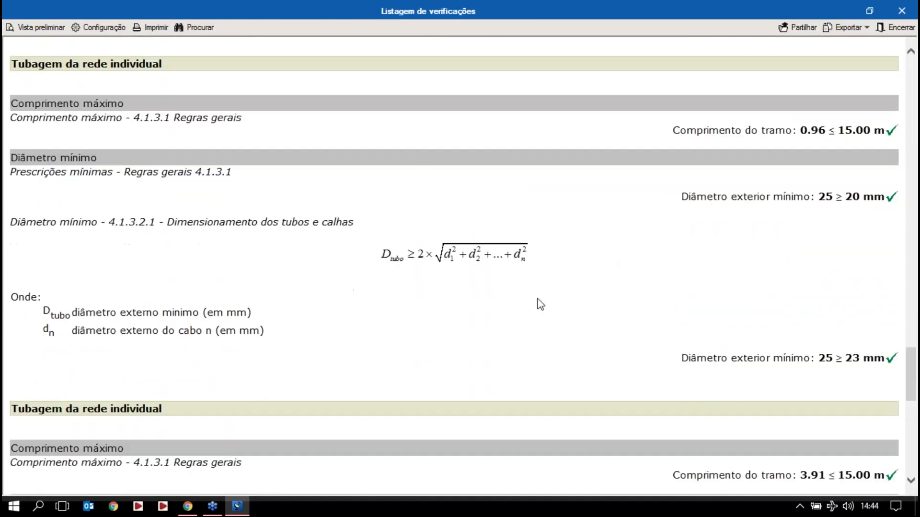
scroll(487, 263, down, 3)
scroll(487, 264, down, 10)
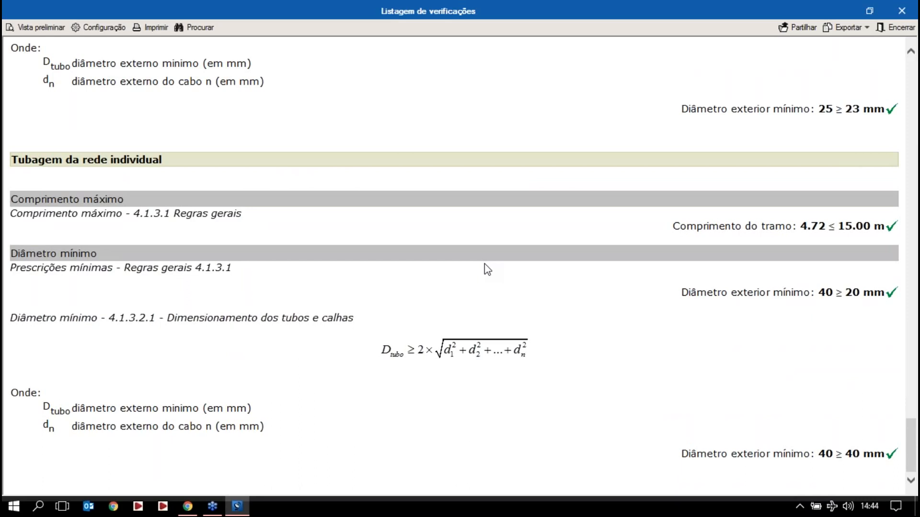
click(898, 11)
click(898, 11)
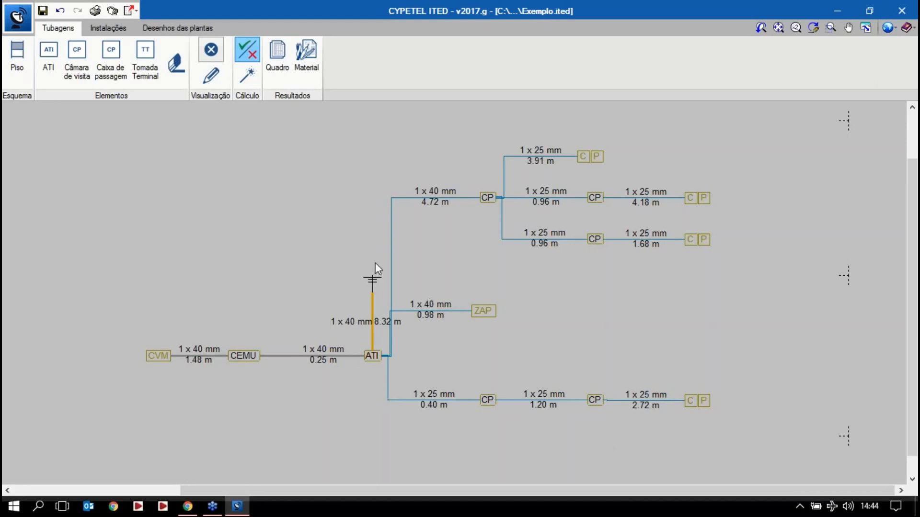
Review the pipe sizing table (Quadro de dimensionamento) and the material list (Lista de material) of the project
click(280, 53)
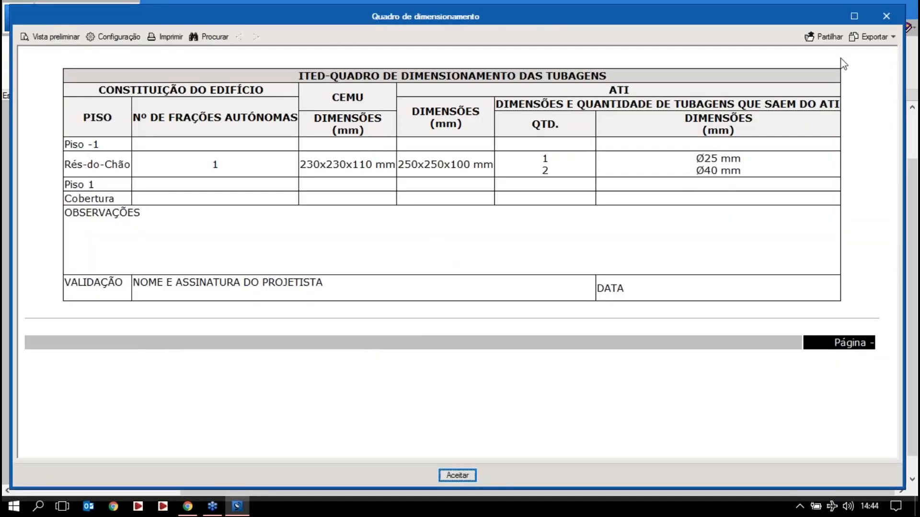
click(886, 17)
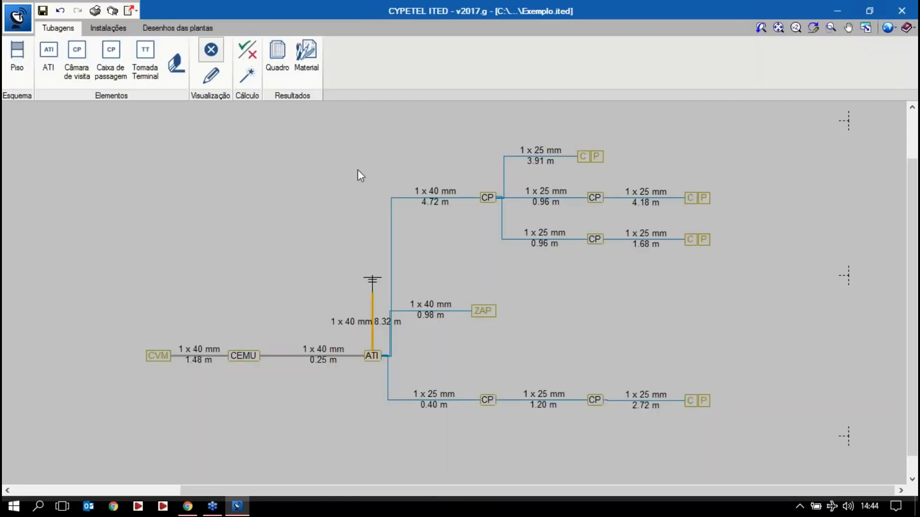
click(306, 52)
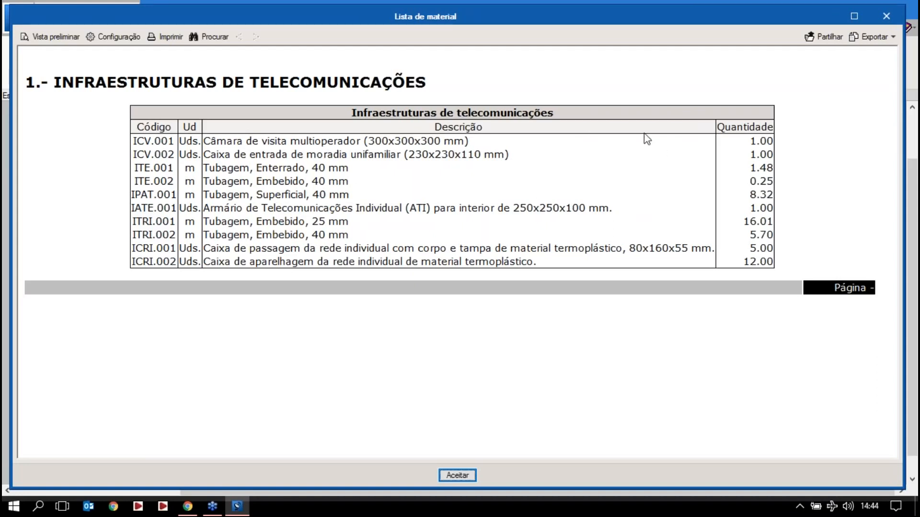
click(881, 16)
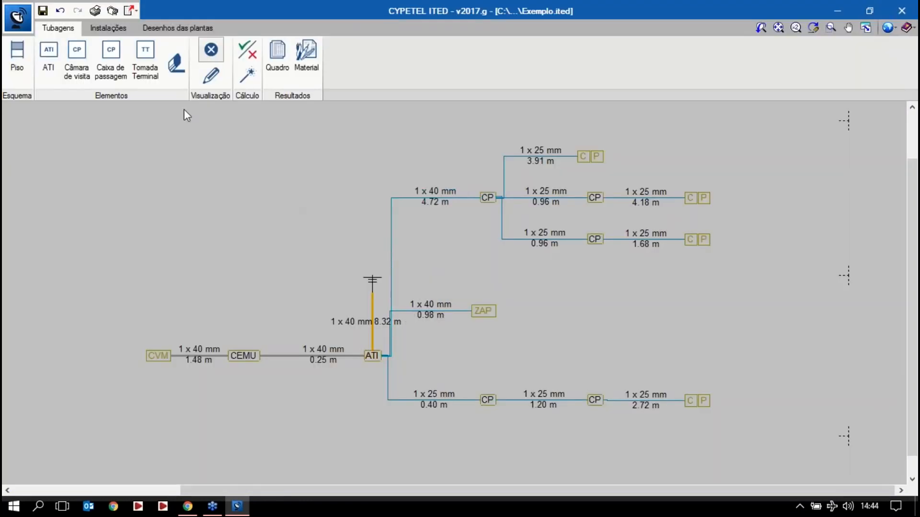
Show the outlet references and cable lengths on the installation schemes (Instalações)
click(105, 29)
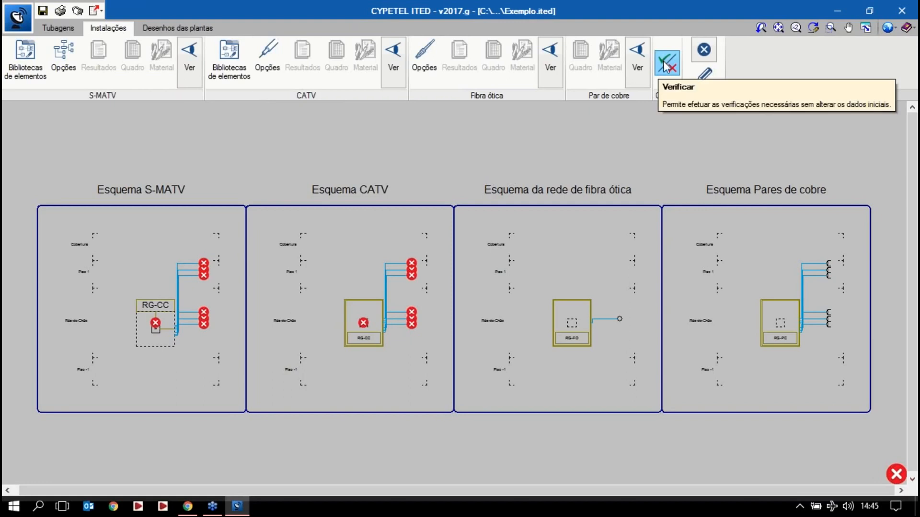
click(704, 76)
click(431, 243)
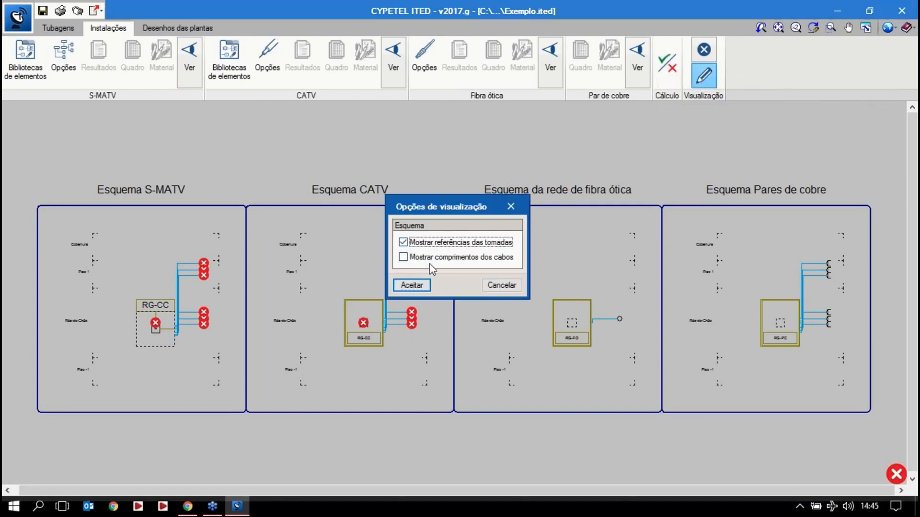
click(403, 258)
click(411, 285)
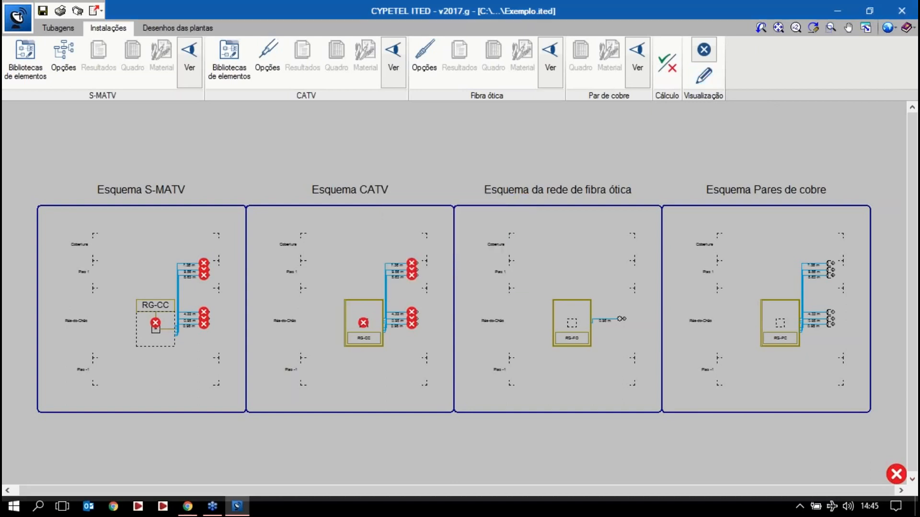
Examine the cable lengths and the errors flagged on the RG-CC and the outlets in the S-MATV and CATV schemes
scroll(216, 296, up, 4)
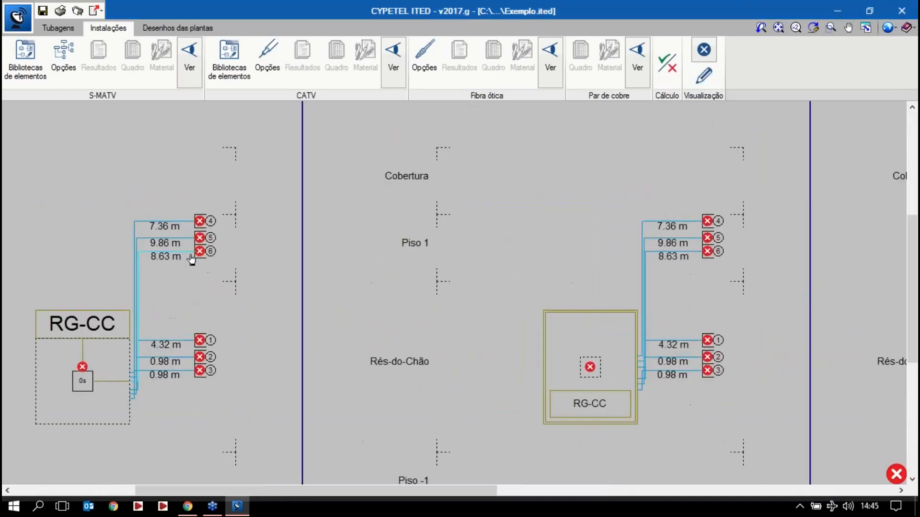
scroll(312, 238, down, 7)
middle_drag(300, 243, 390, 217)
scroll(298, 247, down, 2)
mouse_move(298, 251)
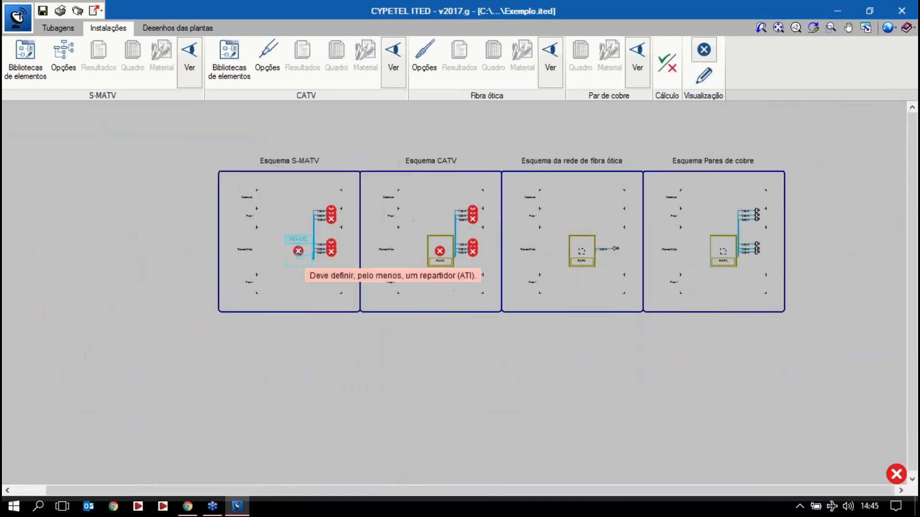
scroll(299, 251, up, 2)
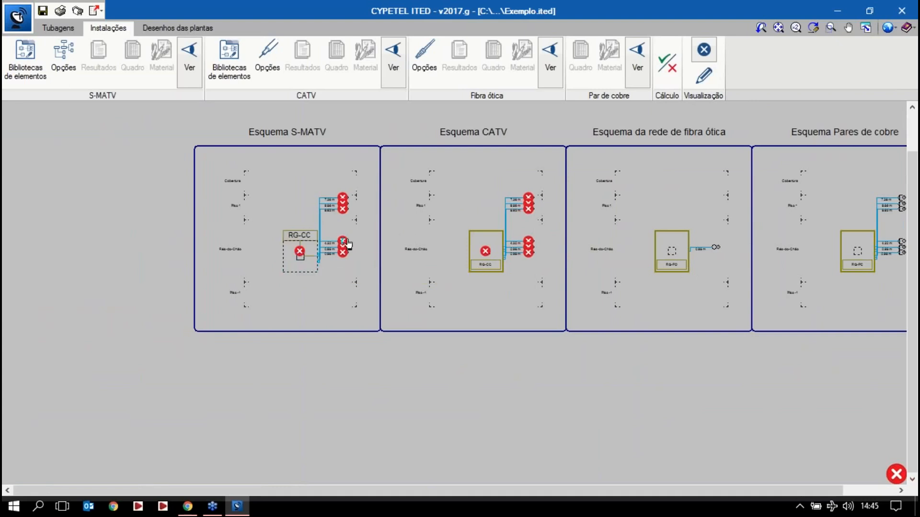
mouse_move(346, 244)
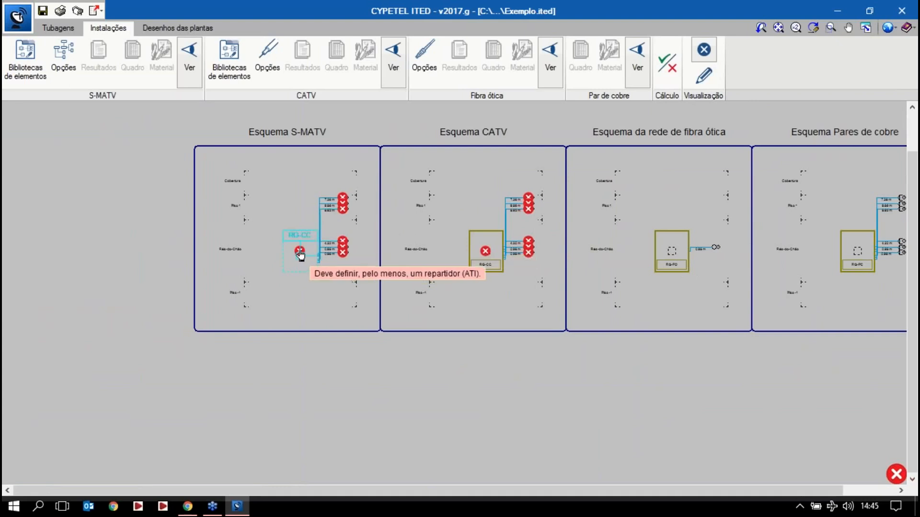
mouse_move(485, 253)
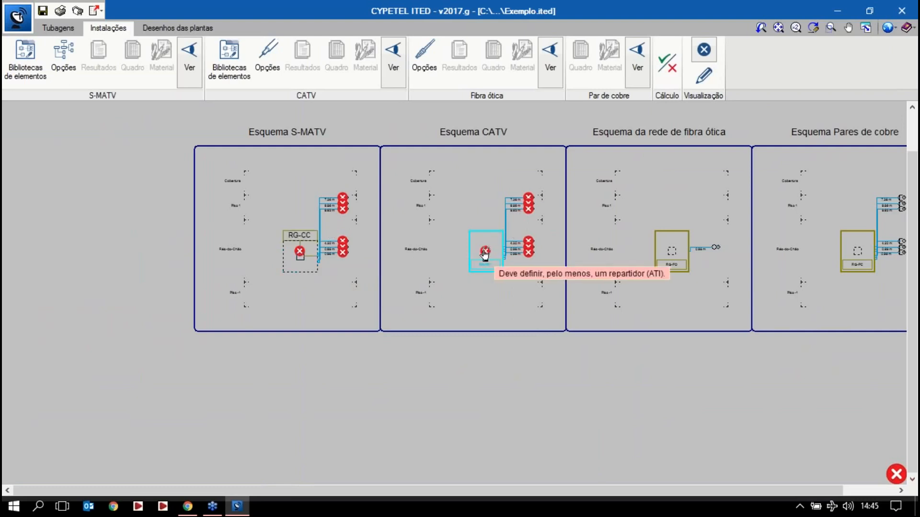
mouse_move(343, 199)
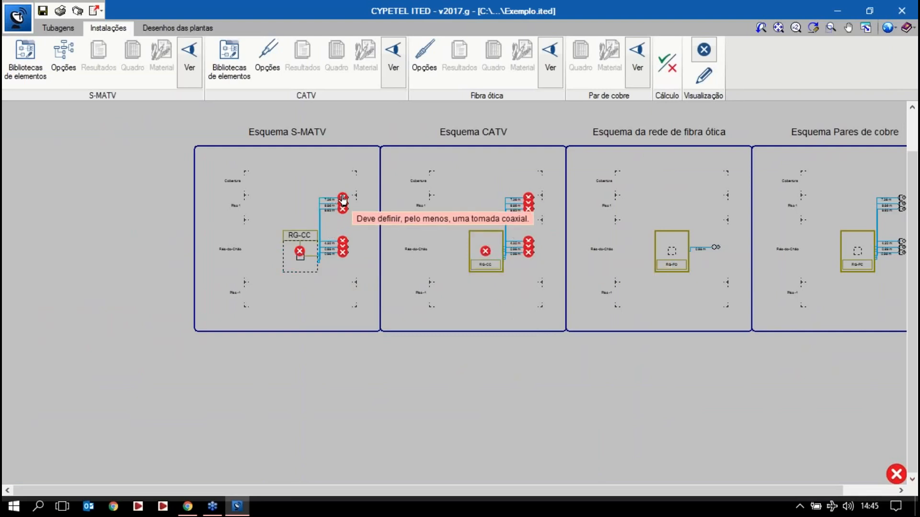
mouse_move(532, 205)
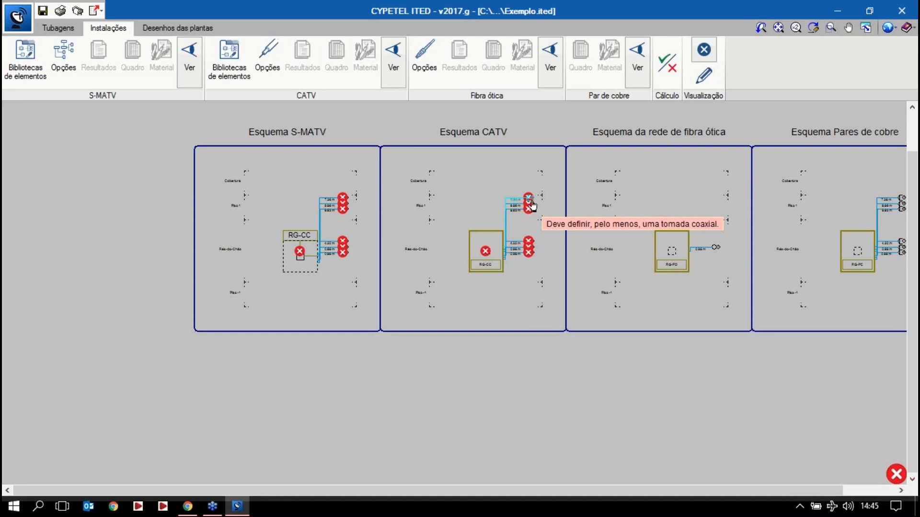
Add a splitter with 6 outputs to the ATI splitters (Repartidores) of the RG-CC in the S-MATV scheme
scroll(450, 227, down, 1)
middle_drag(437, 233, 345, 270)
scroll(352, 266, up, 1)
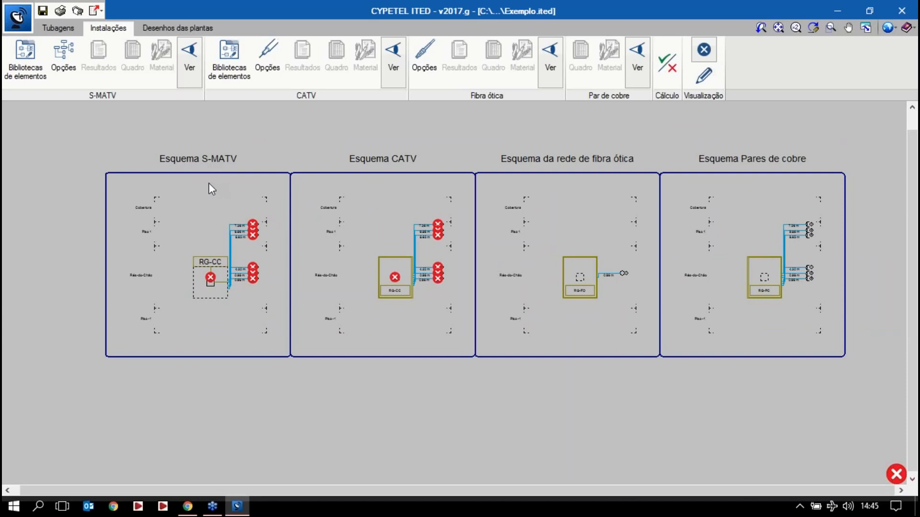
scroll(206, 263, up, 1)
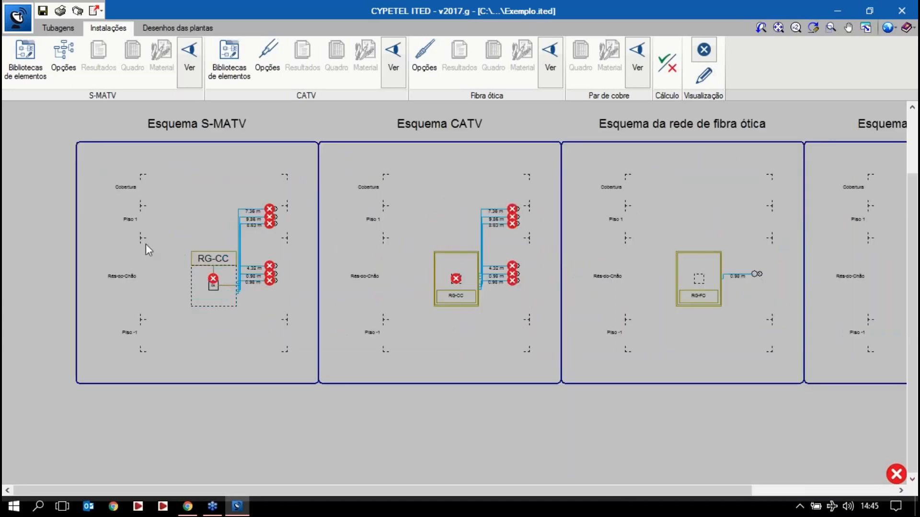
double_click(215, 278)
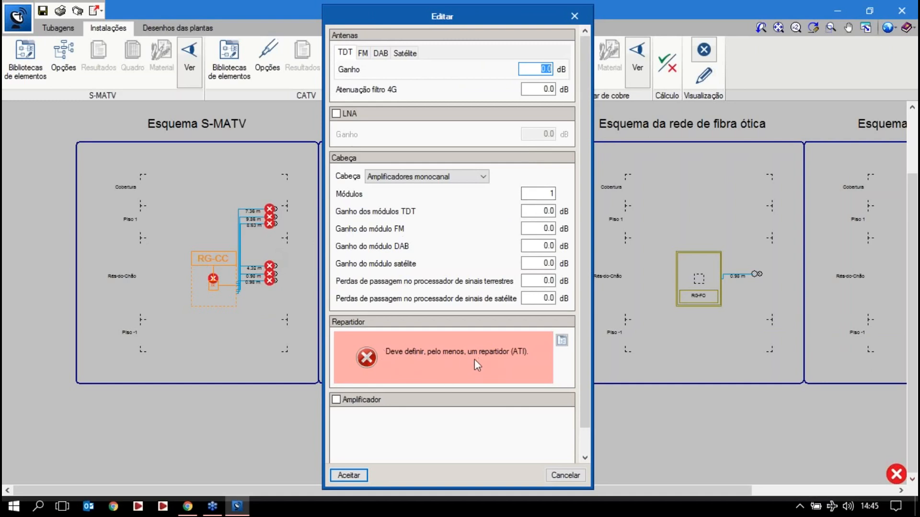
click(562, 341)
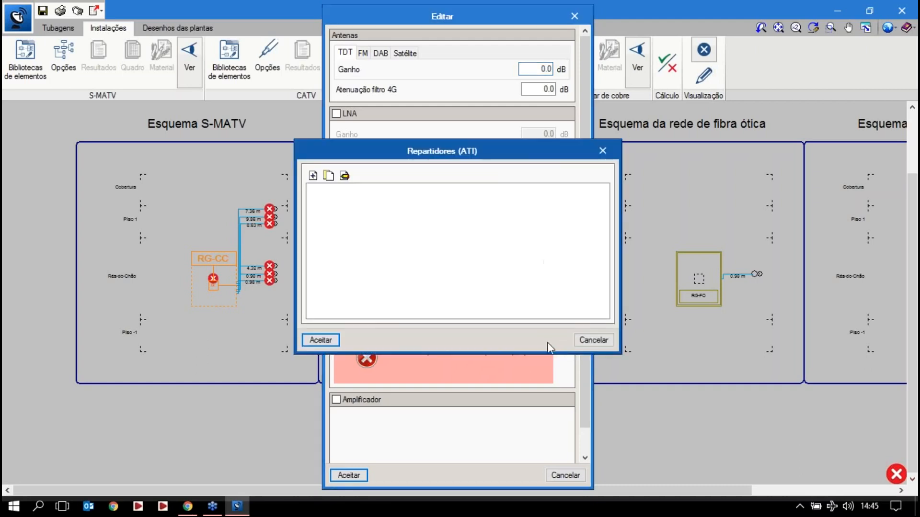
click(312, 175)
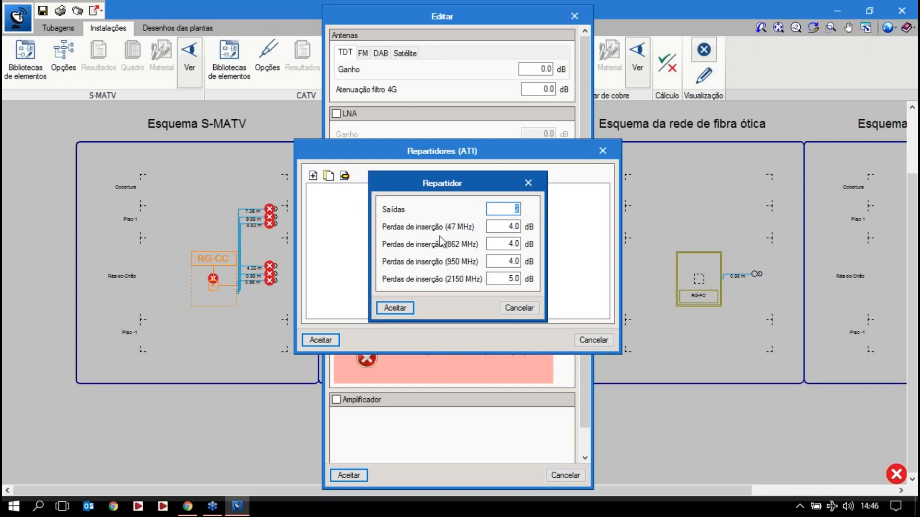
text(6)
key(Tab)
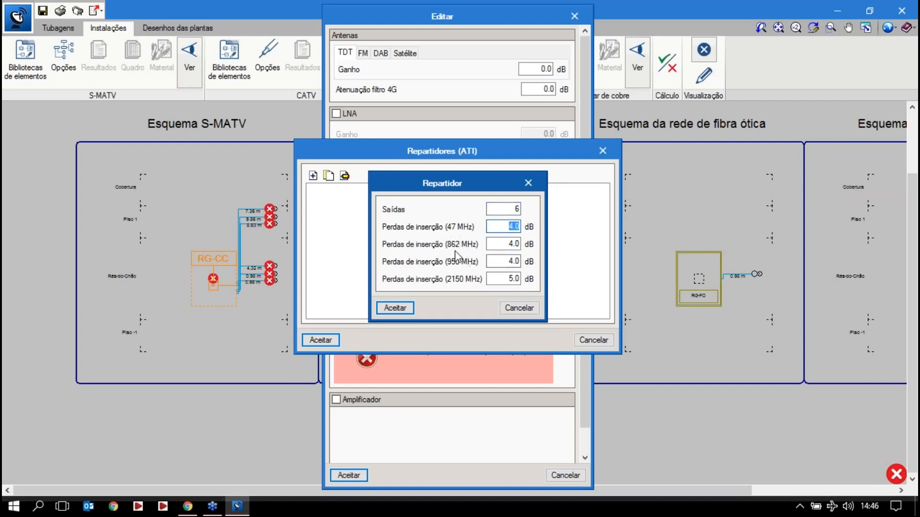
Set the splitter's insertion losses to 13 dB at 47 and 862 MHz and 16.5 dB at 950 and 2150 MHz
text(13)
key(Tab)
text(13)
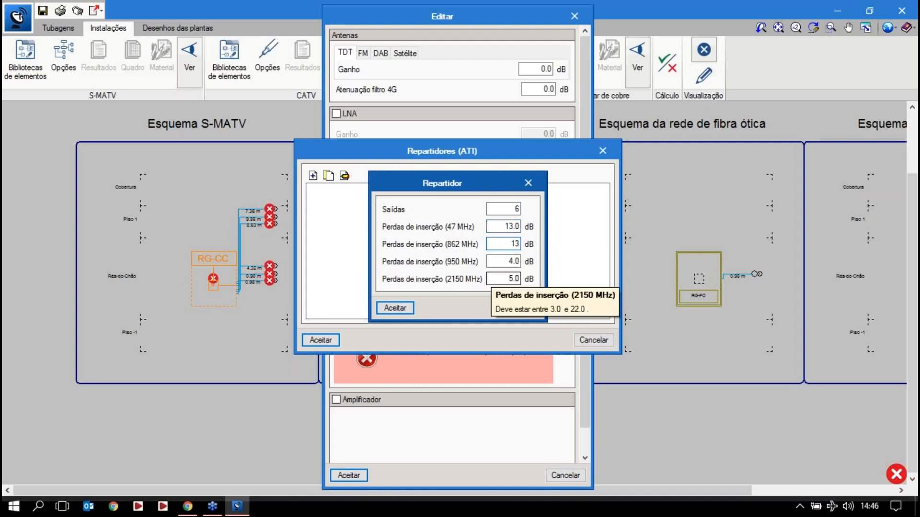
key(Tab)
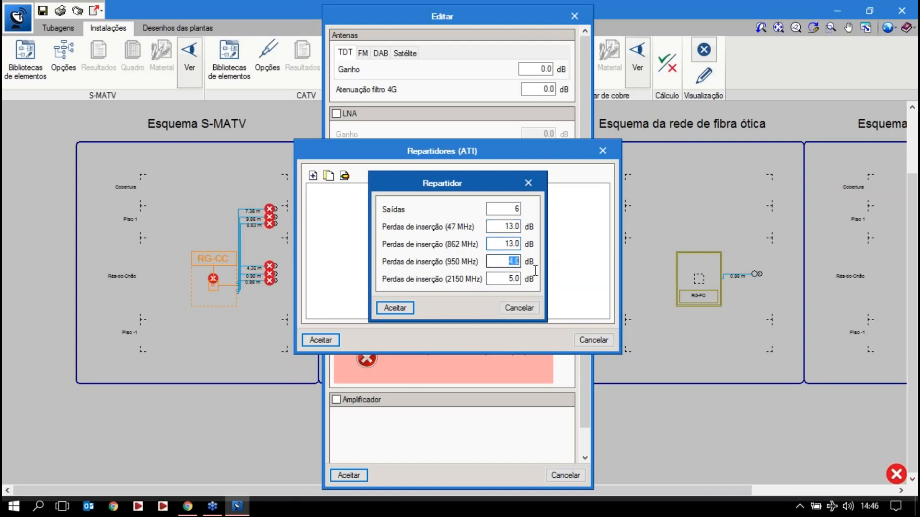
text(16.5)
key(Tab)
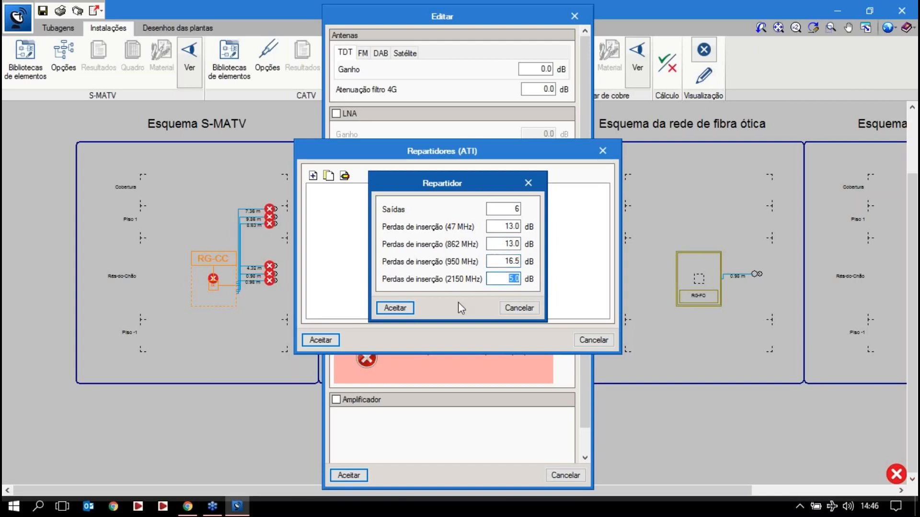
text(16.5)
click(401, 310)
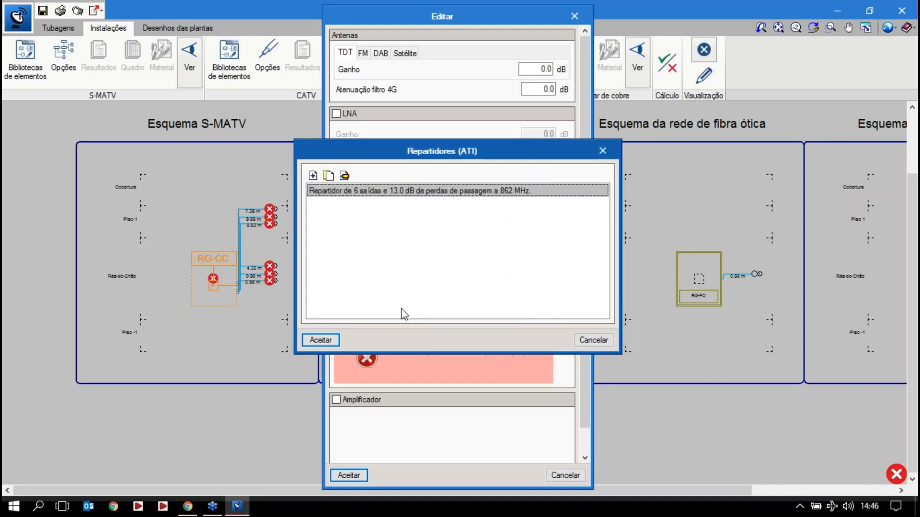
click(336, 340)
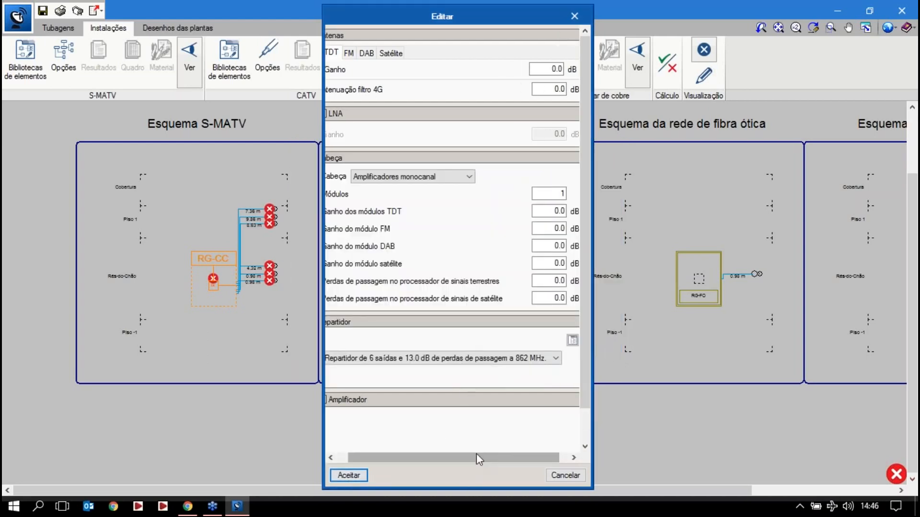
Review the head-end types and the TDT, FM, DAB and satellite antenna settings, and accept the RG-CC definition
drag(476, 456, 466, 456)
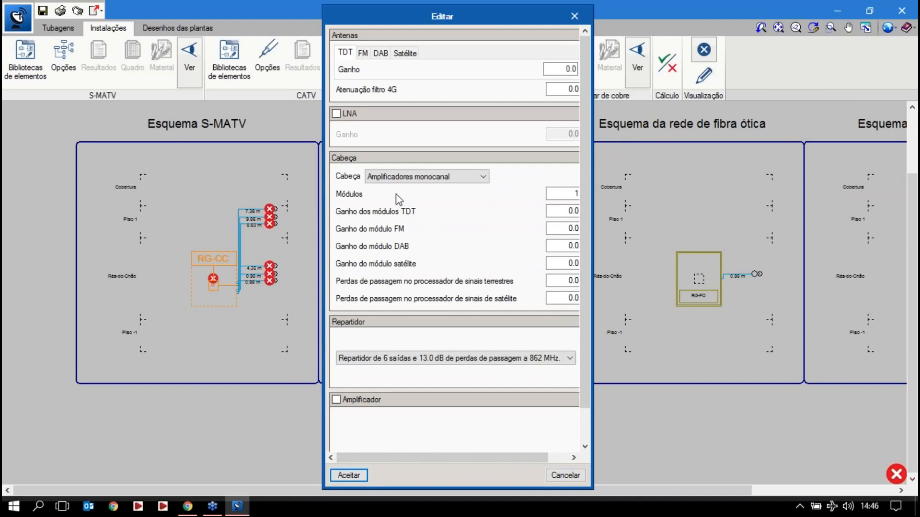
click(423, 177)
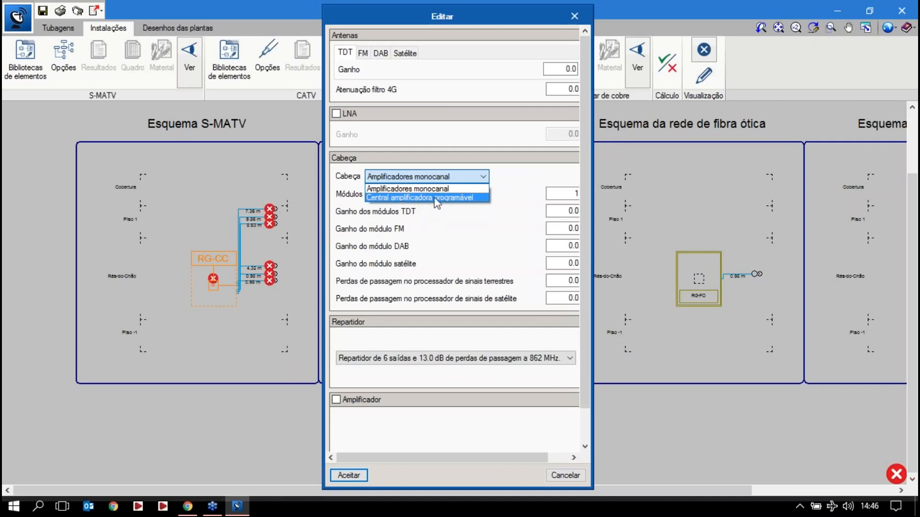
click(510, 167)
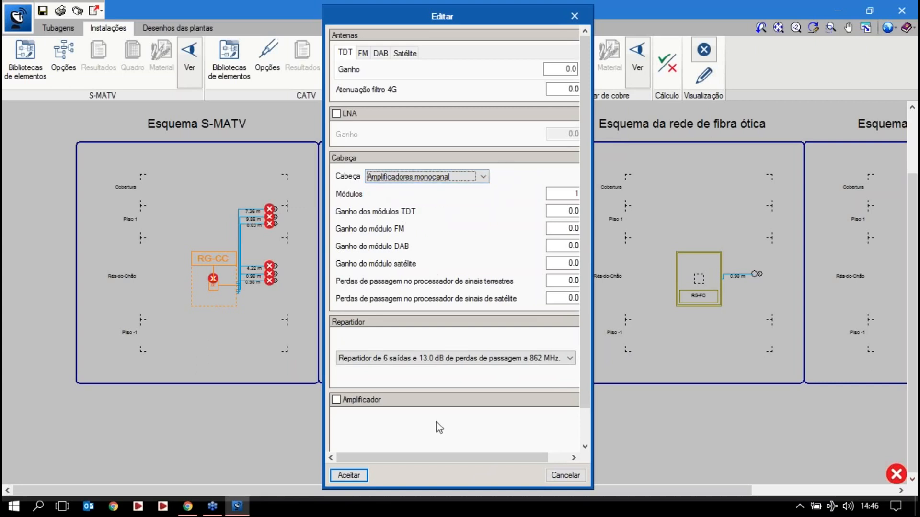
mouse_move(410, 459)
mouse_down()
mouse_move(462, 456)
mouse_move(397, 456)
mouse_move(420, 464)
mouse_move(413, 460)
mouse_up()
click(364, 54)
click(384, 54)
click(400, 57)
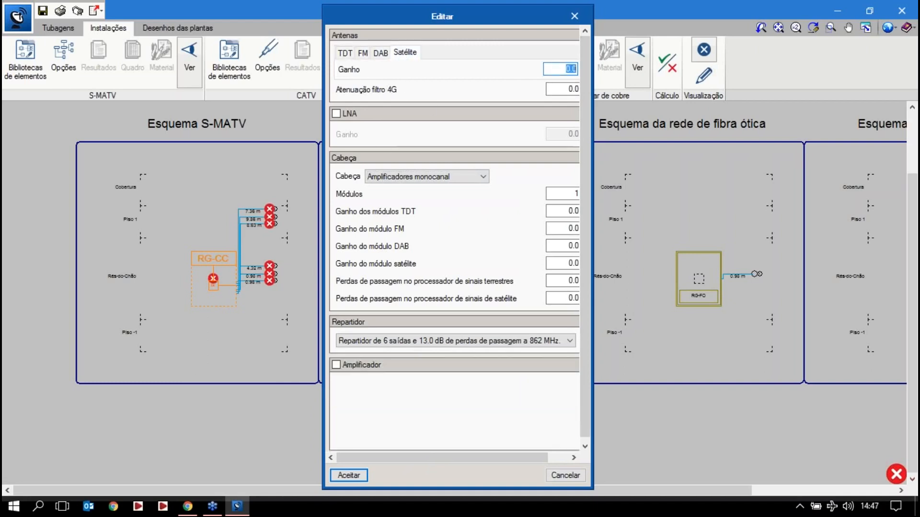
click(345, 53)
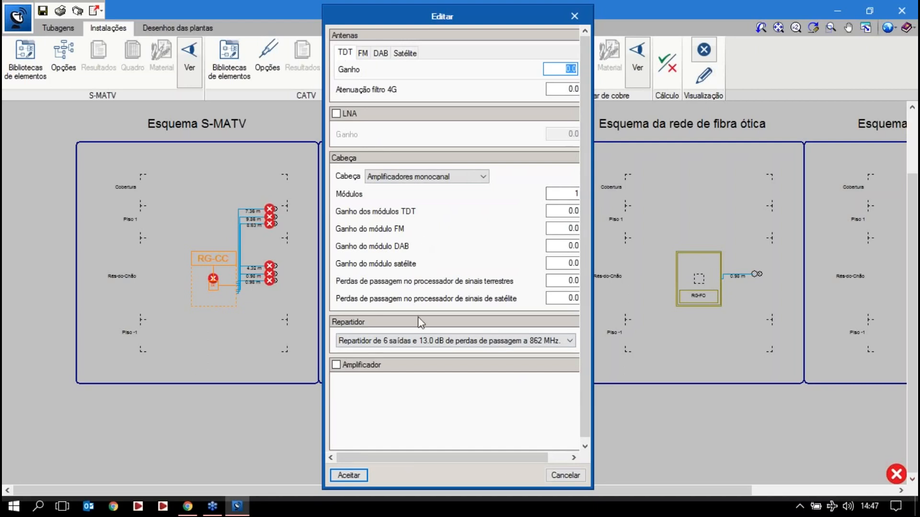
click(350, 475)
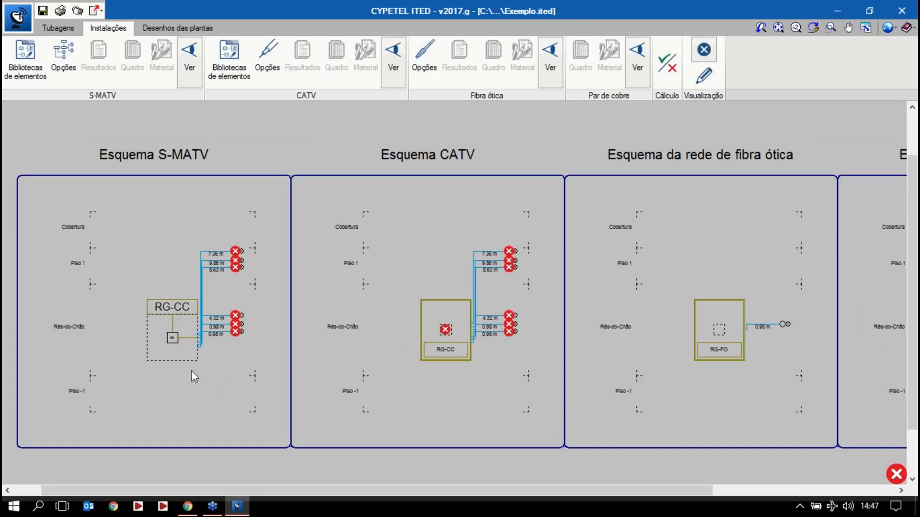
Define a coaxial terminal outlet with 1.50 dB attenuation for the uppermost Piso 1 outlet of the S-MATV scheme
click(238, 252)
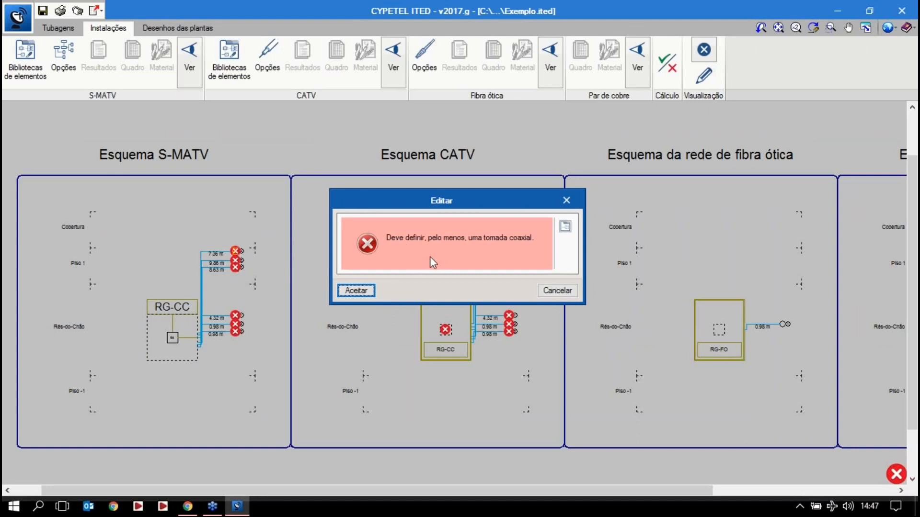
click(565, 226)
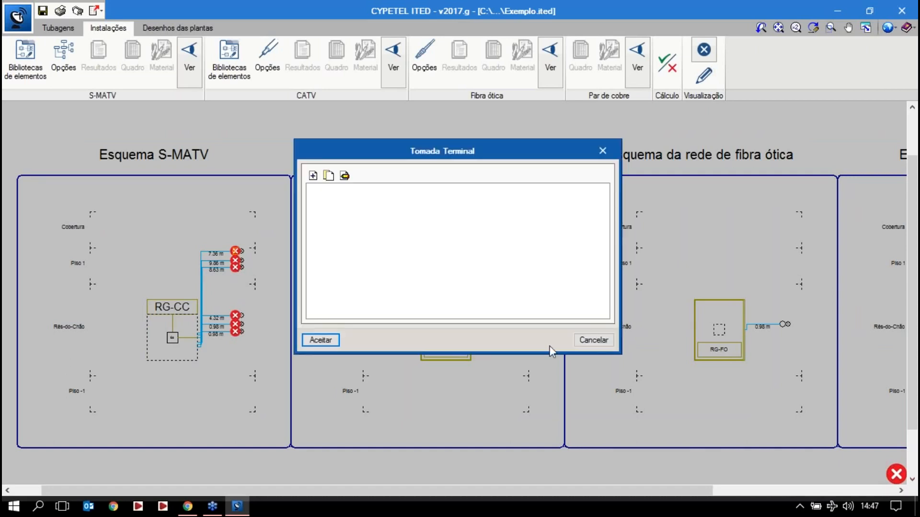
click(313, 177)
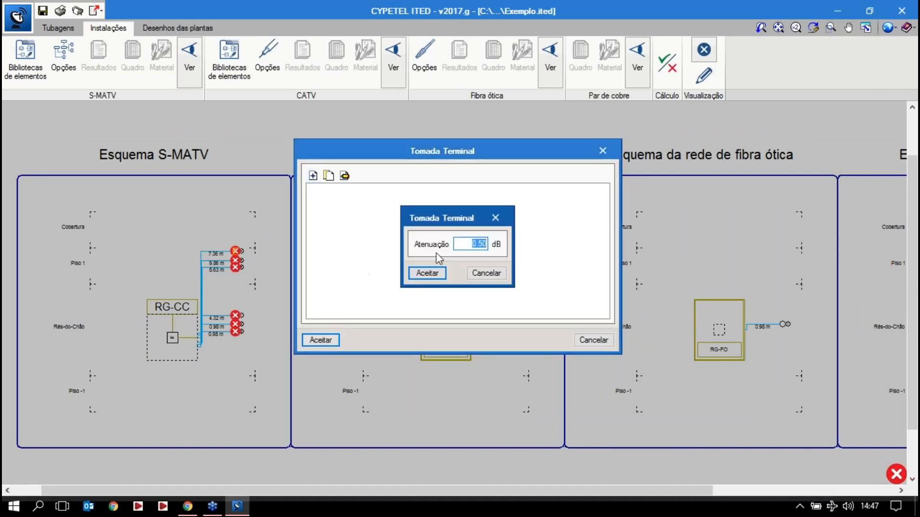
text(1)
click(426, 273)
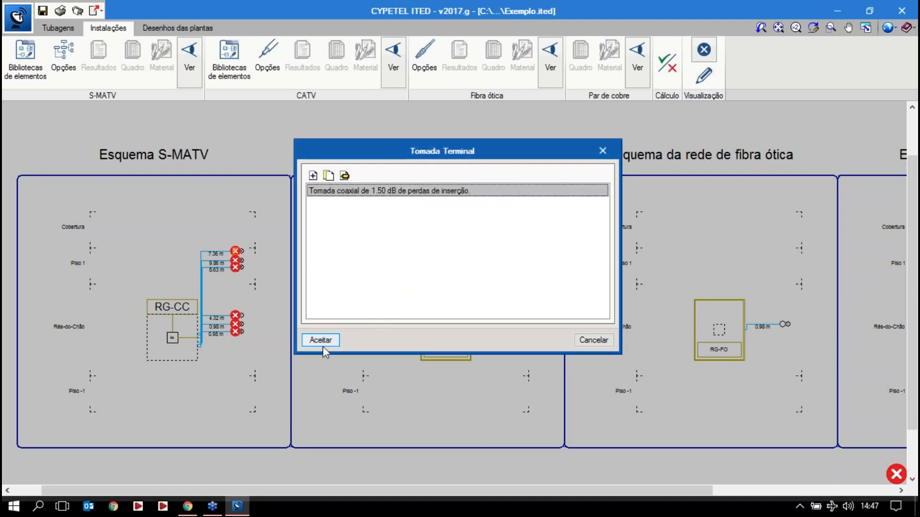
click(323, 346)
click(354, 290)
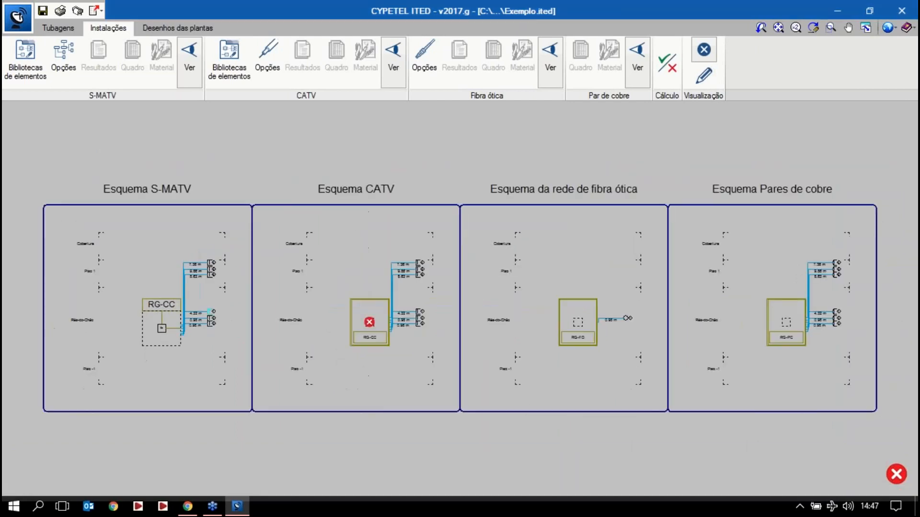
Review the splitters and coaxial outlets in the S-MATV element library and begin a new coaxial cable there
scroll(209, 311, up, 2)
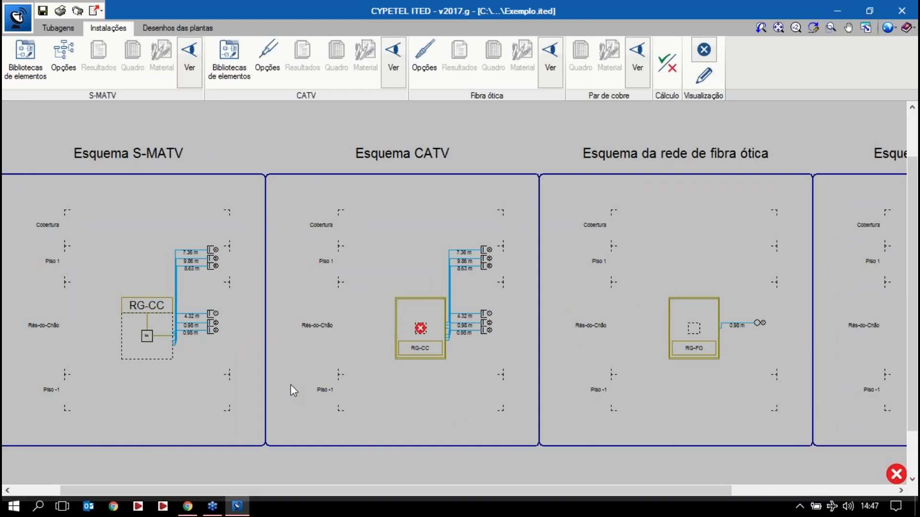
scroll(292, 386, up, 1)
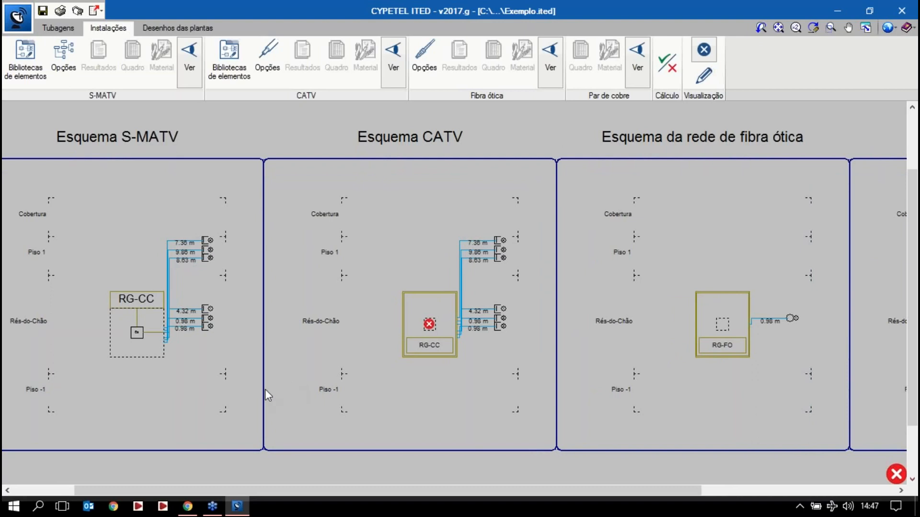
click(34, 68)
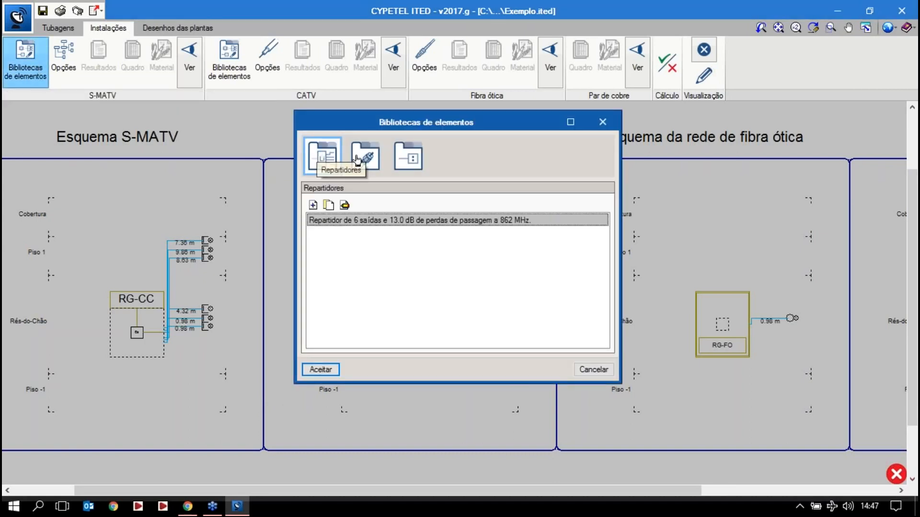
click(403, 163)
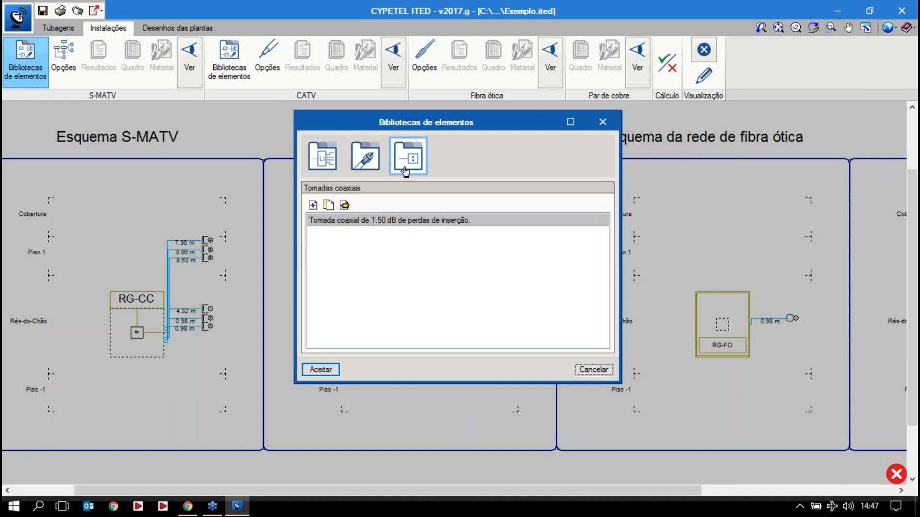
click(365, 165)
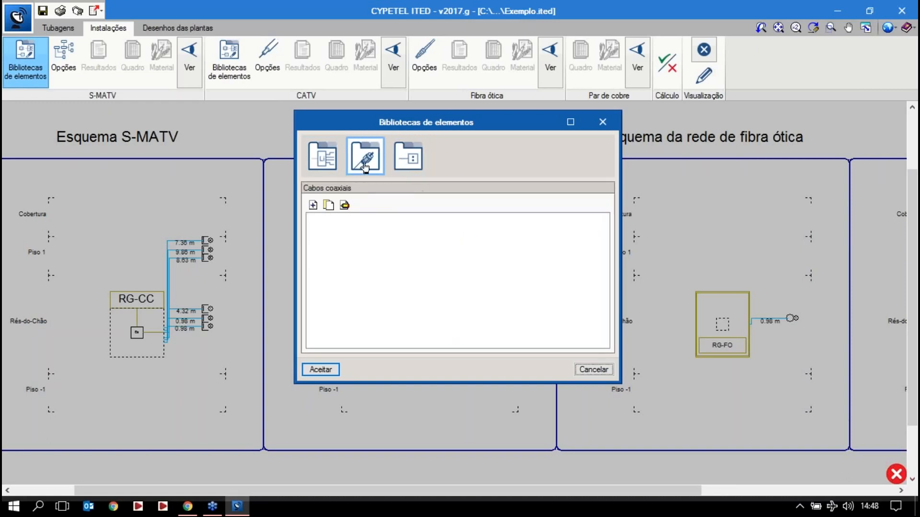
click(312, 205)
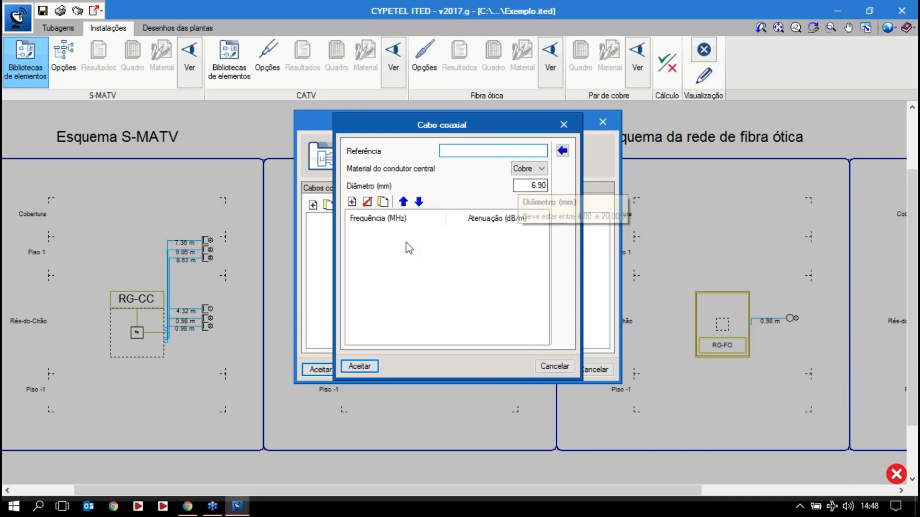
click(352, 202)
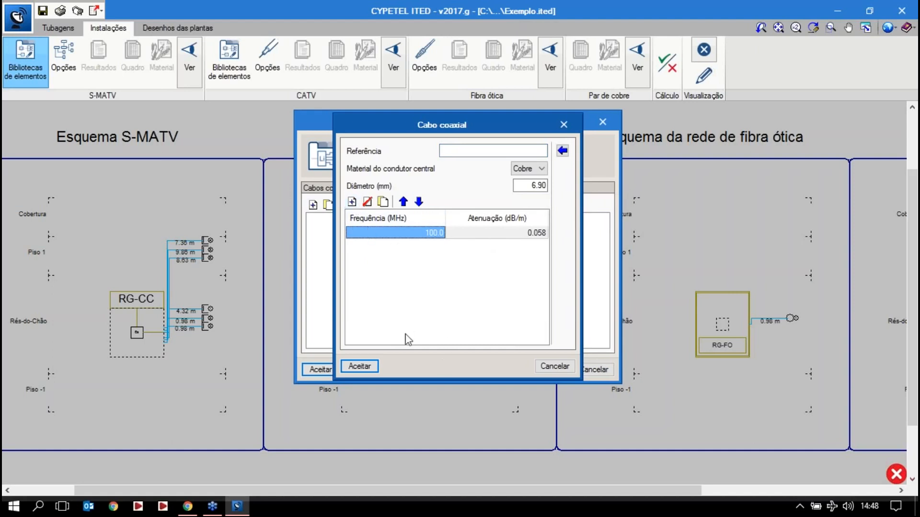
click(370, 202)
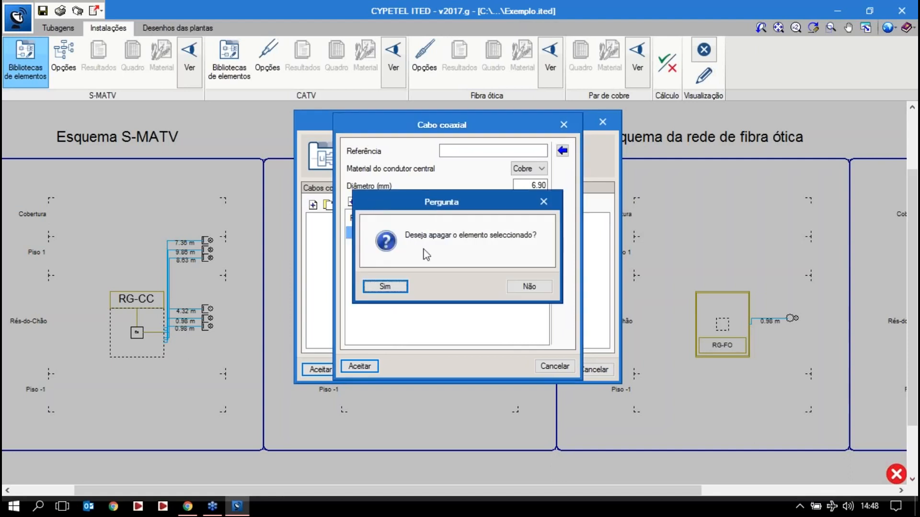
click(392, 290)
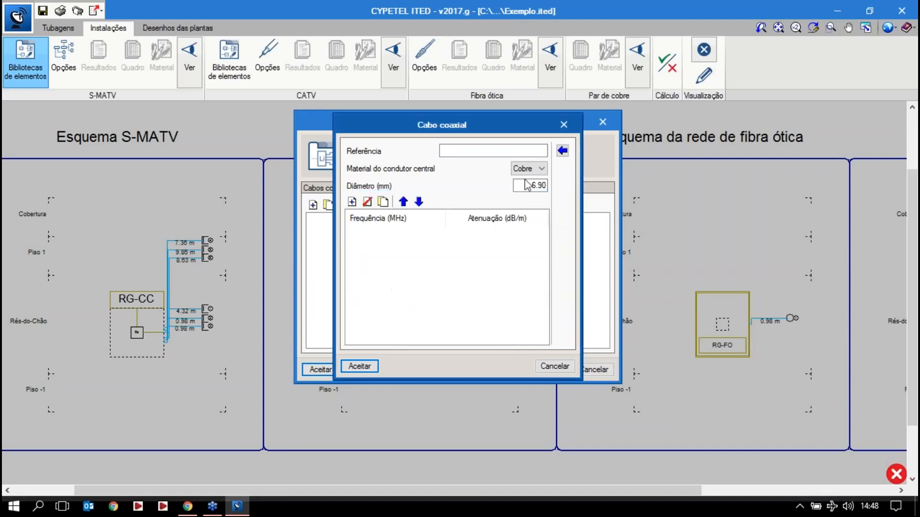
Load the predefined RG-6(Cobre) data into the new coaxial cable and save it in the element library
click(561, 152)
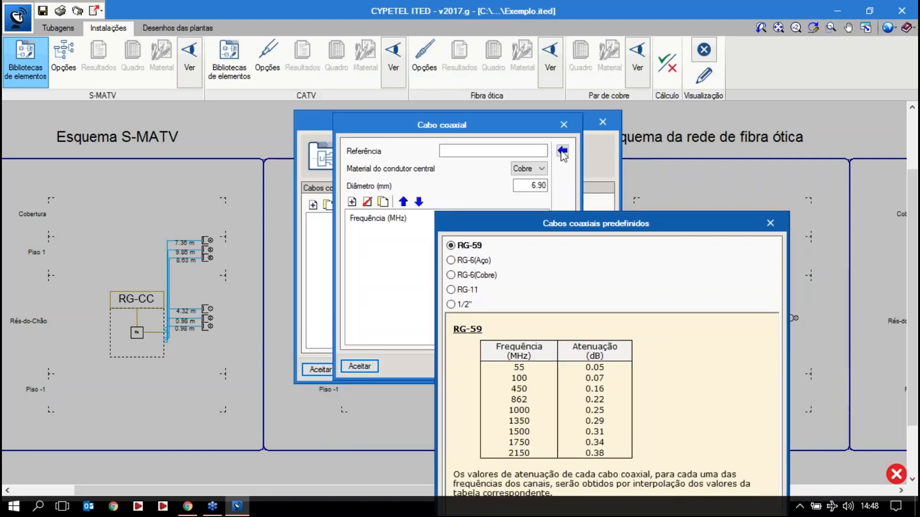
drag(570, 224, 526, 132)
click(432, 183)
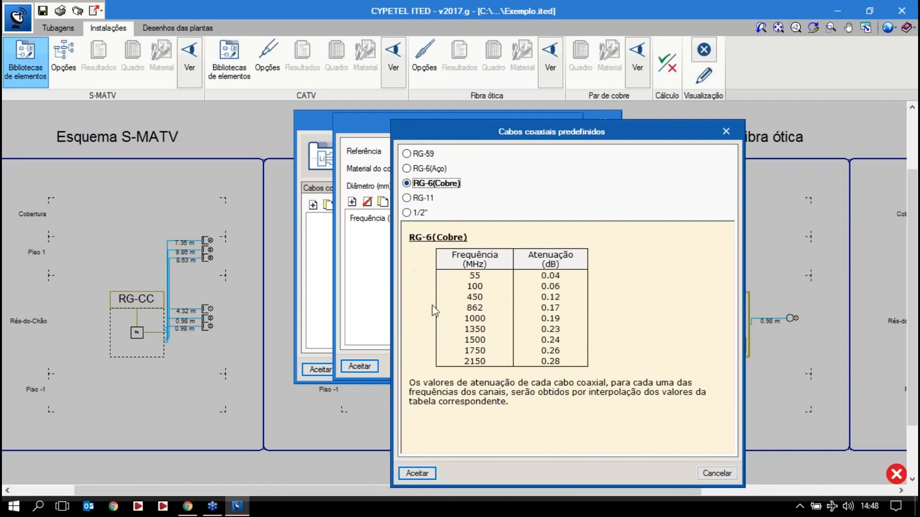
click(417, 474)
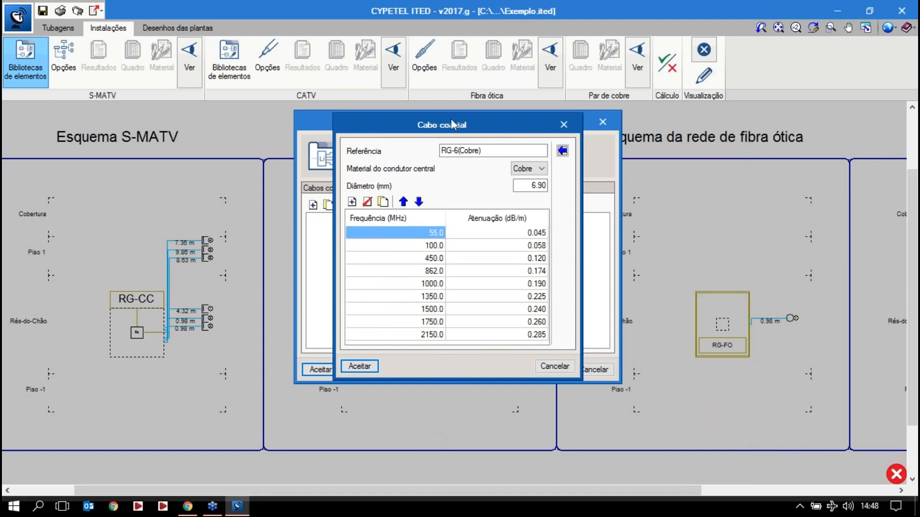
click(369, 368)
click(332, 370)
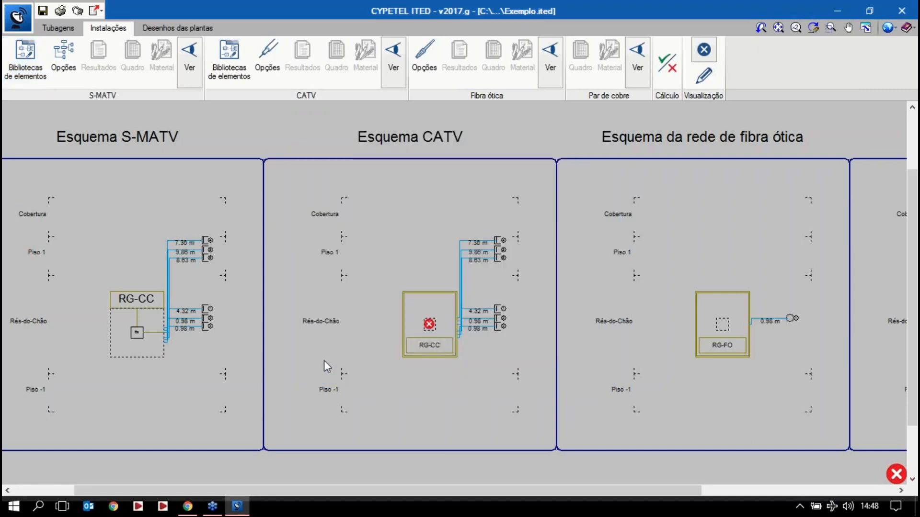
Start a new splitter for the CATV scheme's RG-CC with 6 outputs and 10 dB attenuation at 88 MHz
scroll(306, 313, down, 2)
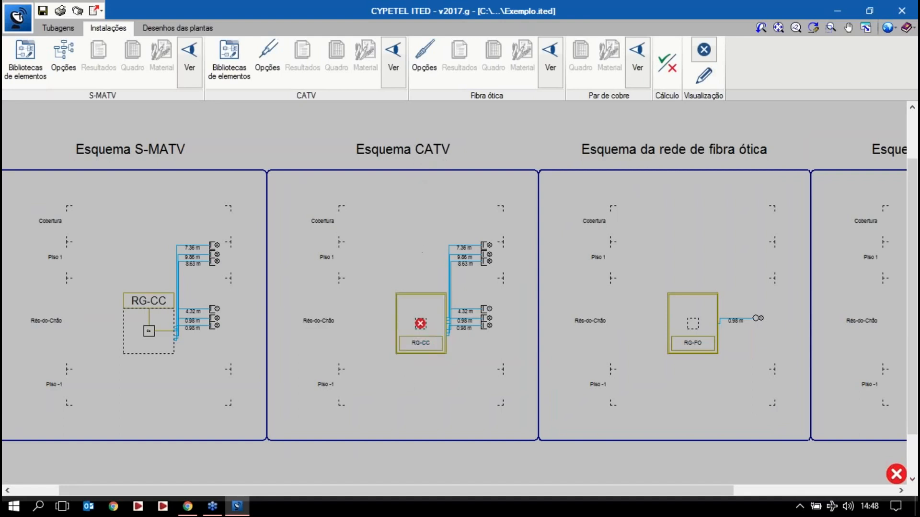
click(422, 335)
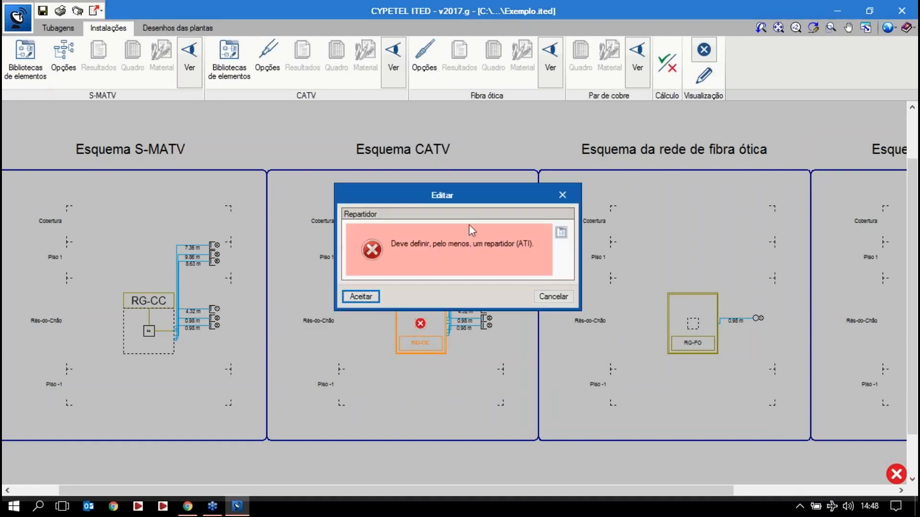
click(561, 234)
click(313, 177)
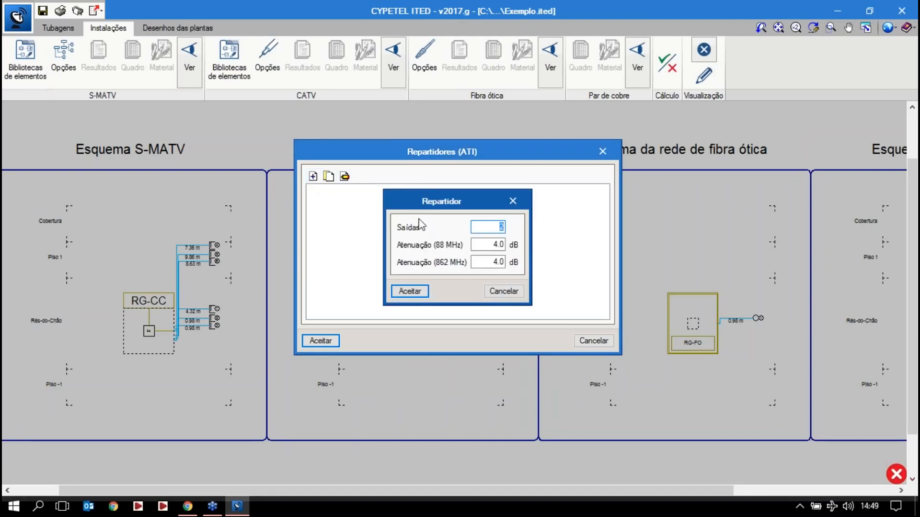
text(6)
double_click(488, 246)
text(10)
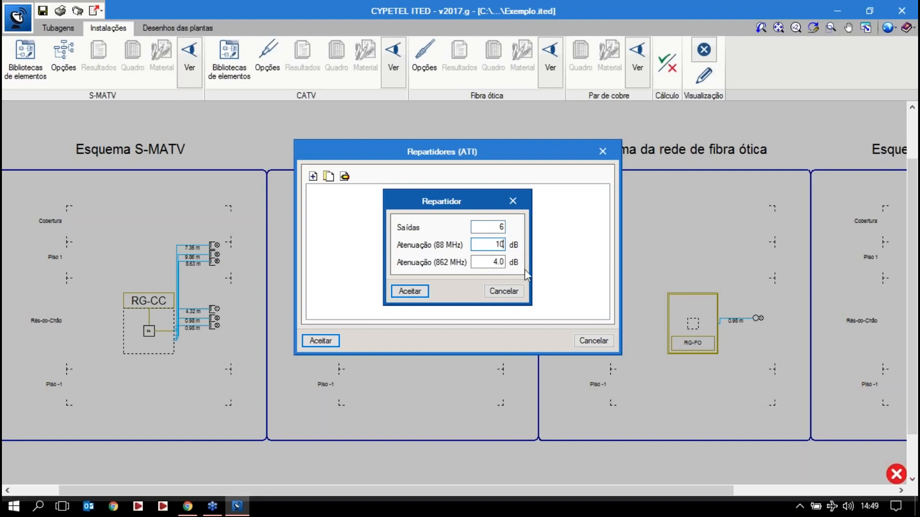
Set the splitter's attenuation at 862 MHz to 13 dB and accept it as the CATV RG-CC's splitter
drag(505, 262, 498, 263)
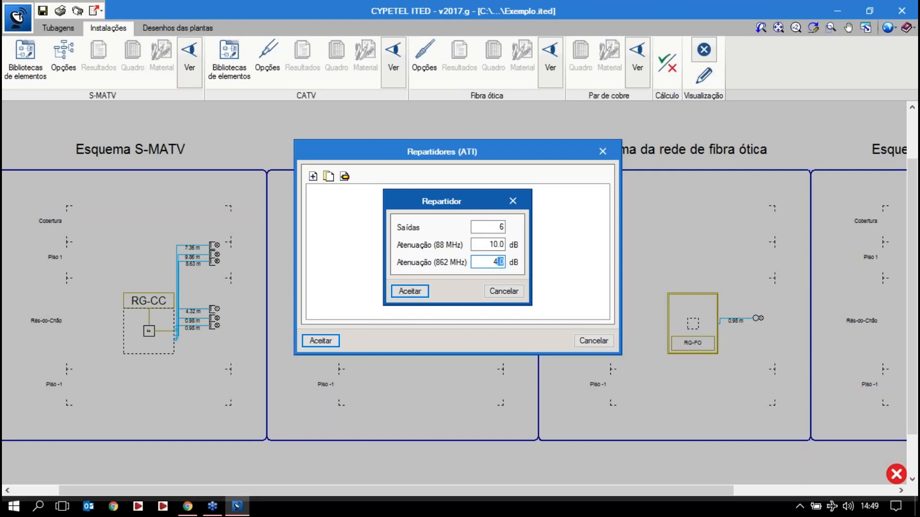
key(BackSpace)
key(BackSpace)
text(10)
double_click(496, 262)
text(13)
click(417, 291)
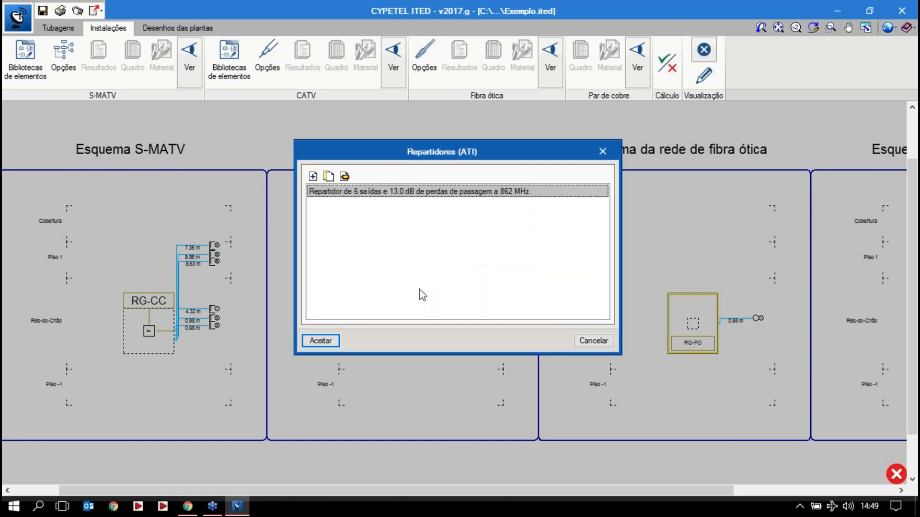
click(333, 341)
click(361, 297)
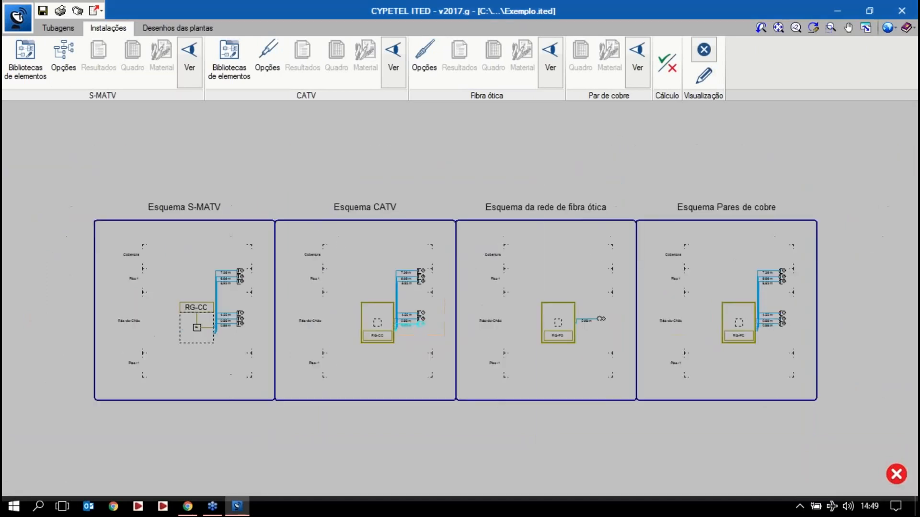
Review the splitters and coaxial outlets in the CATV element library
middle_drag(422, 330, 435, 326)
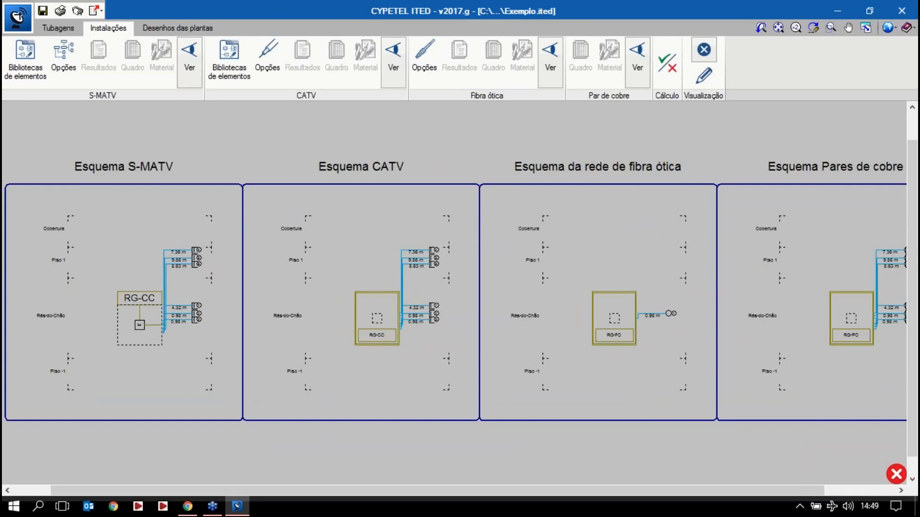
click(229, 60)
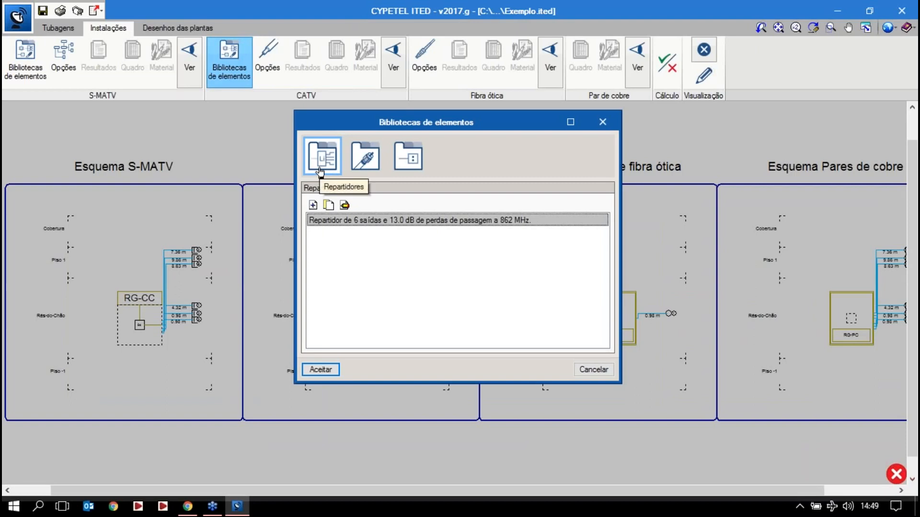
click(406, 168)
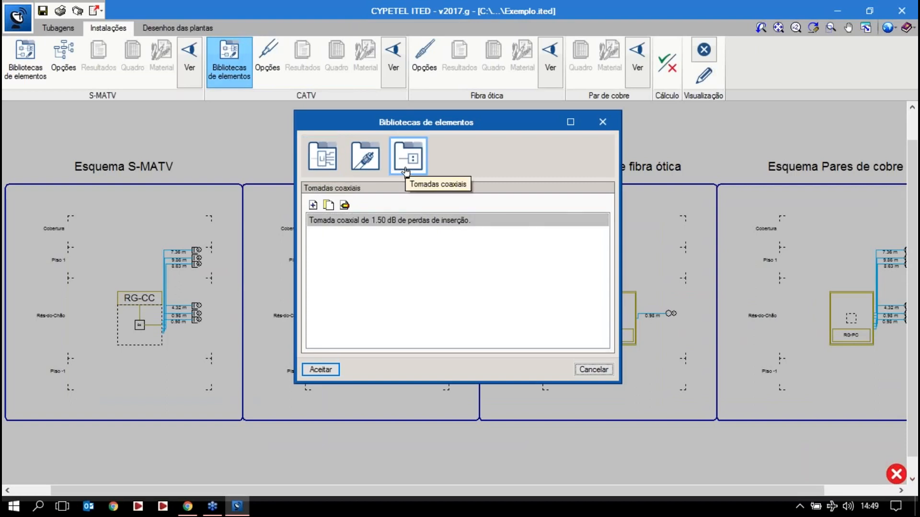
Add a coaxial cable with the predefined RG-6(Cobre) data to the CATV element library and save it
click(373, 164)
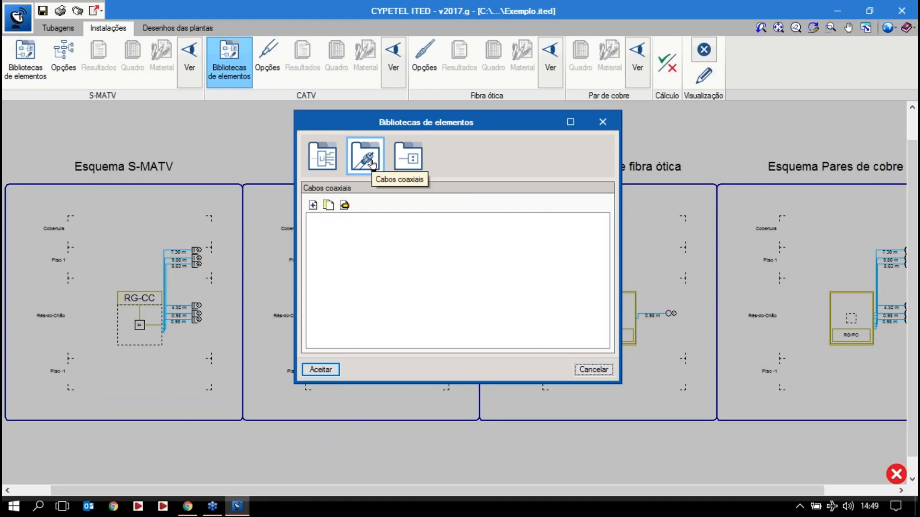
click(313, 206)
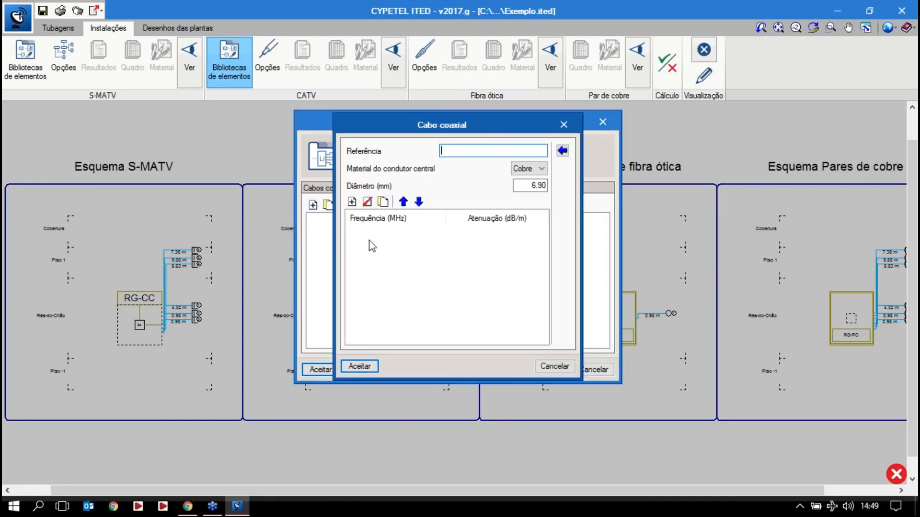
click(562, 152)
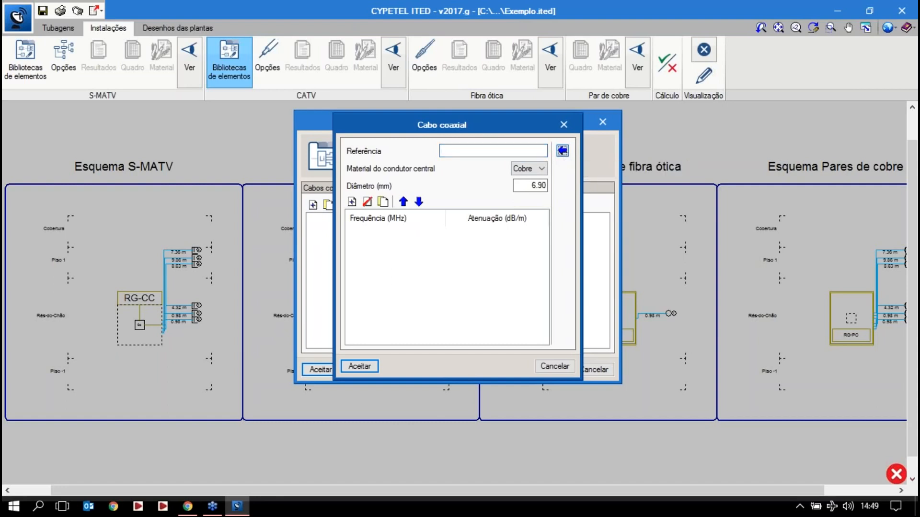
click(326, 127)
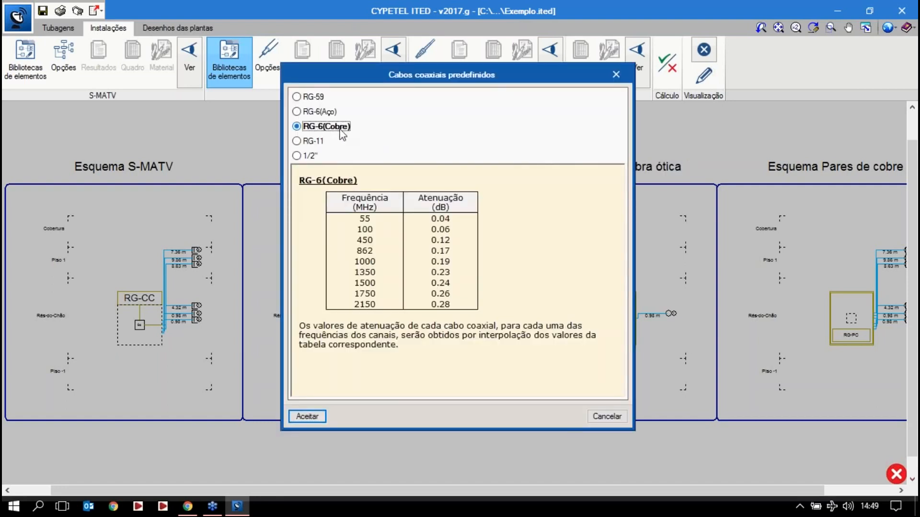
click(319, 416)
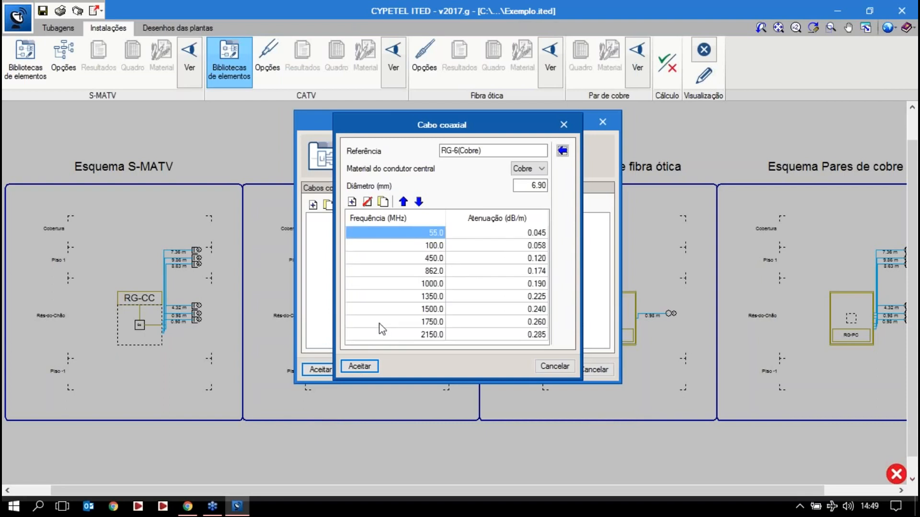
click(362, 366)
click(321, 370)
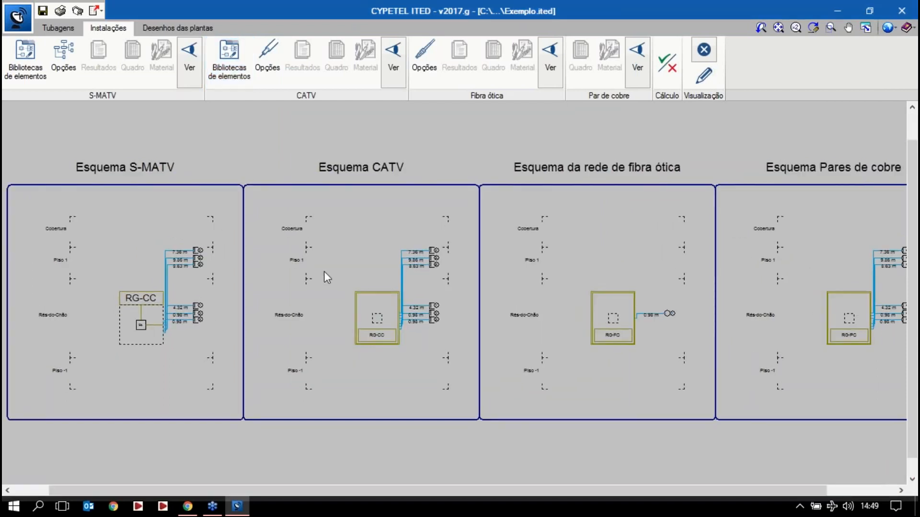
Run the verification of the S-MATV, CATV, fibre and copper-pair installations
scroll(357, 266, down, 1)
middle_drag(355, 264, 343, 261)
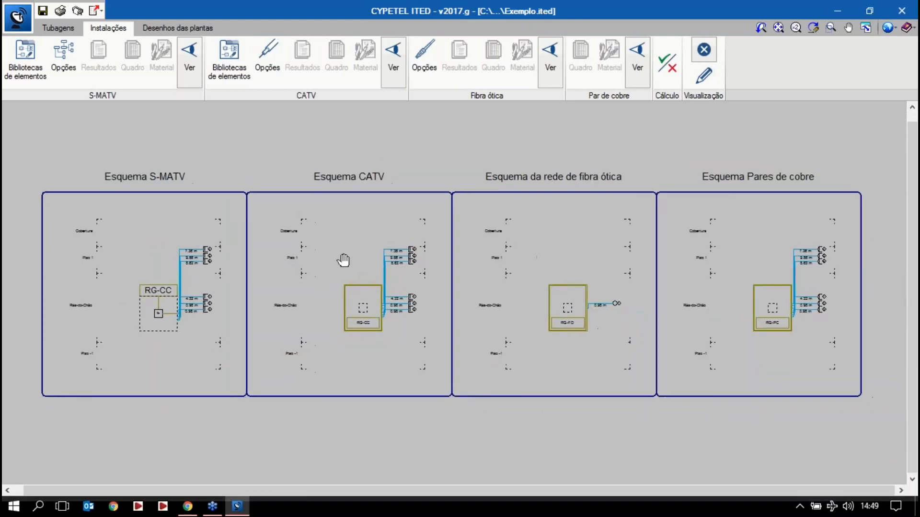
middle_drag(435, 243, 460, 225)
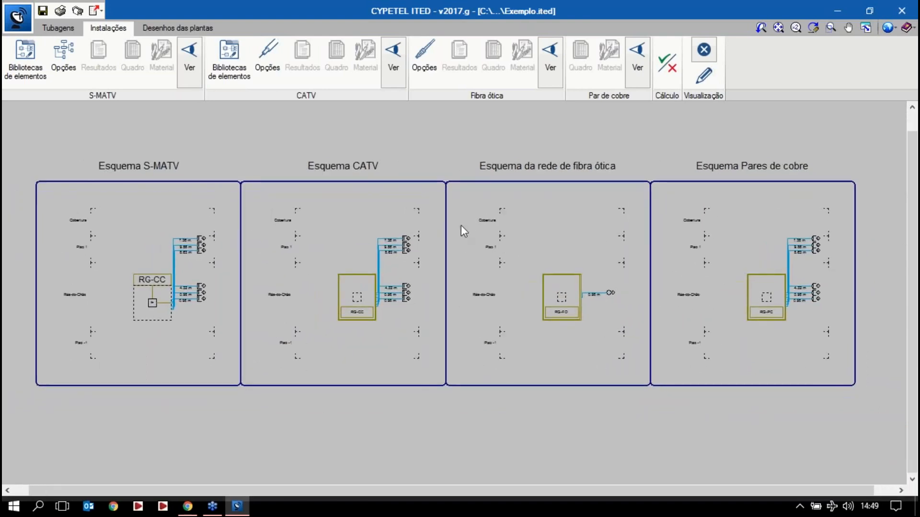
middle_click(461, 224)
middle_click(461, 224)
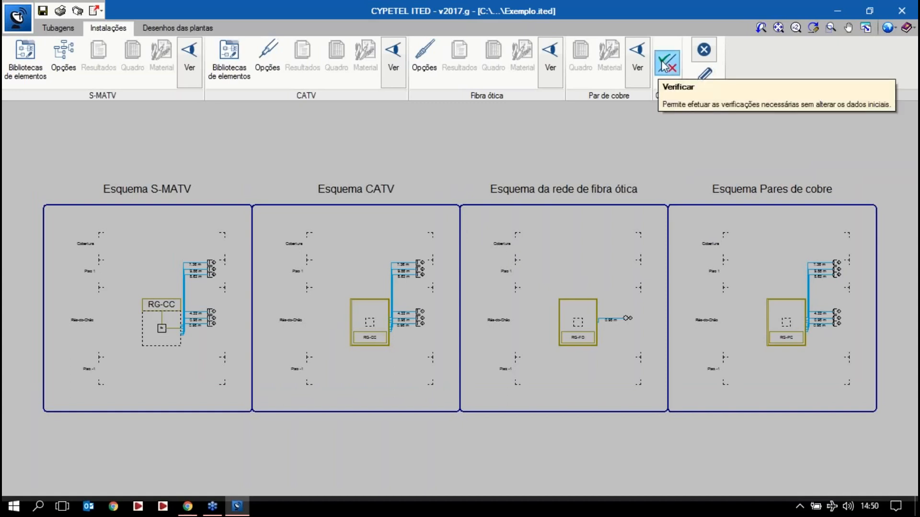
click(665, 65)
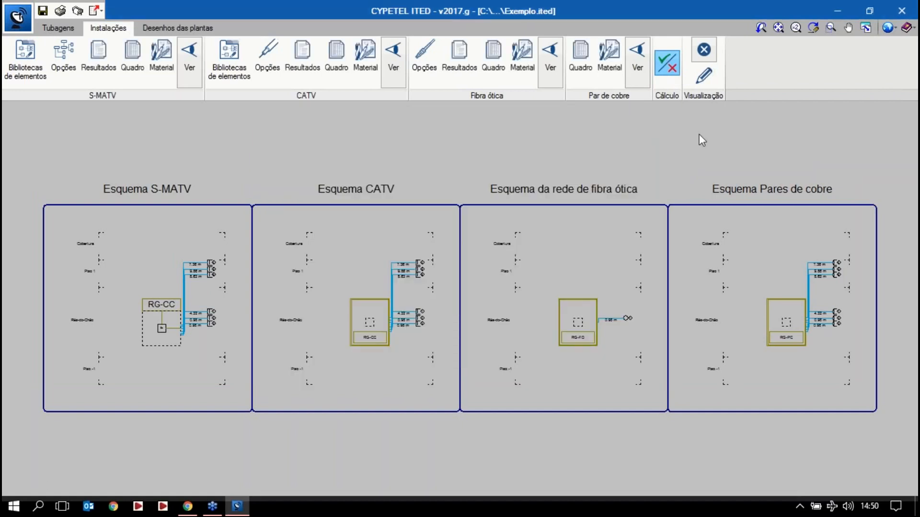
Examine the S-MATV calculation report for attenuation, tilt and the signal levels of the most and least favourable outlets
mouse_move(163, 317)
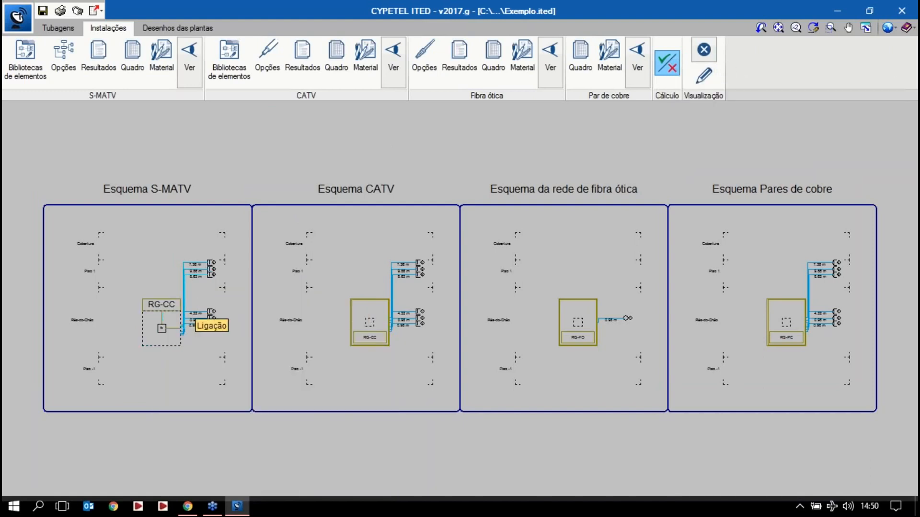
click(161, 312)
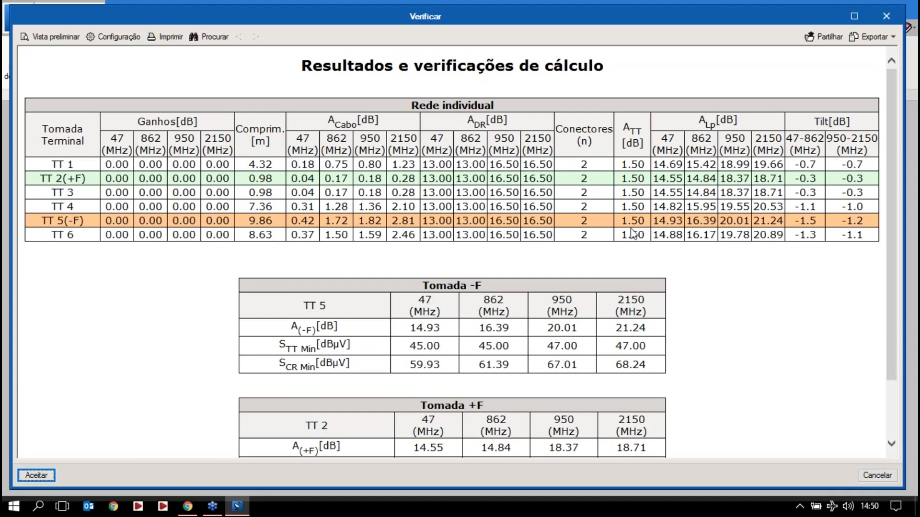
scroll(630, 324, down, 3)
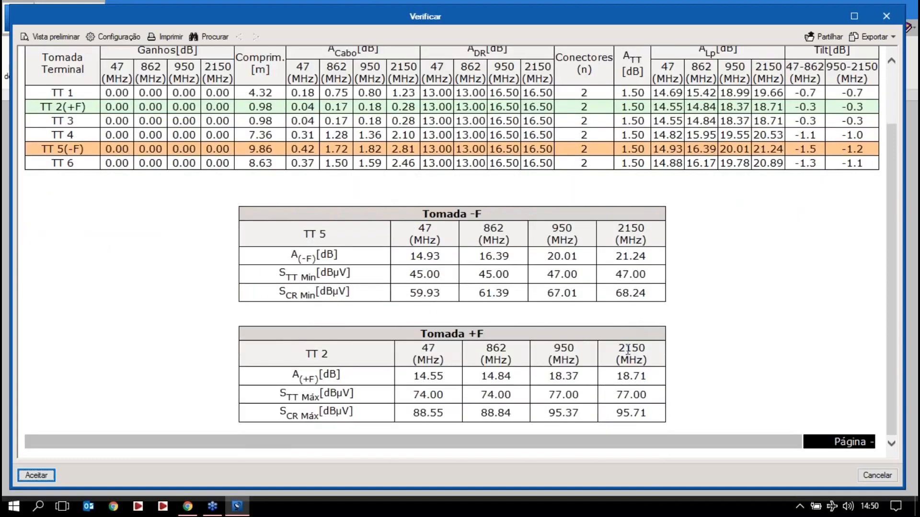
scroll(626, 345, up, 3)
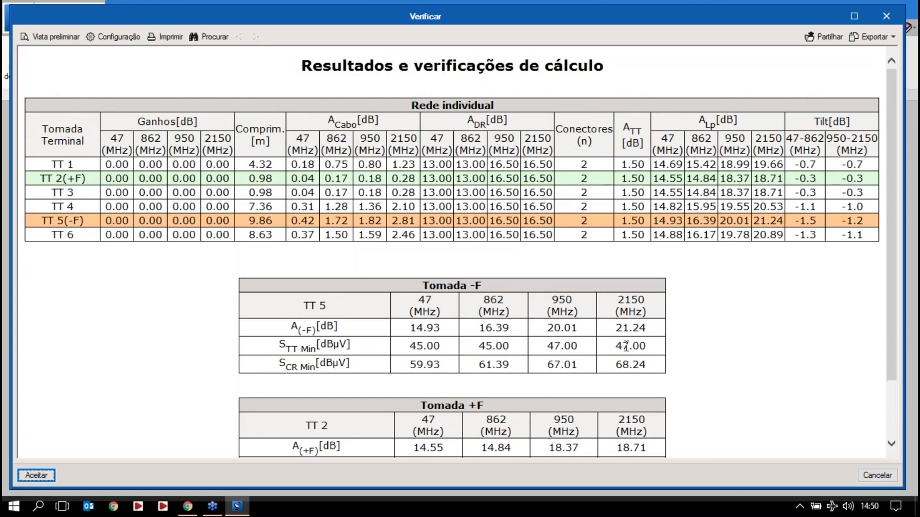
click(884, 15)
Examine the verification reports of the CATV RG-CC, the fibre RG-FO and the copper-pair RG-PC
mouse_move(217, 264)
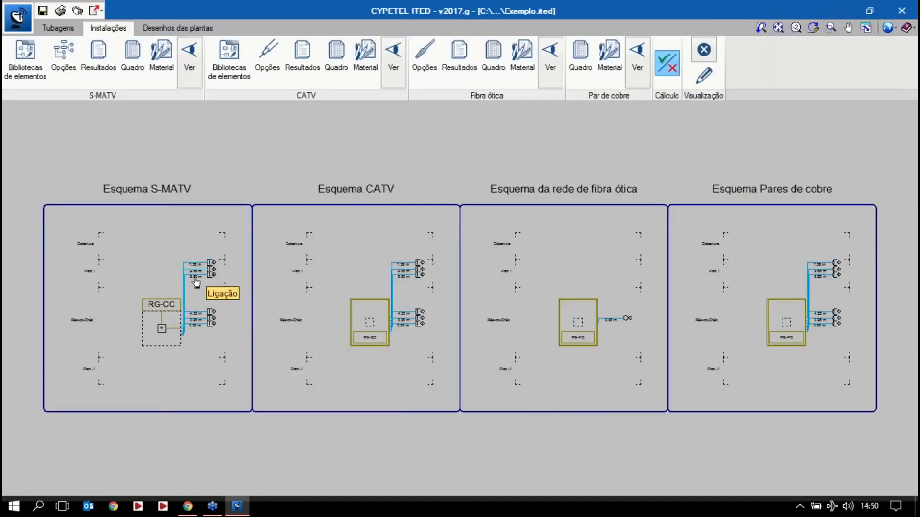
click(371, 337)
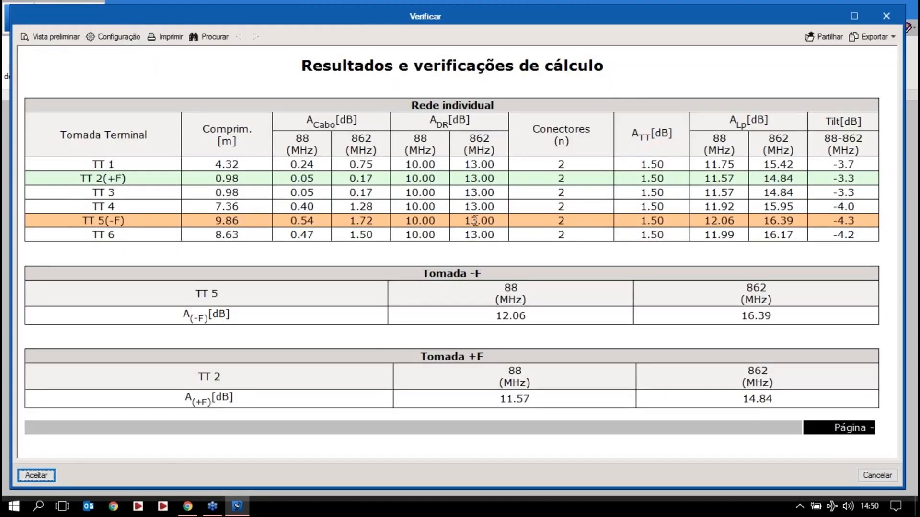
click(892, 19)
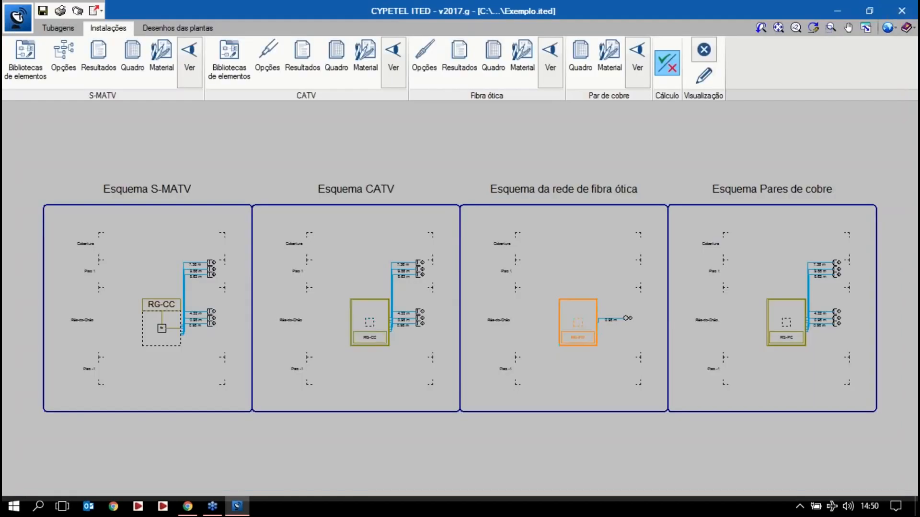
click(596, 343)
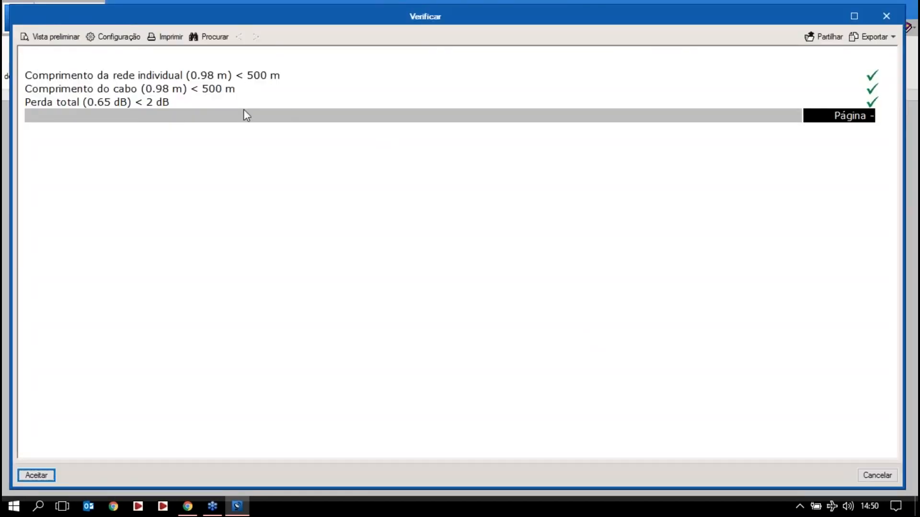
click(887, 16)
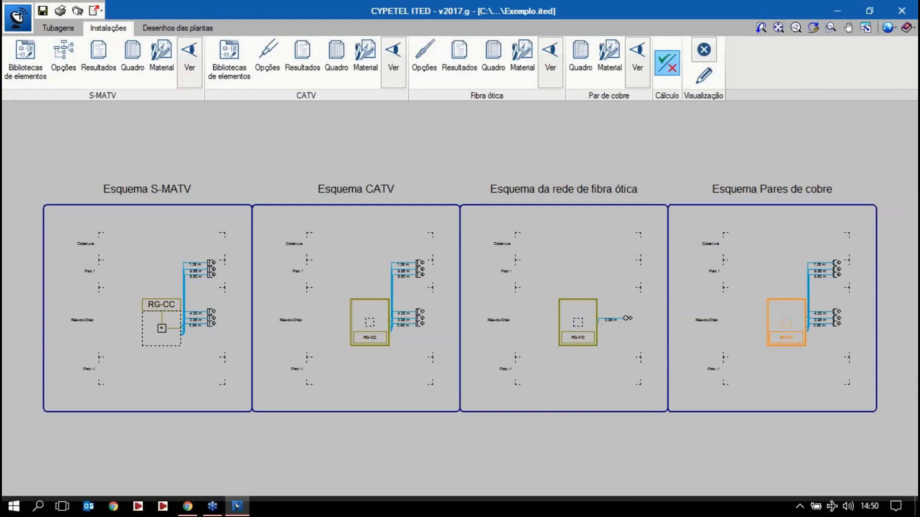
click(793, 329)
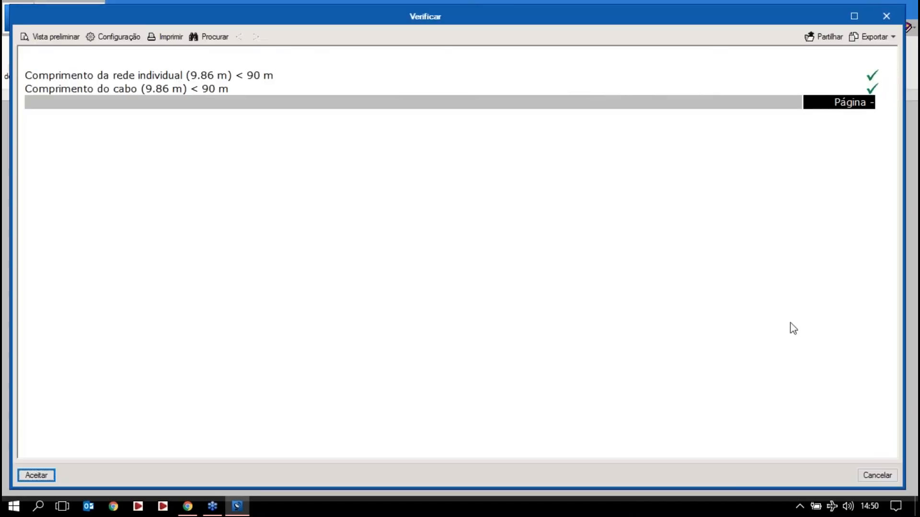
click(886, 15)
Open the project's Listagens and review the project data fields for the building, design entity and promoter
middle_drag(502, 276, 496, 264)
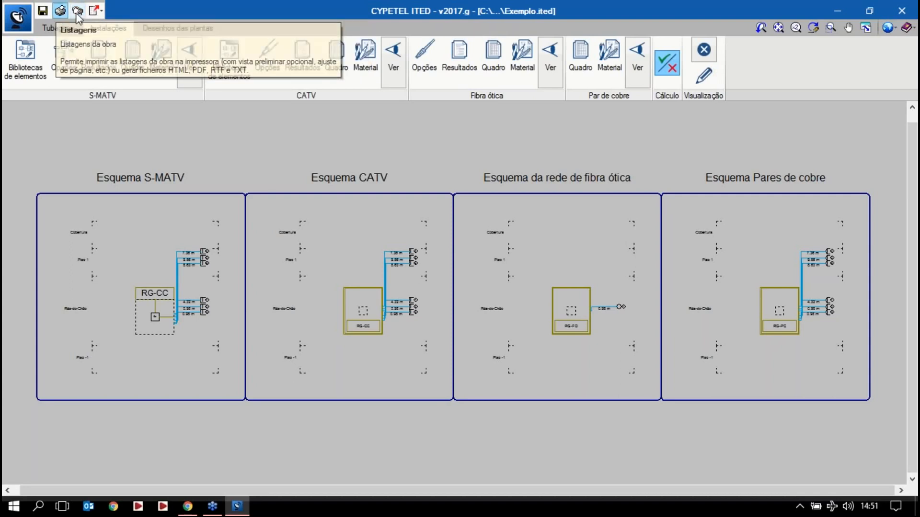
click(18, 17)
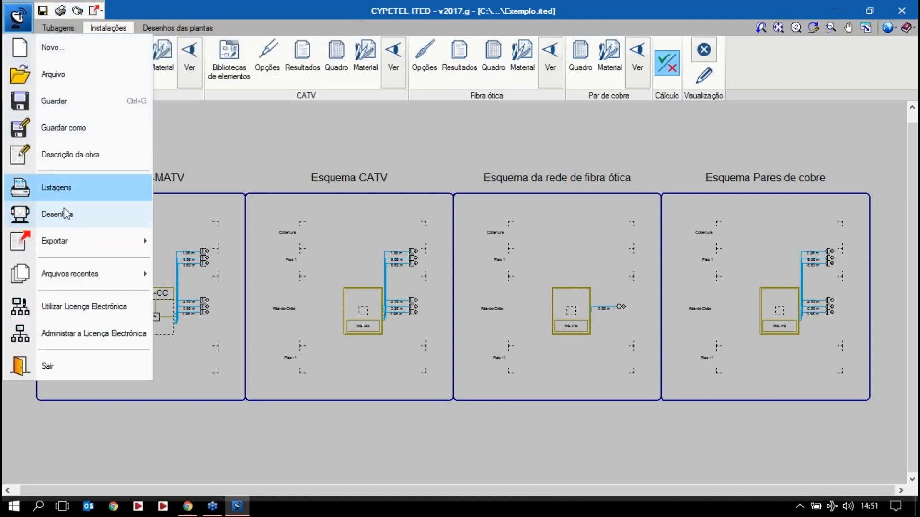
click(60, 11)
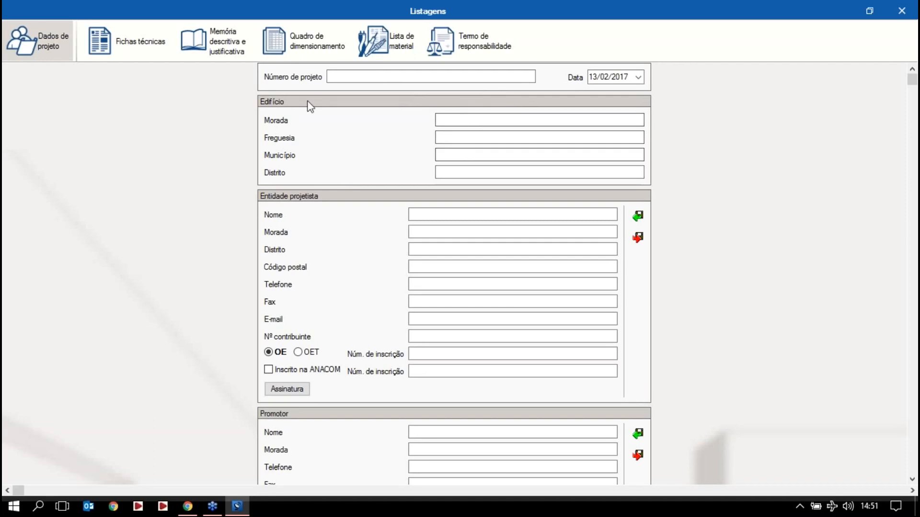
scroll(413, 307, down, 3)
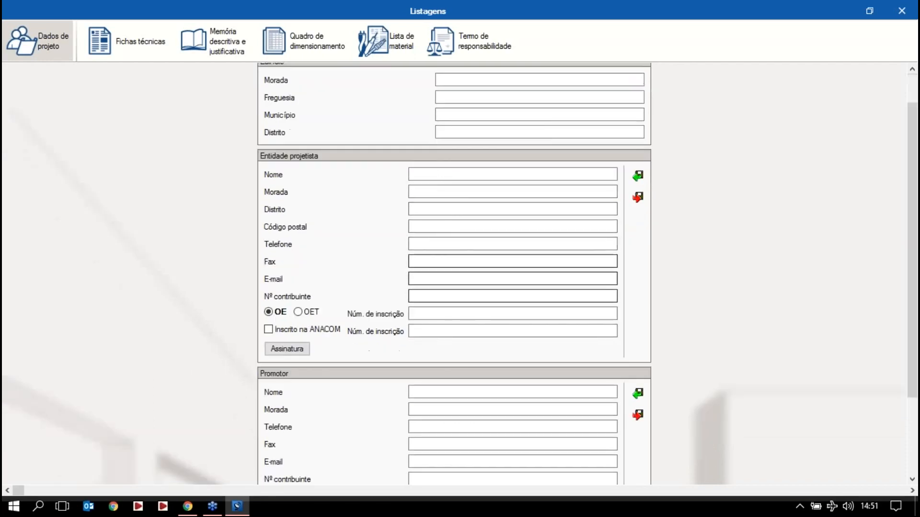
scroll(420, 145, down, 3)
scroll(485, 218, up, 5)
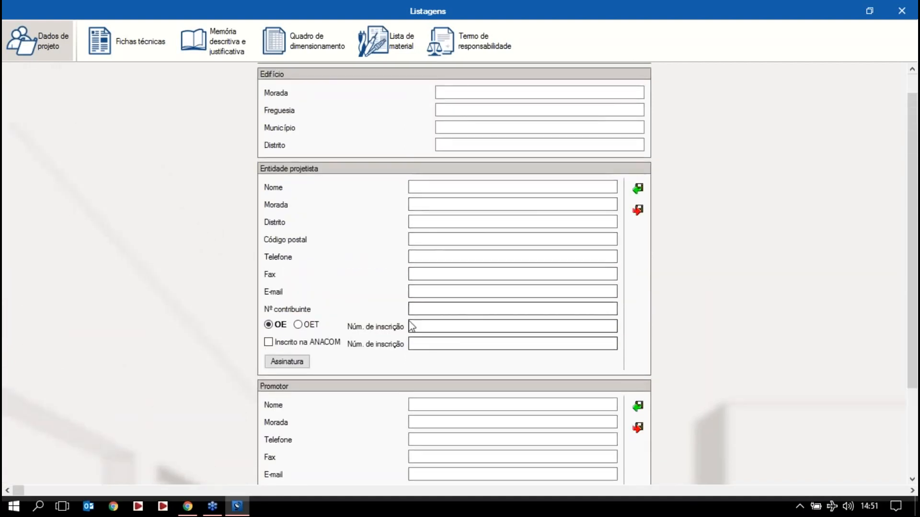
Look over the rest of the project data form, including the promoter fields, the observations and the data import and export options
scroll(685, 140, down, 1)
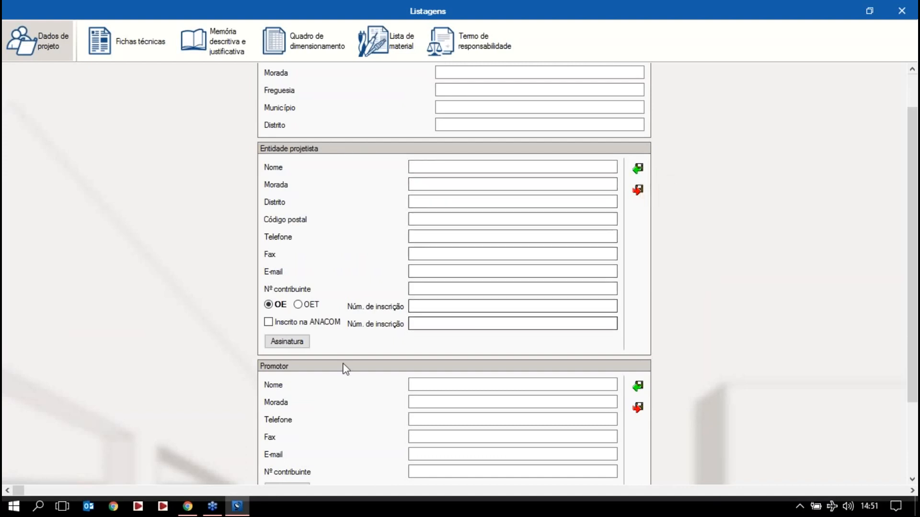
scroll(353, 236, down, 3)
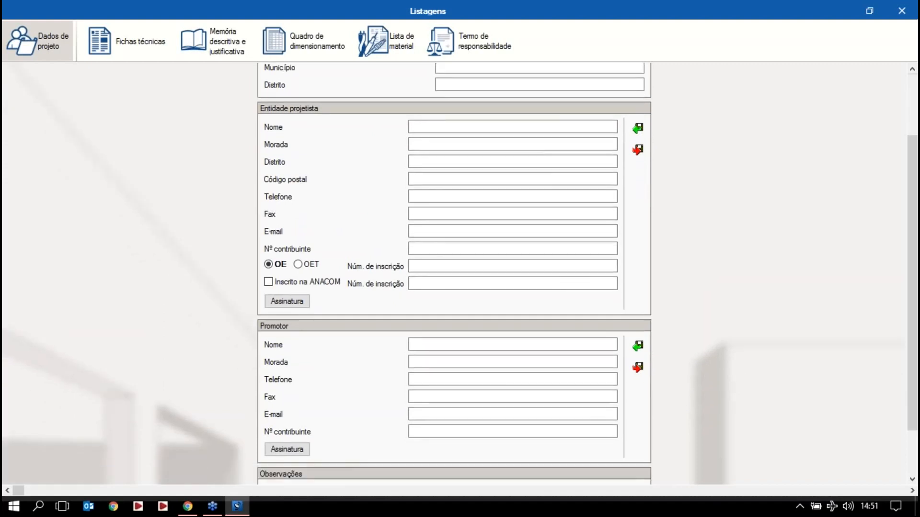
scroll(504, 336, down, 1)
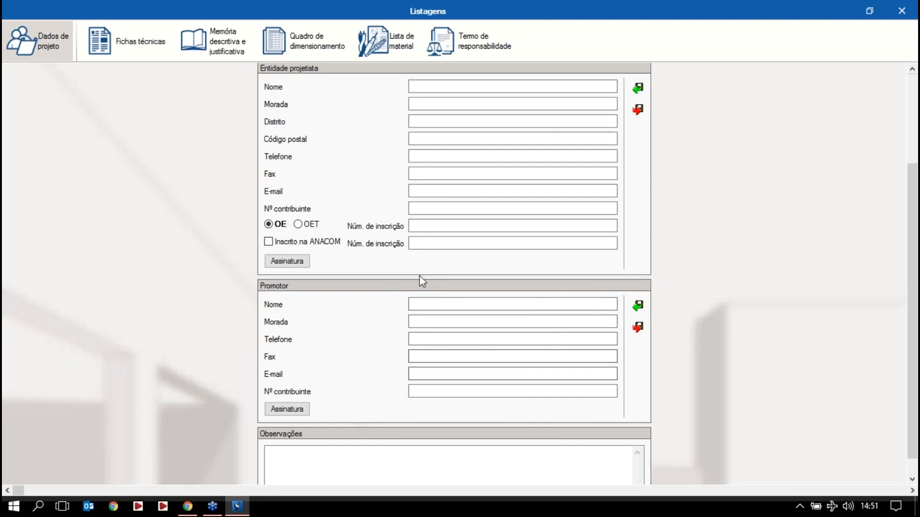
scroll(612, 363, up, 2)
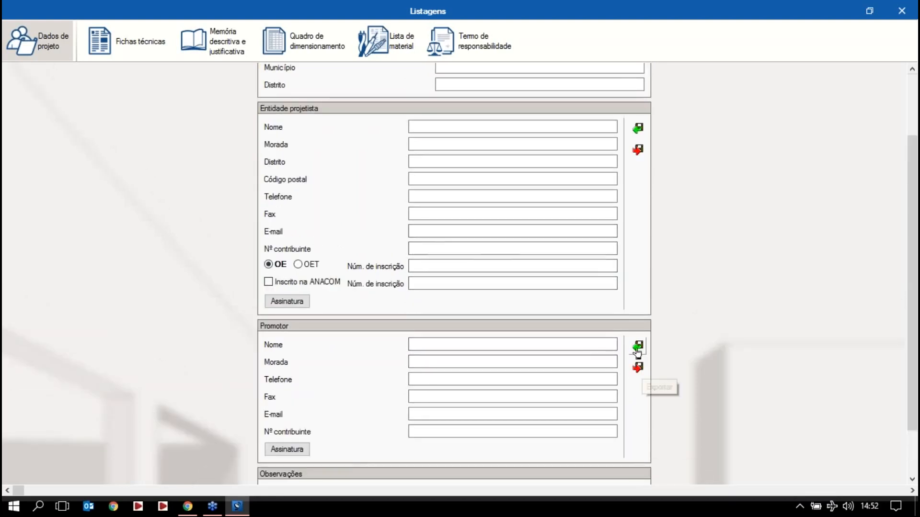
scroll(625, 270, up, 3)
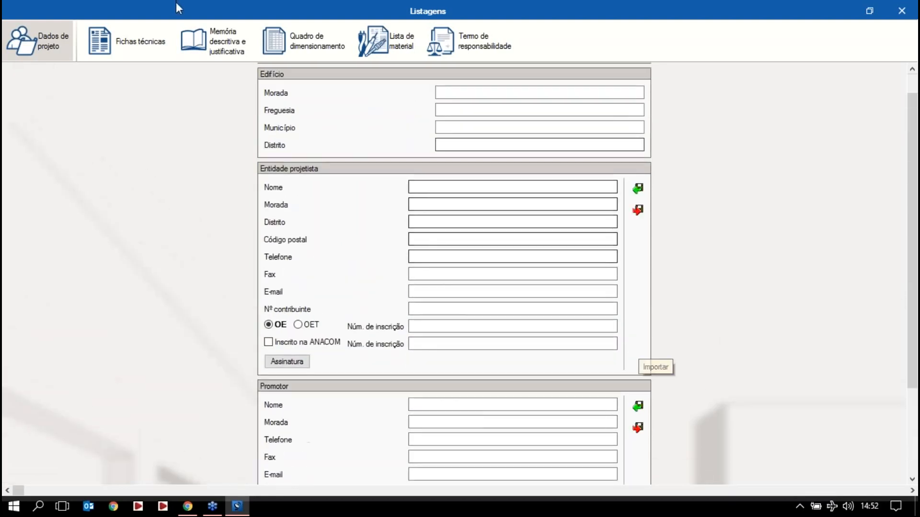
Review the Fichas técnicas from the project identification through to the RG-PC sheet, and check the available export formats
click(127, 44)
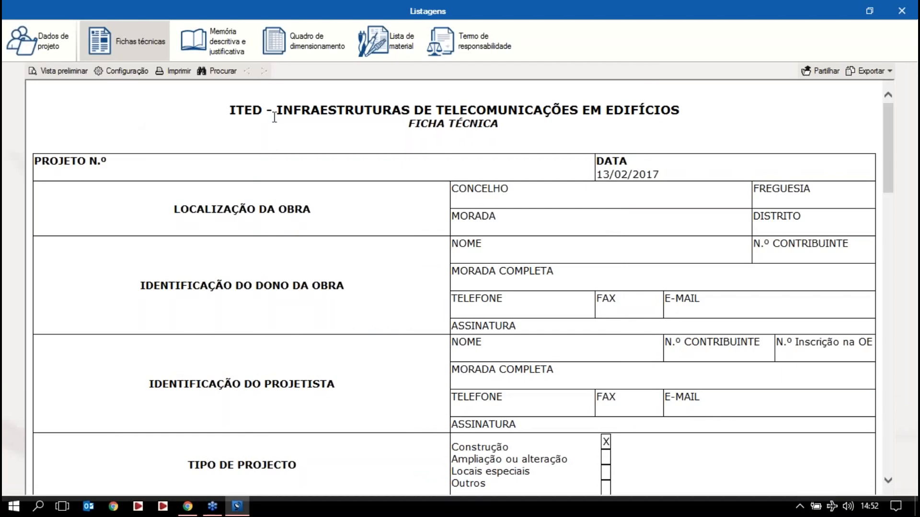
scroll(274, 117, down, 7)
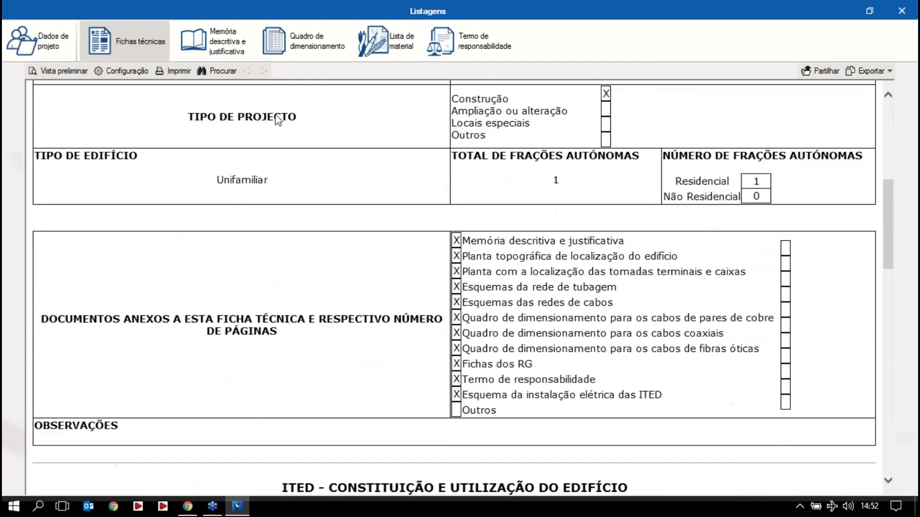
scroll(278, 119, down, 5)
scroll(279, 119, down, 6)
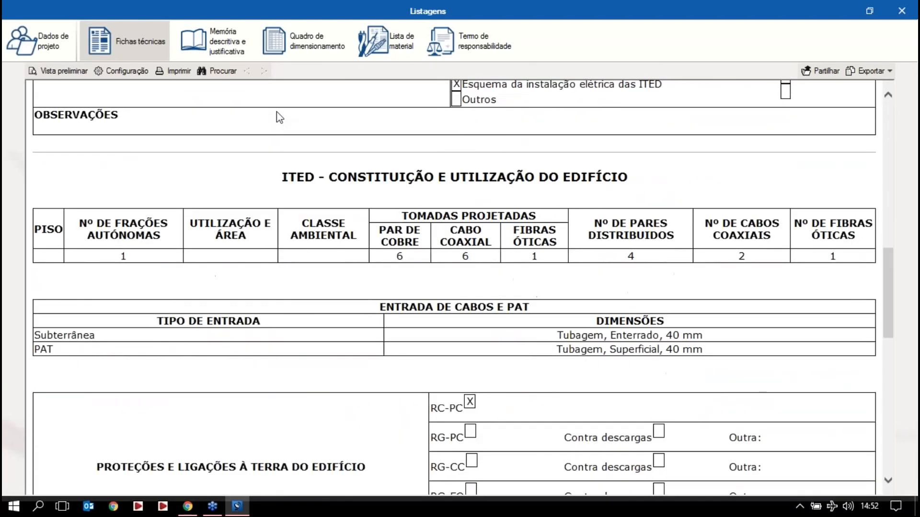
scroll(279, 118, down, 4)
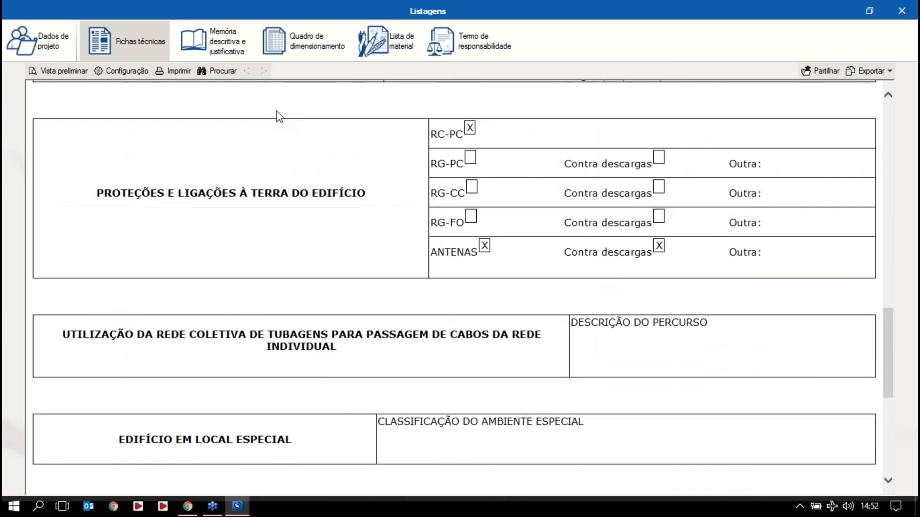
scroll(280, 118, down, 3)
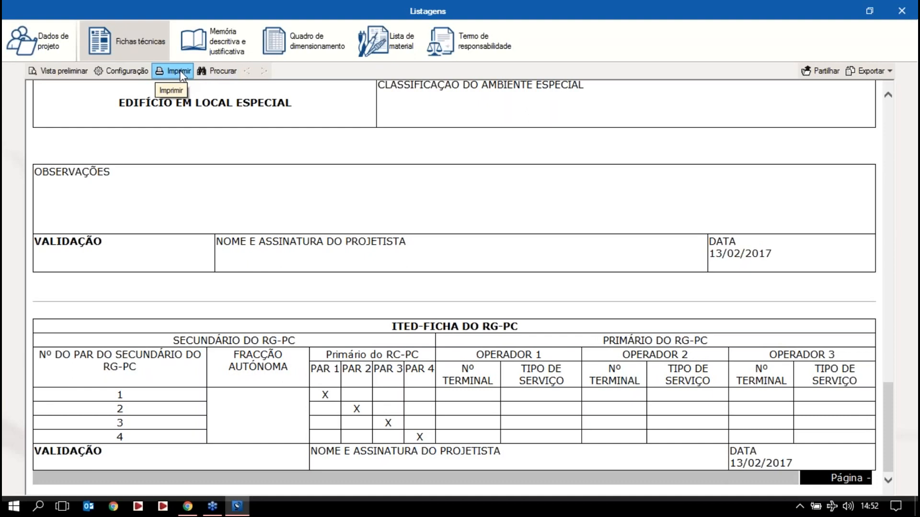
click(868, 70)
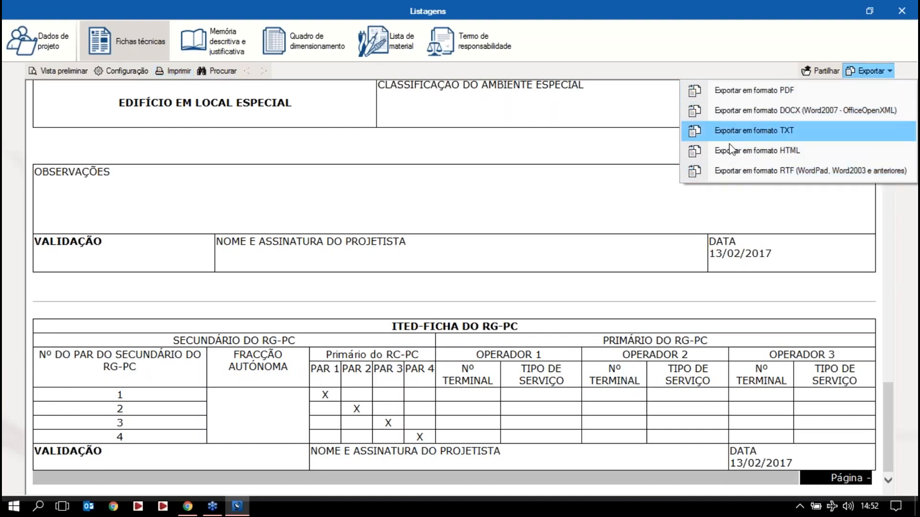
click(549, 206)
Open the Memória descritiva e justificativa and examine its index, general conditions and the dimensioning of cable and pipe networks
click(222, 45)
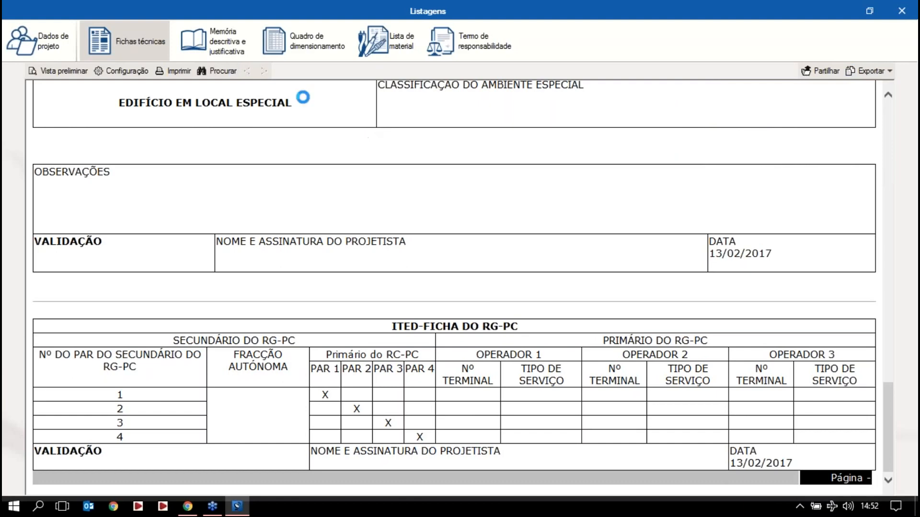
scroll(618, 169, down, 6)
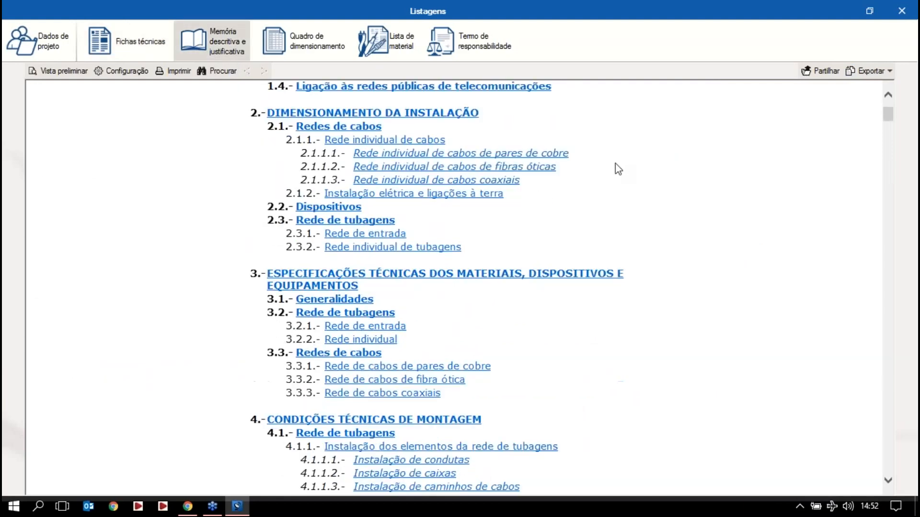
scroll(551, 164, up, 5)
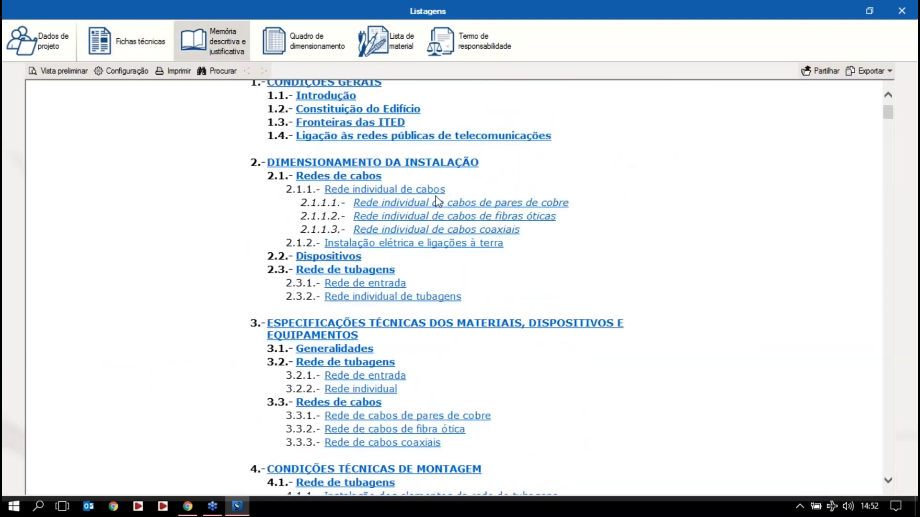
scroll(436, 201, down, 8)
scroll(460, 288, down, 8)
scroll(460, 288, down, 9)
scroll(460, 287, down, 9)
scroll(460, 287, down, 9)
scroll(460, 287, down, 9)
scroll(460, 287, down, 10)
scroll(470, 220, down, 6)
scroll(472, 221, down, 7)
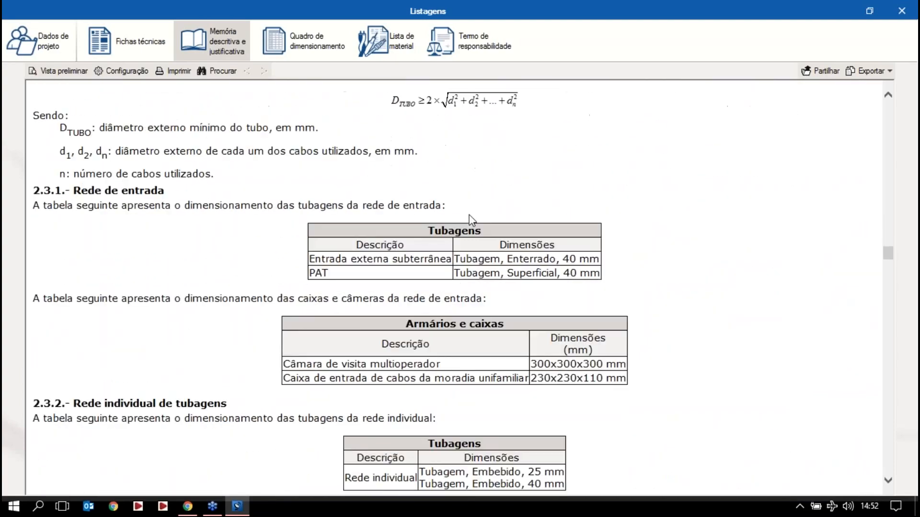
scroll(614, 230, down, 10)
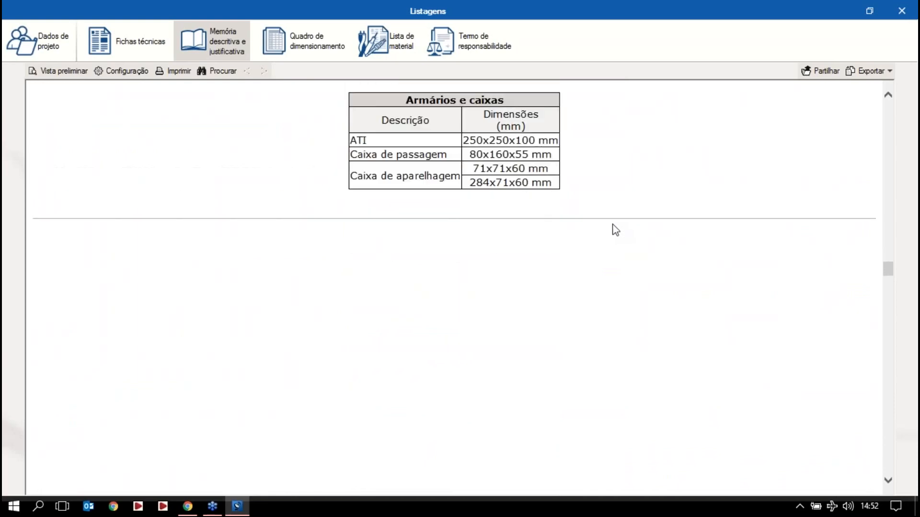
Read section 3 of the Memória descritiva on the technical specifications of materials, devices and equipment
scroll(377, 150, down, 2)
scroll(378, 150, up, 5)
scroll(548, 228, down, 10)
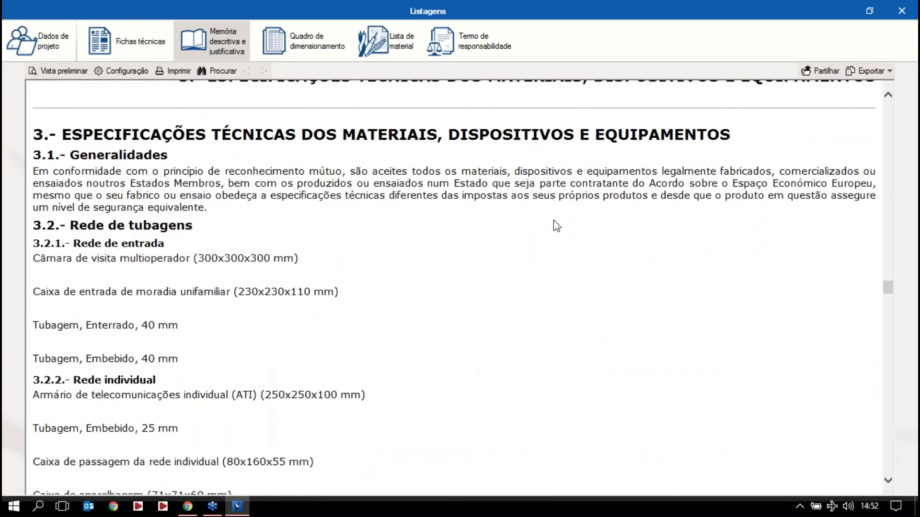
scroll(549, 230, down, 15)
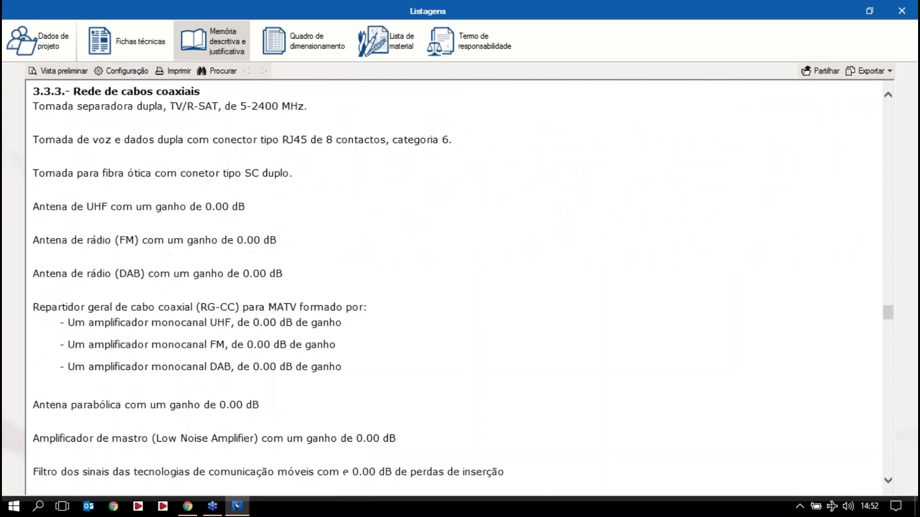
Read section 4 of the Memória descritiva on the technical installation conditions, through to the documentation requirements
scroll(547, 227, down, 7)
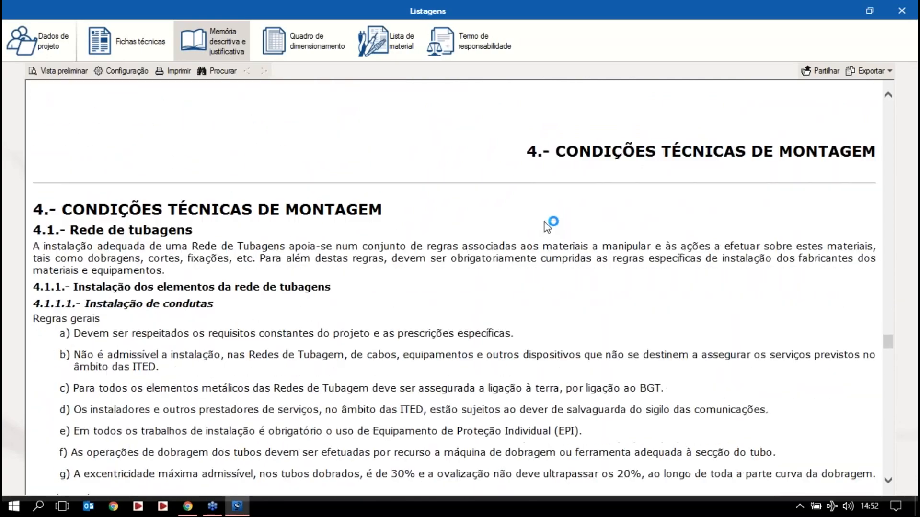
scroll(420, 286, down, 15)
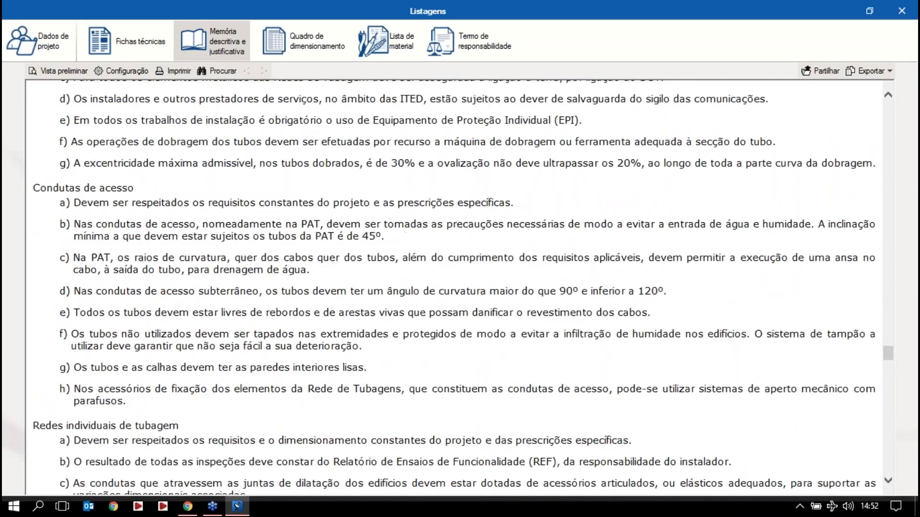
scroll(440, 291, down, 9)
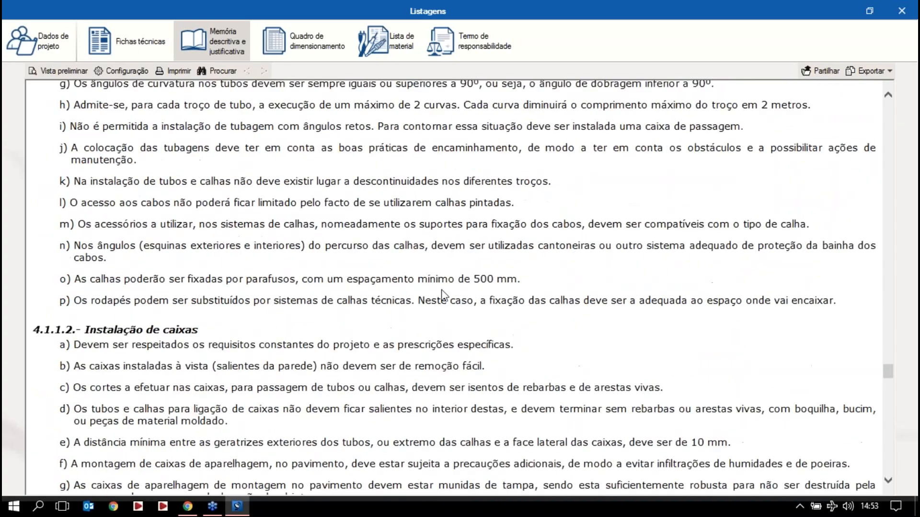
scroll(443, 293, down, 9)
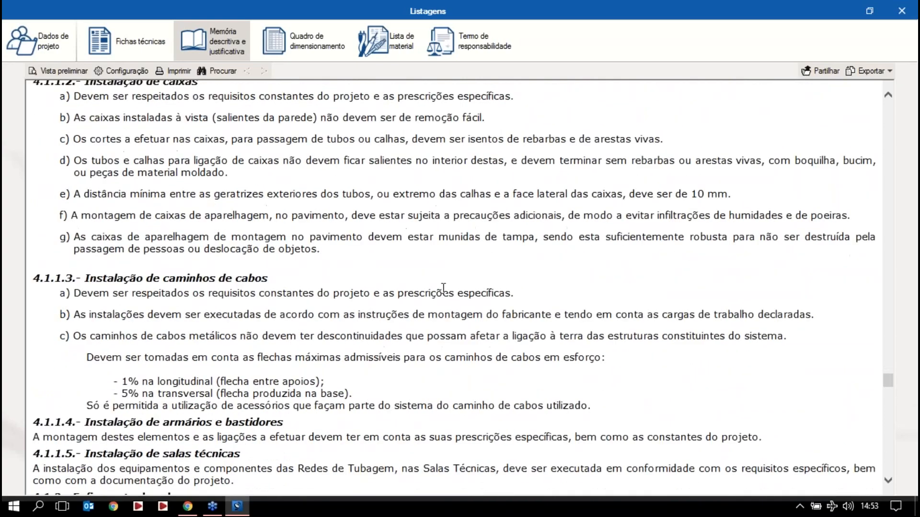
scroll(444, 293, down, 15)
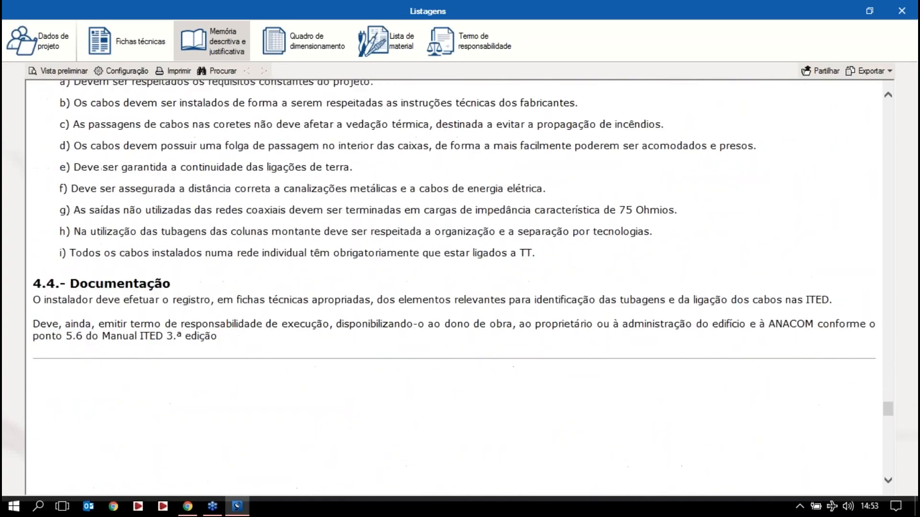
Examine Anexo A of the Memória descritiva for the calculation results of the CATV, MATV/SMATV and optical fibre networks
scroll(521, 265, down, 5)
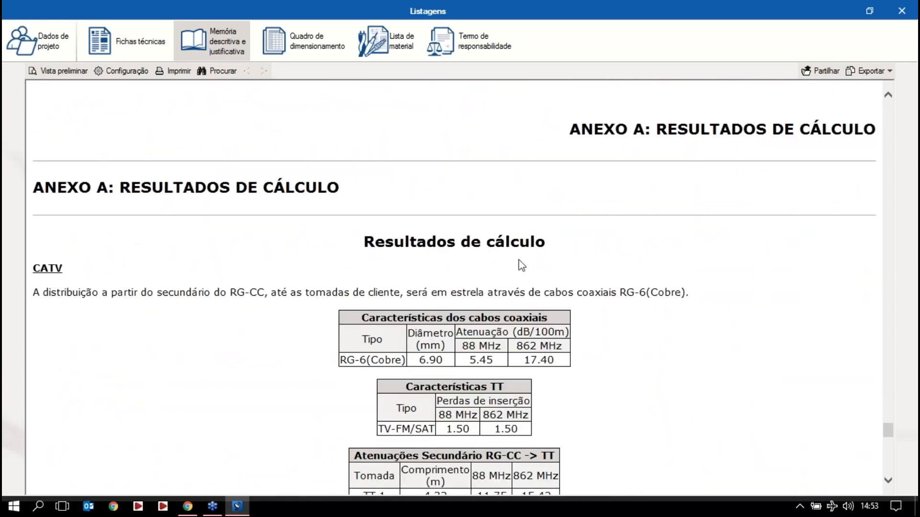
scroll(507, 280, down, 3)
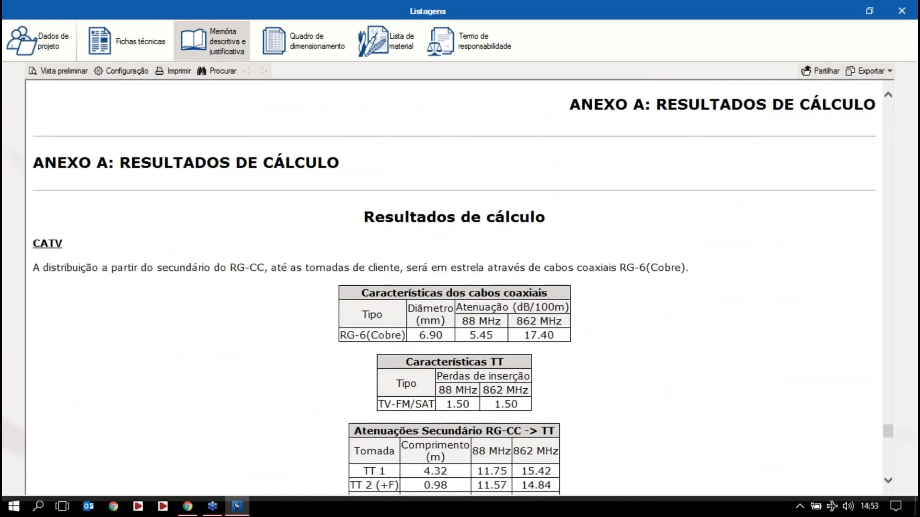
scroll(454, 288, down, 13)
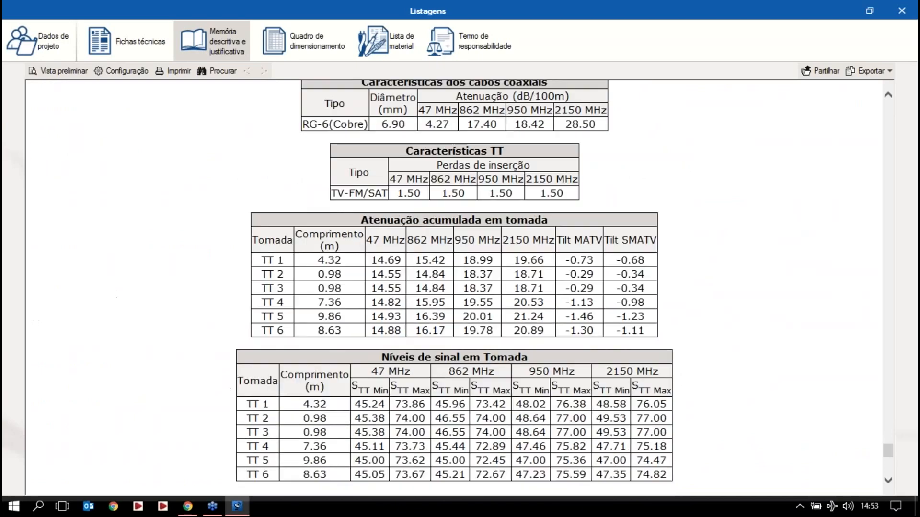
scroll(454, 287, down, 6)
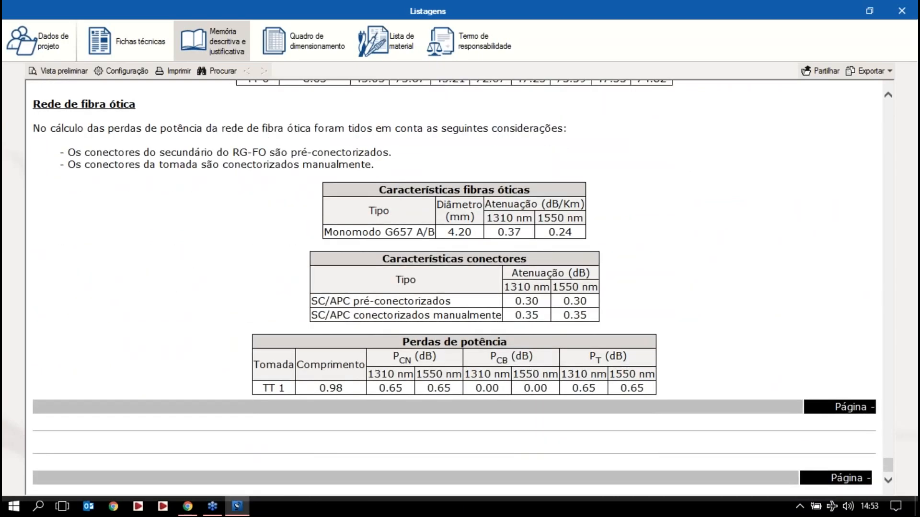
Review the Quadro de dimensionamento tables for the pipes, copper pairs, optical fibres and the CATV and MATV/SMATV coaxial cables
click(321, 46)
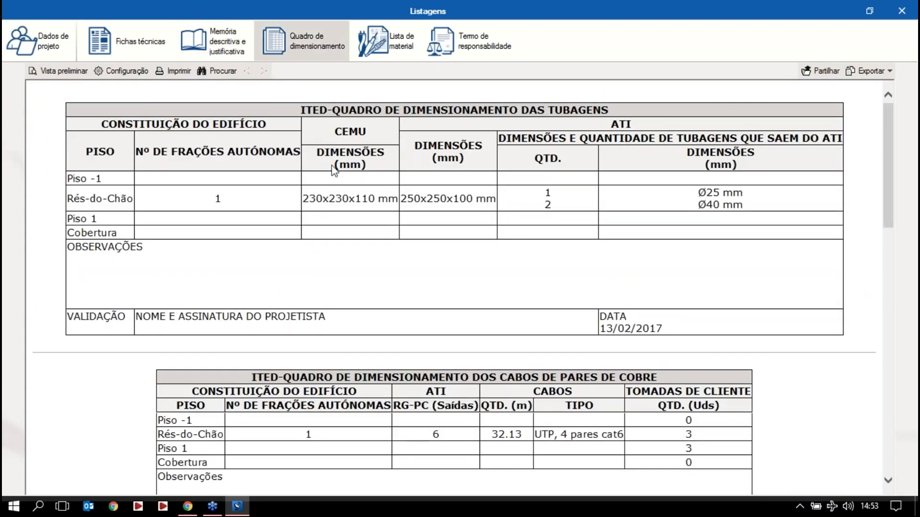
scroll(513, 245, down, 6)
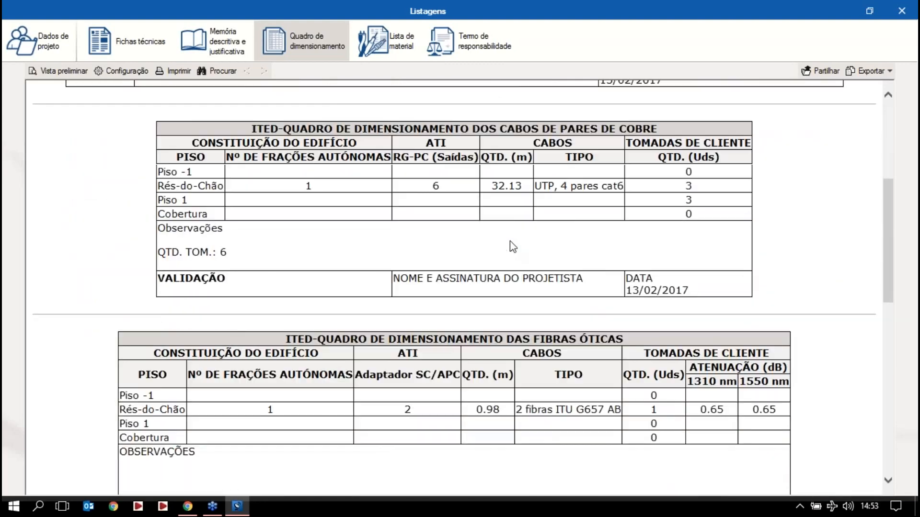
scroll(512, 246, down, 9)
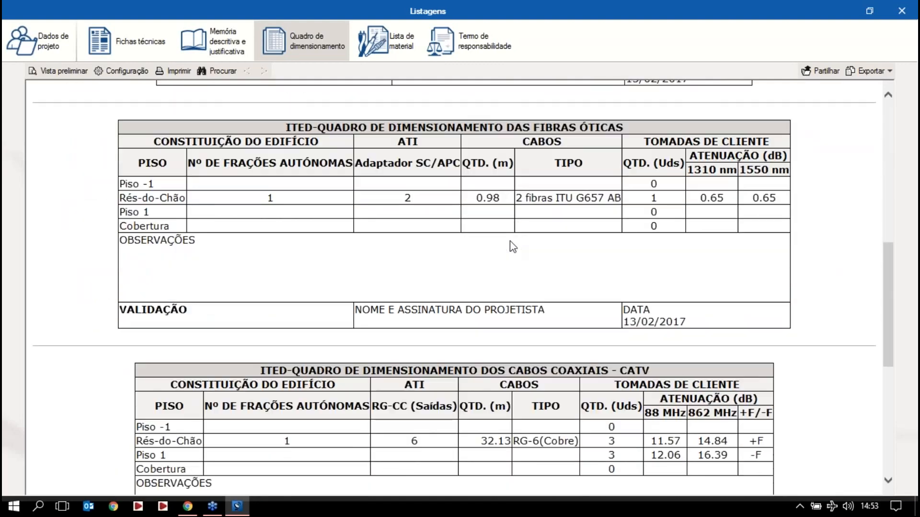
scroll(460, 288, down, 2)
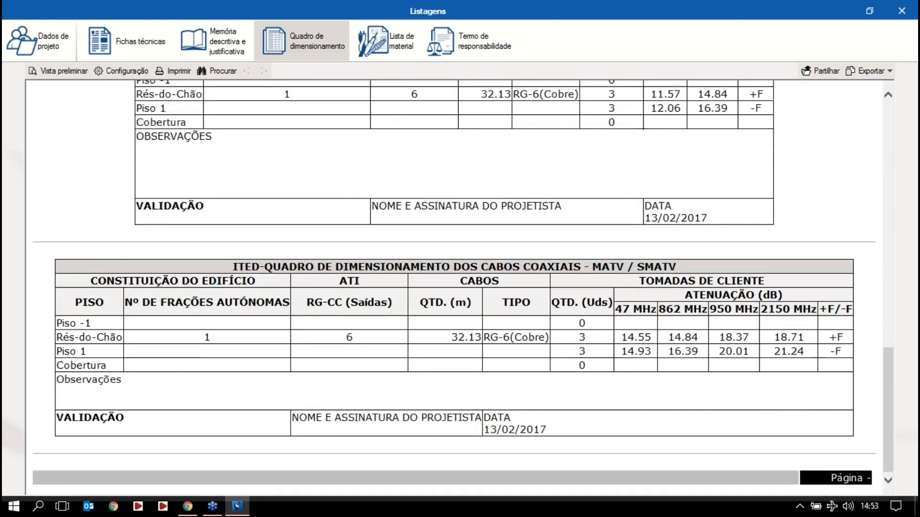
Review the Lista de material for the infrastructure, coaxial, copper-pair and fibre networks, and open the Termo de responsabilidade
click(400, 48)
scroll(491, 230, down, 4)
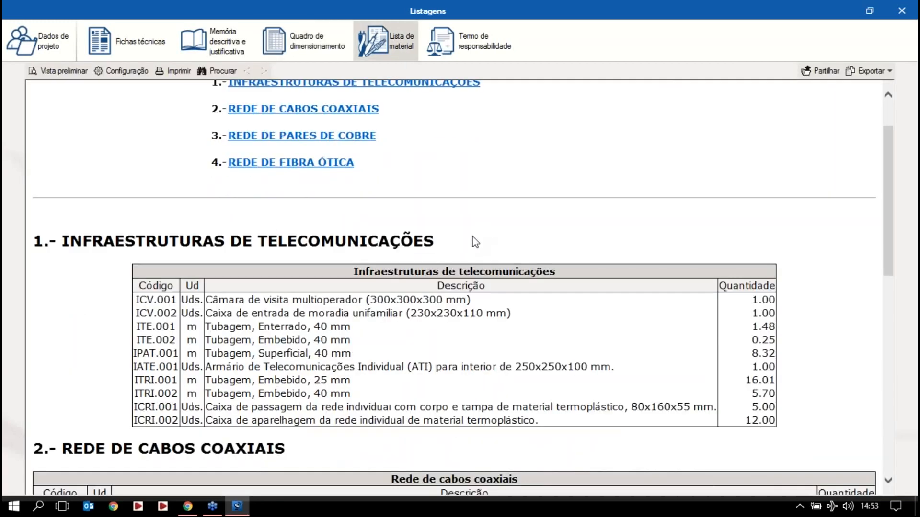
scroll(415, 372, down, 5)
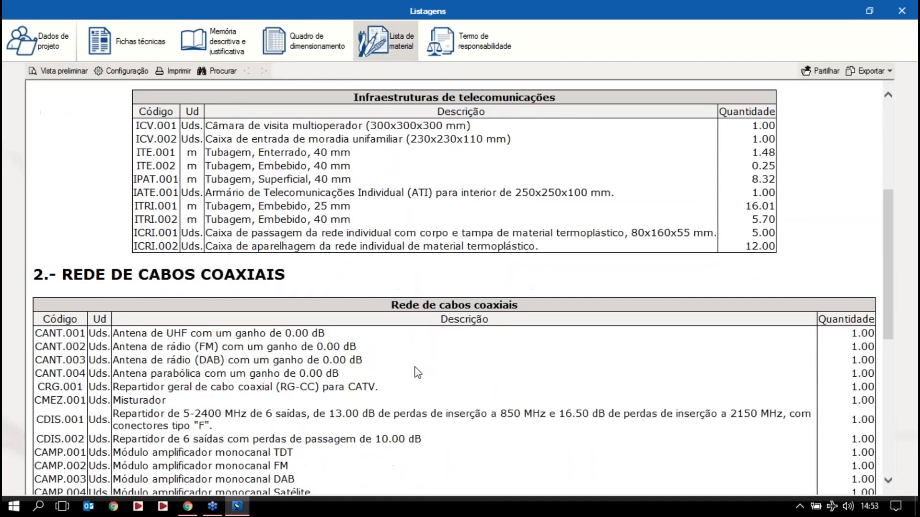
scroll(460, 288, down, 3)
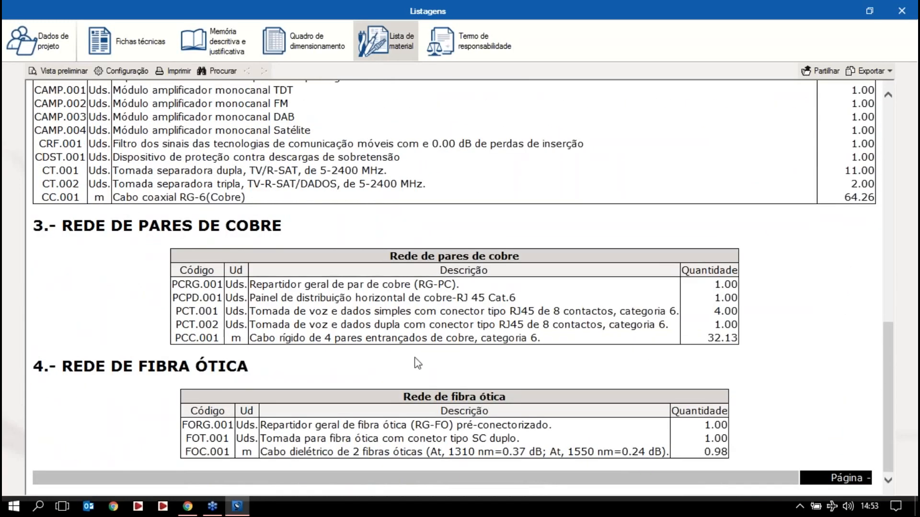
click(457, 42)
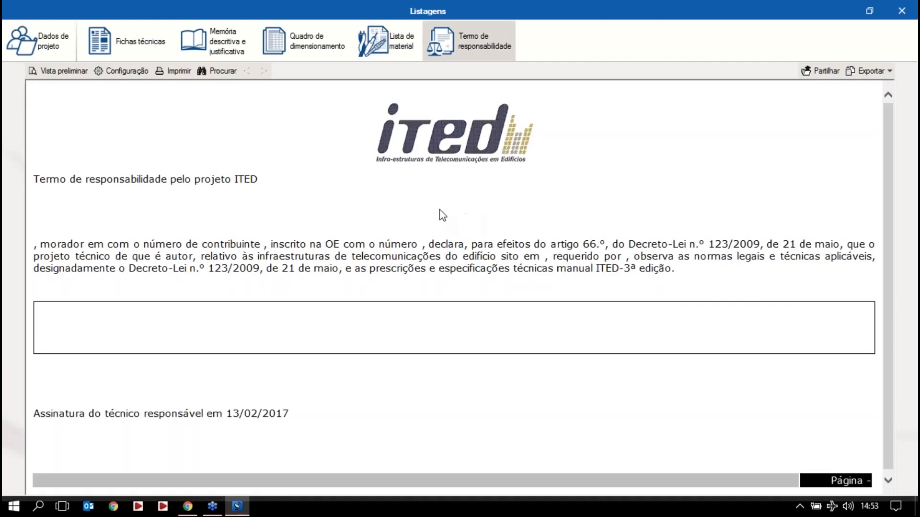
Look over the Termo de responsabilidade and close the project reports
scroll(439, 209, down, 1)
scroll(367, 343, up, 1)
click(901, 10)
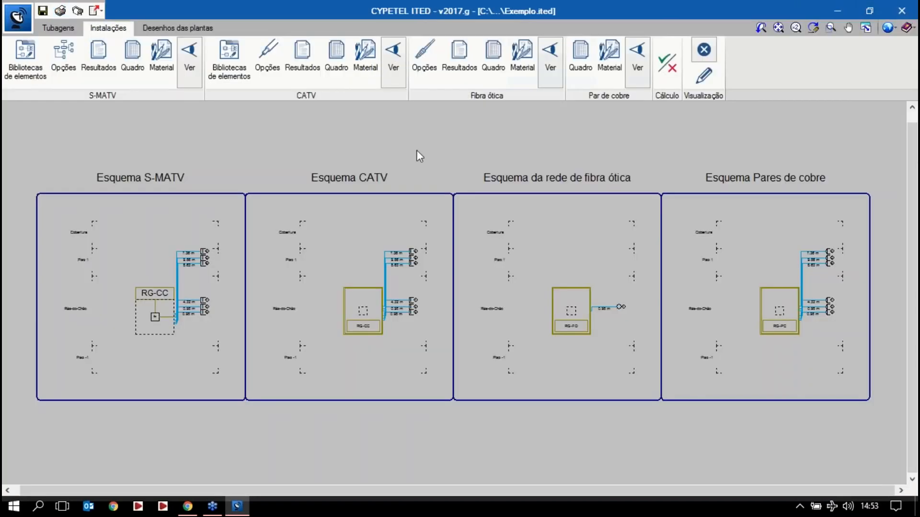
Add the Esquema Tubagens and Esquema S-MATV drawings at scale 1:100 to the drawing selection
click(77, 11)
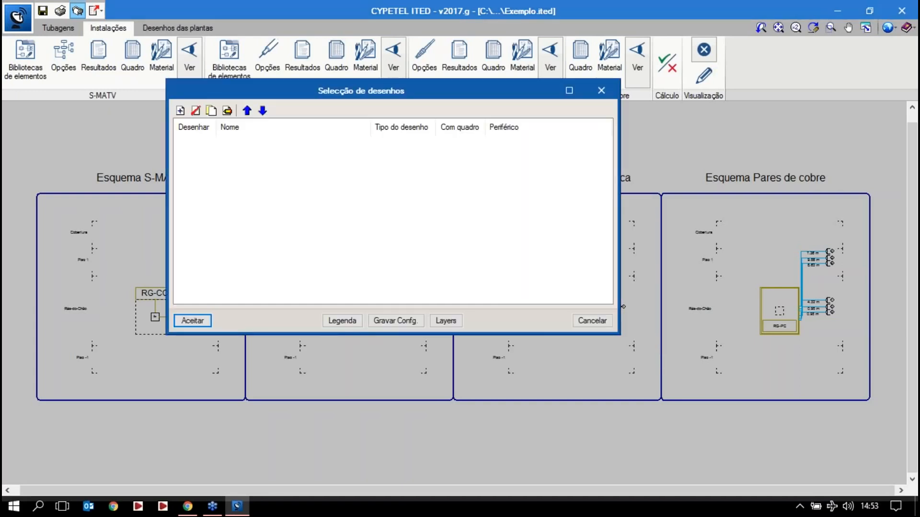
click(180, 111)
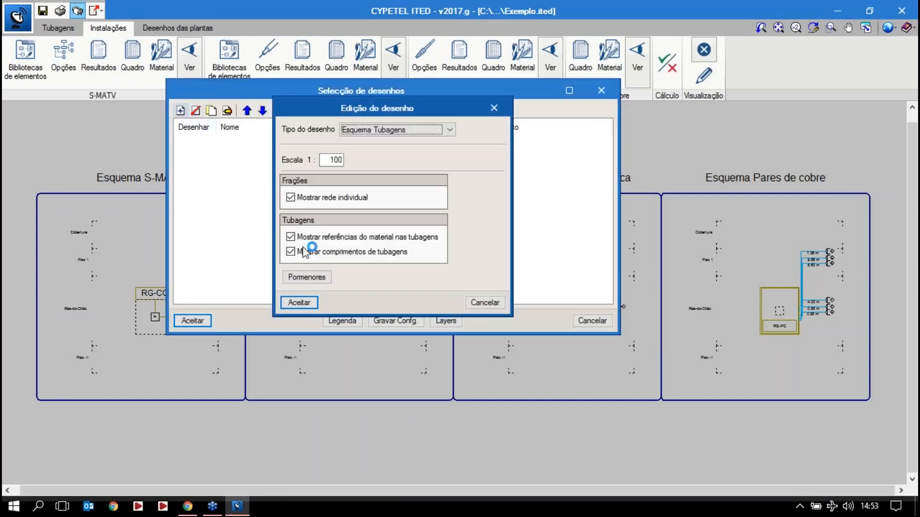
click(376, 130)
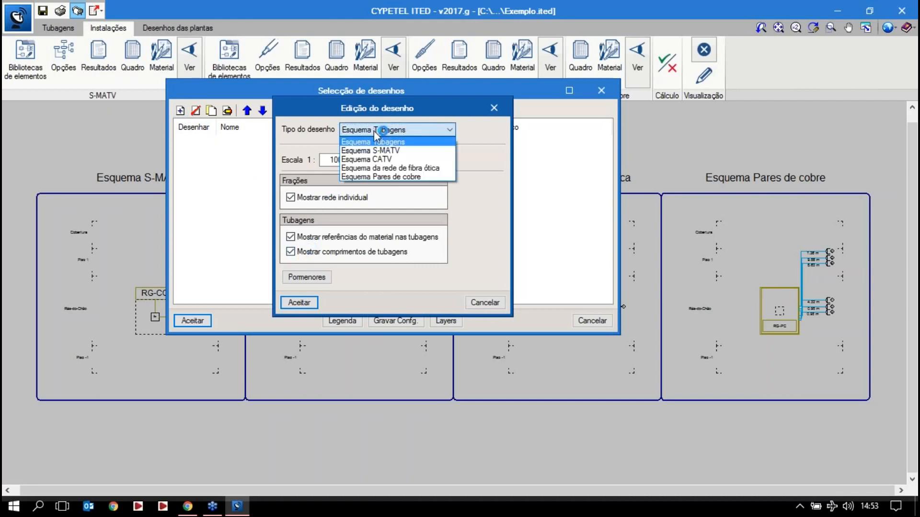
click(387, 142)
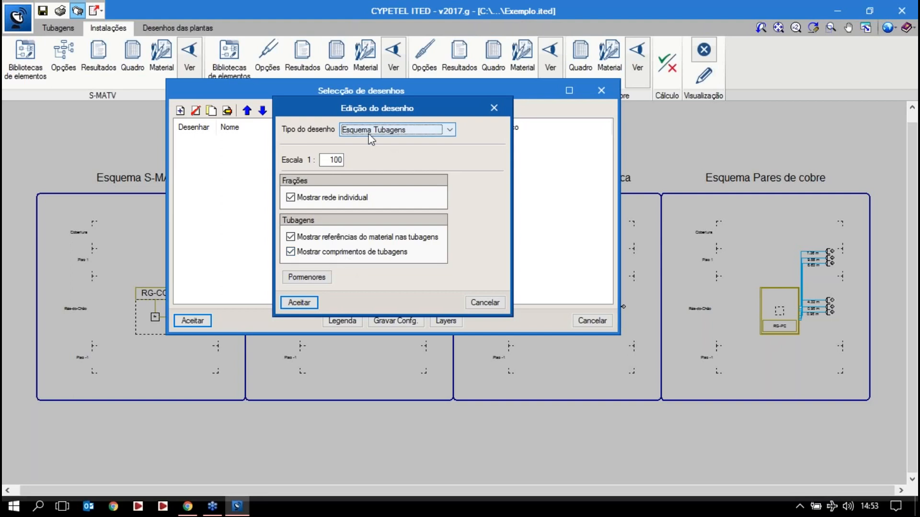
click(295, 305)
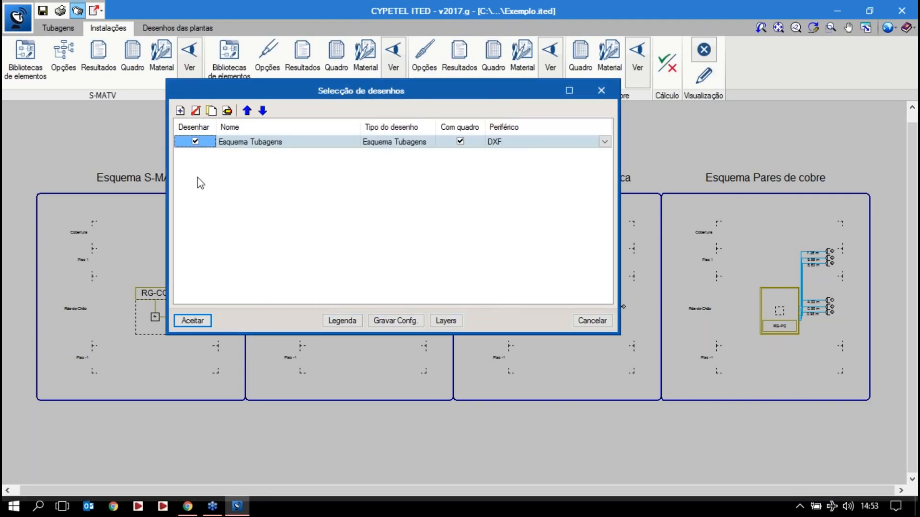
click(180, 111)
click(398, 129)
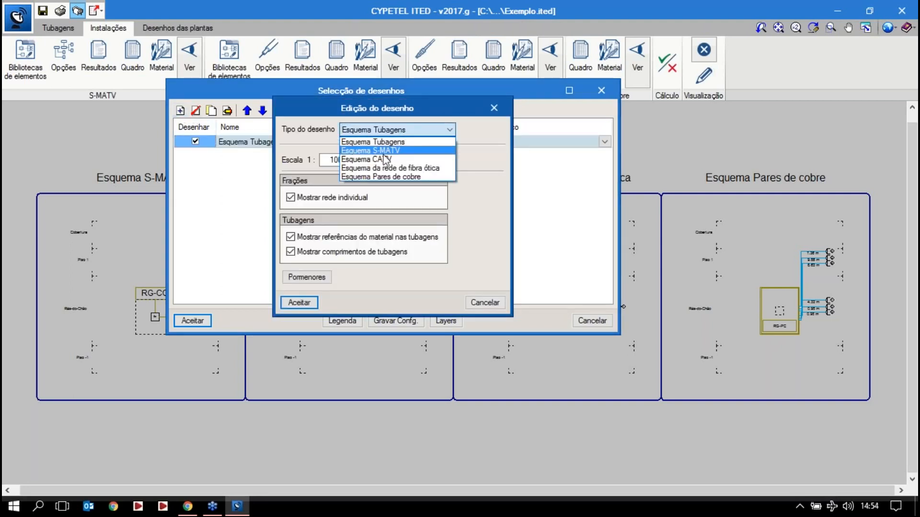
click(383, 146)
click(307, 303)
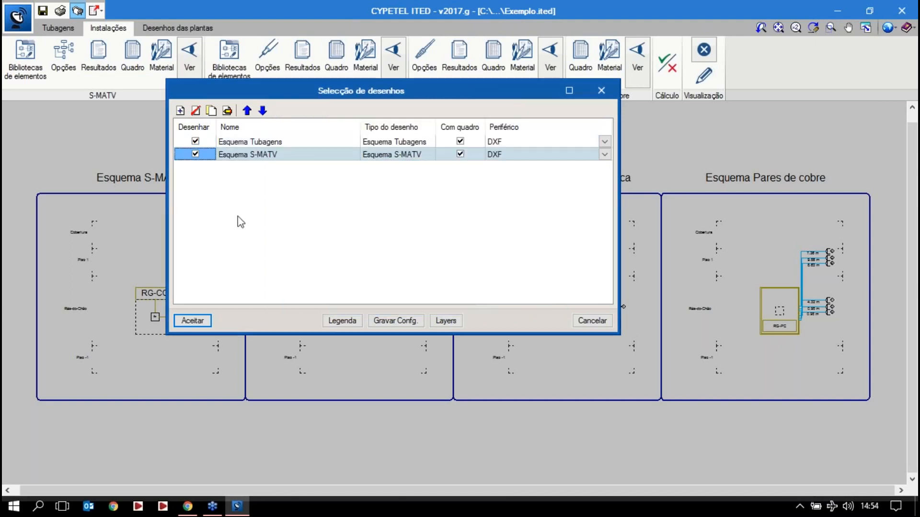
Add the Esquema CATV and Esquema da rede de fibra ótica drawings at scale 1:100 to the drawing selection
click(180, 110)
click(383, 130)
click(383, 154)
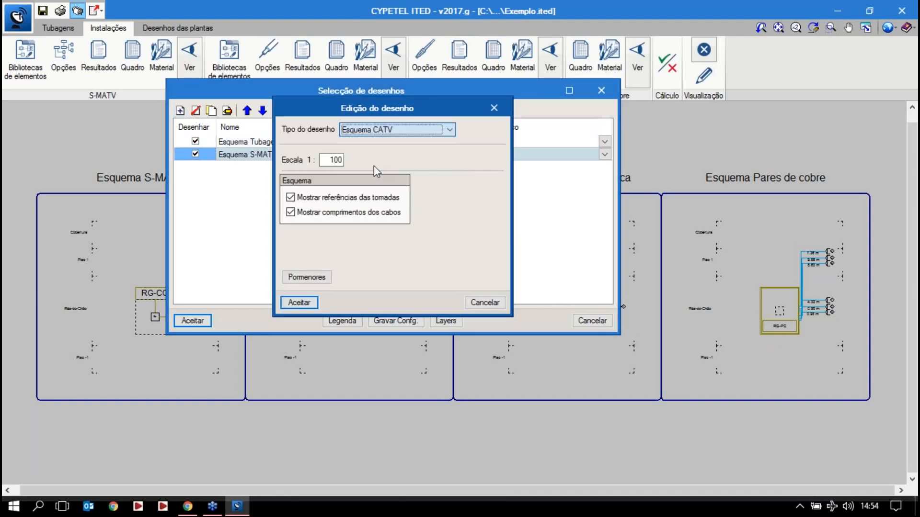
click(306, 303)
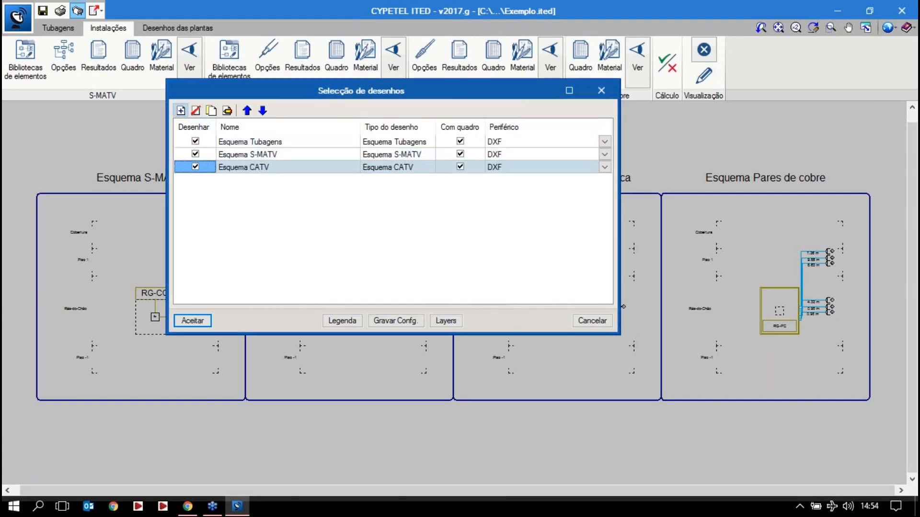
click(180, 111)
click(397, 129)
click(404, 171)
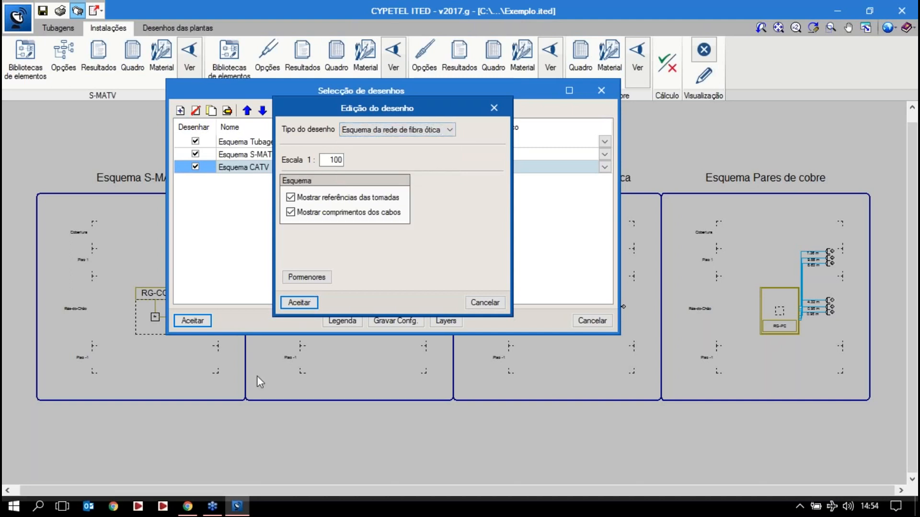
click(307, 303)
Add the Esquema Pares de cobre drawing at scale 1:100 and generate the sheet composition for all selected drawings
click(181, 110)
click(398, 132)
click(391, 180)
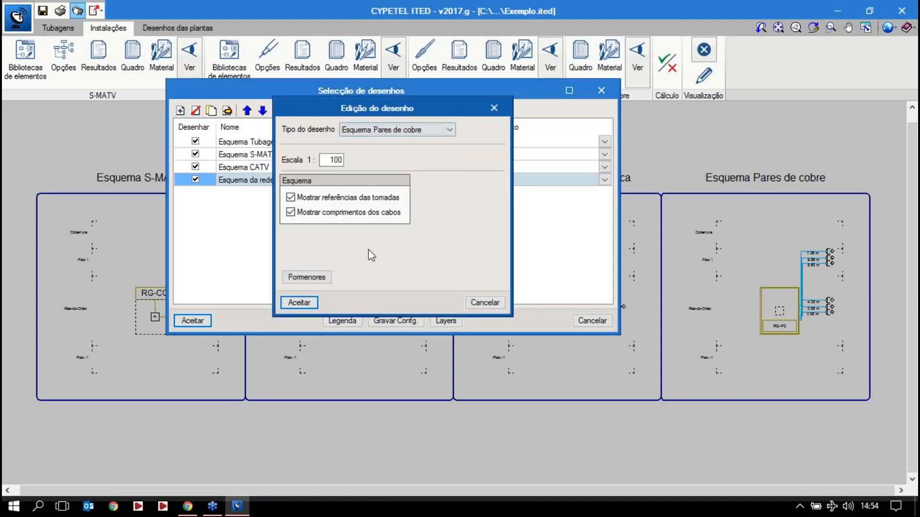
click(298, 302)
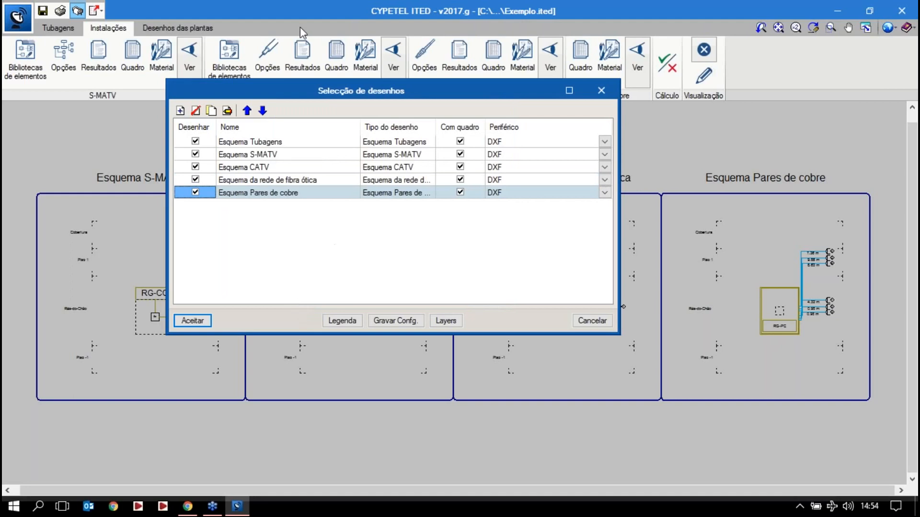
click(193, 321)
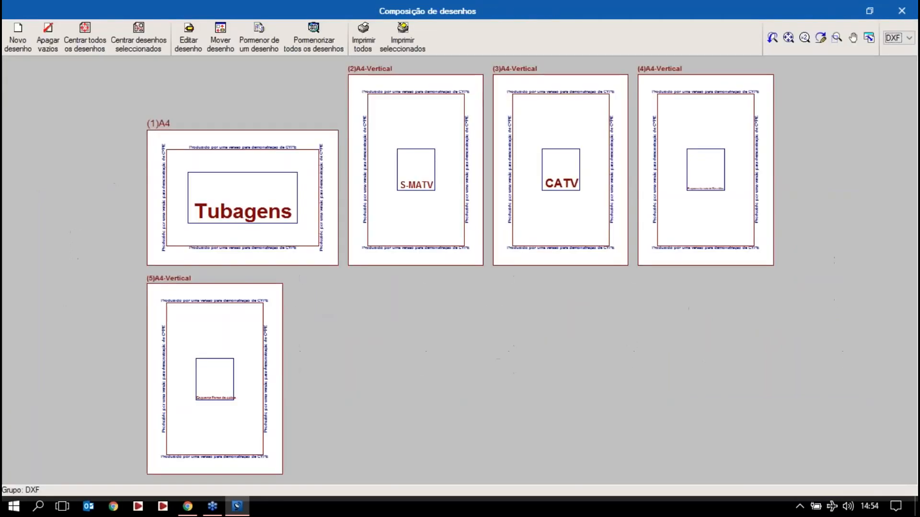
Show all composed drawings in full detail and examine the Tubagens scheme on the first sheet
click(318, 33)
scroll(223, 189, up, 3)
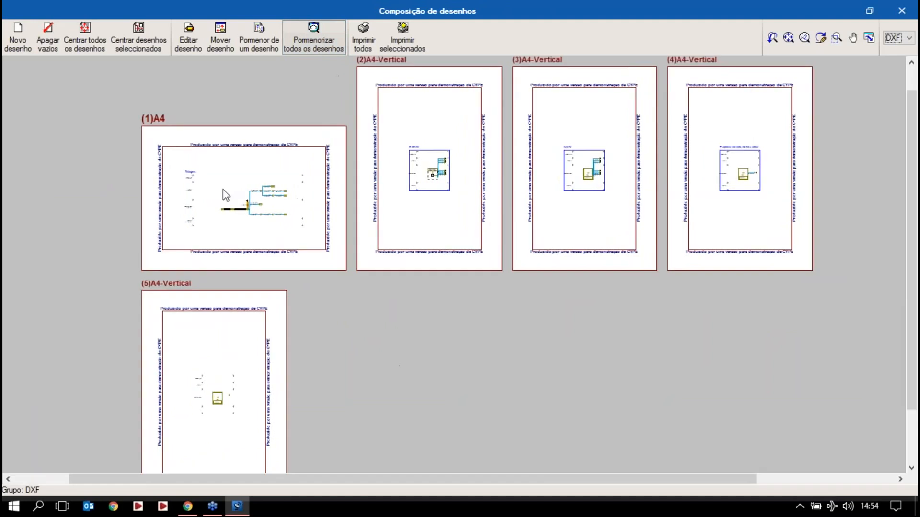
scroll(239, 265, up, 5)
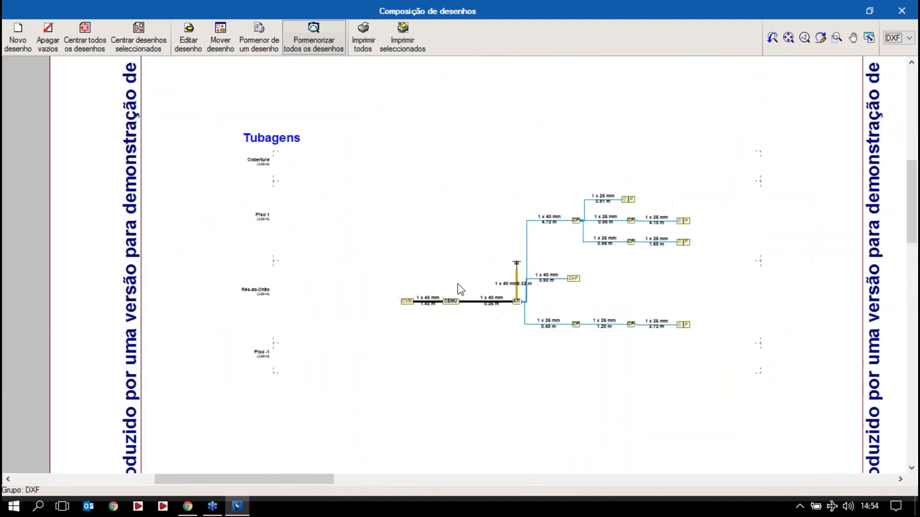
scroll(808, 259, up, 5)
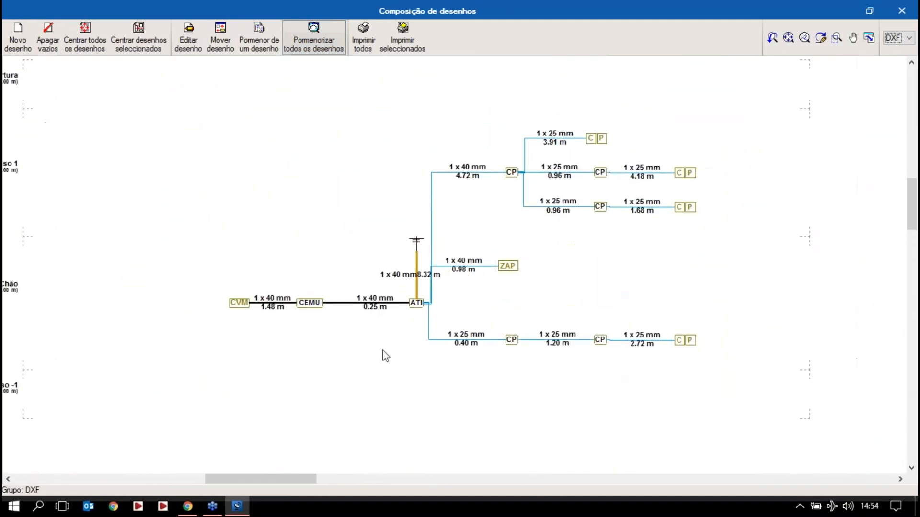
scroll(437, 392, down, 5)
scroll(454, 264, down, 4)
Examine the S-MATV, CATV, optical fibre and Pares de cobre schemes on the remaining sheets
scroll(479, 338, up, 8)
scroll(487, 376, up, 2)
scroll(487, 376, down, 1)
scroll(508, 428, down, 5)
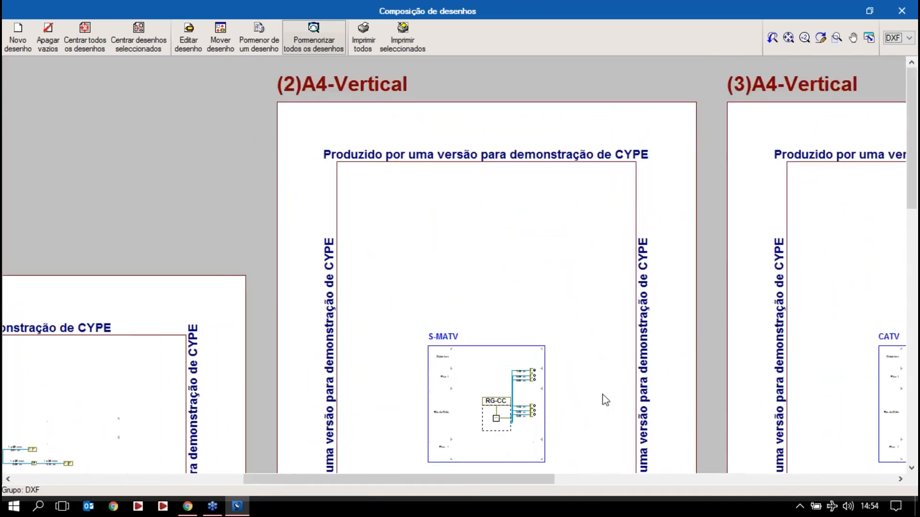
middle_drag(603, 394, 285, 370)
scroll(579, 400, up, 3)
scroll(543, 410, down, 5)
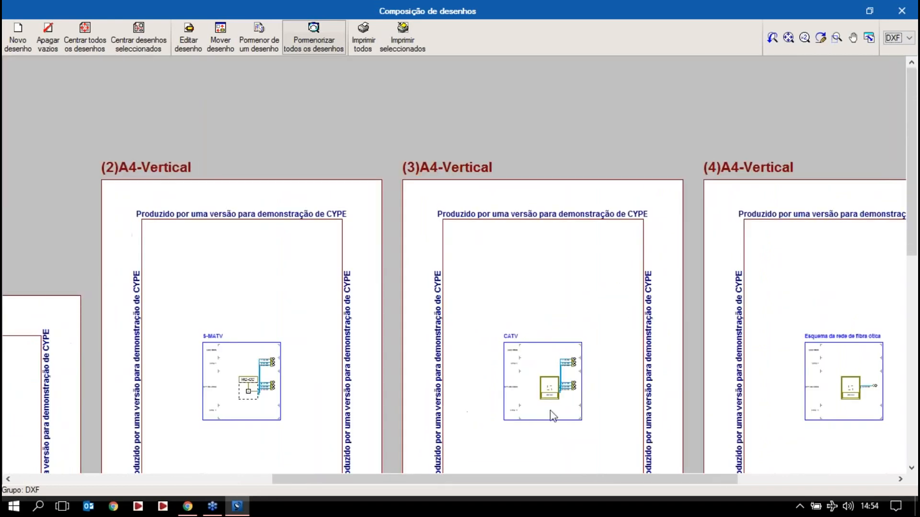
middle_drag(543, 410, 243, 316)
scroll(431, 341, up, 5)
scroll(466, 365, down, 5)
middle_drag(452, 374, 689, 144)
scroll(388, 267, up, 6)
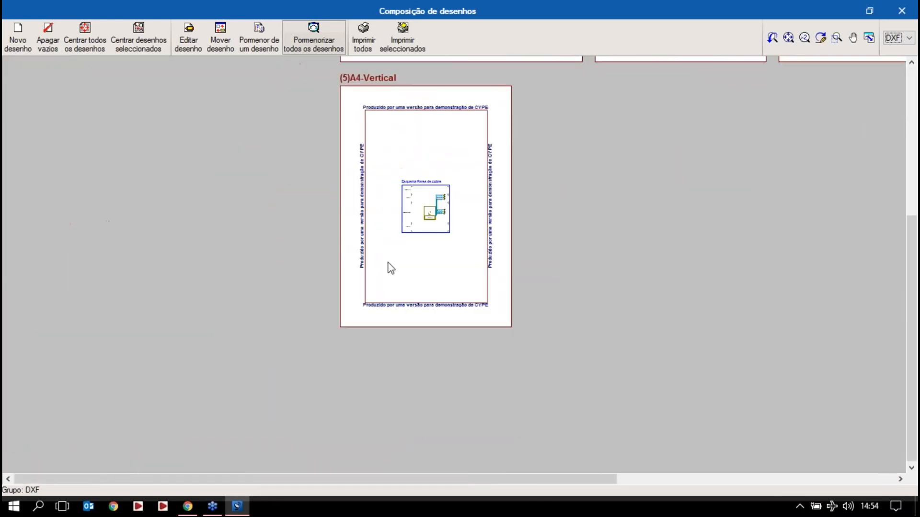
scroll(440, 363, down, 1)
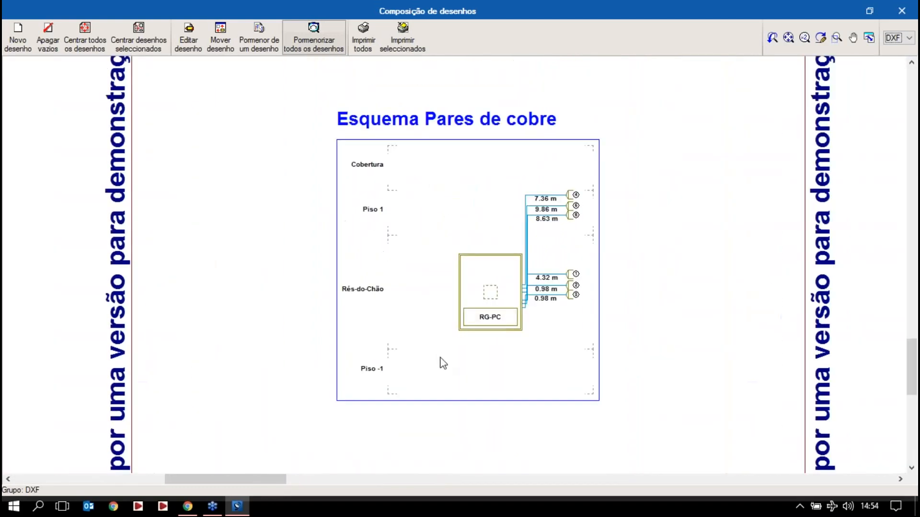
scroll(386, 406, down, 5)
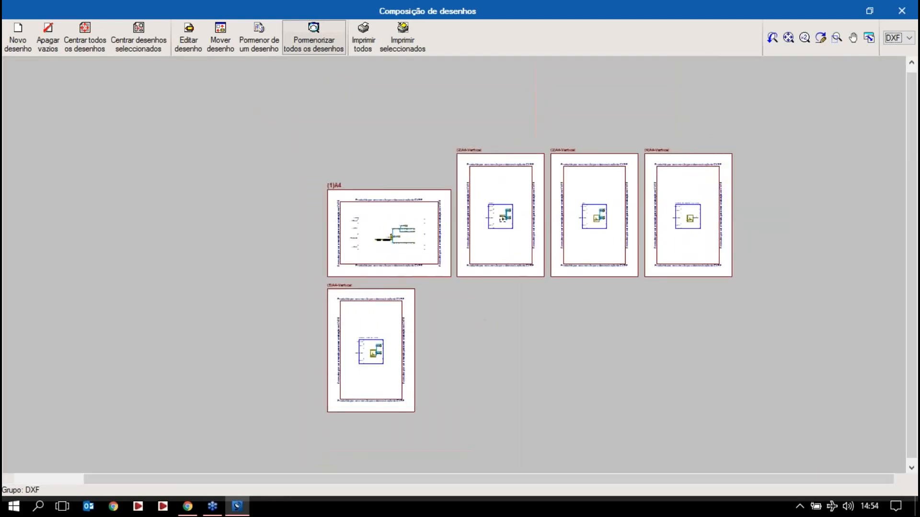
Preview exporting all drawings to a single DWG file shown with its associated program, then cancel the export and the drawing selection
click(362, 36)
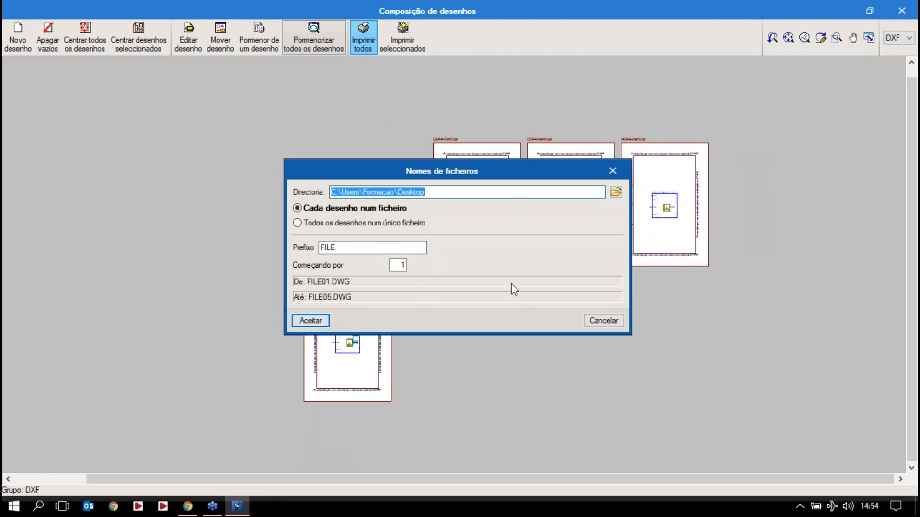
click(352, 225)
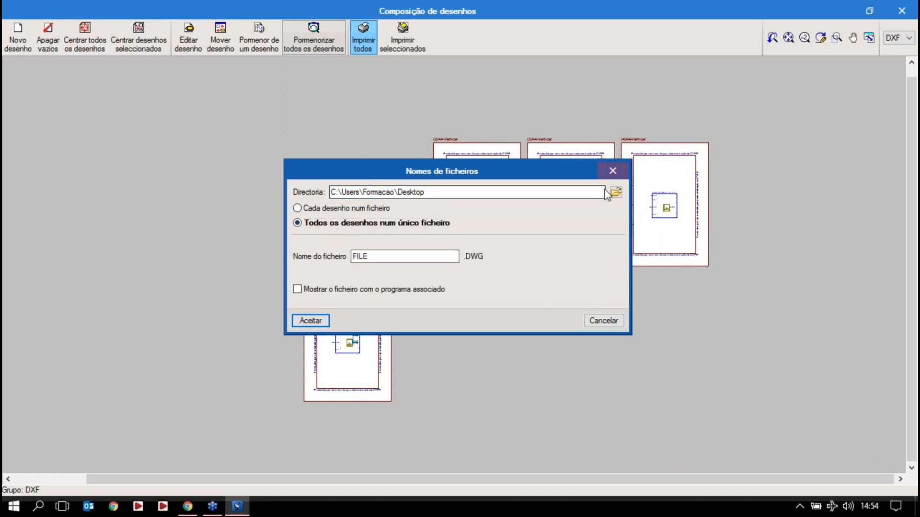
click(348, 290)
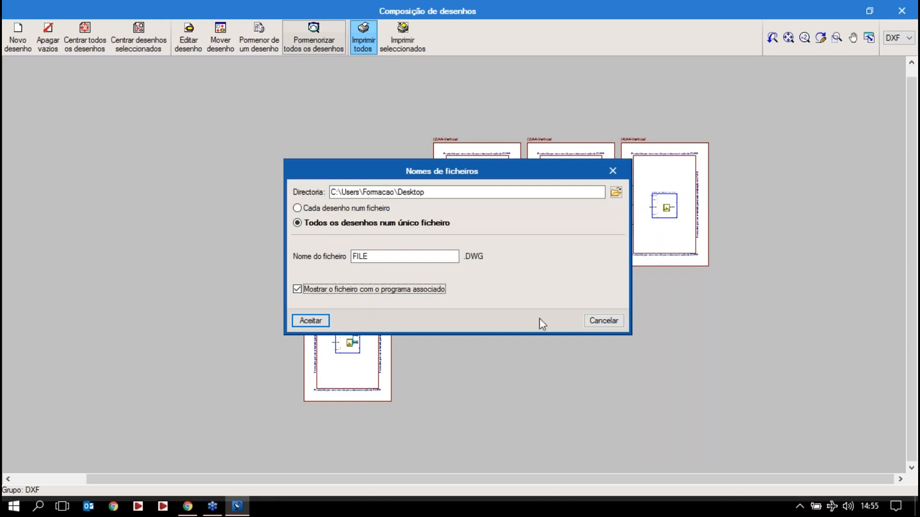
click(602, 321)
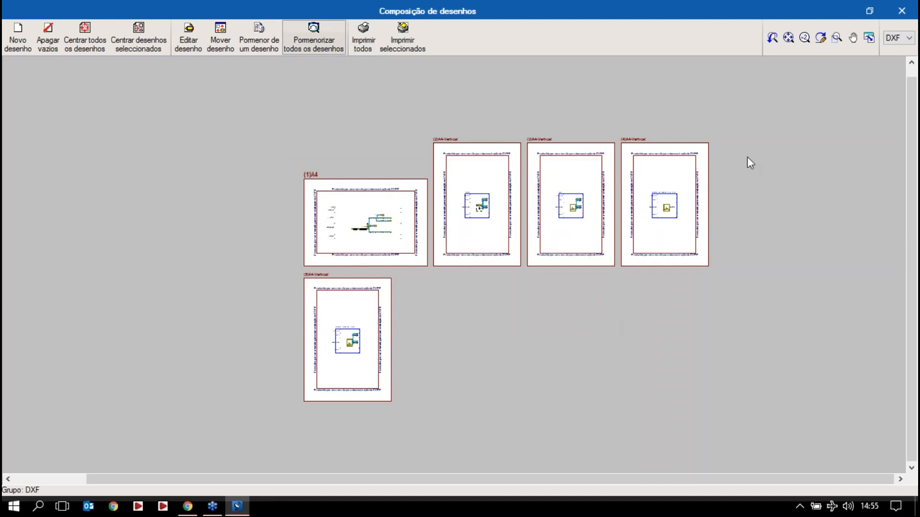
click(900, 10)
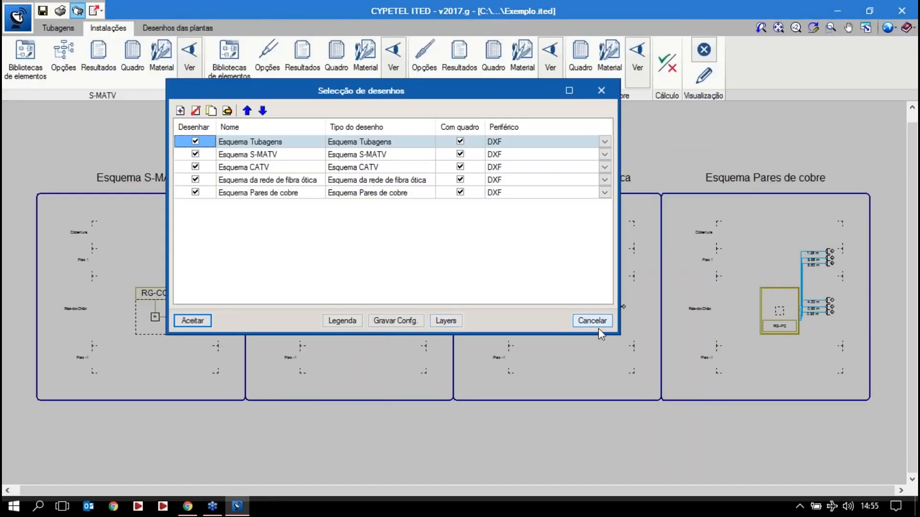
click(597, 324)
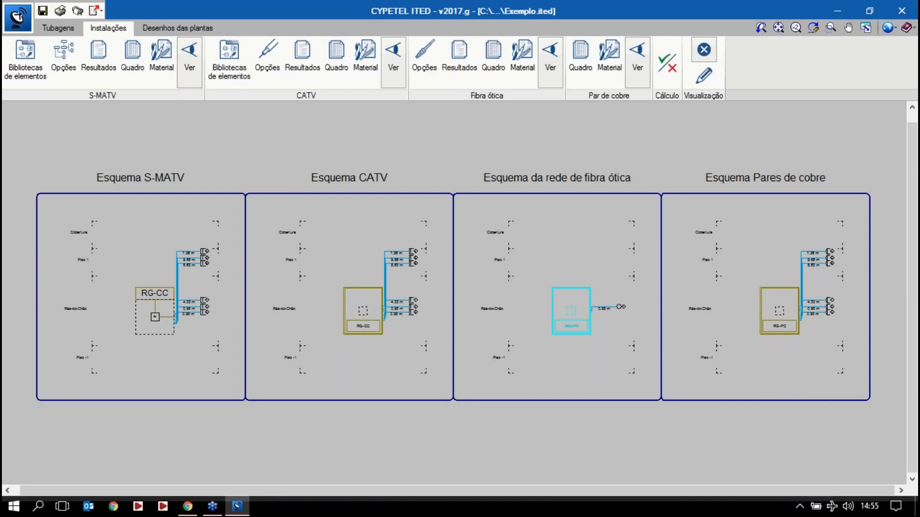
Import the Cobertura, Piso 0, Piso 1 and Piso -1 Ited Unifamiliar DWG files as masks for the floor plans
click(173, 32)
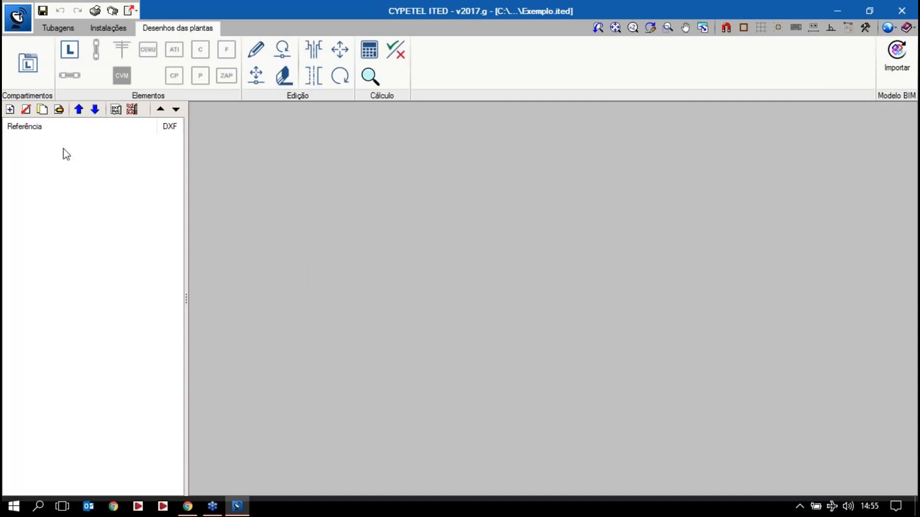
click(116, 110)
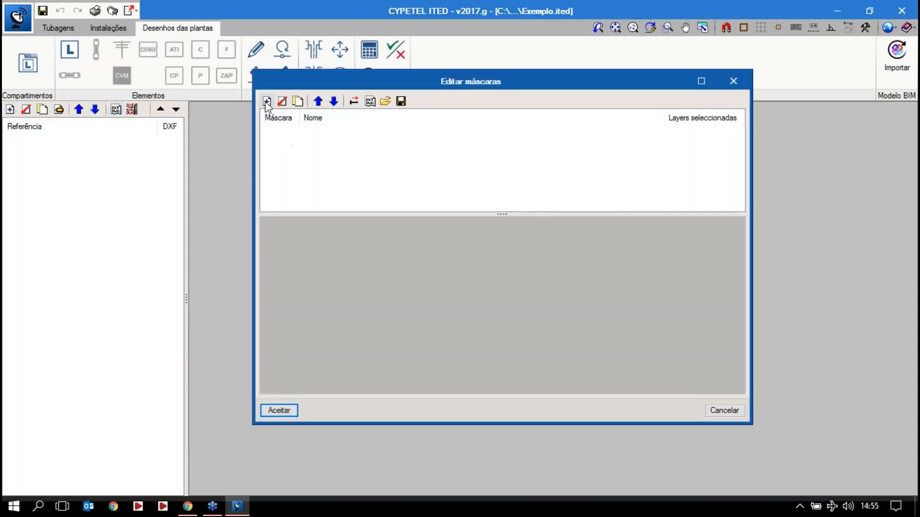
click(267, 101)
click(316, 161)
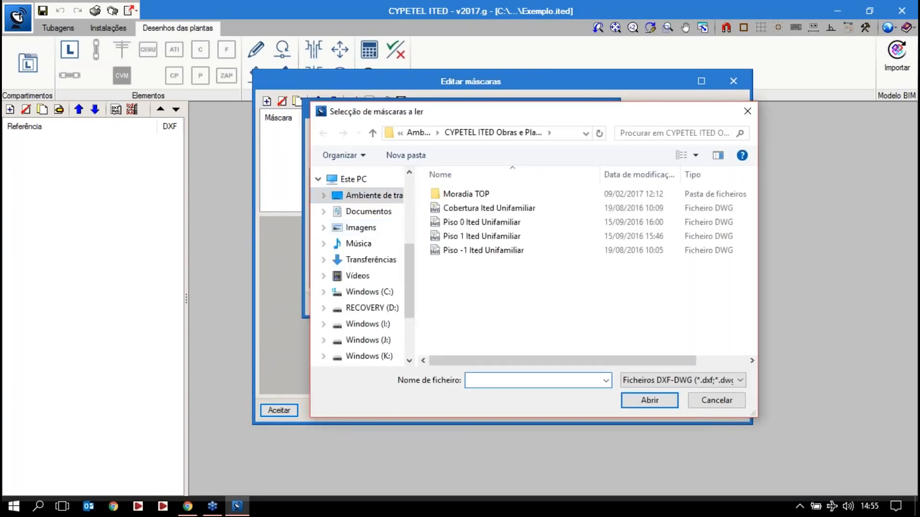
drag(498, 287, 439, 209)
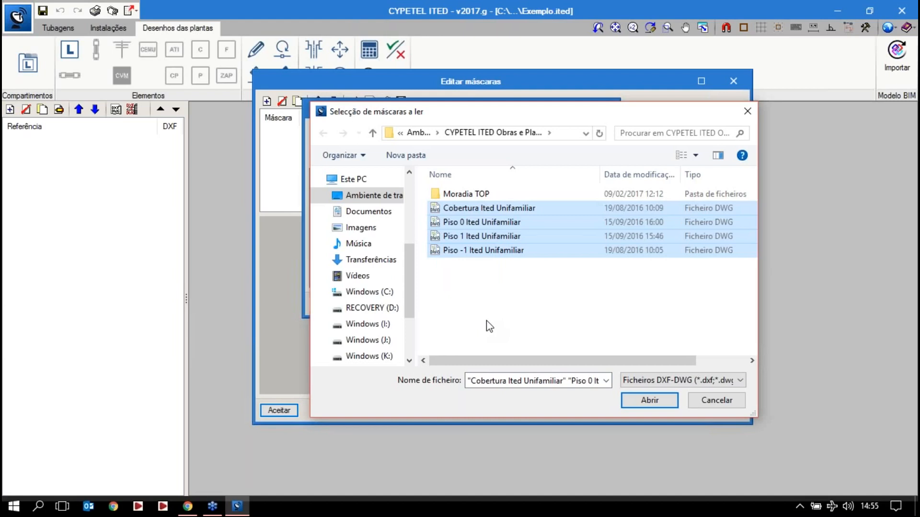
click(670, 398)
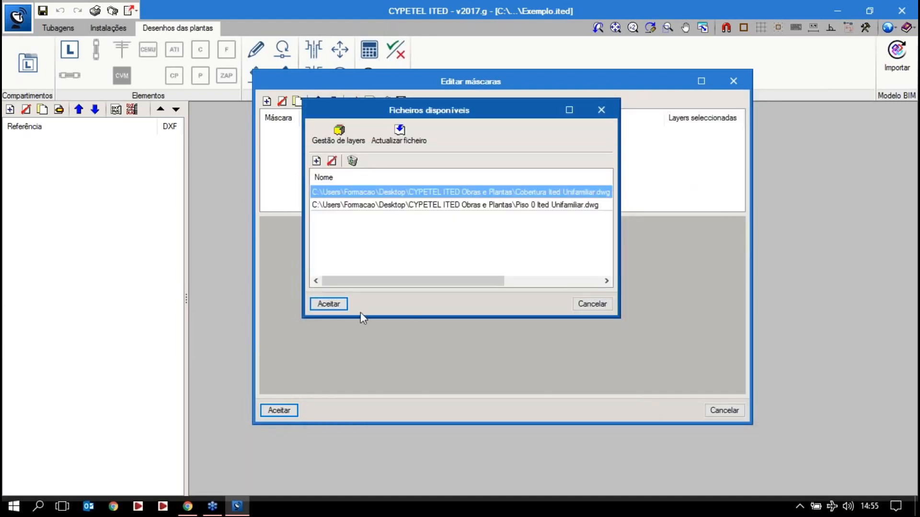
click(319, 309)
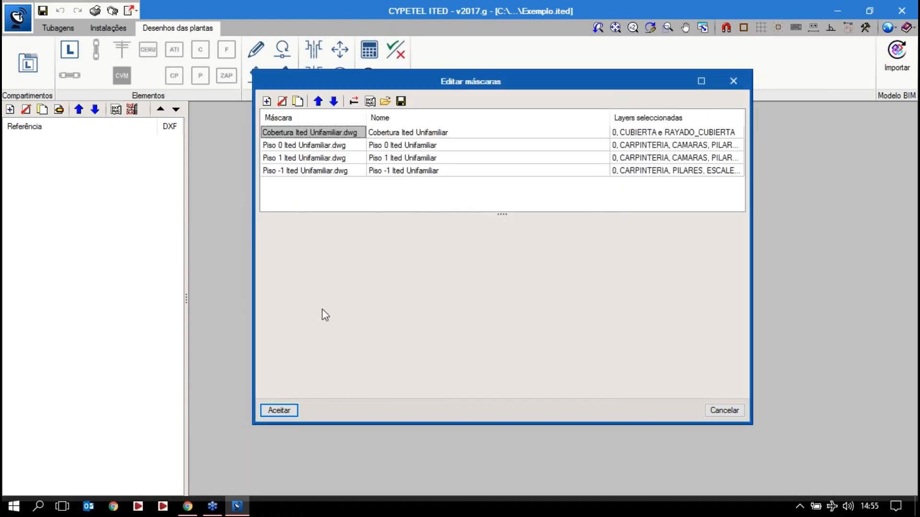
click(288, 411)
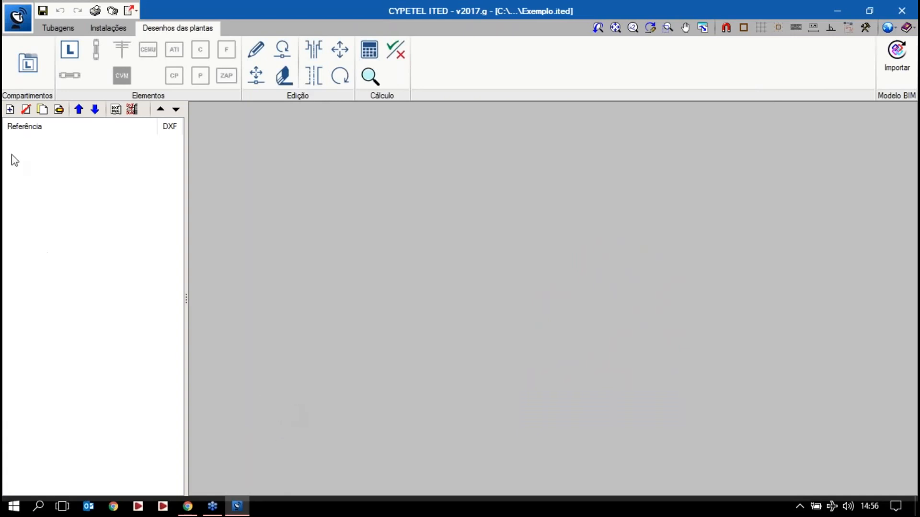
Create a floor-plan drawing named Rés-do-chão and show the Piso 0 Ited Unifamiliar mask in it
click(10, 110)
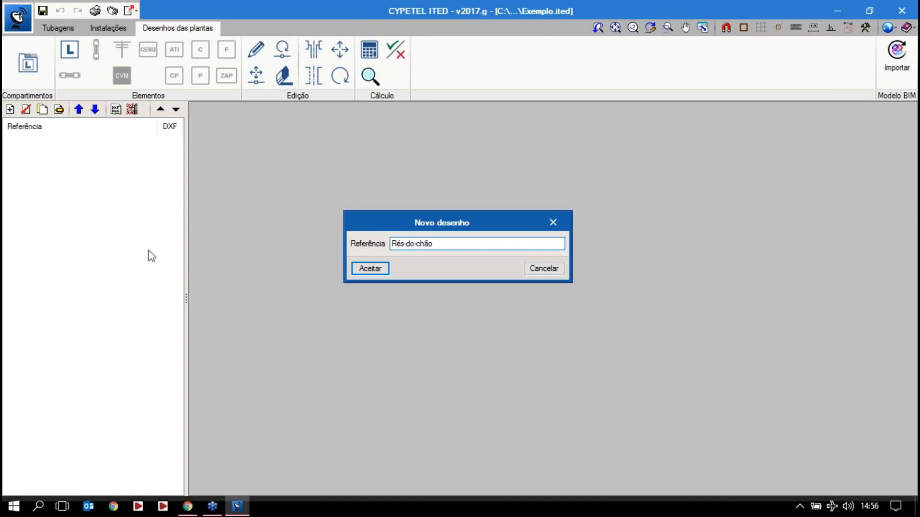
click(378, 269)
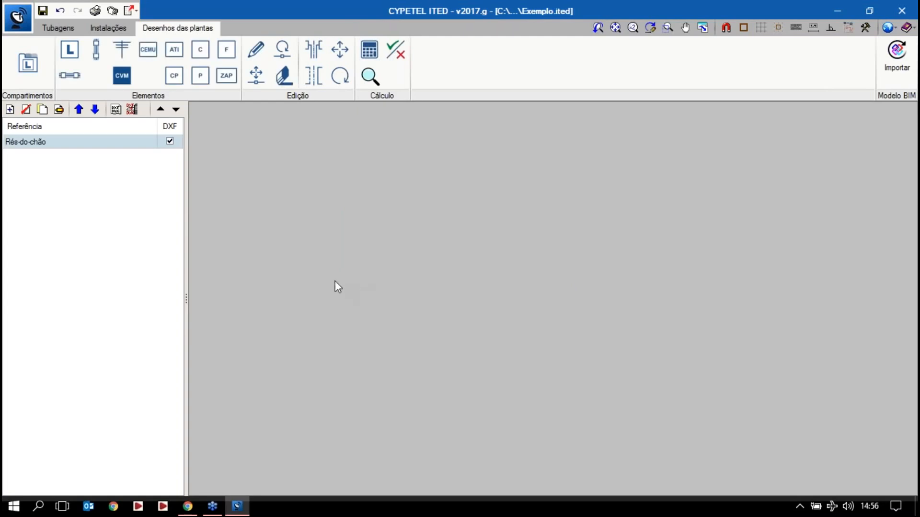
click(132, 110)
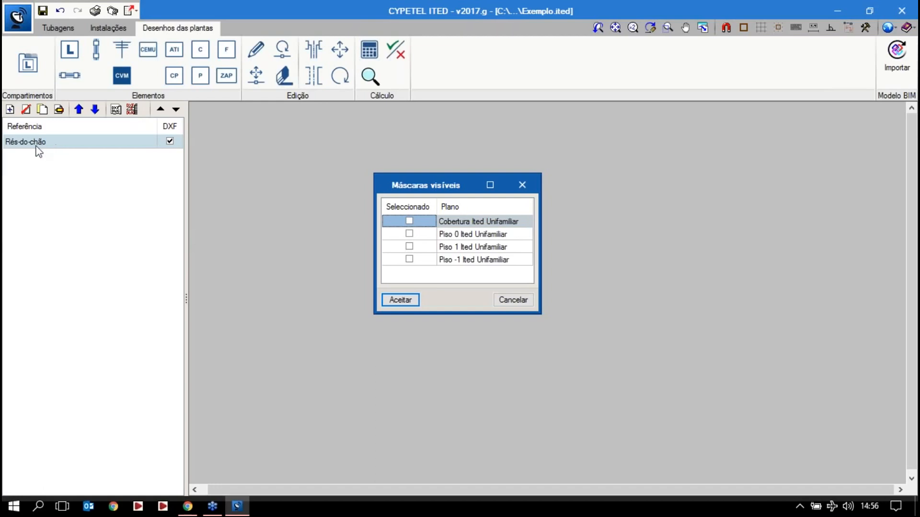
click(410, 235)
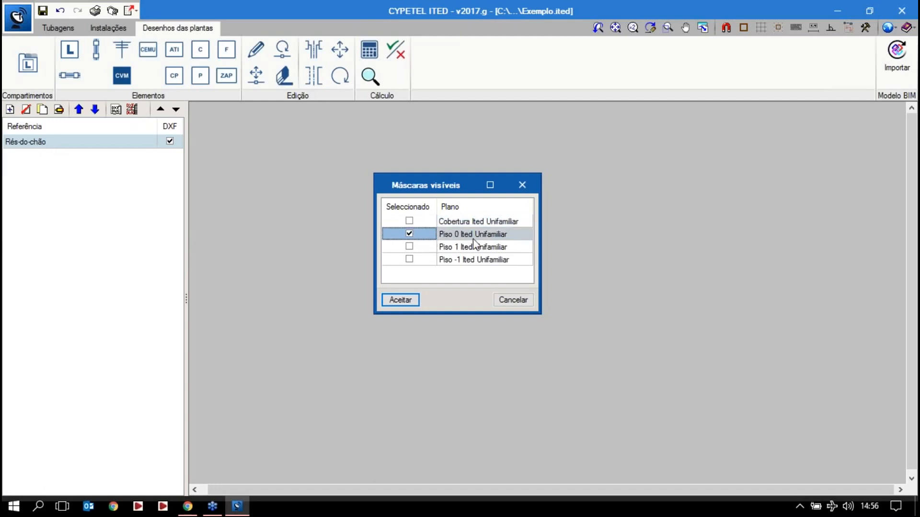
click(402, 300)
Place a CVM chamber outside the house, below and slightly right of the entrance on the plan
scroll(490, 255, down, 2)
scroll(461, 325, up, 4)
mouse_move(584, 207)
middle_down()
mouse_move(460, 325)
mouse_move(449, 295)
middle_up()
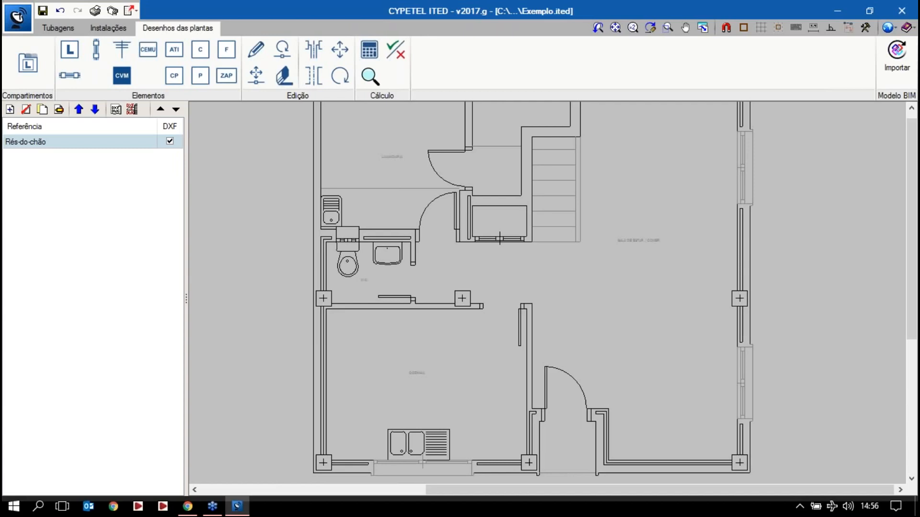
scroll(527, 315, down, 5)
scroll(563, 330, up, 5)
middle_drag(585, 439, 552, 333)
scroll(546, 334, up, 1)
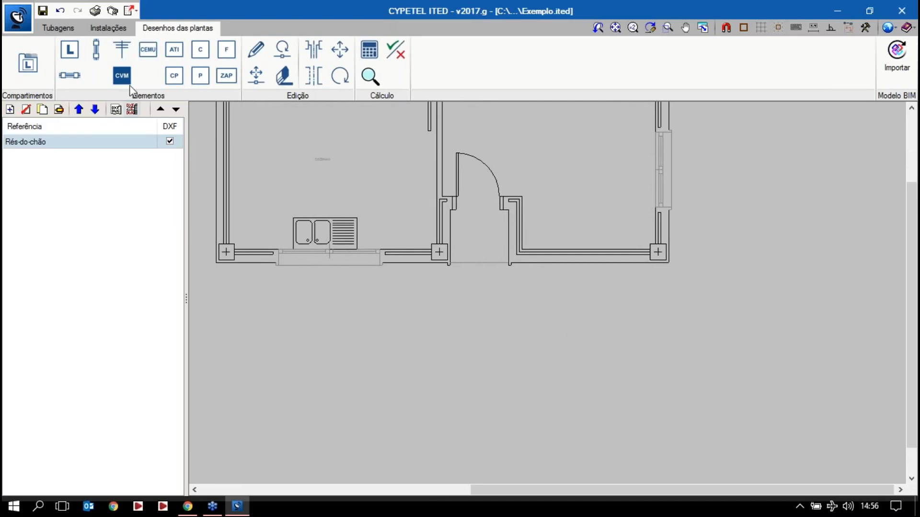
click(147, 57)
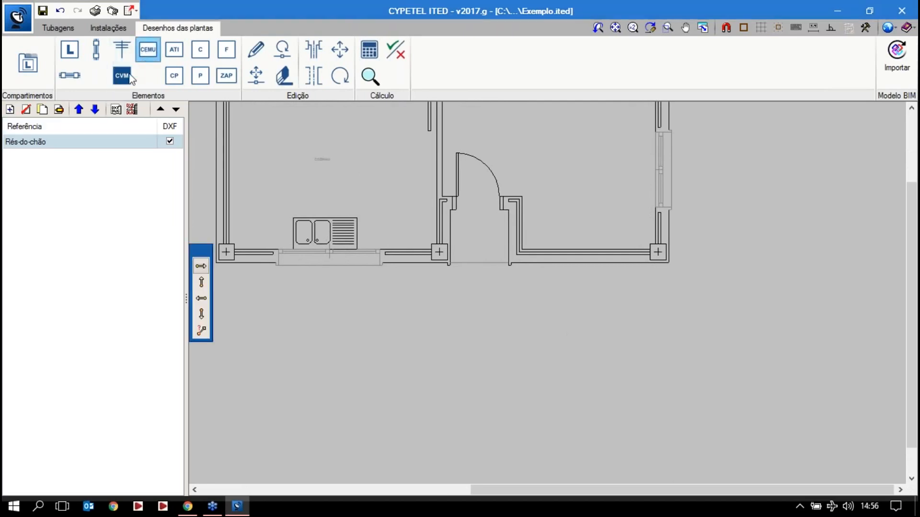
click(122, 75)
scroll(517, 330, up, 1)
middle_drag(516, 330, 510, 320)
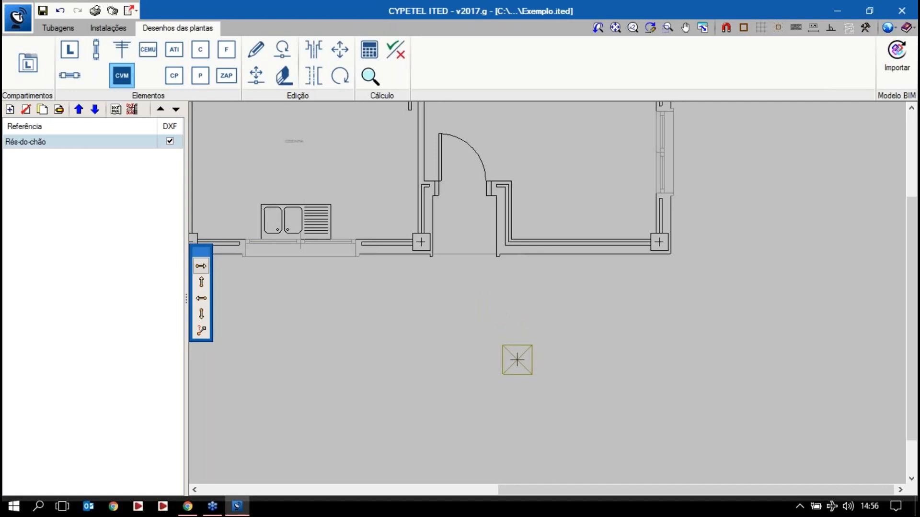
click(517, 360)
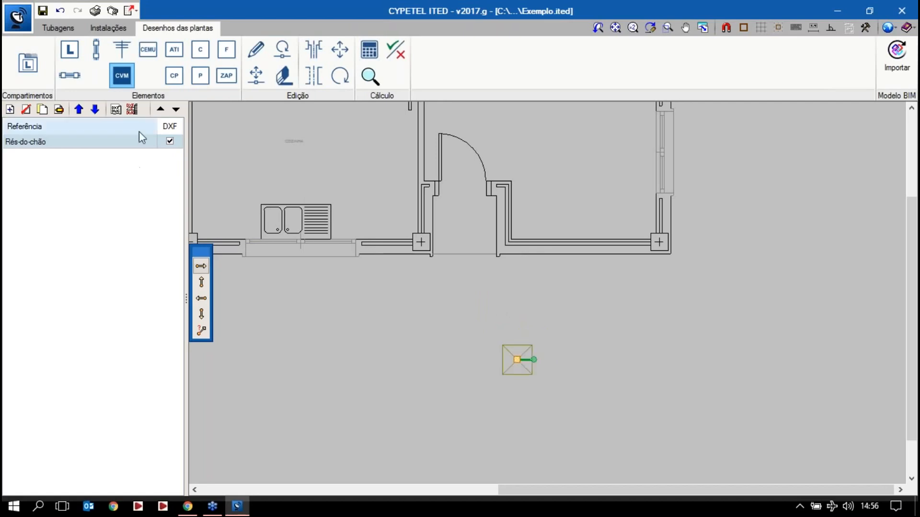
Place a CEMU box in the wall corner right of the entrance and an ATI cabinet just above it
click(148, 49)
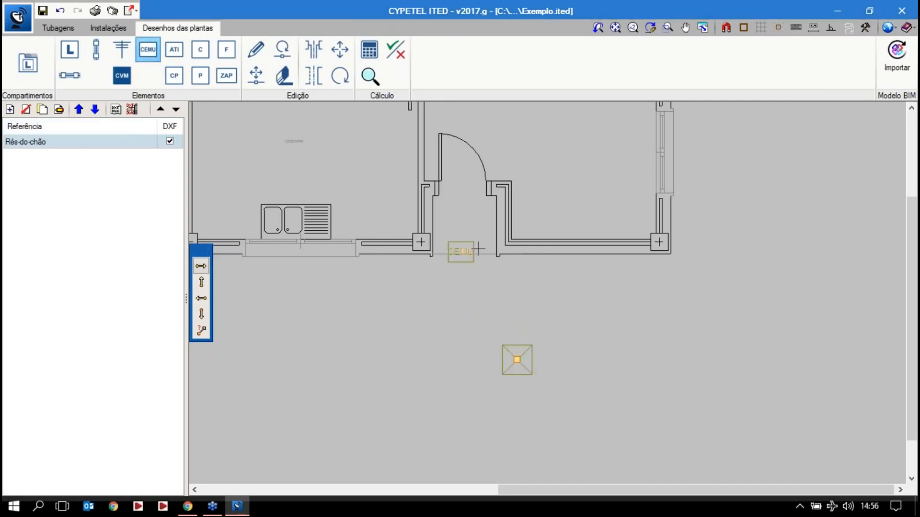
click(517, 239)
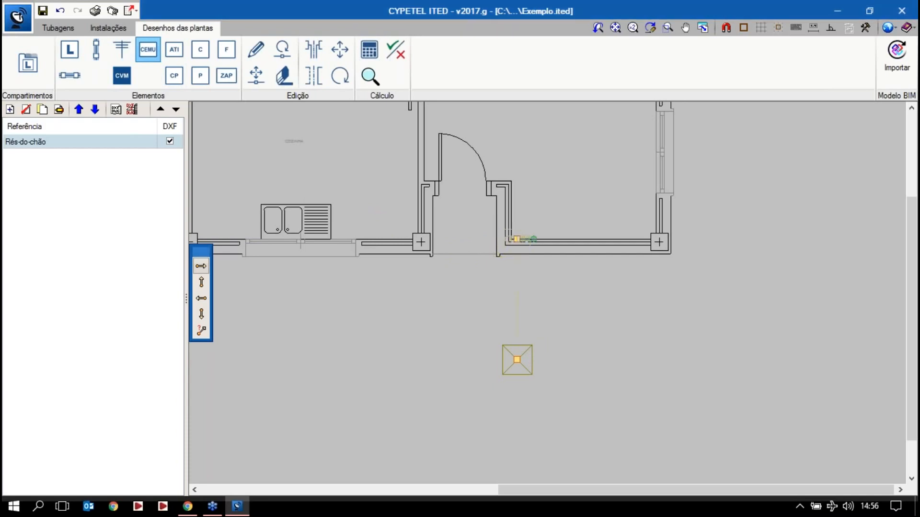
click(174, 49)
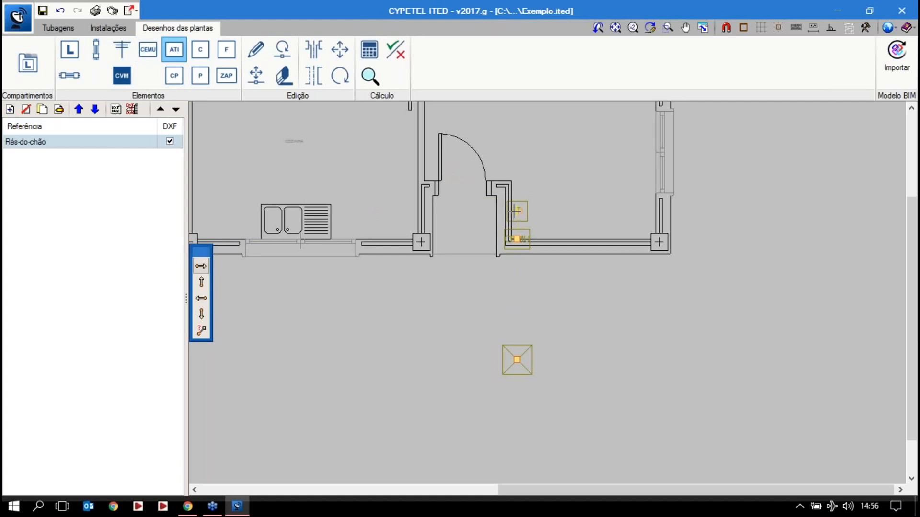
click(517, 210)
middle_drag(407, 168, 353, 219)
scroll(300, 180, up, 1)
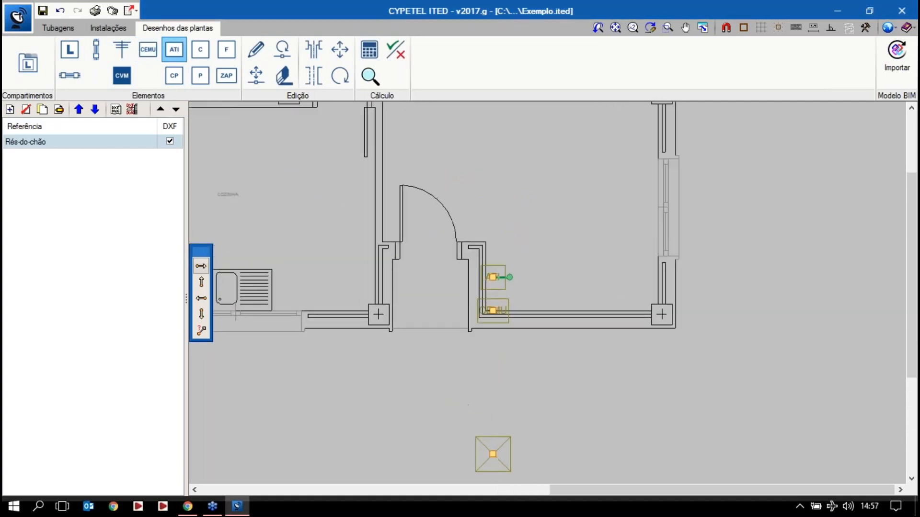
Place two CP boxes, one on the living-room side of the entrance and one on the kitchen wall opposite
click(174, 76)
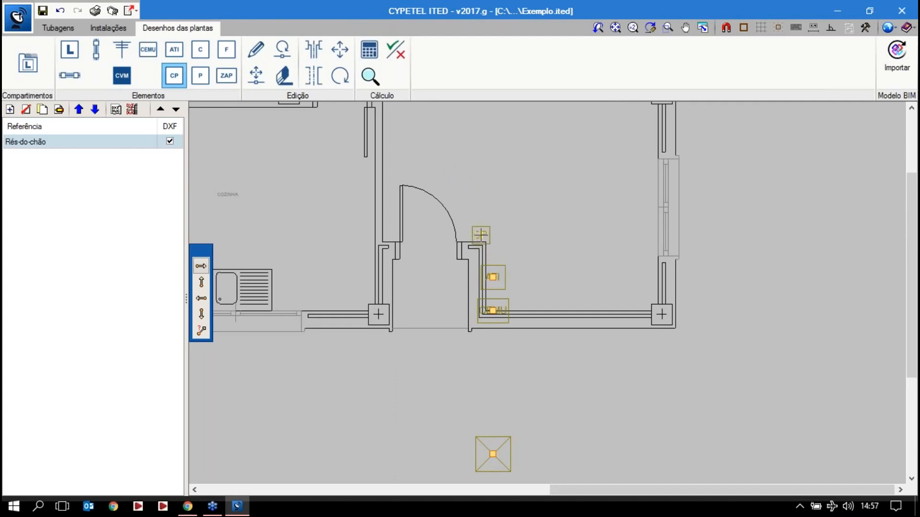
click(481, 235)
middle_drag(451, 249, 538, 270)
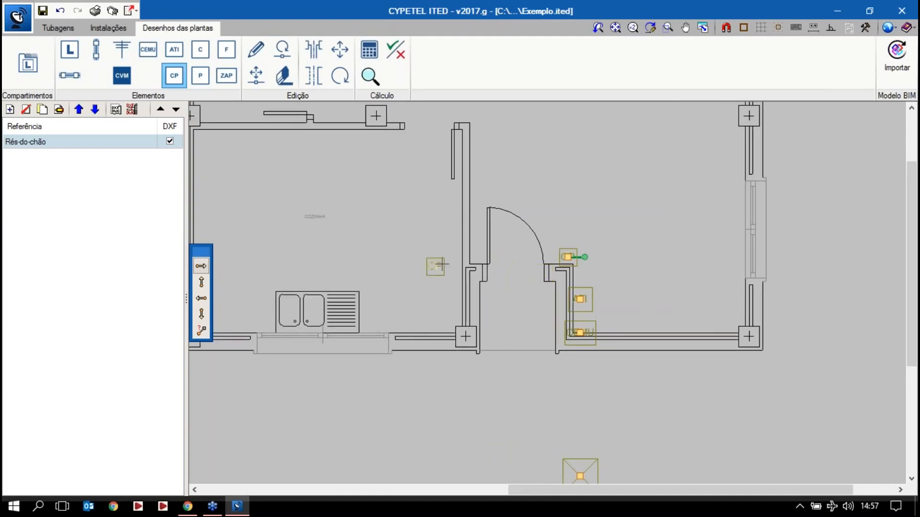
click(465, 256)
middle_drag(504, 282, 489, 279)
scroll(505, 297, up, 1)
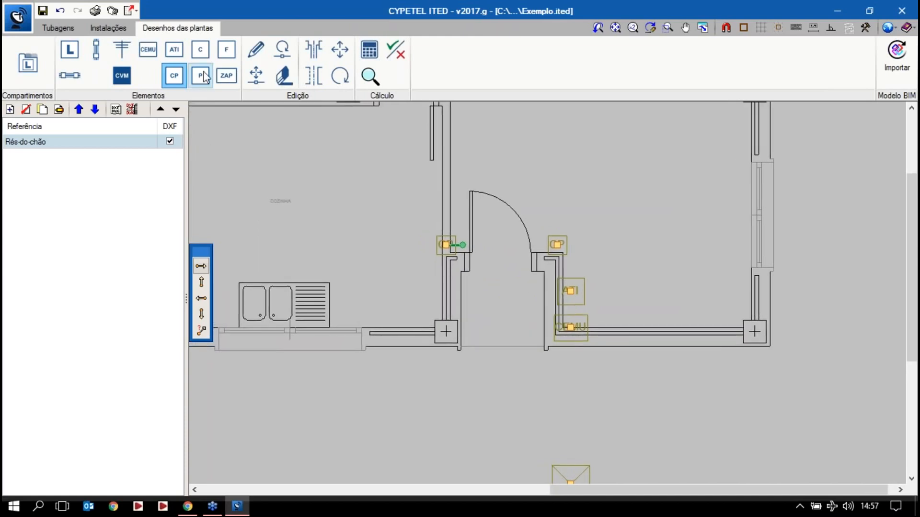
Place a C element and a P element side by side along the kitchen's upper wall, below the WC
click(204, 55)
middle_drag(278, 160, 435, 222)
scroll(401, 193, up, 1)
click(410, 193)
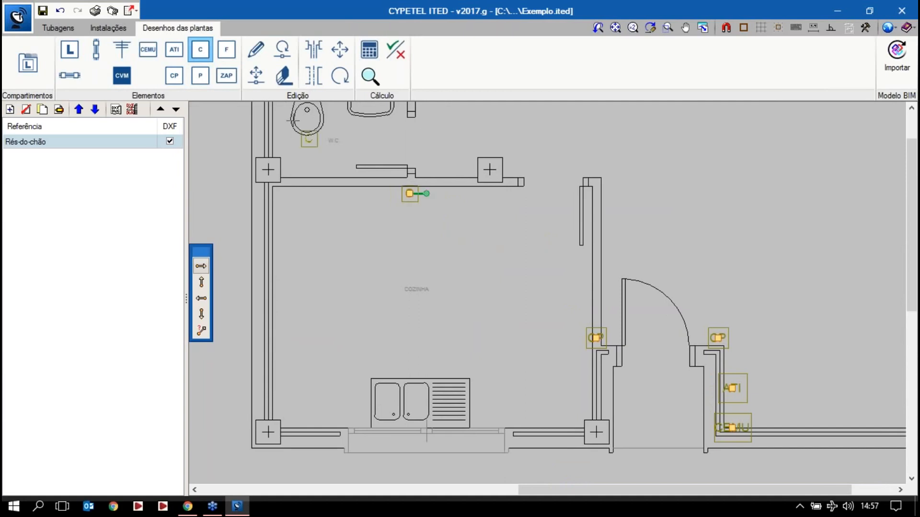
click(201, 77)
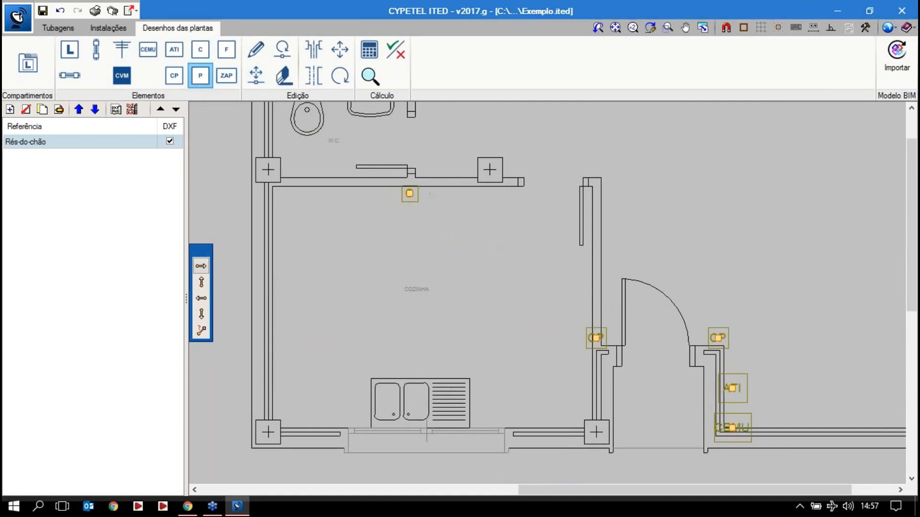
click(391, 194)
Place a ZAP element along the living room's lower wall, to the right of the CEMU box
scroll(425, 259, down, 2)
scroll(593, 220, up, 2)
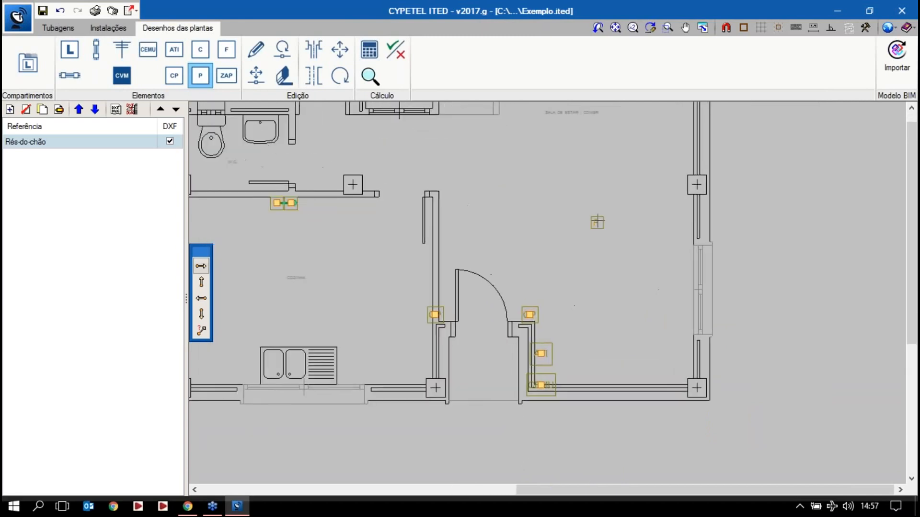
scroll(638, 263, down, 2)
middle_drag(638, 263, 597, 209)
scroll(554, 377, up, 3)
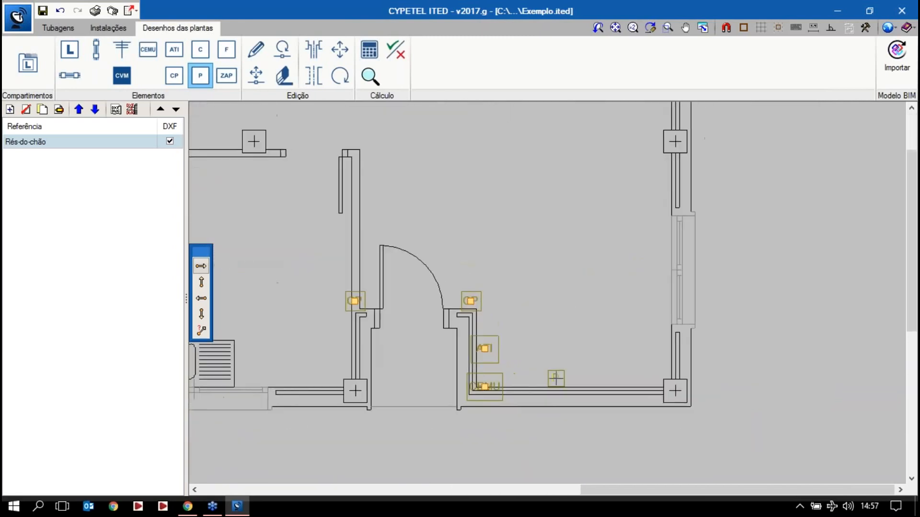
middle_drag(580, 363, 535, 317)
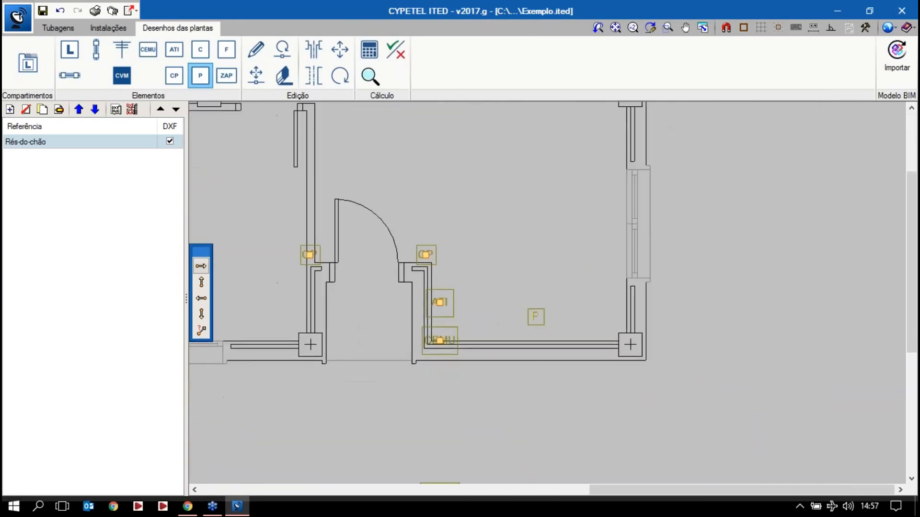
click(226, 76)
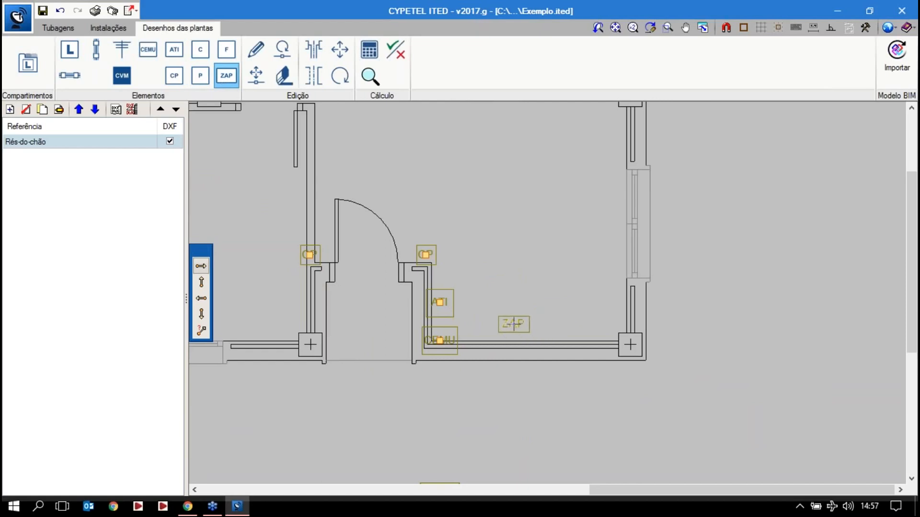
click(525, 331)
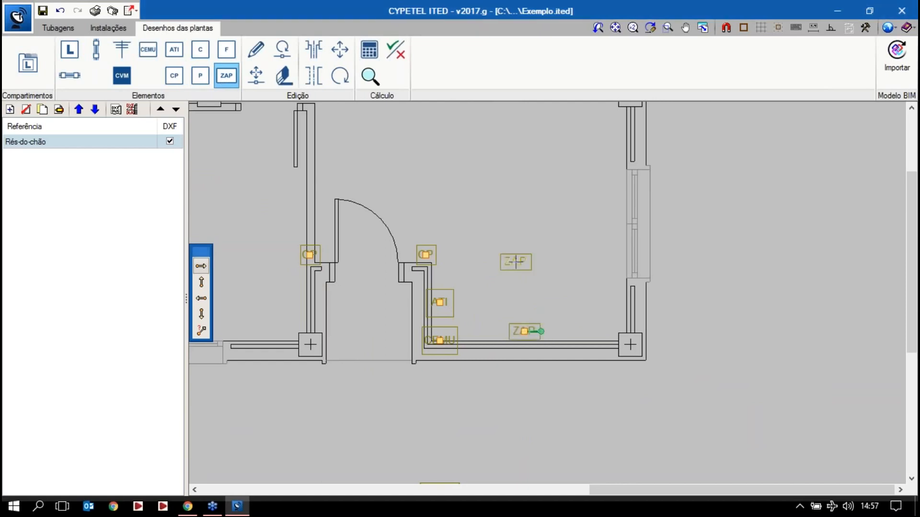
Place two vertical tubing elements side by side above the CP box near the entrance door
scroll(513, 268, down, 3)
scroll(515, 294, up, 5)
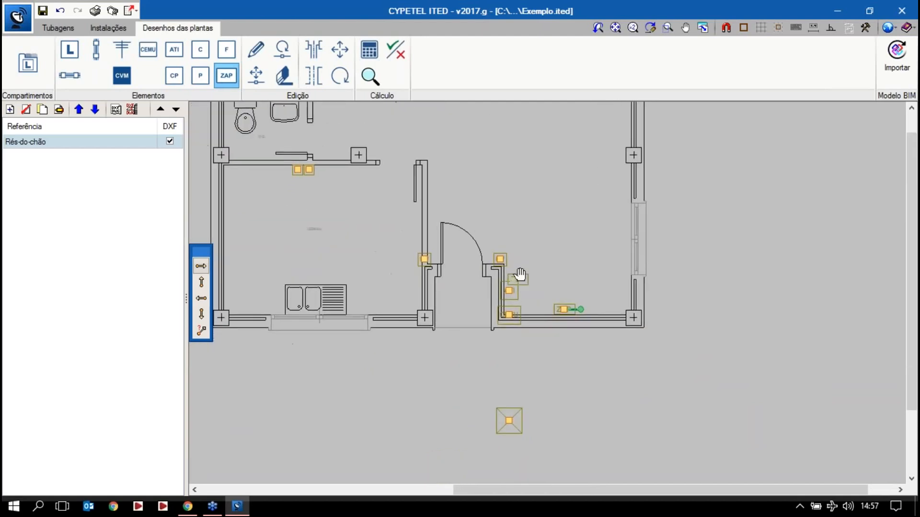
click(96, 53)
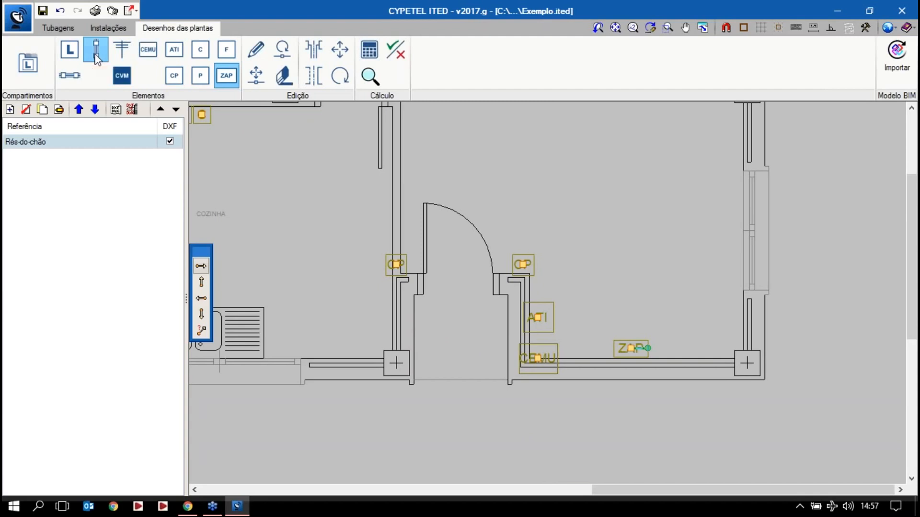
click(512, 210)
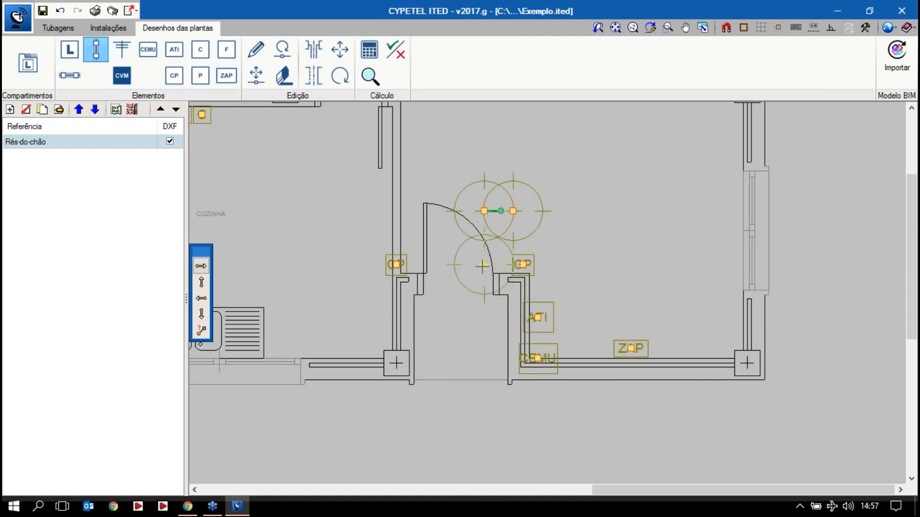
middle_drag(483, 267, 462, 204)
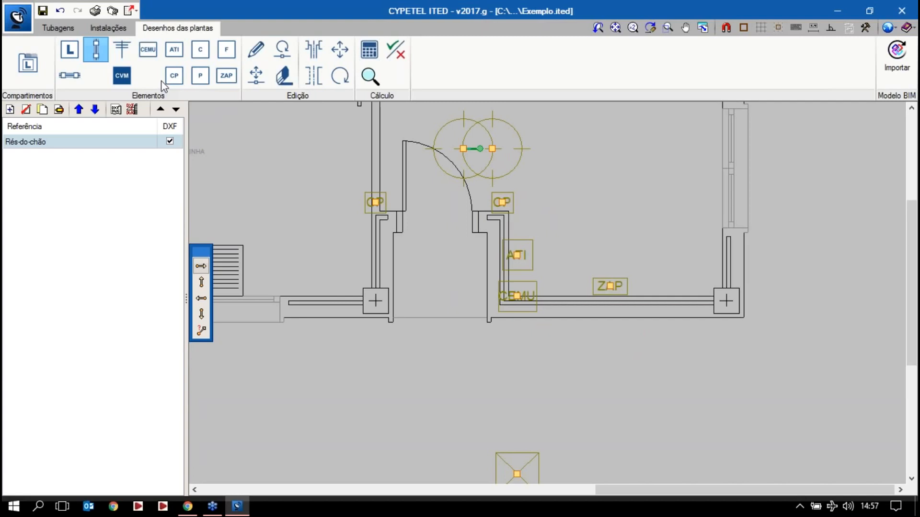
Draw horizontal tubing of type Ligação CVM - ATE/ATI from the CVM chamber through the CEMU box to the ATI cabinet
click(74, 79)
click(509, 245)
click(512, 255)
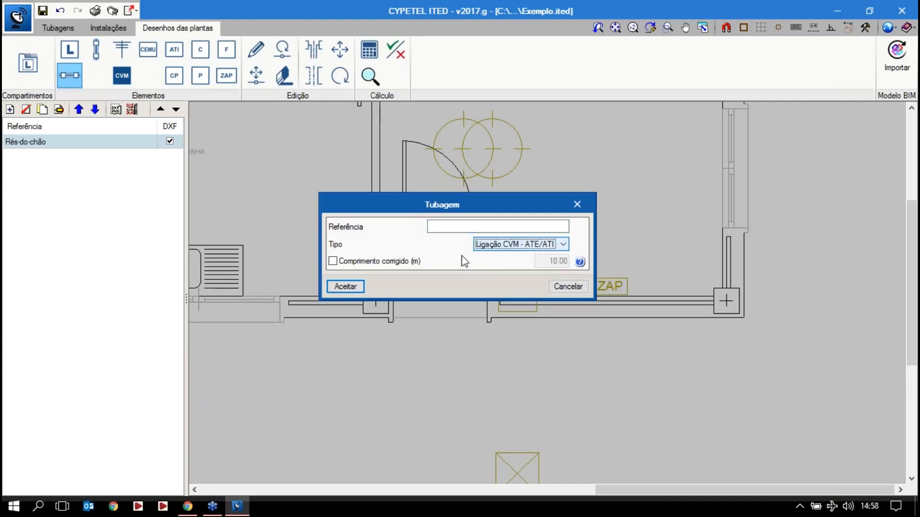
click(353, 287)
mouse_move(525, 298)
middle_down()
mouse_move(538, 263)
mouse_move(524, 309)
middle_up()
click(542, 445)
click(533, 267)
scroll(524, 310, up, 1)
click(523, 256)
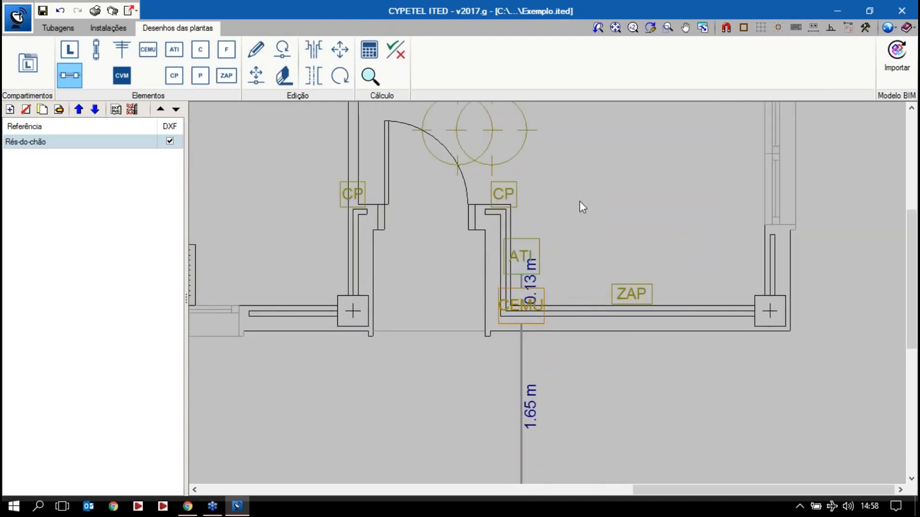
Finish the tubing run and set the horizontal tubing type to Ligação ATI - TT
right_click(579, 201)
click(518, 243)
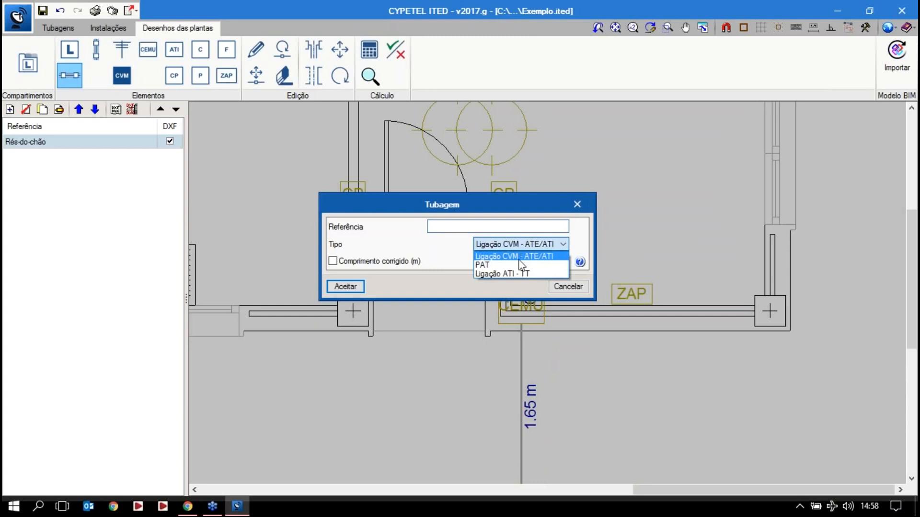
click(518, 274)
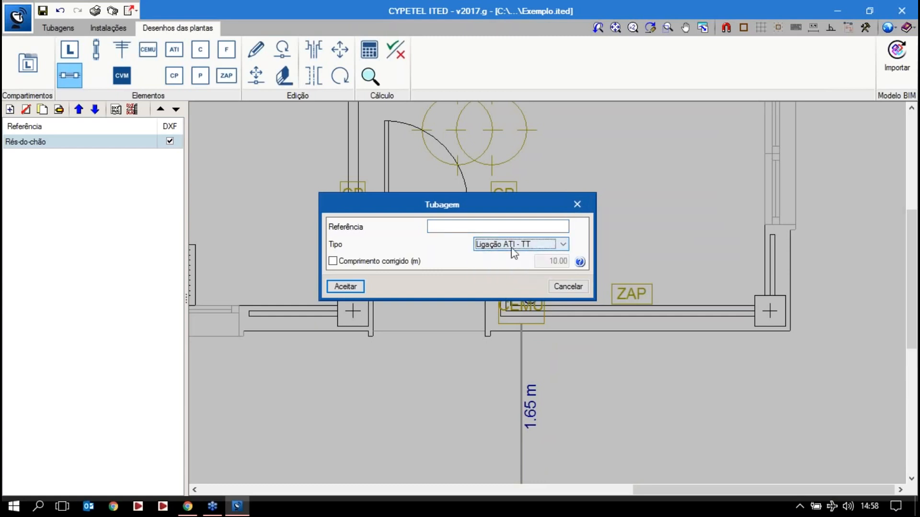
click(450, 228)
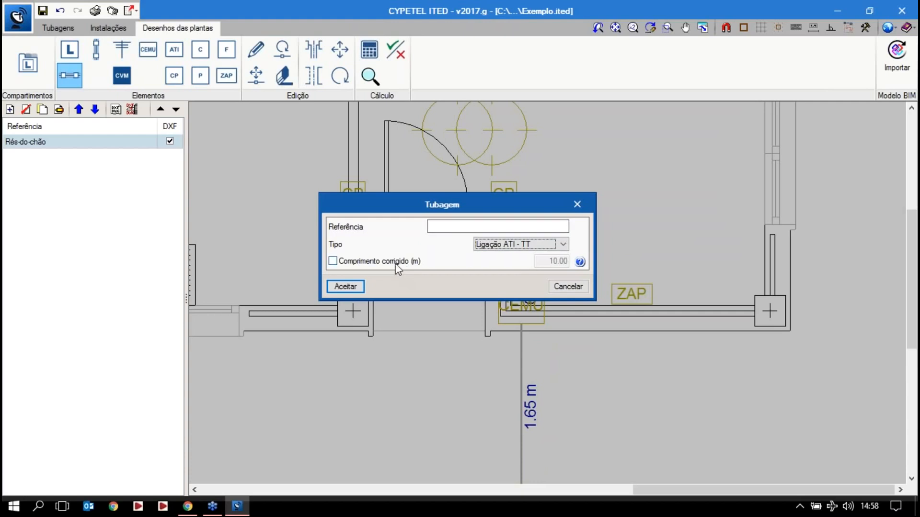
drag(482, 210, 420, 208)
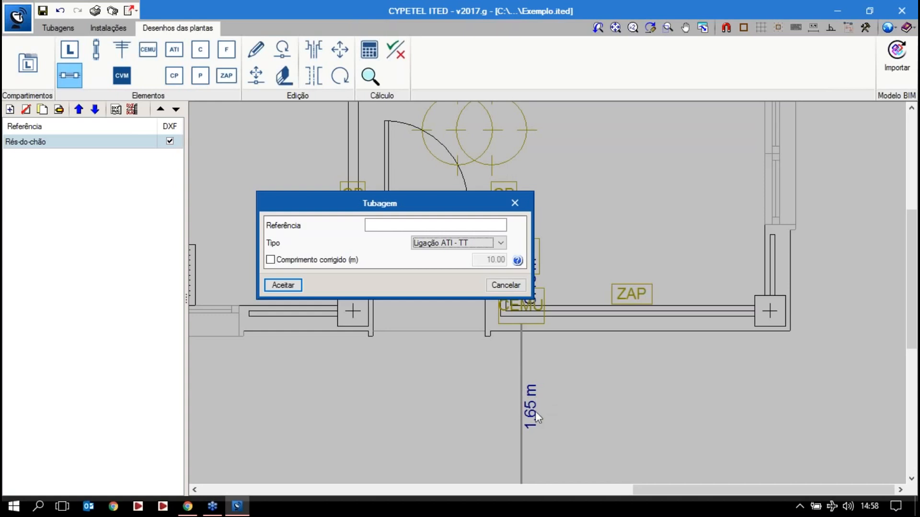
click(351, 263)
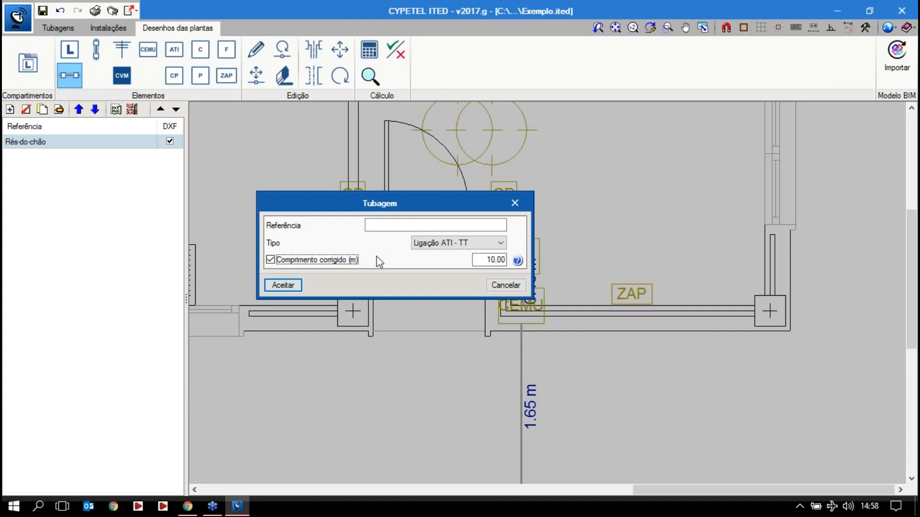
click(334, 263)
click(287, 285)
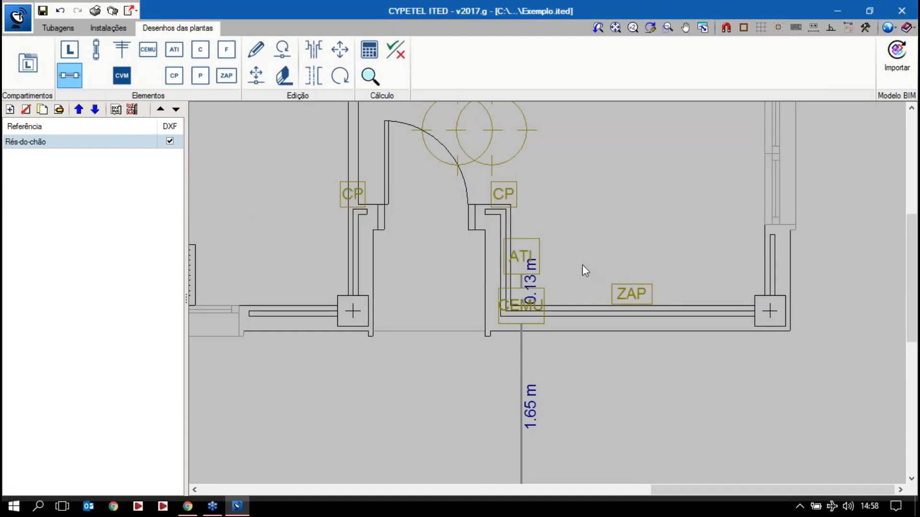
Draw horizontal tubing from the ATI cabinet to the ZAP element and from the ATI to the nearest CP box
scroll(582, 266, up, 1)
click(522, 259)
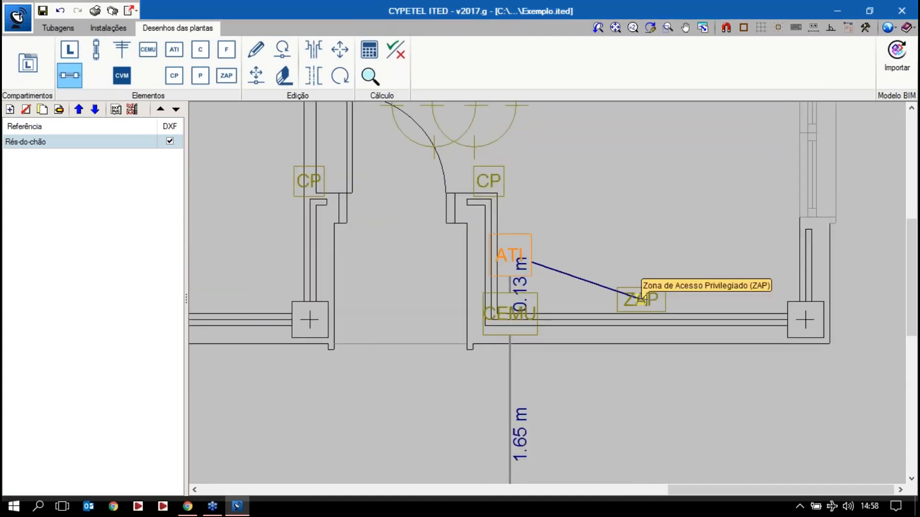
click(497, 259)
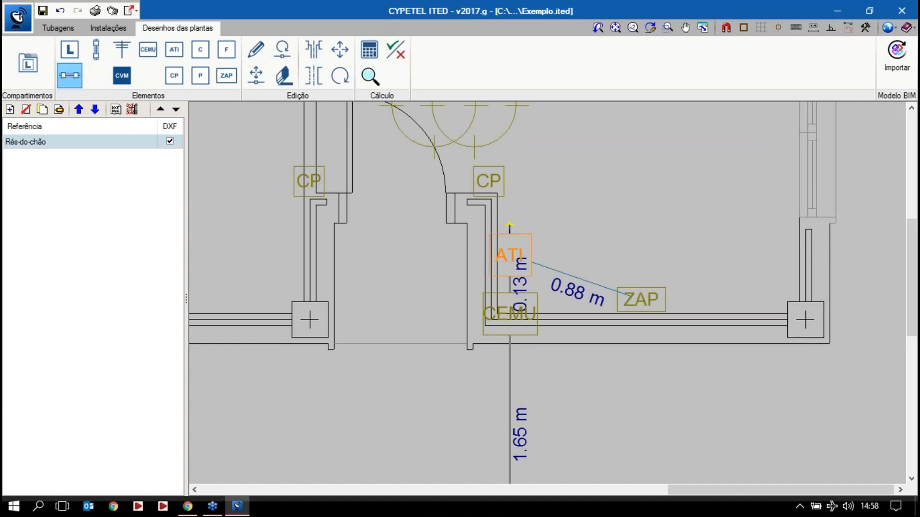
click(489, 181)
Draw tubing between the CP boxes on both sides of the entrance door and on to the C element on the kitchen's upper wall
middle_drag(585, 201, 702, 300)
click(602, 283)
click(426, 281)
middle_drag(426, 281, 577, 357)
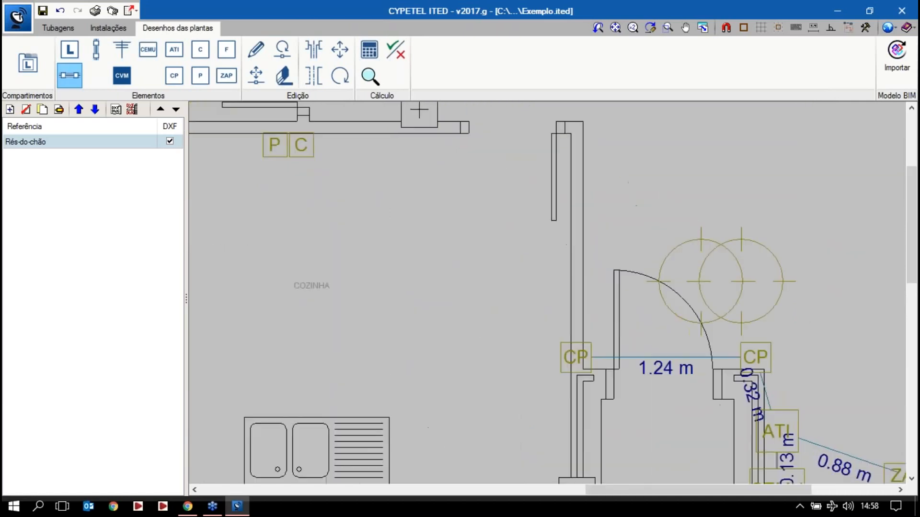
click(317, 158)
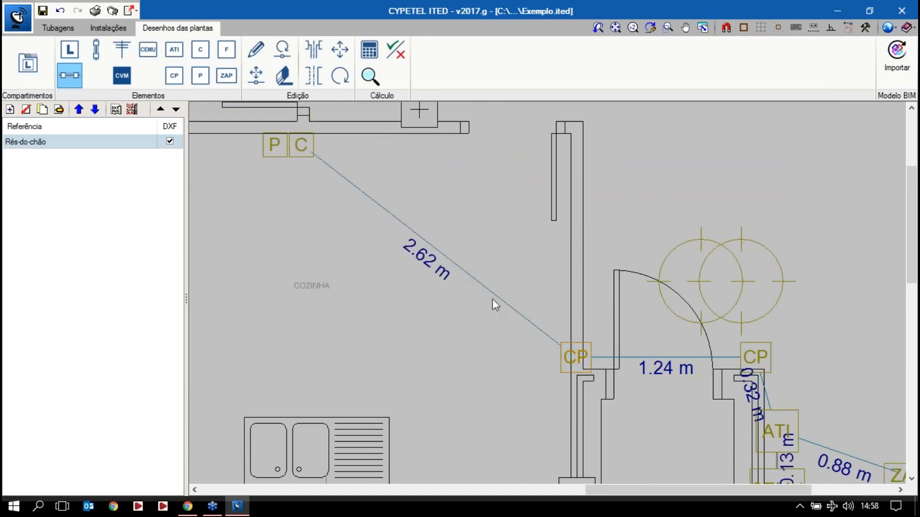
Start another horizontal tubing run from the ATI cabinet, heading up past the adjacent CP box
scroll(492, 300, down, 2)
scroll(616, 333, up, 2)
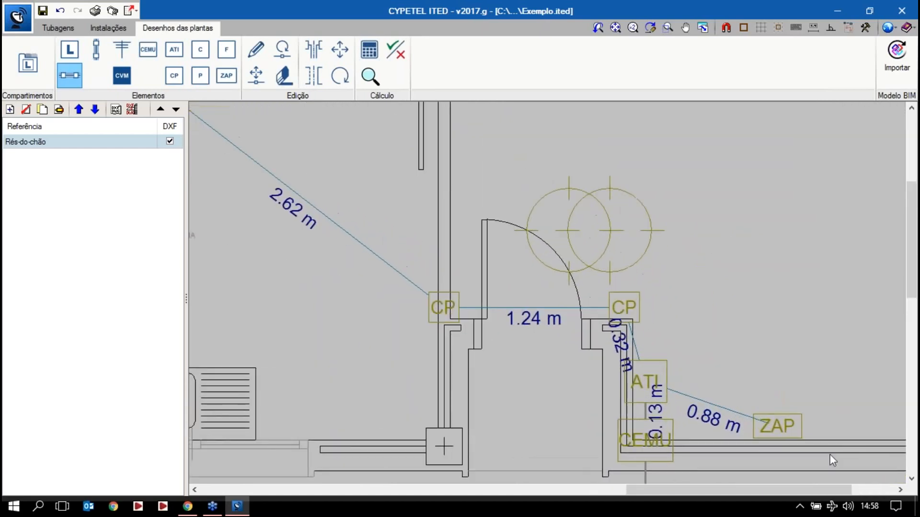
scroll(746, 394, up, 1)
click(618, 373)
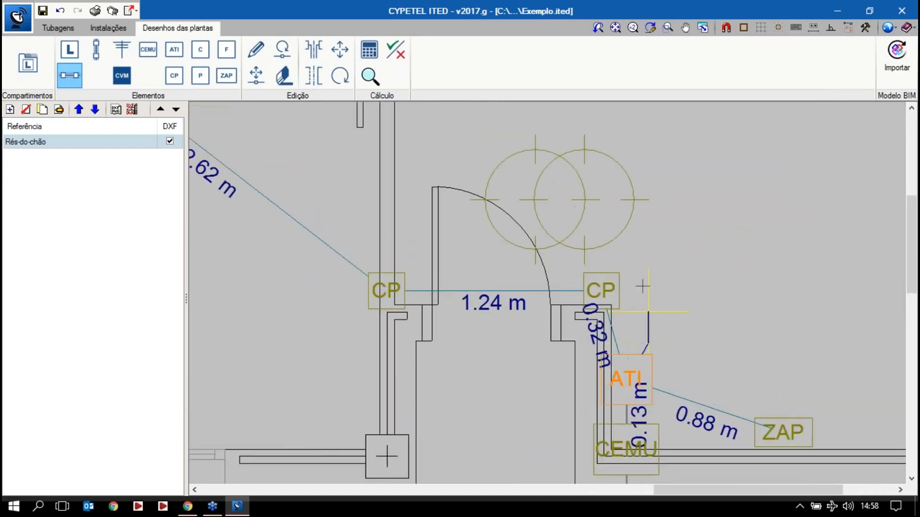
Connect the ATI to each of the two vertical conduits near the entrance door with conduits about 0.90 m long
click(593, 205)
click(618, 375)
click(545, 205)
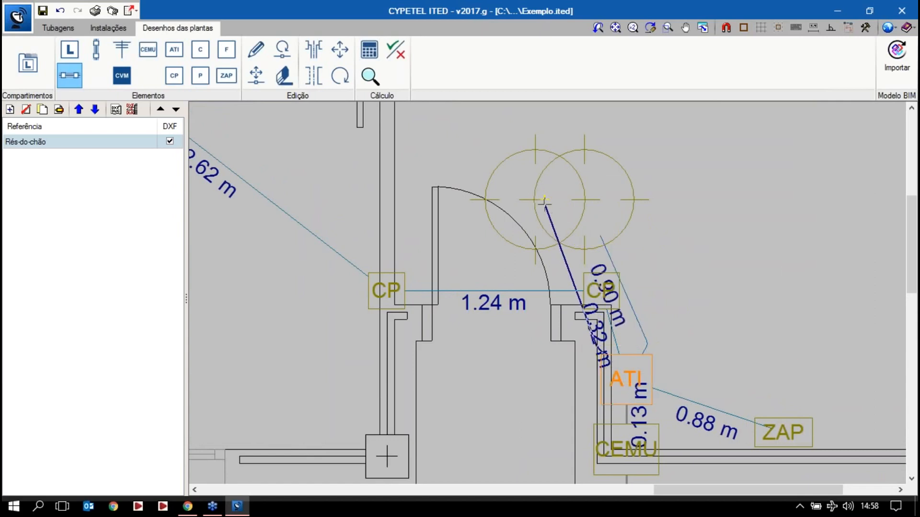
click(578, 307)
click(556, 288)
scroll(599, 283, down, 1)
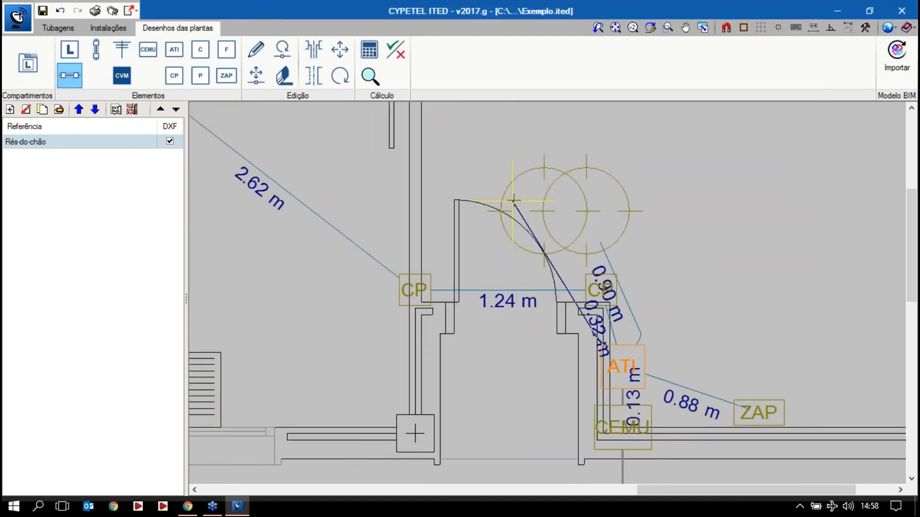
click(541, 212)
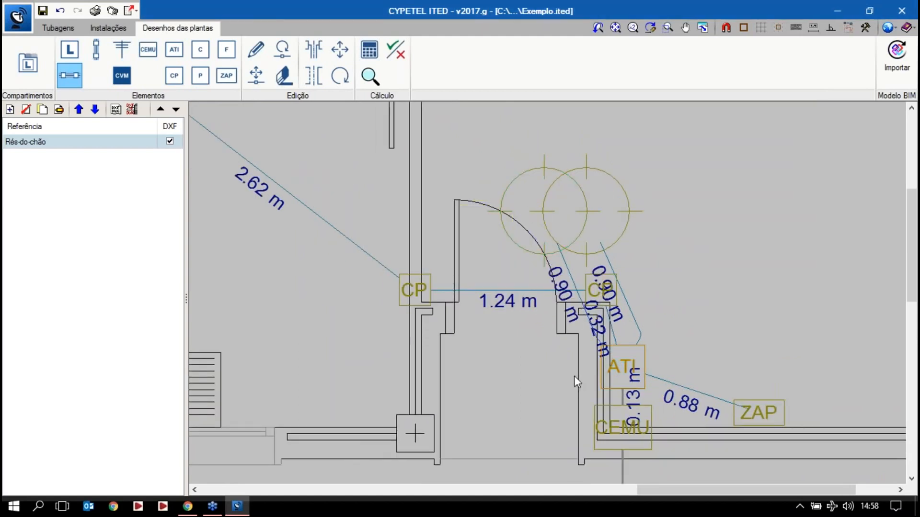
scroll(570, 378, up, 1)
middle_drag(564, 378, 534, 376)
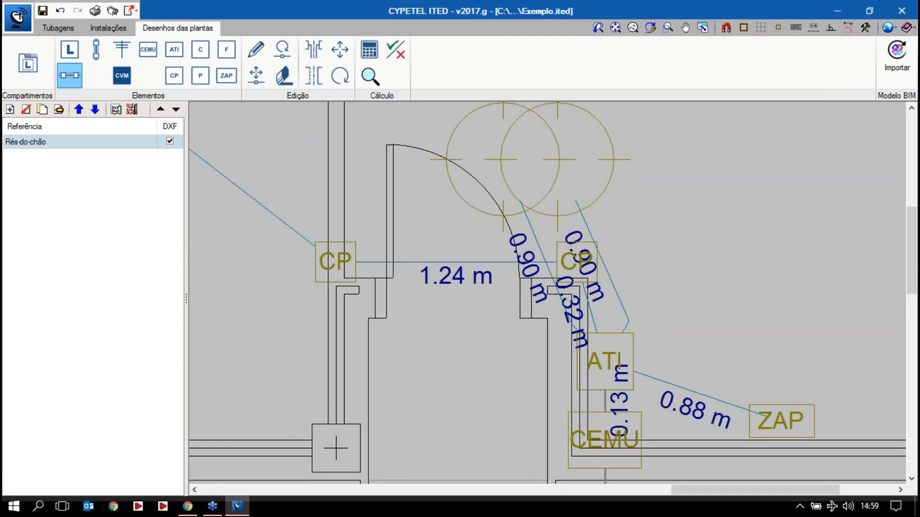
Create a new floor plan drawing with the reference "Piso 1"
scroll(493, 343, down, 5)
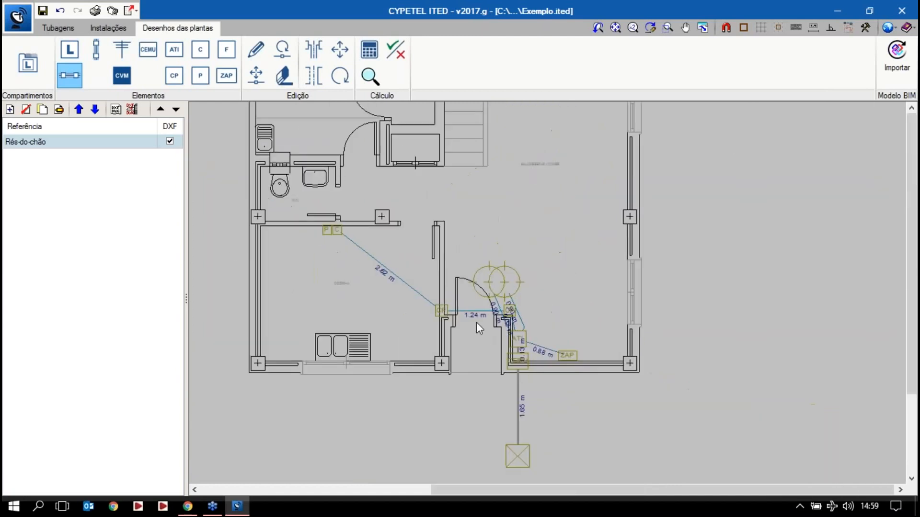
scroll(399, 235, up, 1)
middle_drag(399, 236, 429, 281)
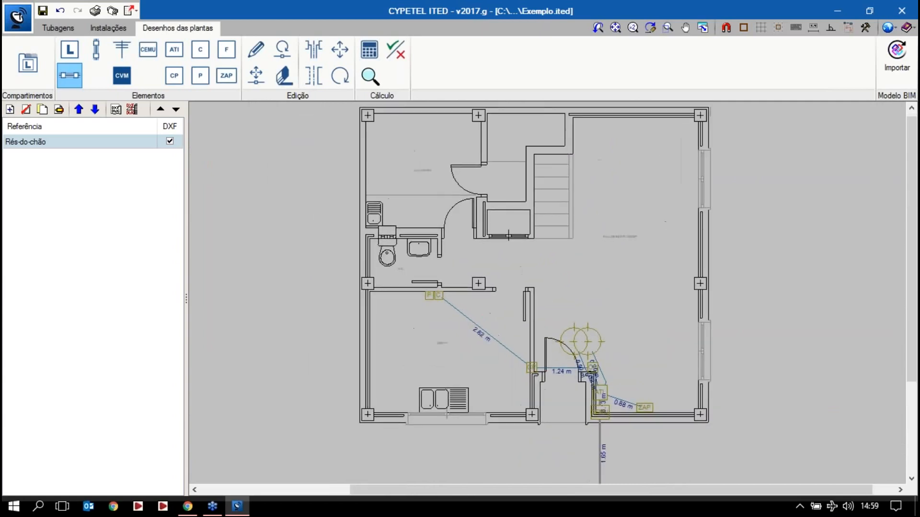
click(9, 110)
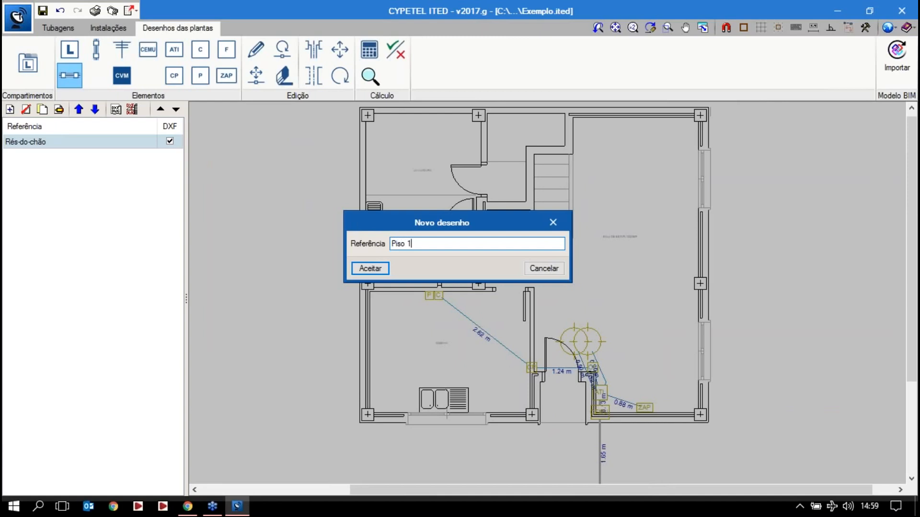
click(376, 268)
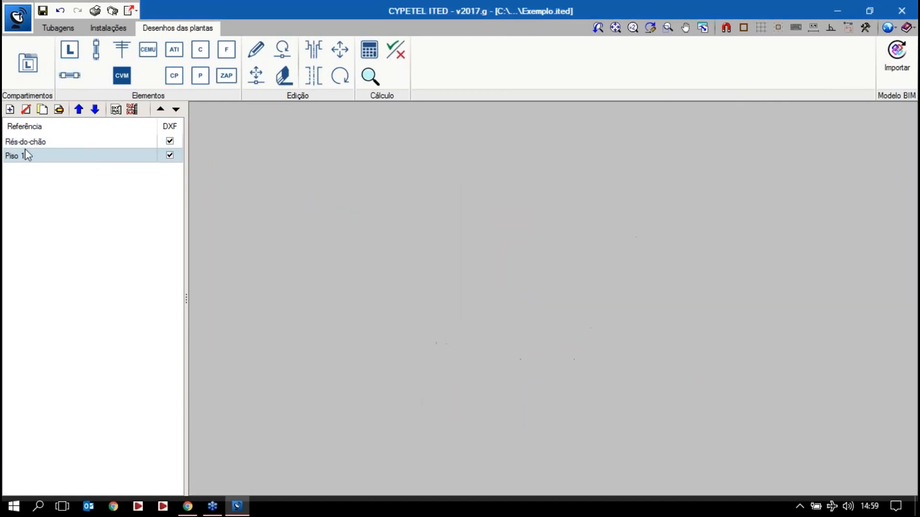
Show the "Piso 1 Ited Unifamiliar" DXF plan as the background of the Piso 1 drawing
click(133, 110)
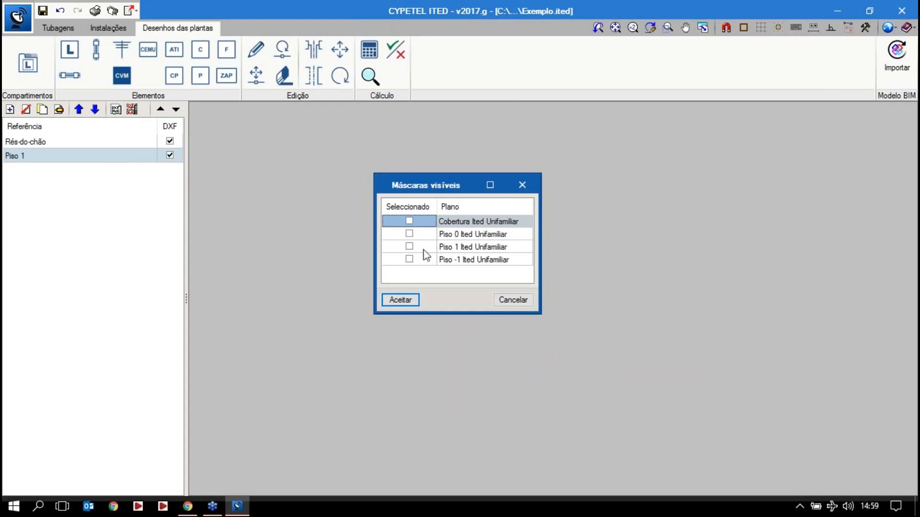
click(409, 246)
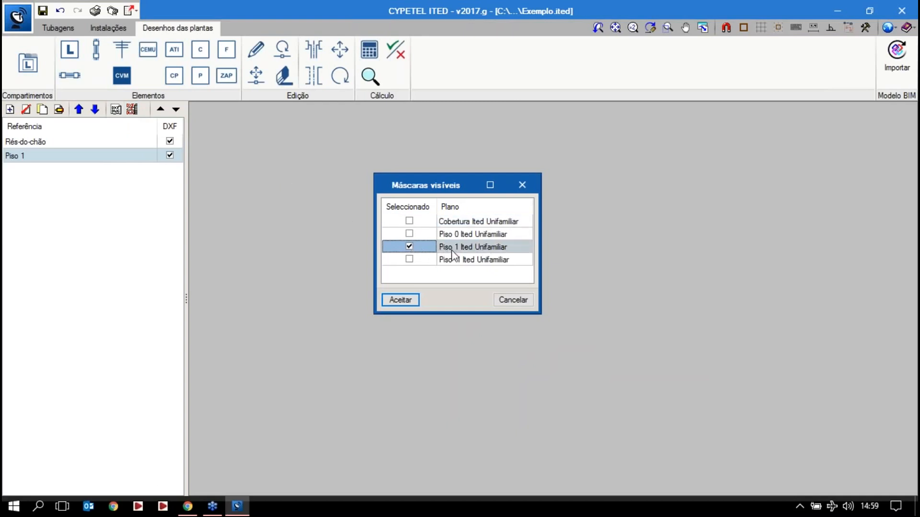
click(386, 299)
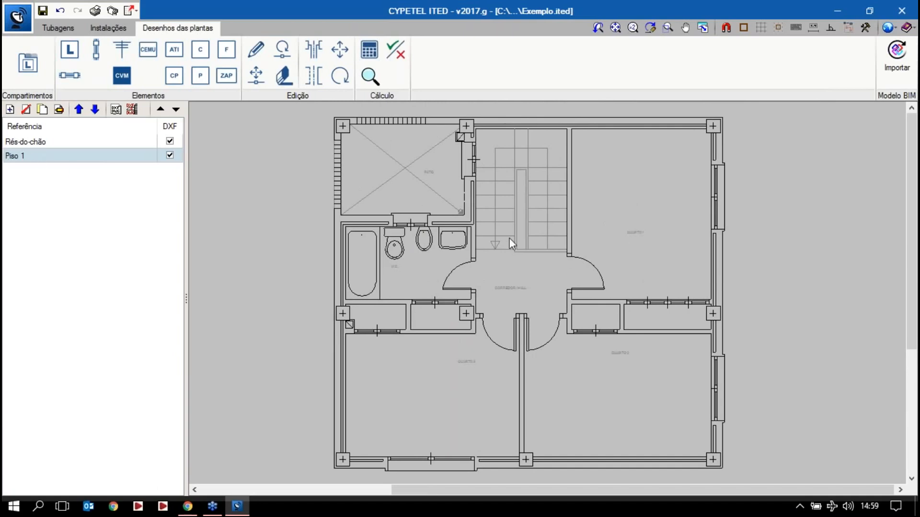
Place a CP box in Quarto 1, in the corner behind the door beside the corridor
scroll(546, 297, up, 5)
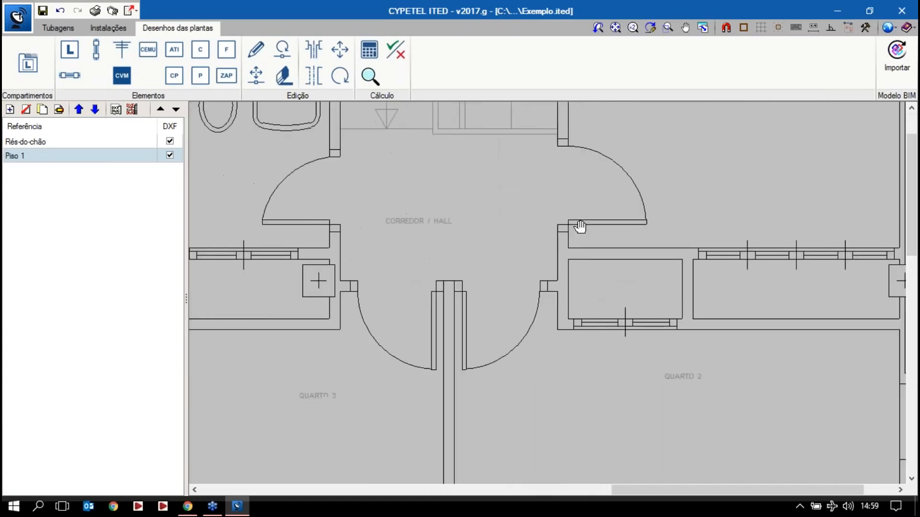
click(174, 49)
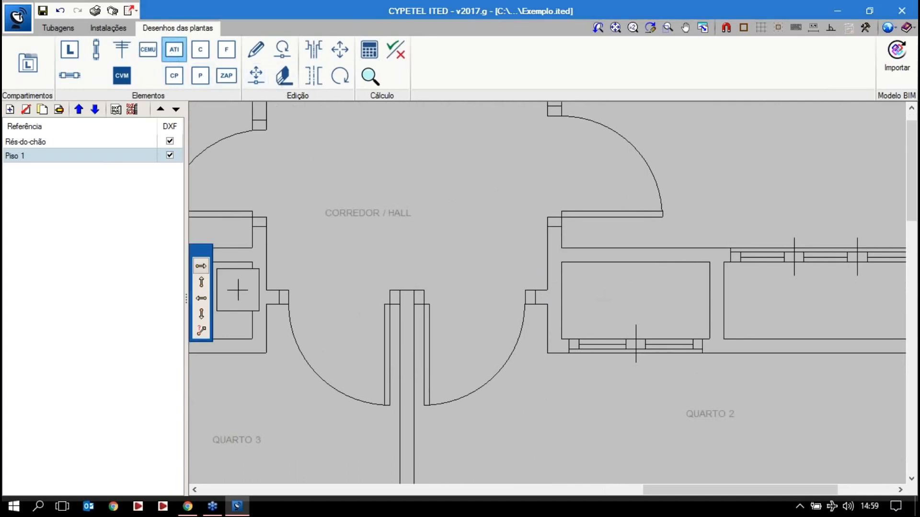
click(174, 76)
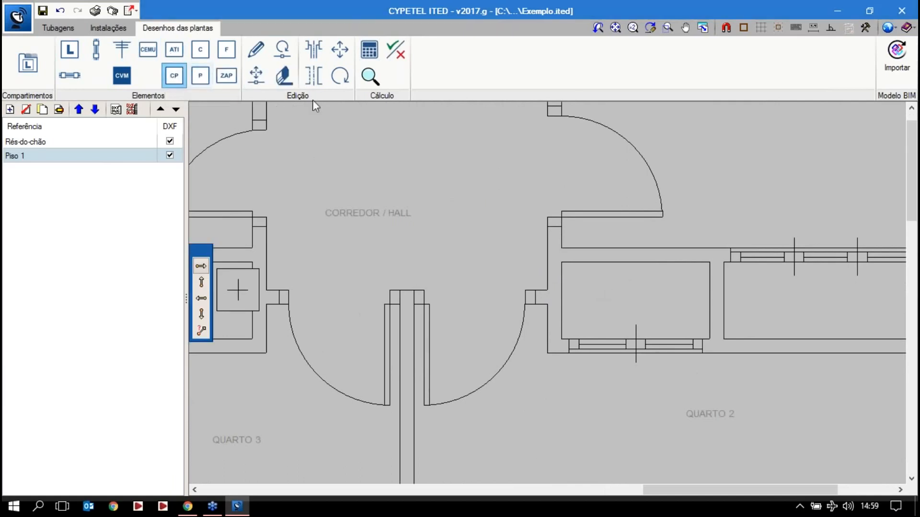
scroll(568, 266, up, 1)
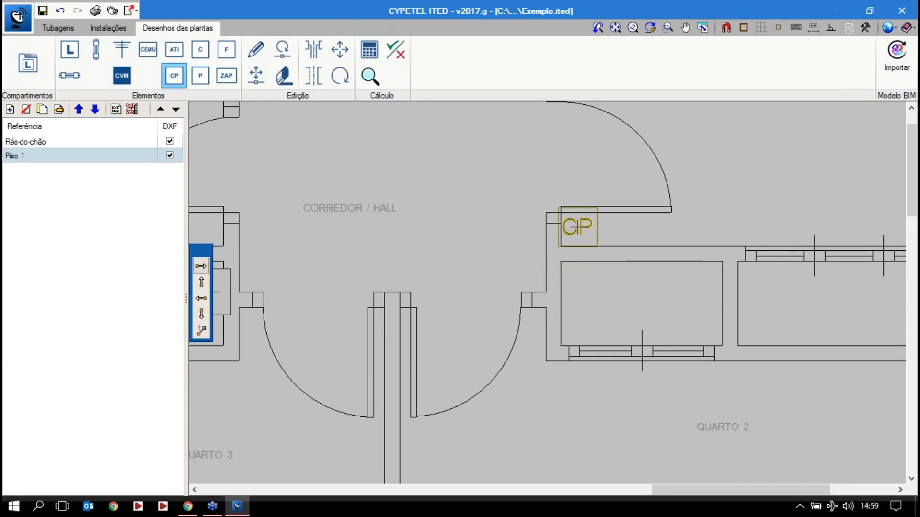
click(579, 243)
scroll(589, 231, down, 2)
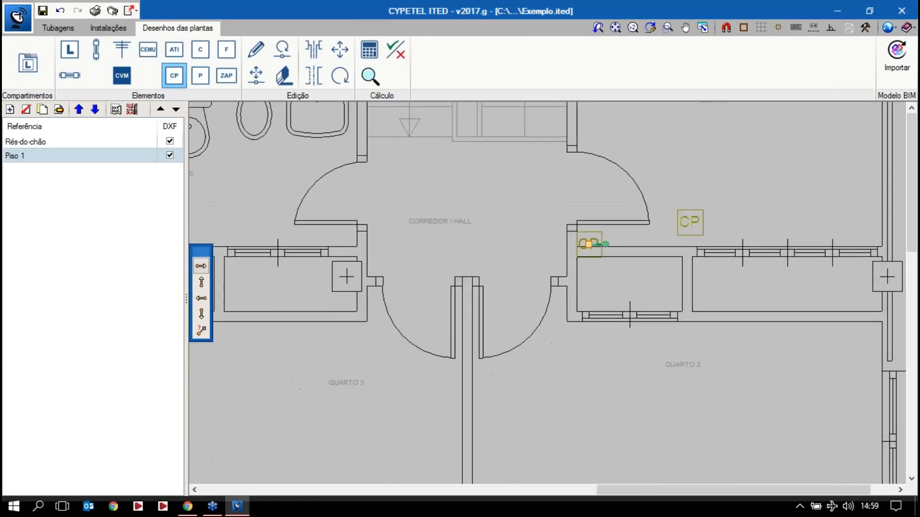
Place one vertical conduit on the CP box in Quarto 1 and another beside it in the corridor
click(96, 49)
scroll(280, 155, up, 2)
click(717, 281)
scroll(646, 259, down, 1)
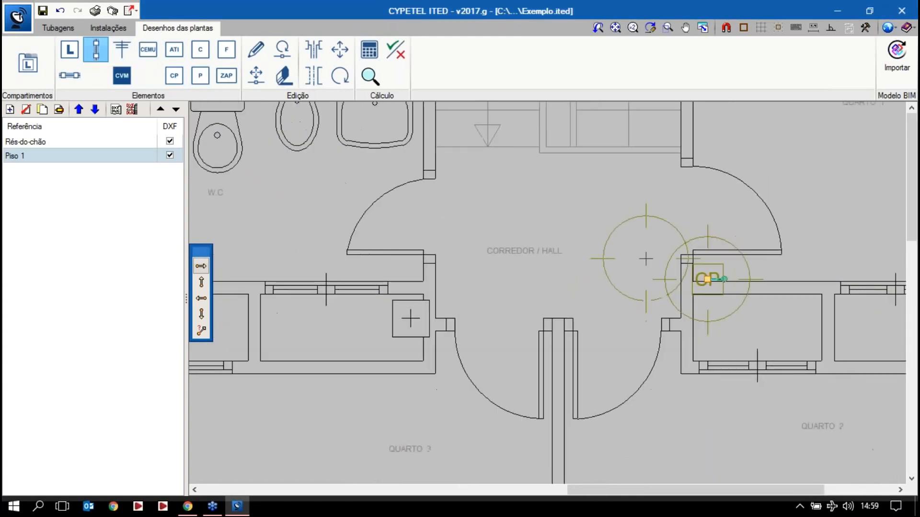
scroll(646, 258, down, 1)
scroll(640, 265, up, 1)
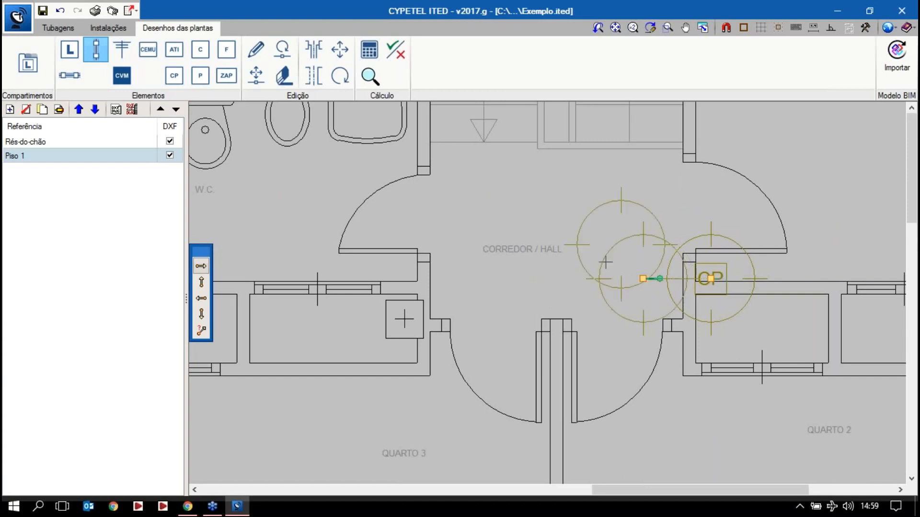
Place a second CP box in the corridor, at the end of the wall between Quarto 3 and Quarto 2
scroll(661, 240, down, 2)
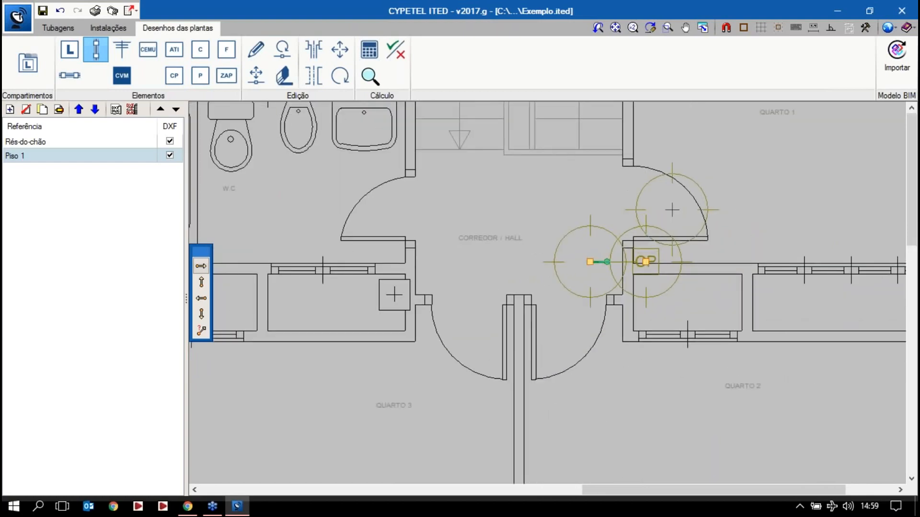
scroll(672, 180, down, 1)
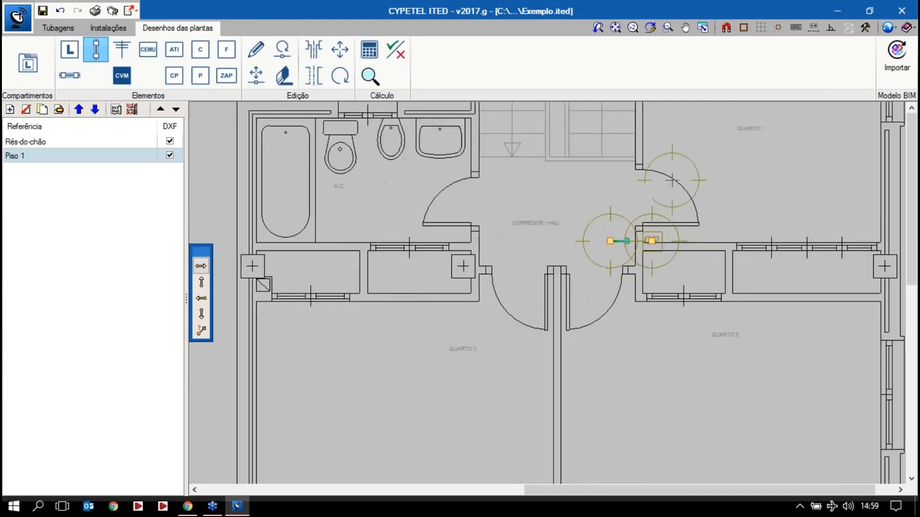
scroll(672, 180, down, 2)
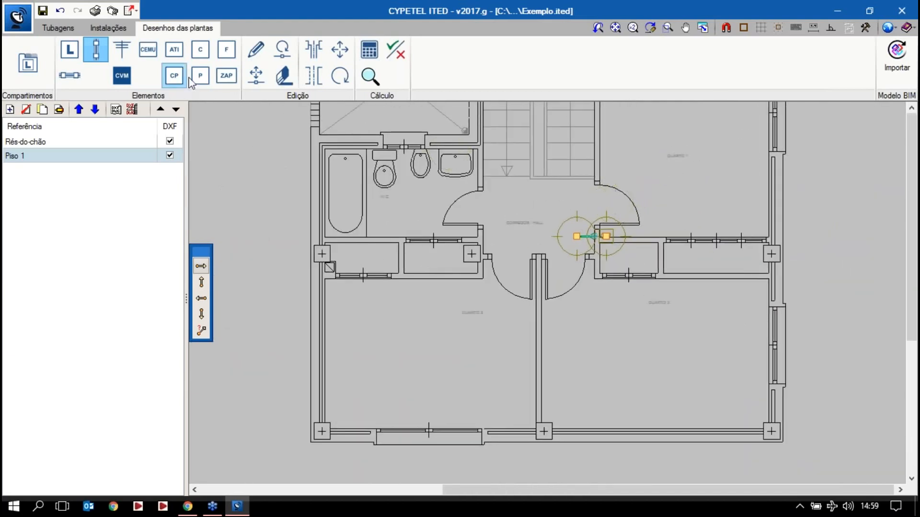
click(178, 79)
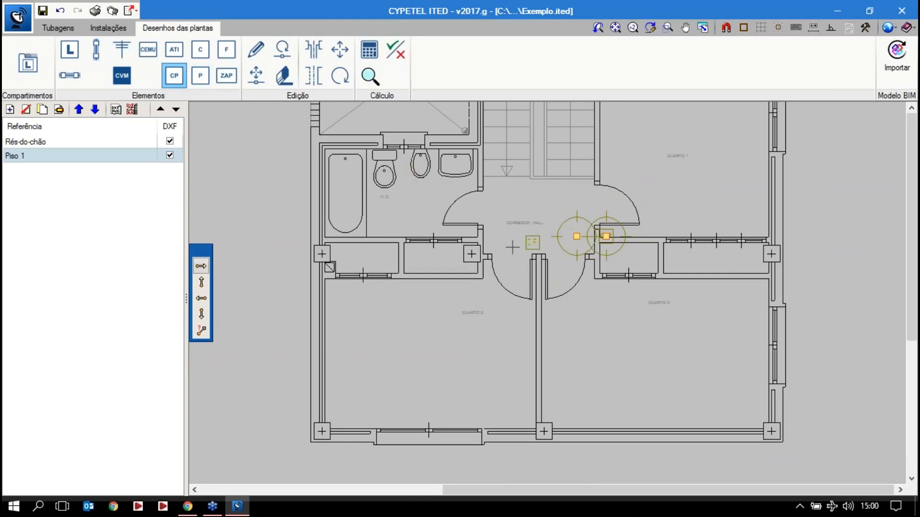
click(539, 246)
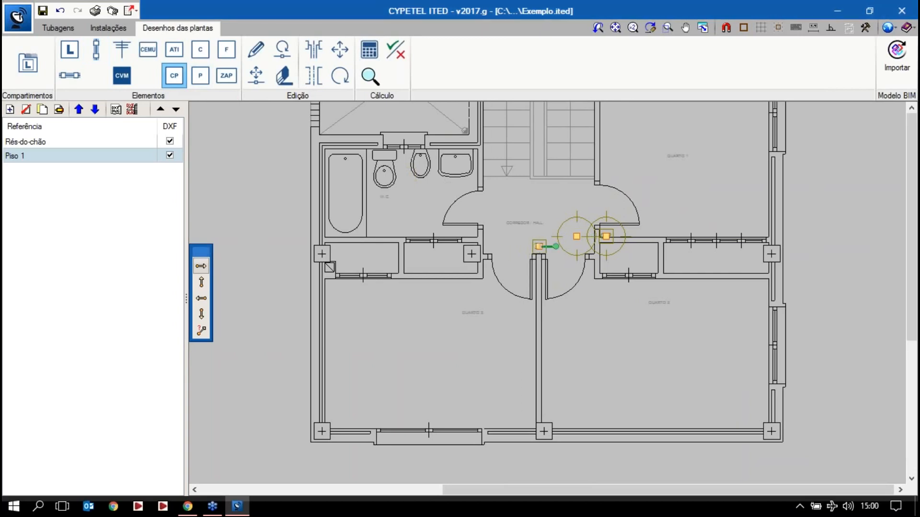
Place a C outlet on the upper wall of Quarto 1 and on the left walls of Quarto 2 and Quarto 3
click(202, 52)
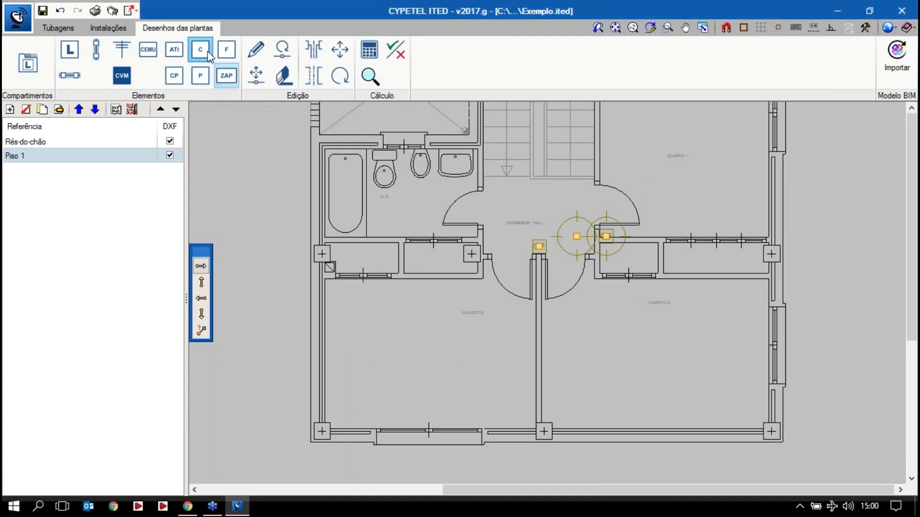
scroll(589, 354, down, 3)
scroll(642, 178, up, 2)
scroll(642, 178, up, 1)
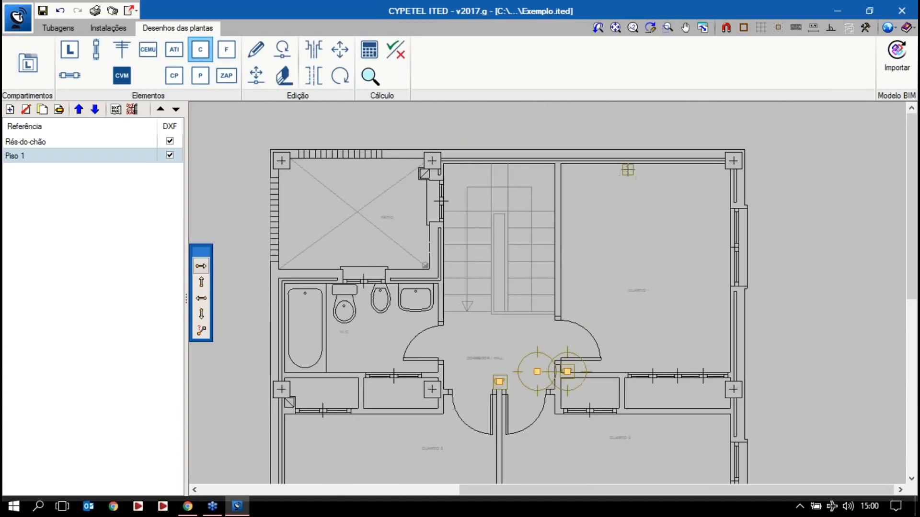
scroll(613, 237, down, 2)
scroll(500, 321, up, 4)
click(503, 315)
middle_drag(409, 314, 594, 331)
scroll(538, 234, up, 1)
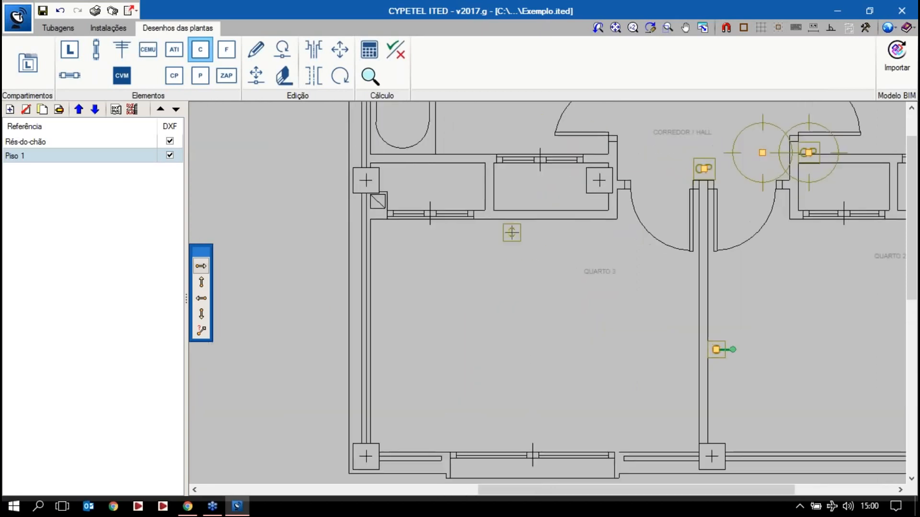
click(379, 323)
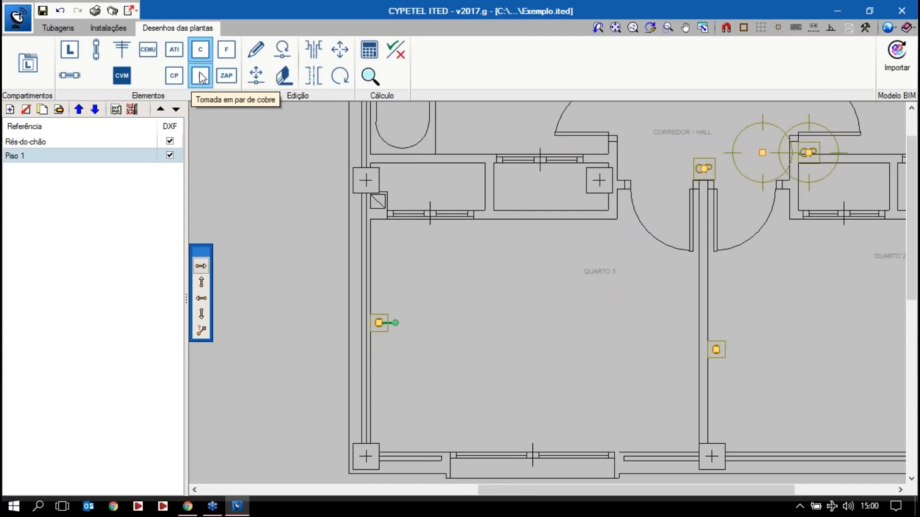
Place a copper-pair outlet (P) next to each C outlet in Quarto 3, Quarto 2 and Quarto 1
click(200, 75)
scroll(422, 398, up, 2)
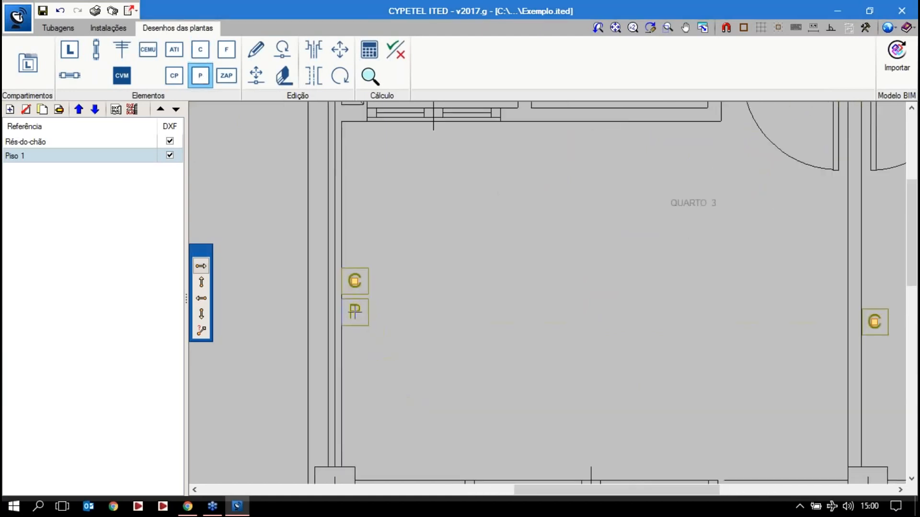
click(355, 312)
scroll(532, 341, down, 2)
middle_drag(702, 328, 582, 332)
scroll(582, 332, up, 2)
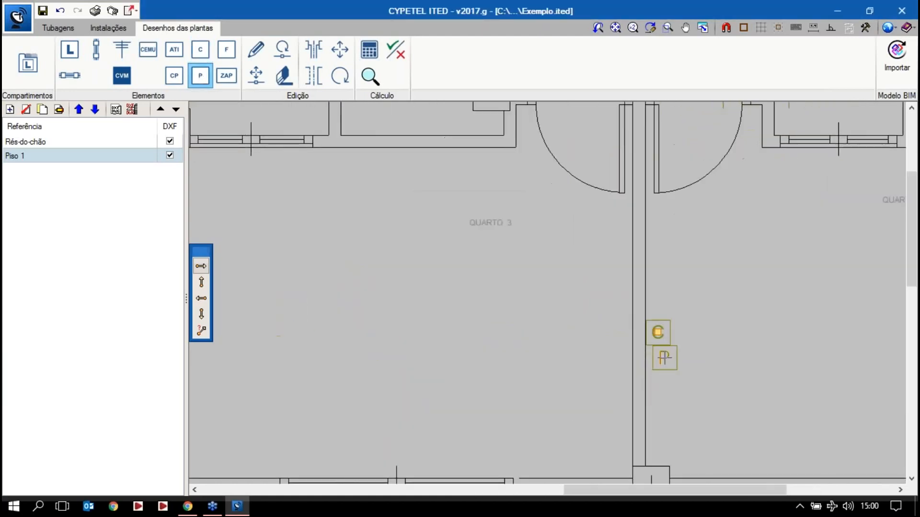
click(657, 365)
scroll(694, 297, down, 2)
scroll(723, 224, up, 10)
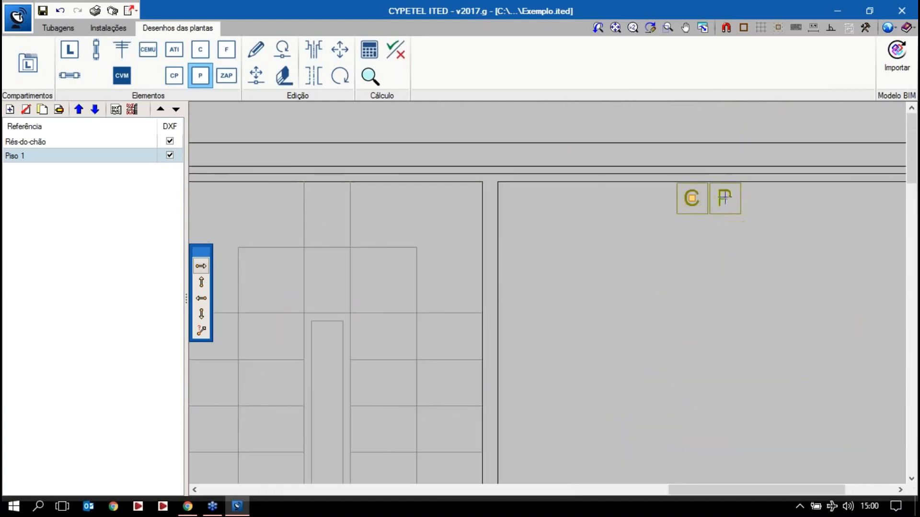
scroll(731, 265, down, 5)
scroll(599, 302, up, 3)
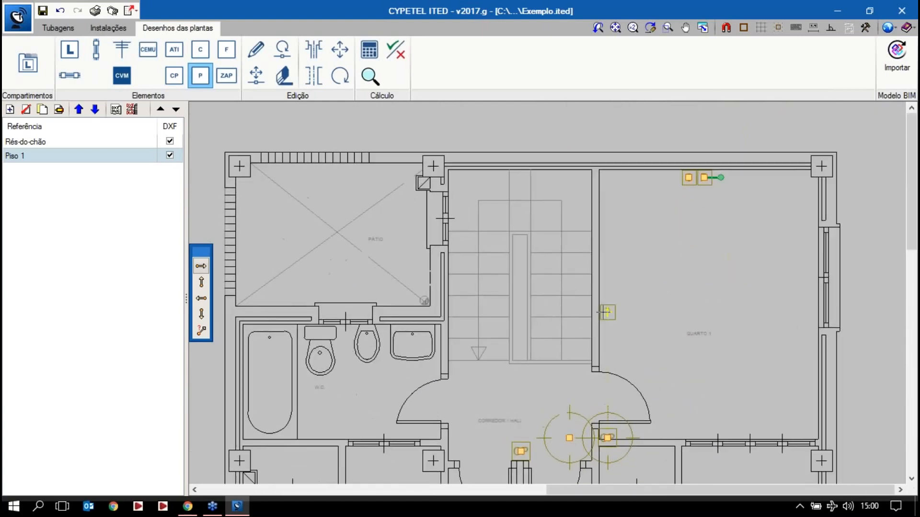
scroll(627, 222, down, 4)
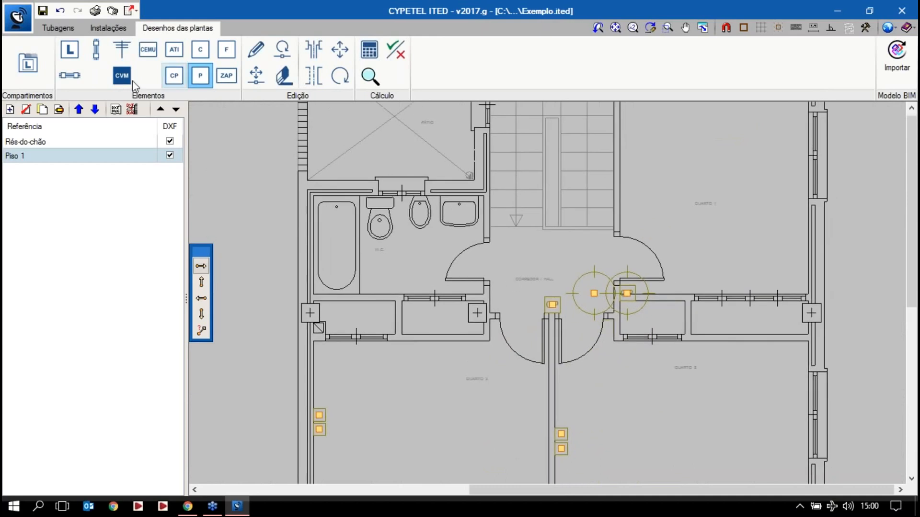
Connect the Quarto 1 CP box to the corridor CP box with a "Ligação ATI - TT" conduit about 0.97 m long
click(69, 75)
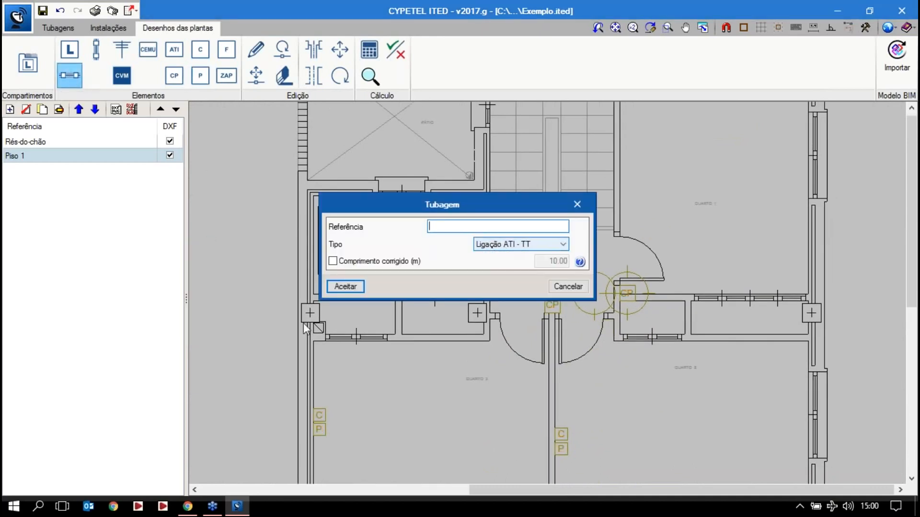
click(339, 287)
scroll(602, 362, up, 2)
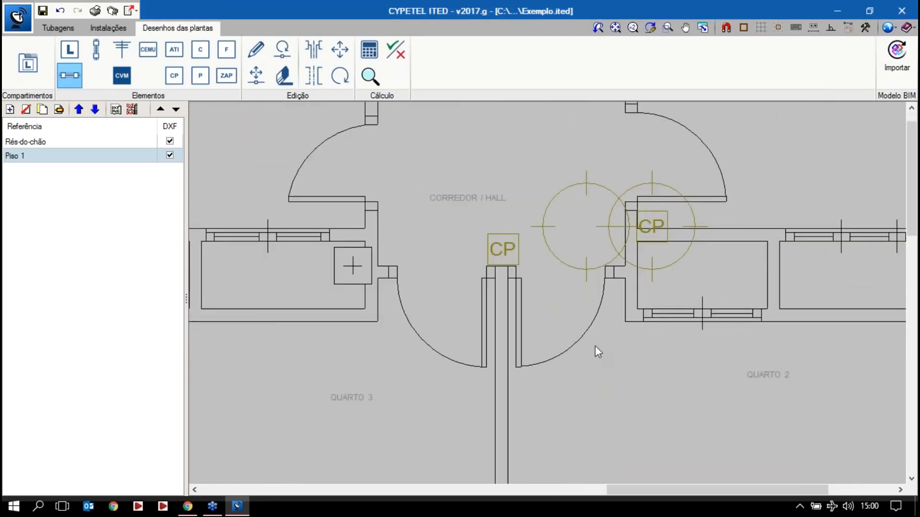
scroll(596, 339, up, 2)
click(686, 169)
click(458, 211)
scroll(467, 251, down, 3)
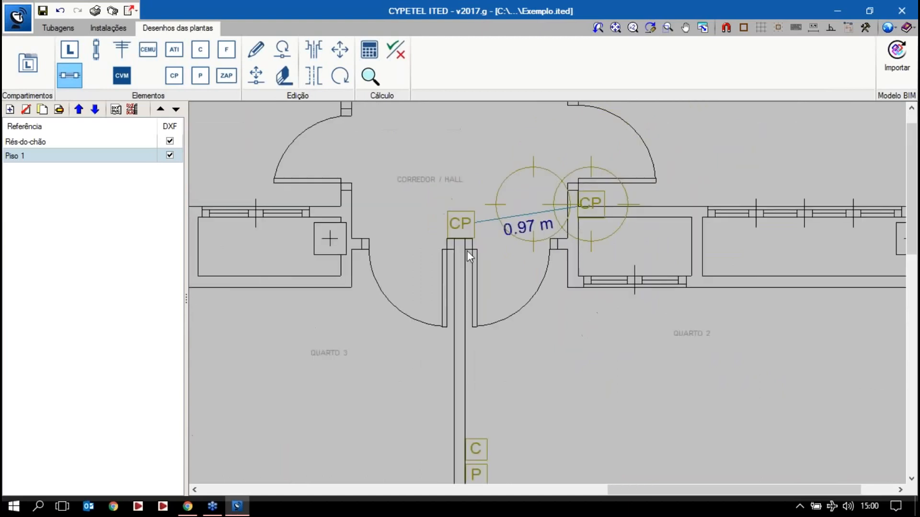
Connect the corridor CP box to the C outlets with conduits of about 1.90 m to Quarto 2 and about 3.94 m to Quarto 3
middle_drag(467, 252, 659, 207)
click(651, 180)
click(664, 205)
click(668, 405)
scroll(559, 278, down, 1)
click(642, 192)
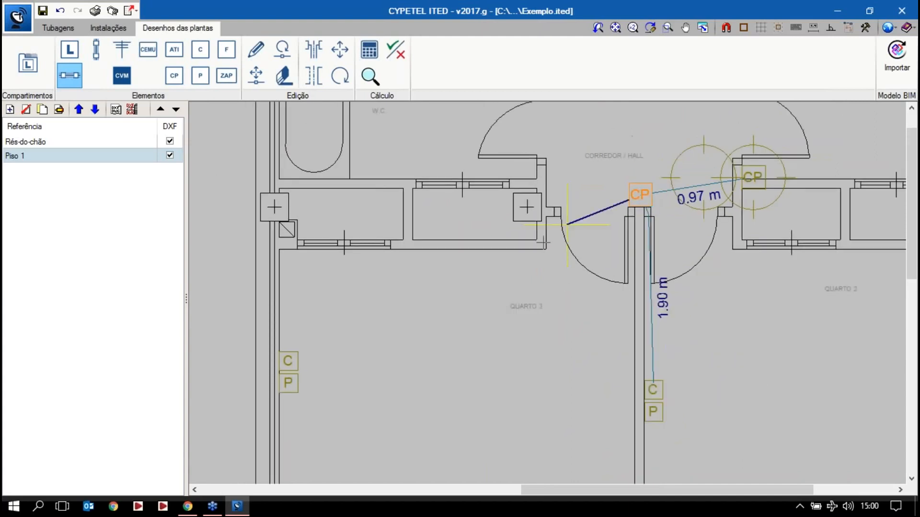
click(288, 360)
scroll(564, 317, down, 2)
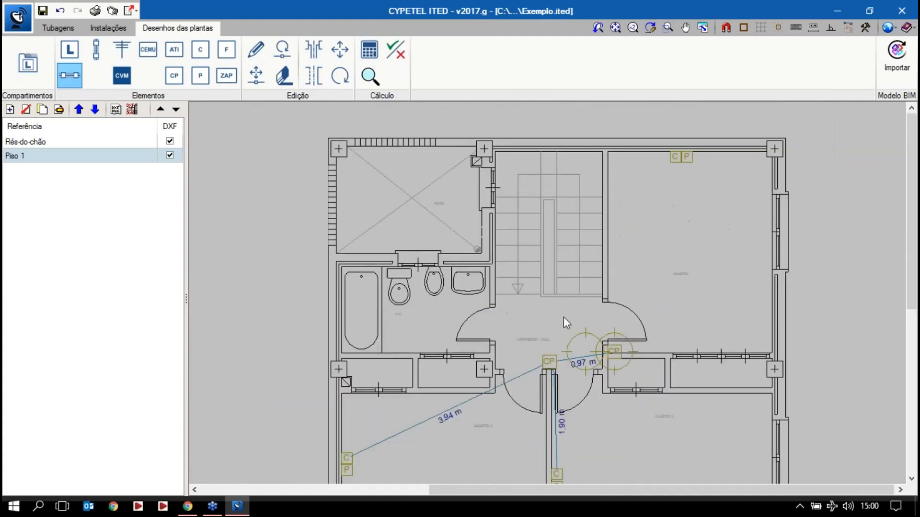
Connect the Quarto 1 CP box to the C outlet on the room's upper wall with a conduit about 3.59 m long
scroll(564, 317, up, 3)
scroll(812, 260, up, 2)
click(596, 382)
scroll(671, 216, down, 2)
click(677, 218)
scroll(697, 306, down, 2)
scroll(675, 254, up, 3)
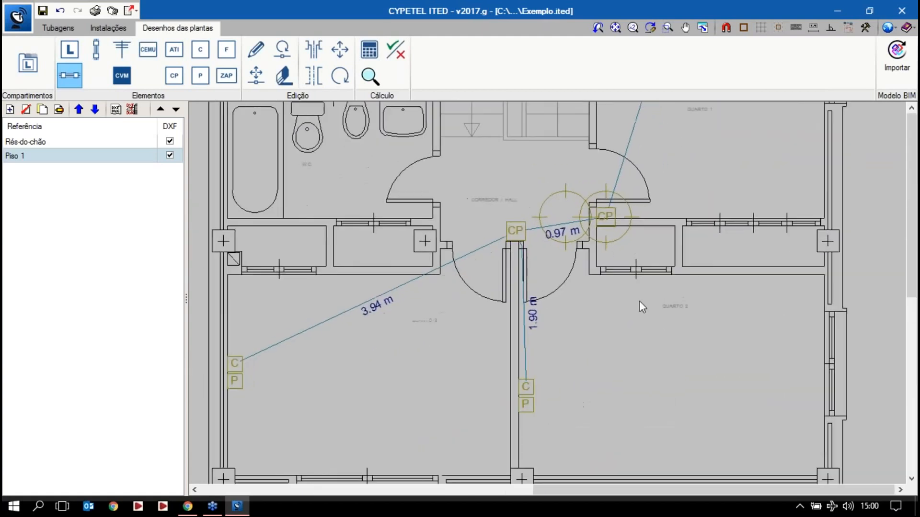
scroll(657, 391, up, 3)
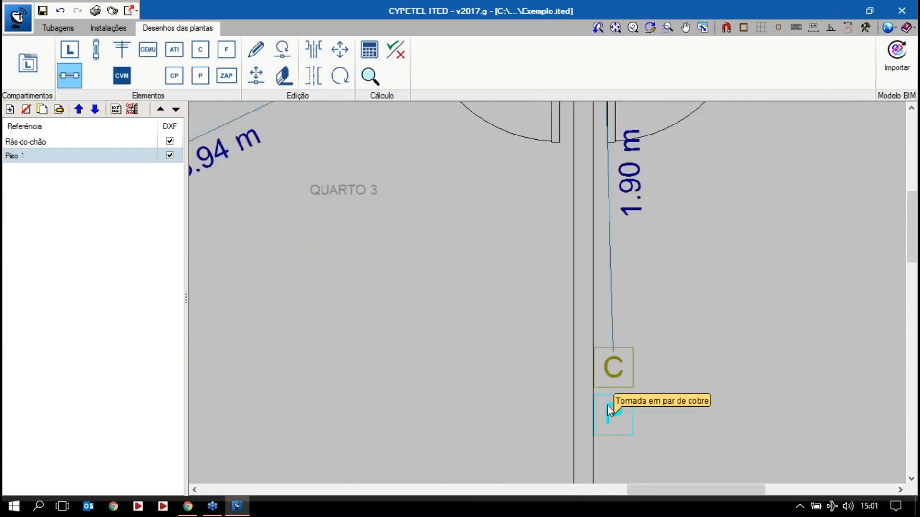
scroll(704, 288, down, 3)
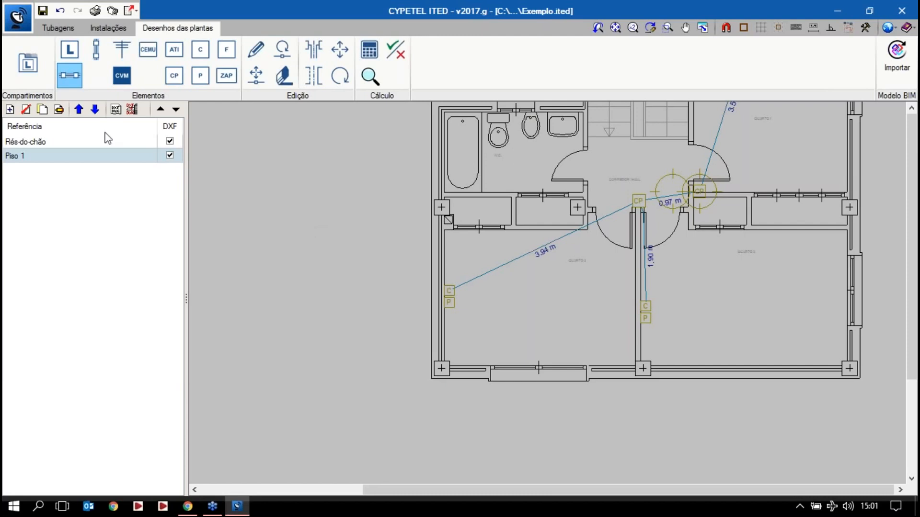
Create a new plan drawing named Cobertura and assign the roof DXF as its background template
click(9, 109)
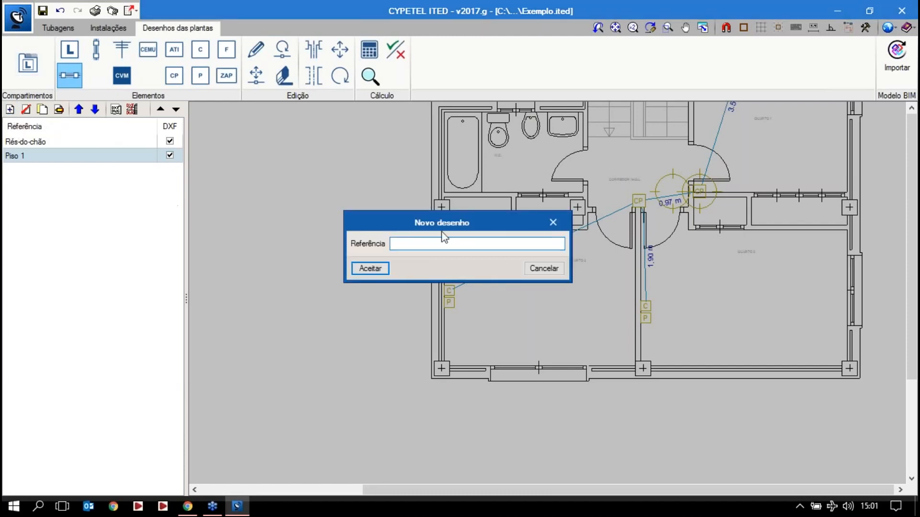
text(Co)
click(367, 268)
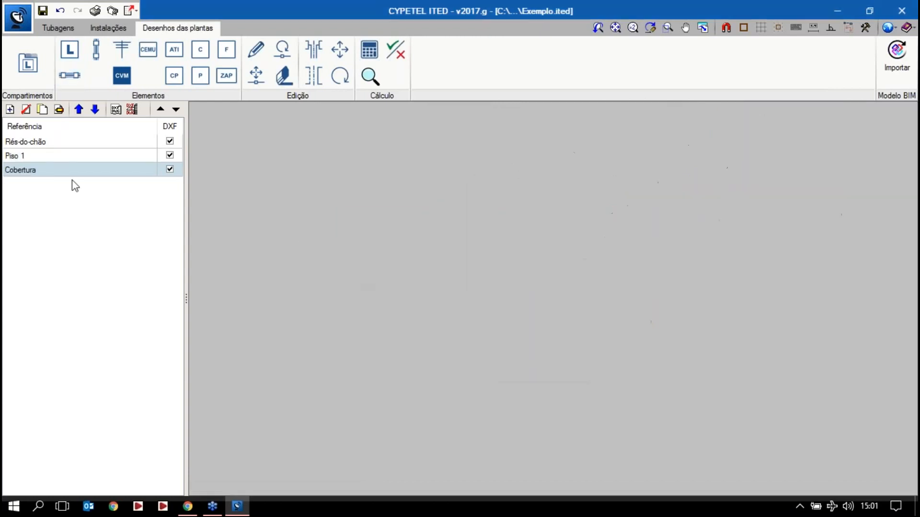
click(133, 109)
click(409, 220)
click(400, 300)
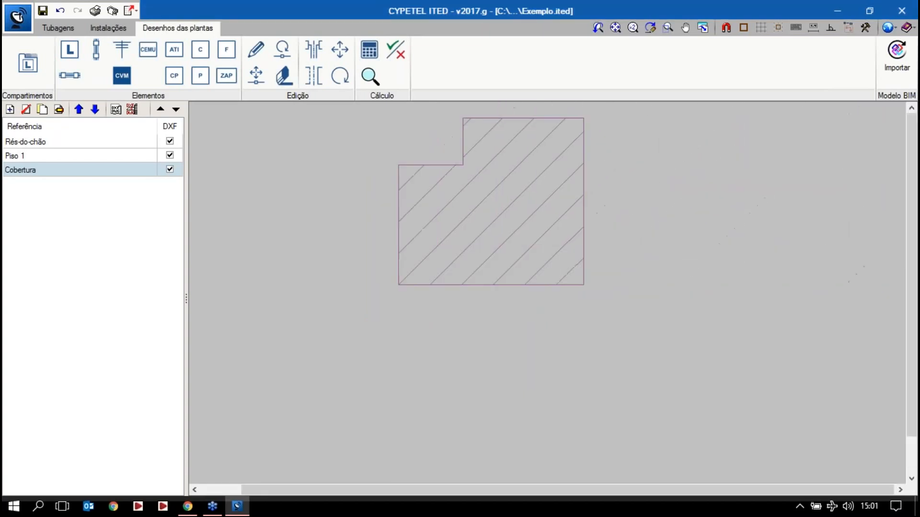
Place a riser column near the middle of the Cobertura plan and an antenna just below and to its left
click(96, 47)
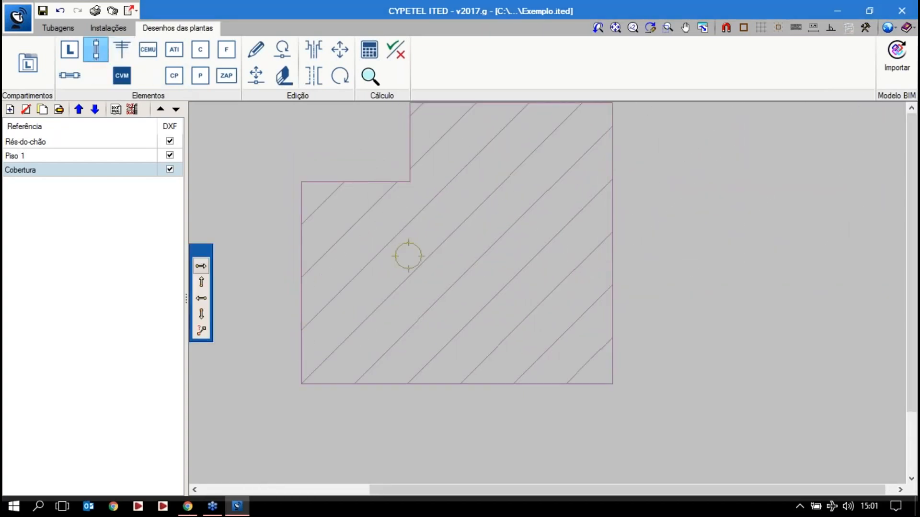
click(458, 248)
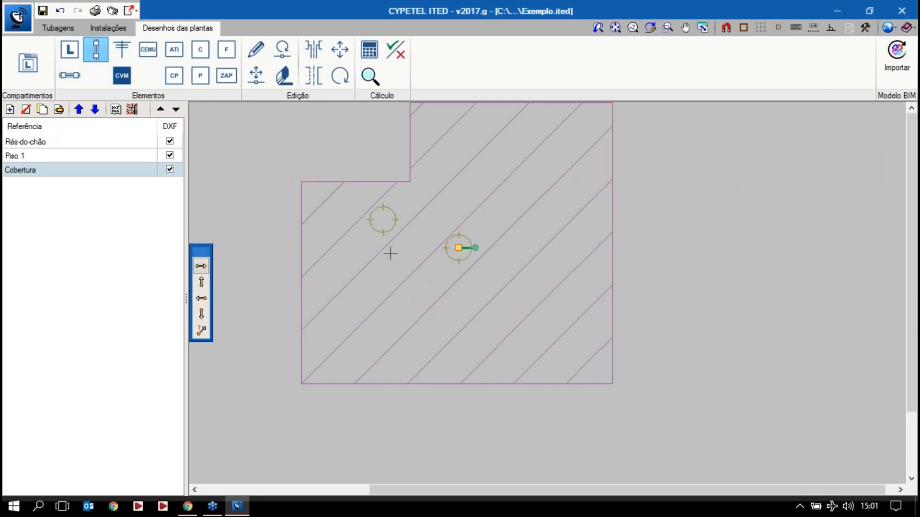
scroll(438, 255, up, 2)
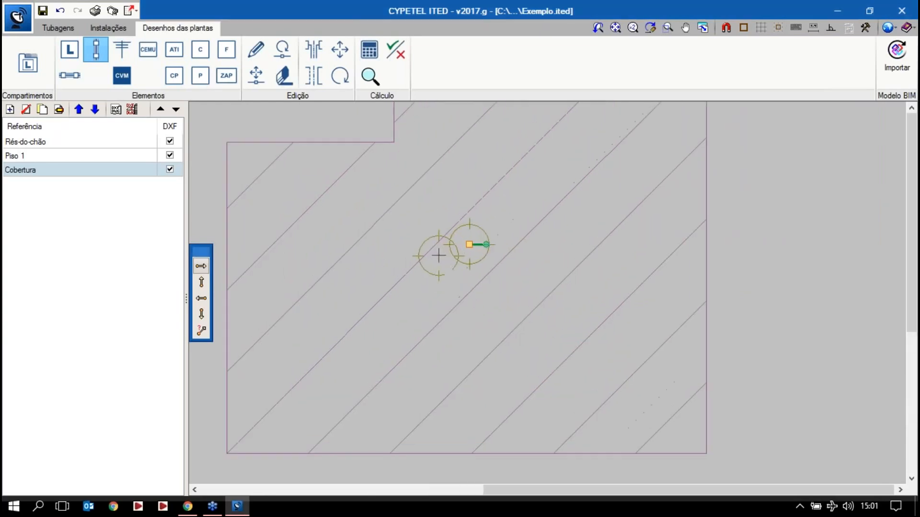
click(123, 53)
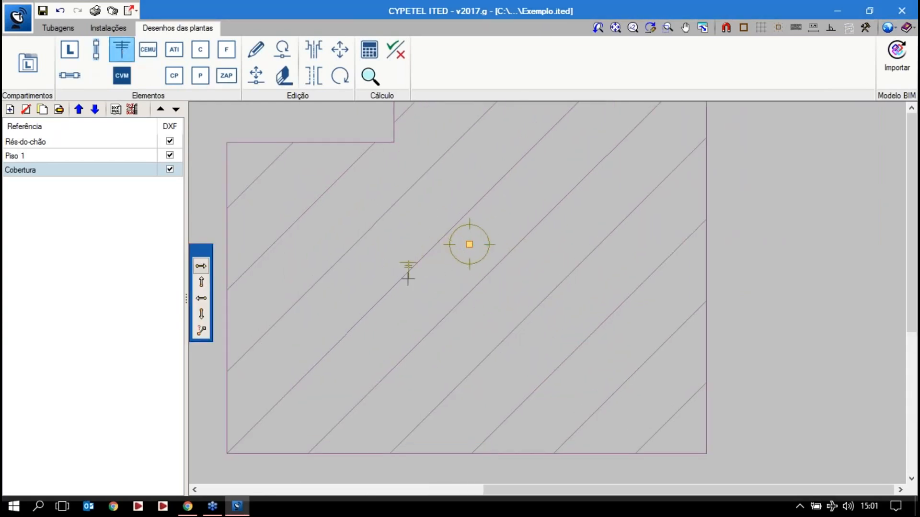
click(416, 302)
scroll(433, 292, up, 1)
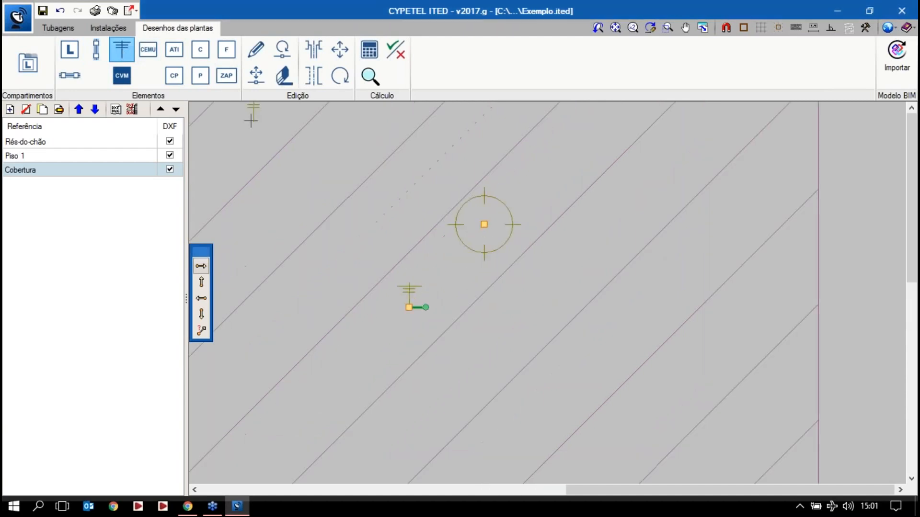
Connect the roof riser column to the antenna with a PAT-type conduit about 0.93 m long
click(72, 77)
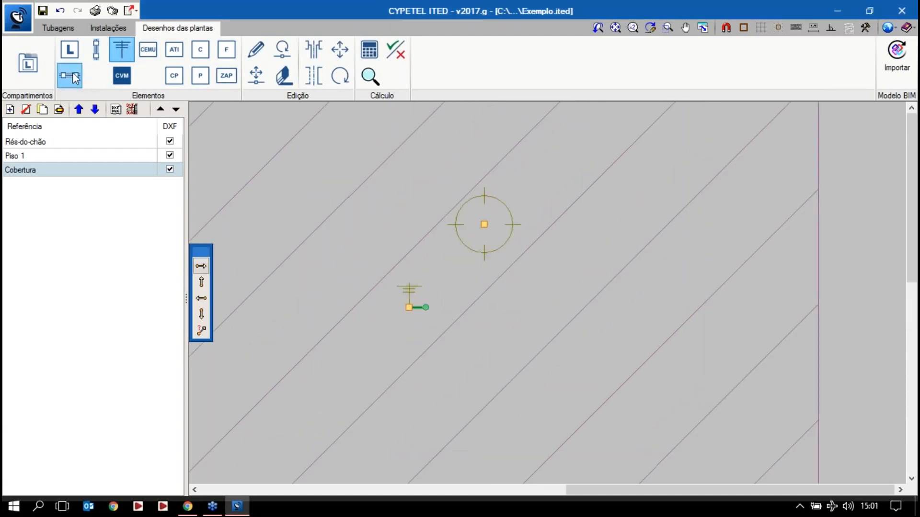
click(549, 246)
click(502, 259)
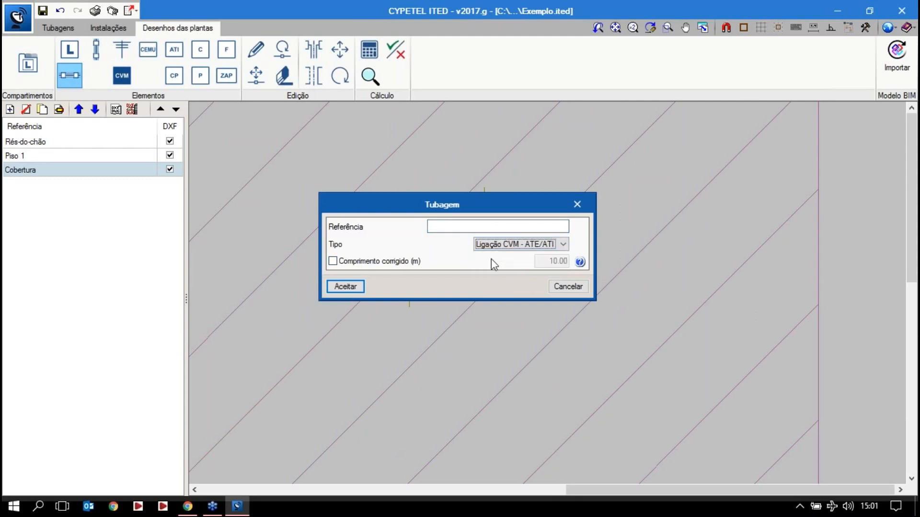
click(487, 244)
click(490, 260)
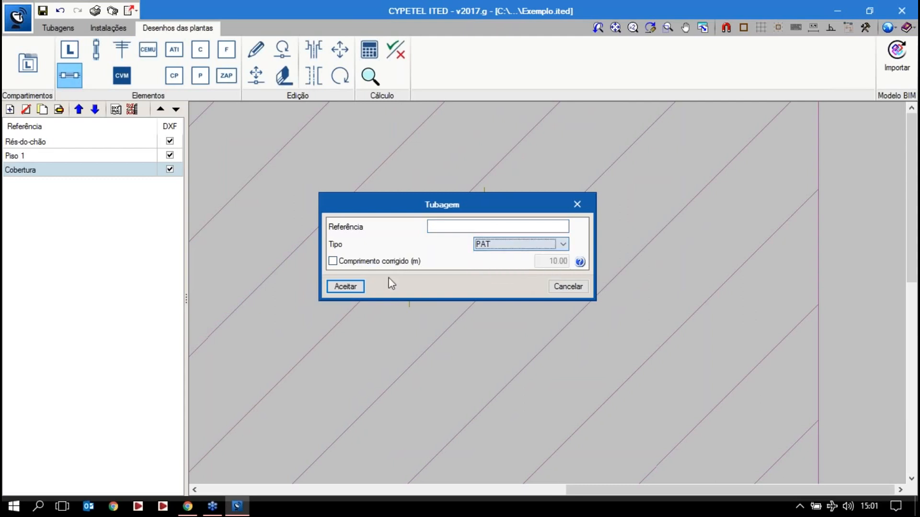
click(338, 289)
click(481, 226)
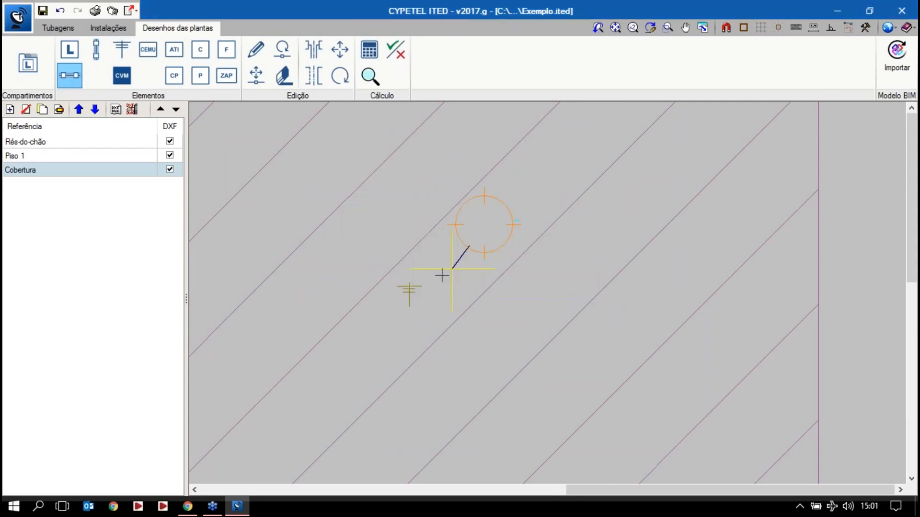
click(409, 307)
scroll(485, 273, down, 2)
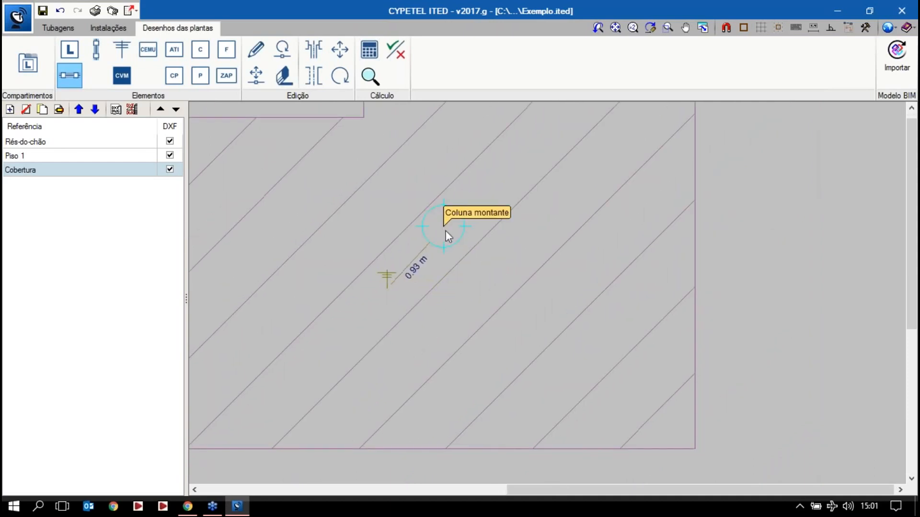
scroll(427, 261, down, 3)
scroll(416, 252, up, 2)
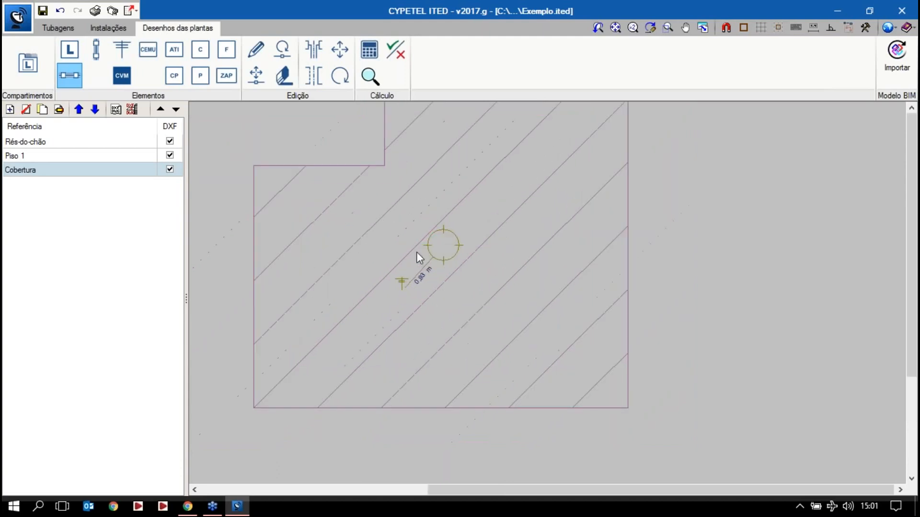
Review the Piso 1, Cobertura and Rés-do-chão plans one after another
click(82, 145)
click(84, 156)
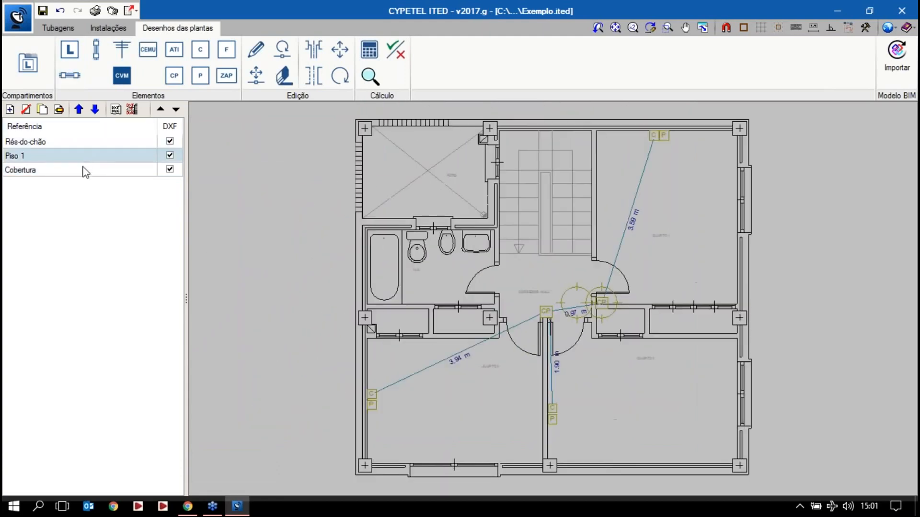
click(85, 170)
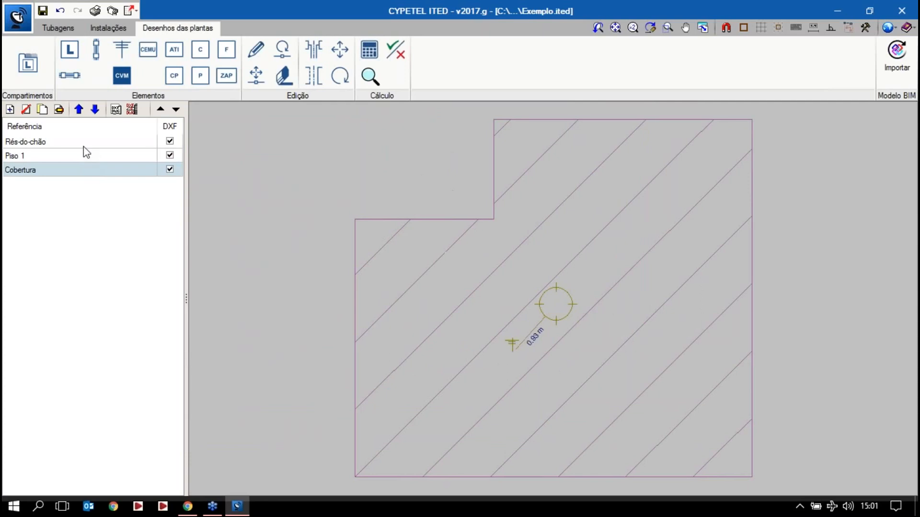
click(85, 144)
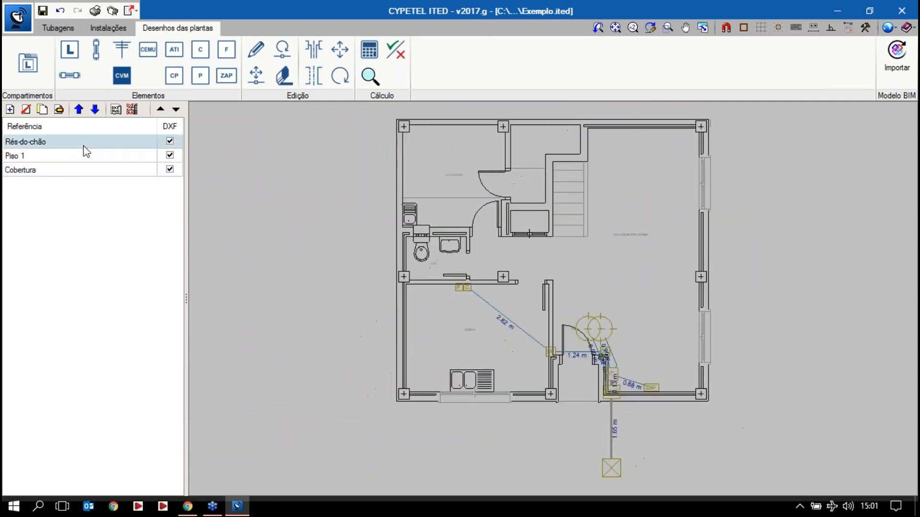
Open the selection of drawings for output and exclude all the listed scheme drawings from drawing
click(112, 11)
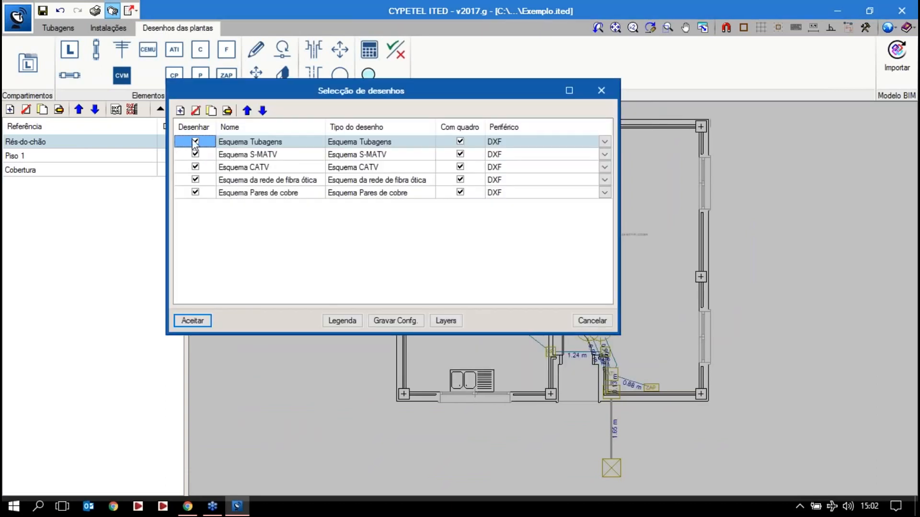
right_click(194, 136)
click(209, 152)
Add a "Desenhos das plantas" drawing at scale 1:100 that includes Rés-do-chão, Piso 1 and Cobertura
click(181, 110)
click(353, 110)
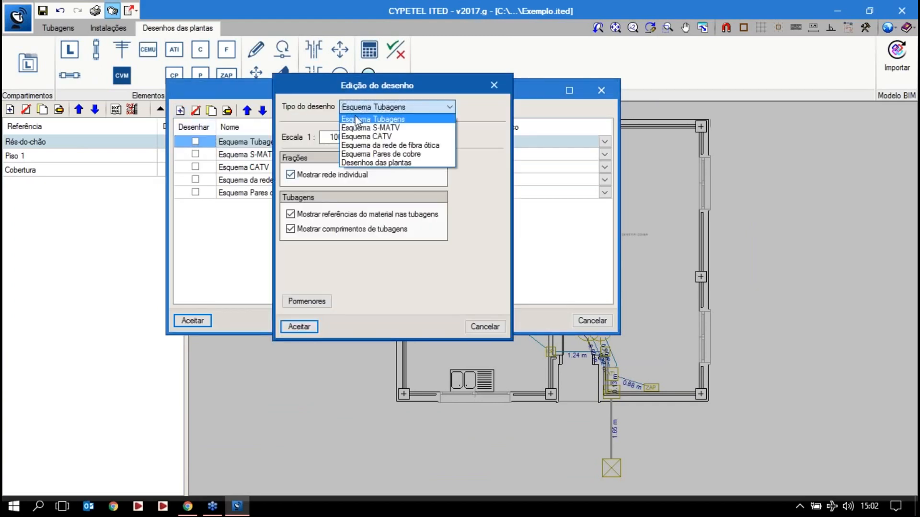
click(386, 163)
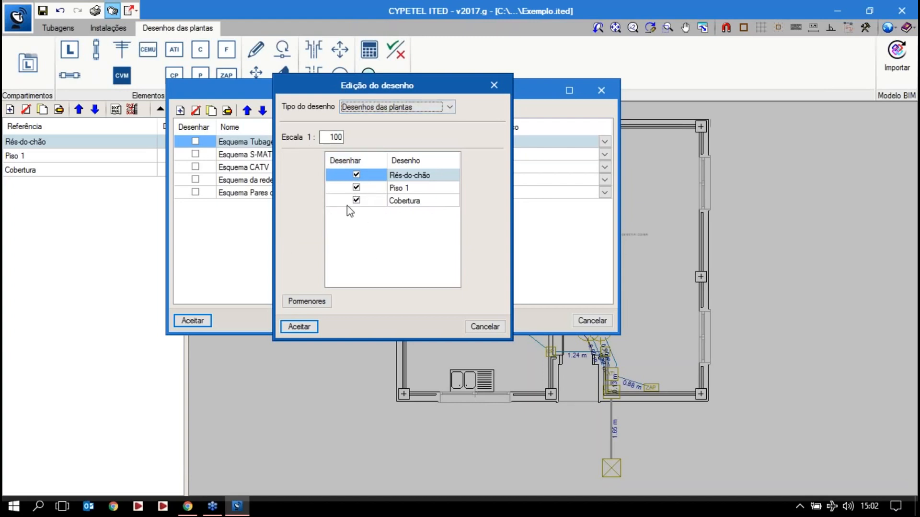
click(335, 137)
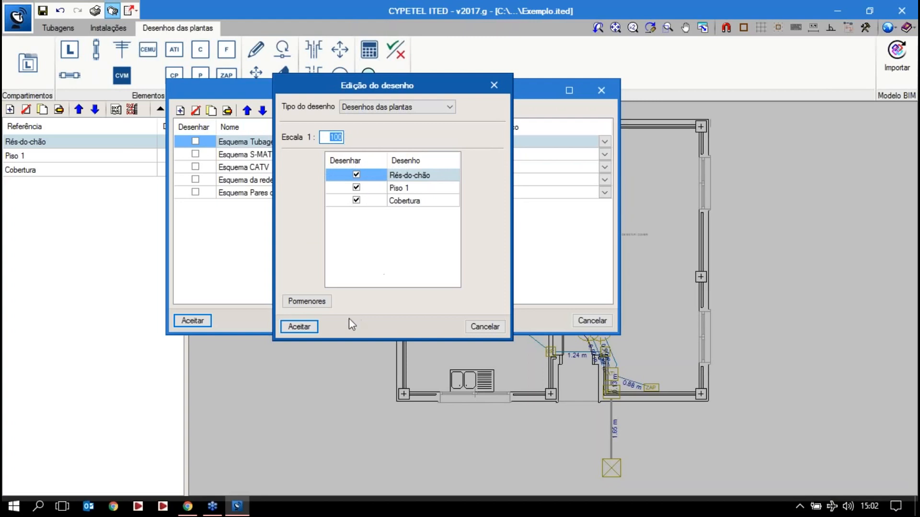
click(298, 326)
Generate the drawing composition from the selection and show all drawings in full detail
click(200, 322)
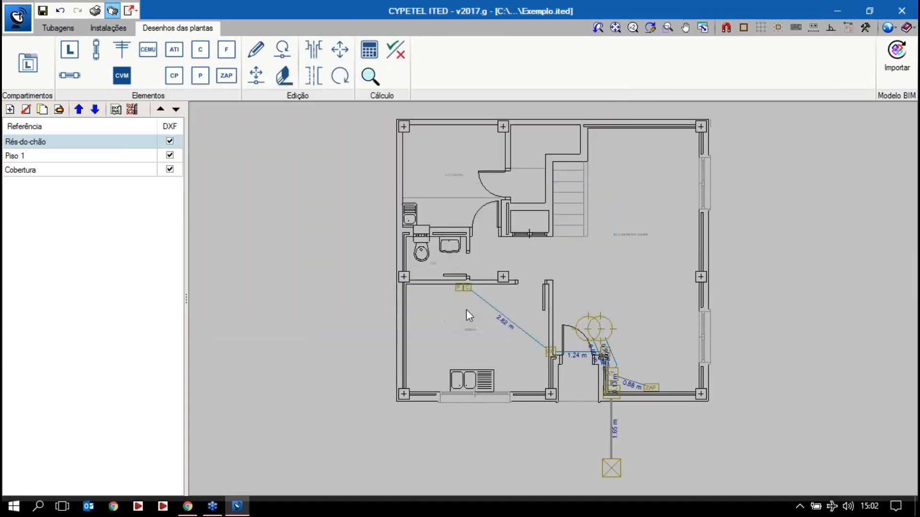
click(631, 289)
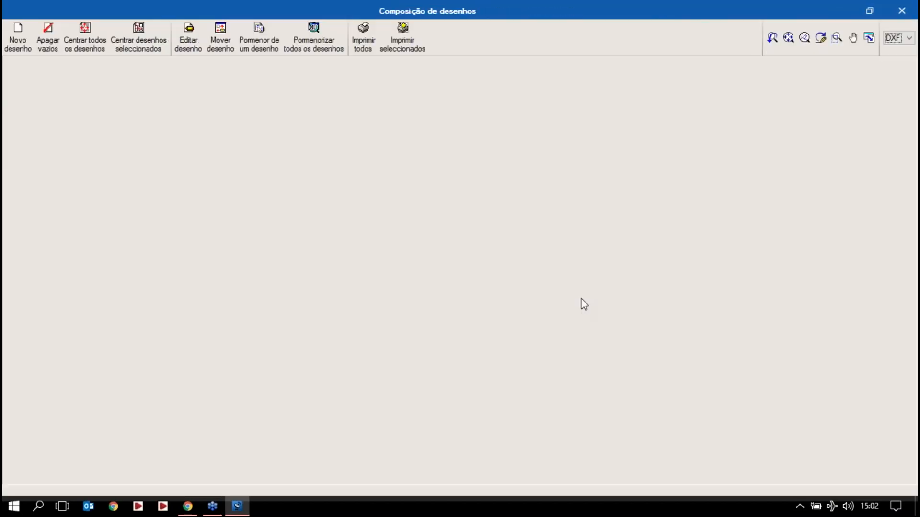
click(306, 41)
Examine the Rés-do-chão, Cobertura and Piso 1 plans on the composed sheet, including their elements and conduit lengths
scroll(488, 264, up, 4)
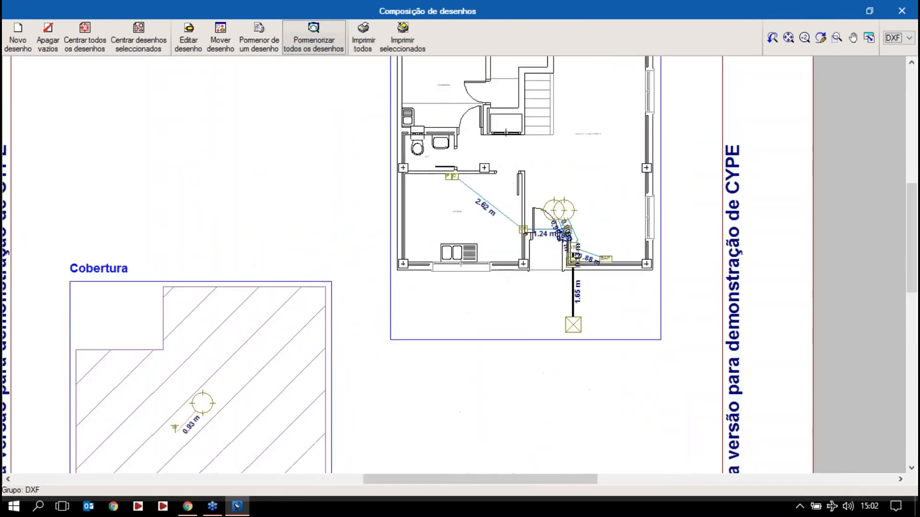
scroll(552, 213, up, 3)
scroll(653, 215, down, 3)
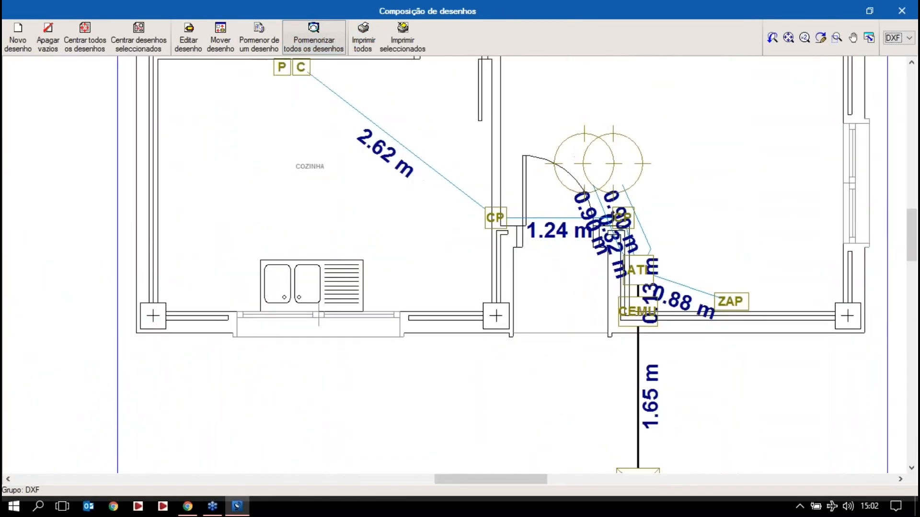
scroll(519, 270, down, 3)
scroll(539, 307, up, 3)
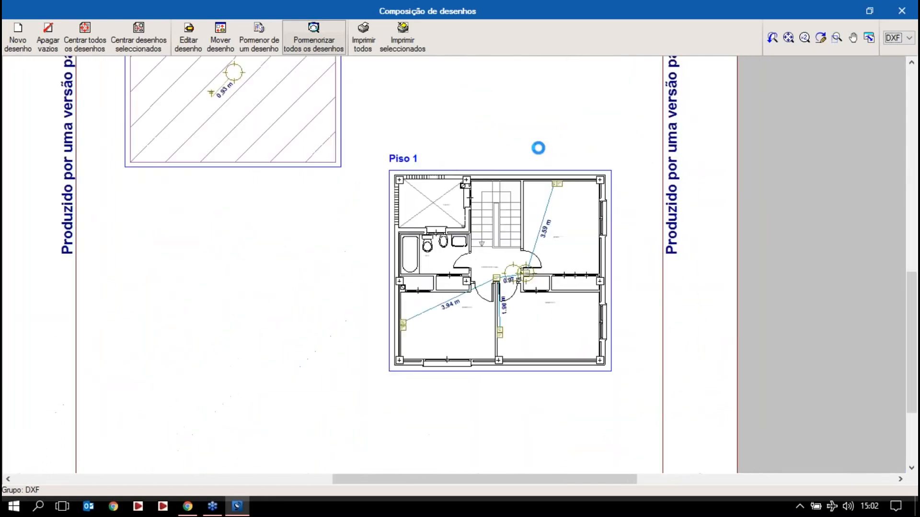
scroll(415, 245, up, 3)
scroll(432, 276, down, 3)
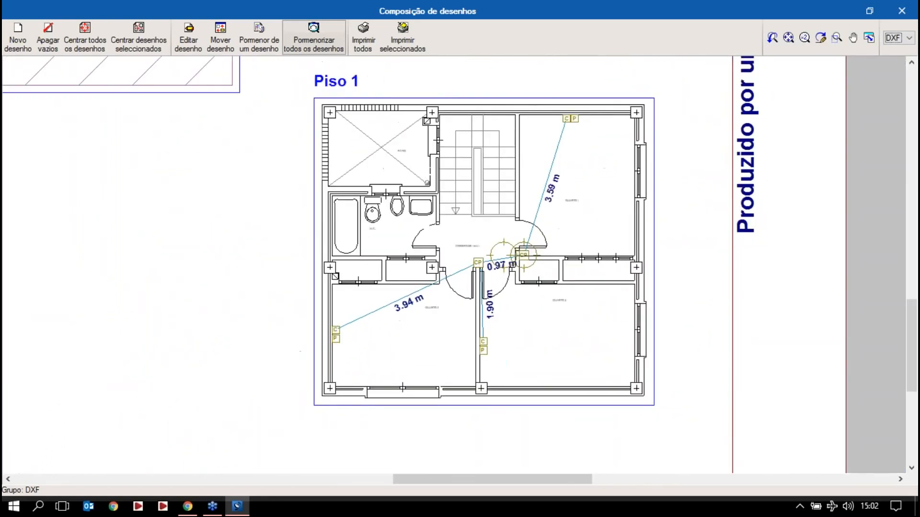
middle_drag(433, 275, 430, 289)
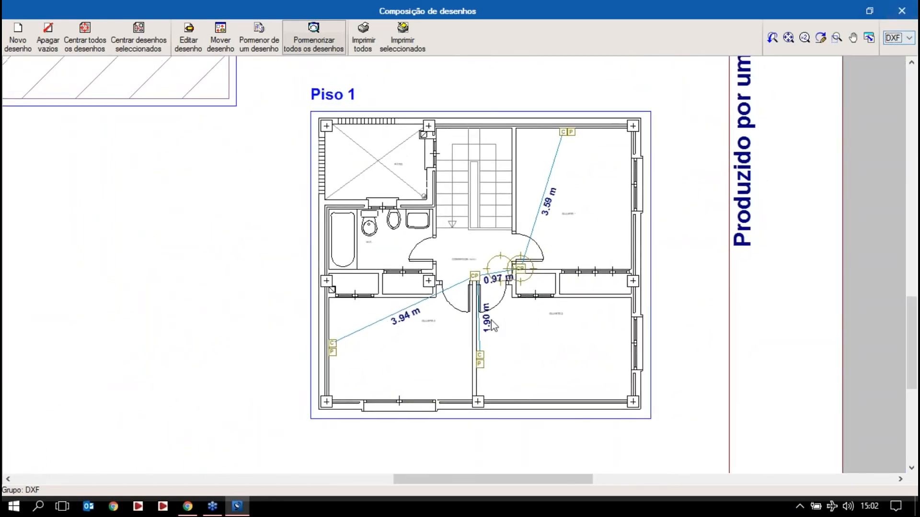
scroll(443, 311, down, 3)
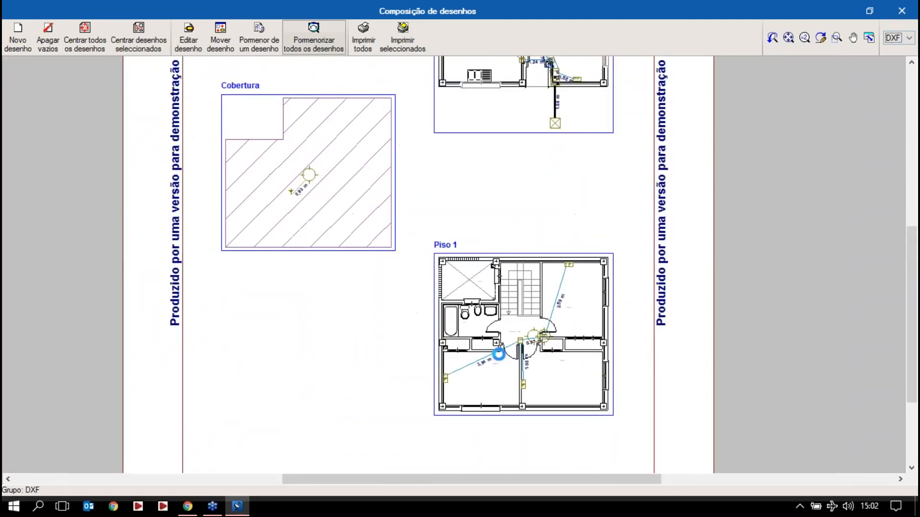
scroll(500, 316, up, 1)
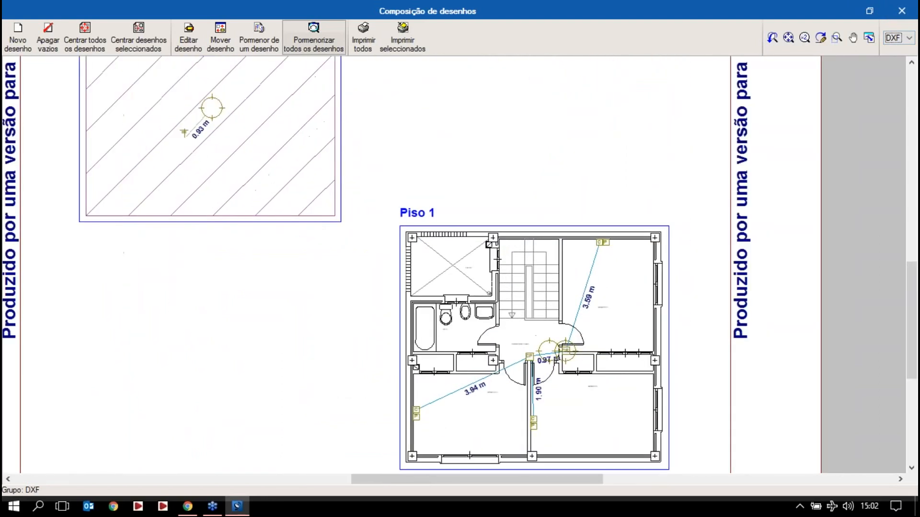
Close the drawing composition and leave the selection of drawings
scroll(496, 312, down, 1)
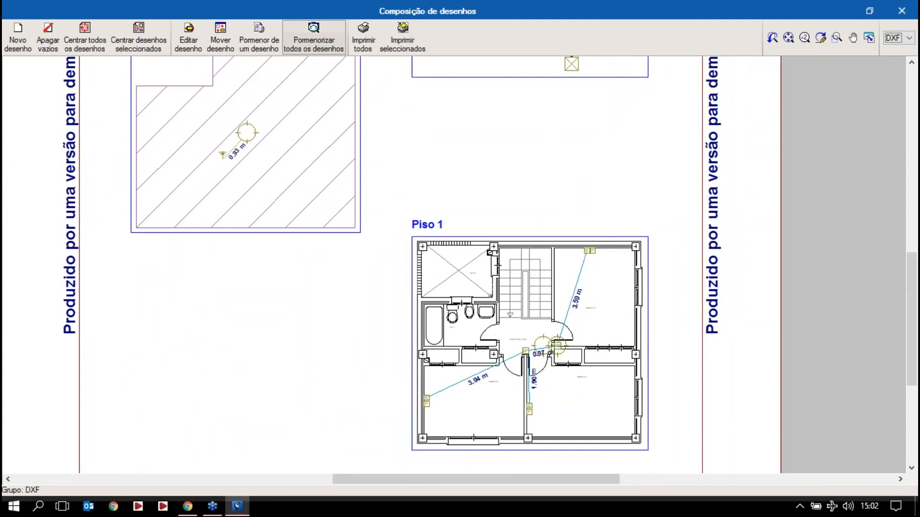
click(902, 11)
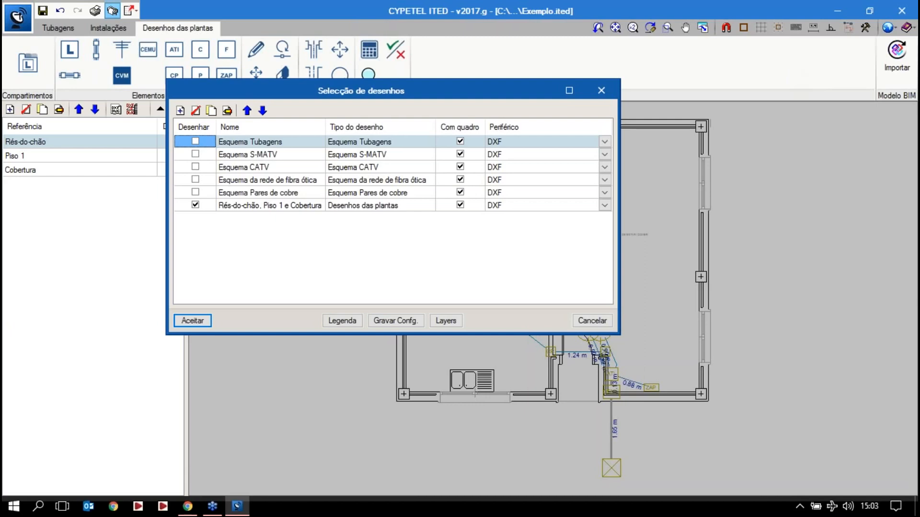
click(588, 325)
Export the project to BC3 as Exemplo.bc3 in the C:\CYPETEL ITED Obras e Plantas folder
click(17, 18)
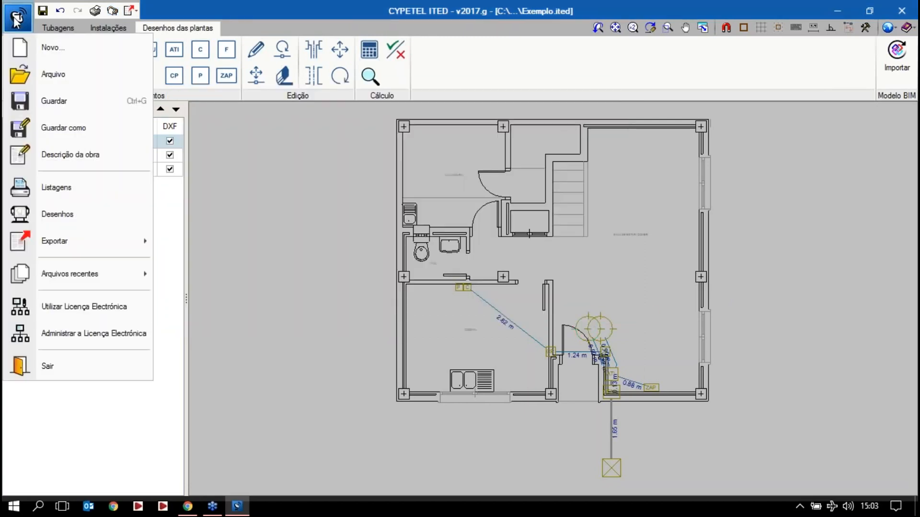
mouse_move(59, 253)
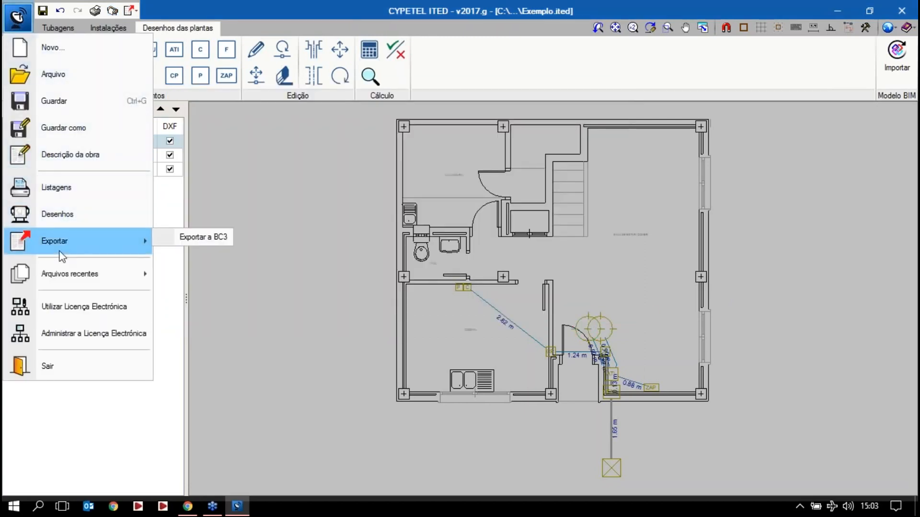
click(202, 238)
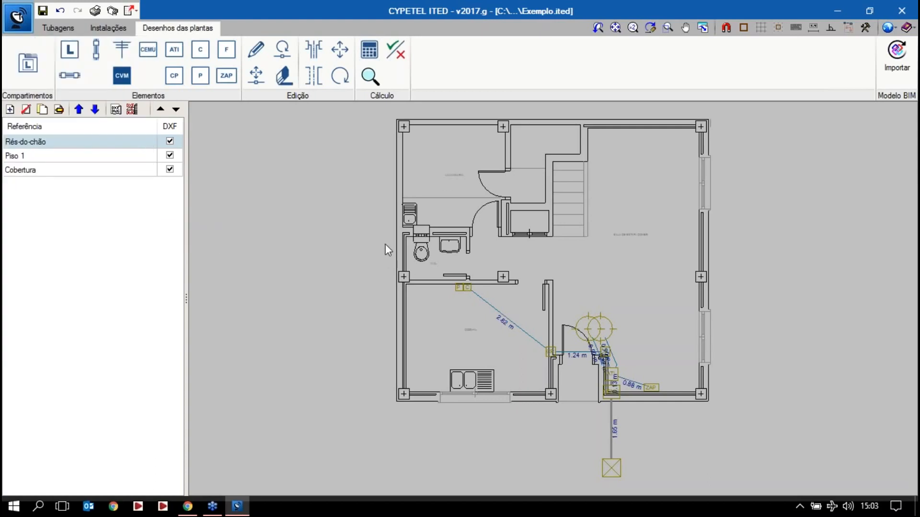
click(598, 252)
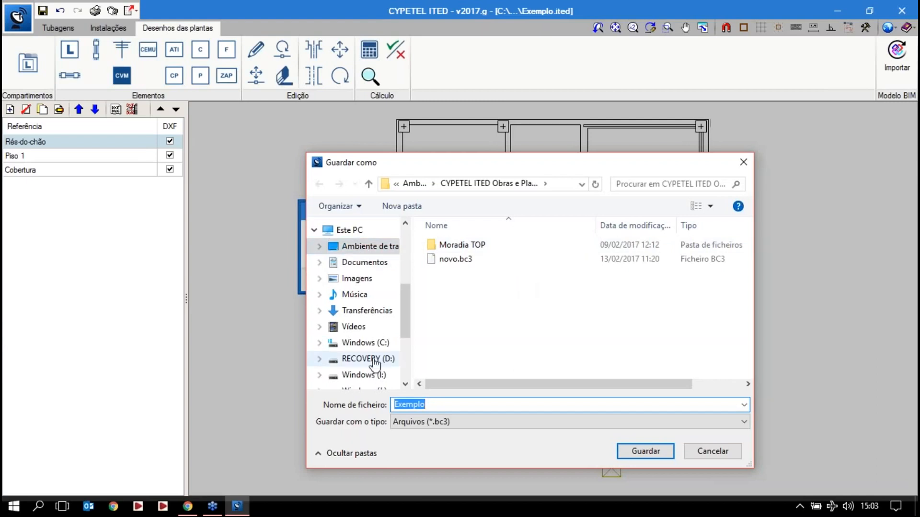
click(364, 342)
scroll(511, 333, down, 2)
scroll(508, 330, down, 2)
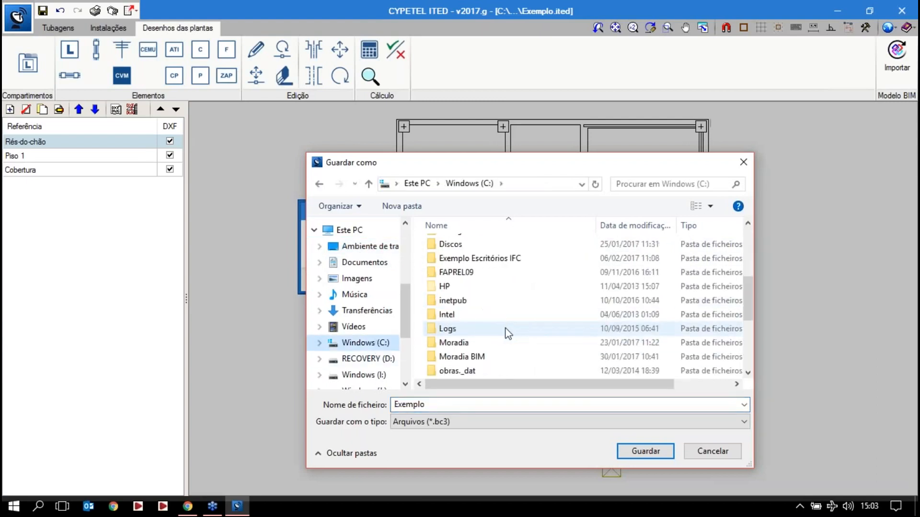
scroll(503, 330, up, 3)
click(475, 257)
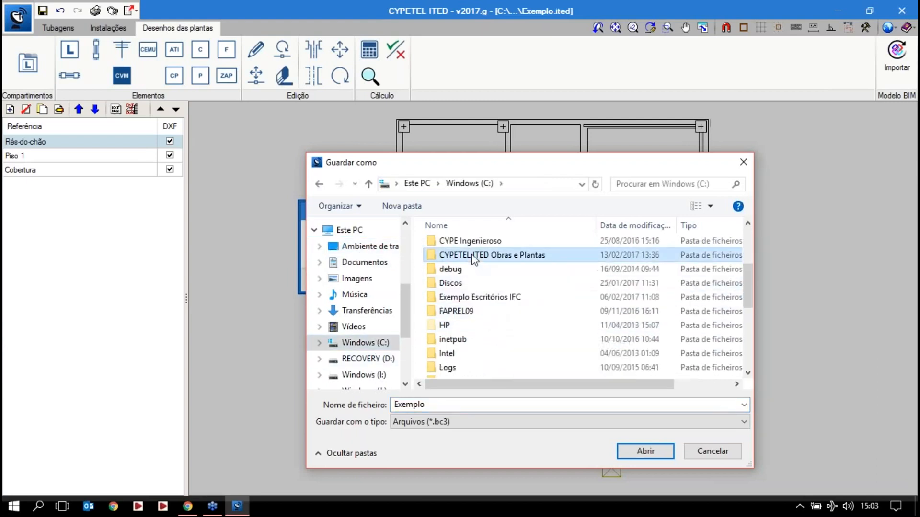
double_click(458, 257)
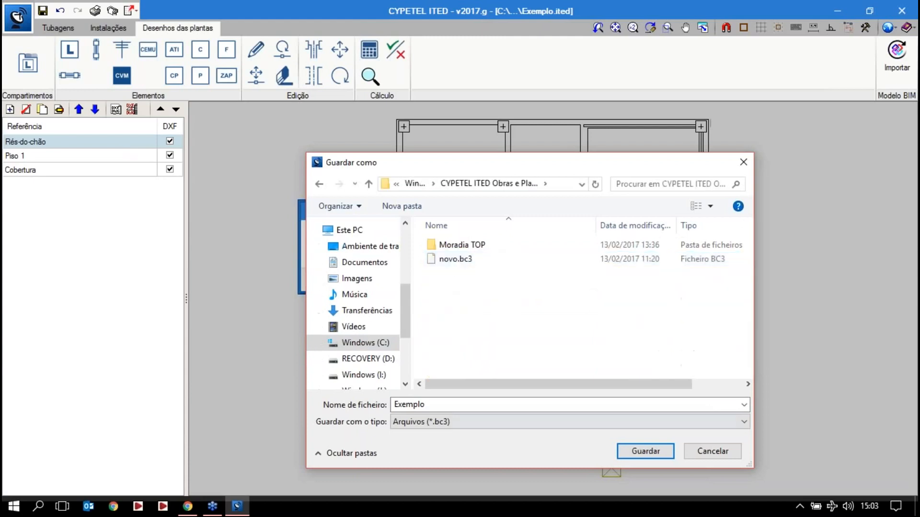
click(623, 451)
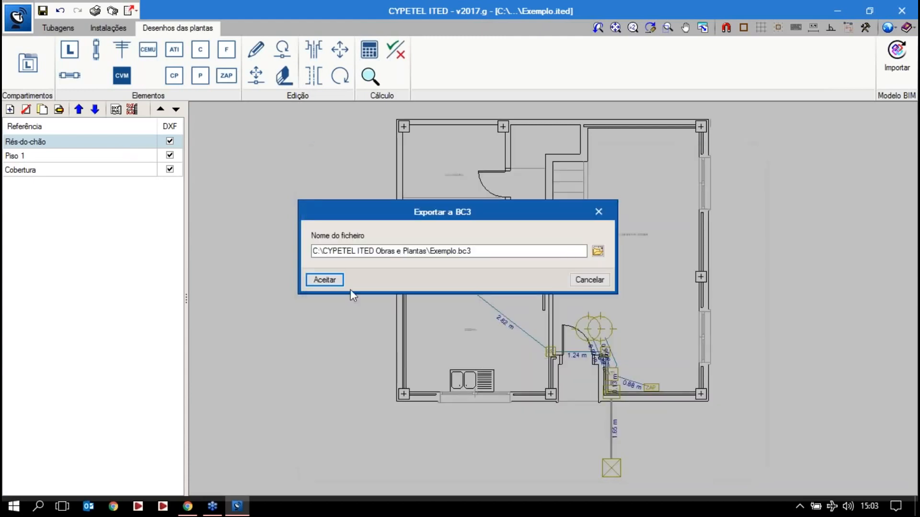
click(322, 283)
click(456, 283)
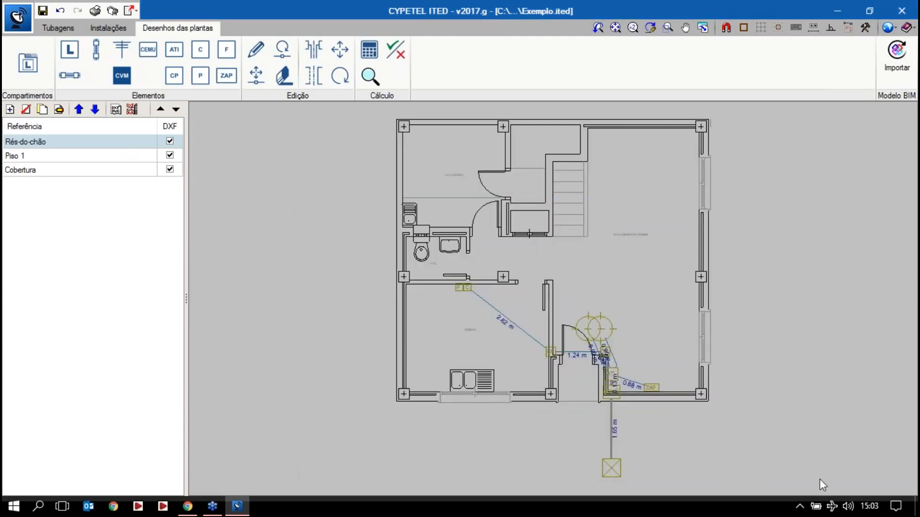
Switch to Arquimedes from the Gestão group of the CYPE 2017 launcher and close the open NOVO budget
click(800, 507)
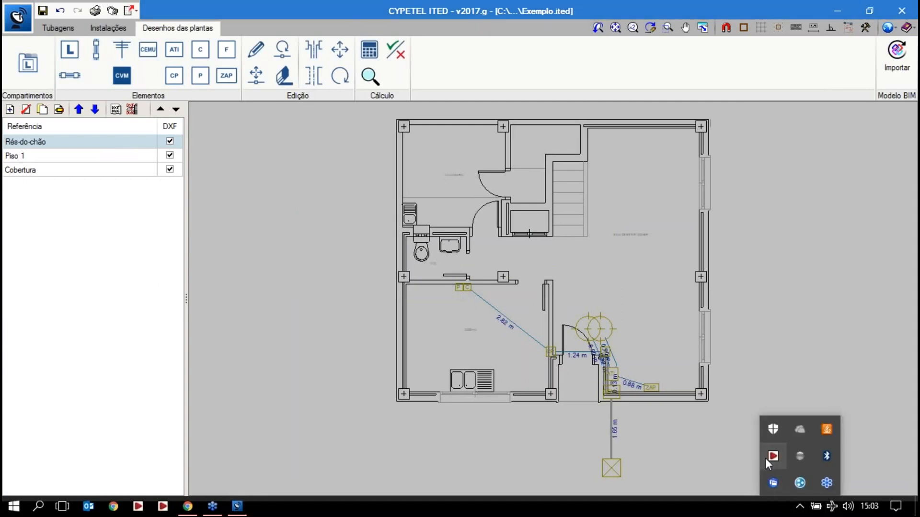
click(772, 456)
click(242, 113)
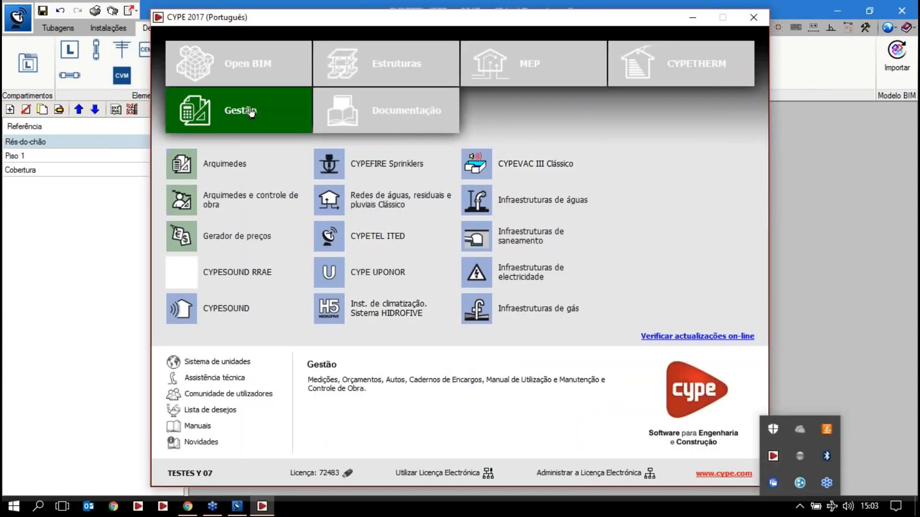
click(226, 165)
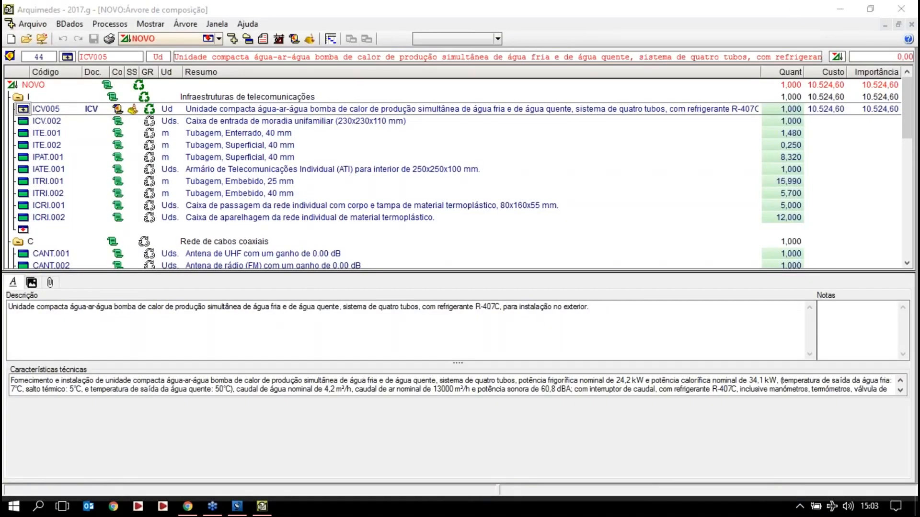
click(910, 24)
Import a new FIEBDC-3 budget from Exemplo.bc3 in the C:\CYPETEL ITED Obras e Plantas folder
click(18, 23)
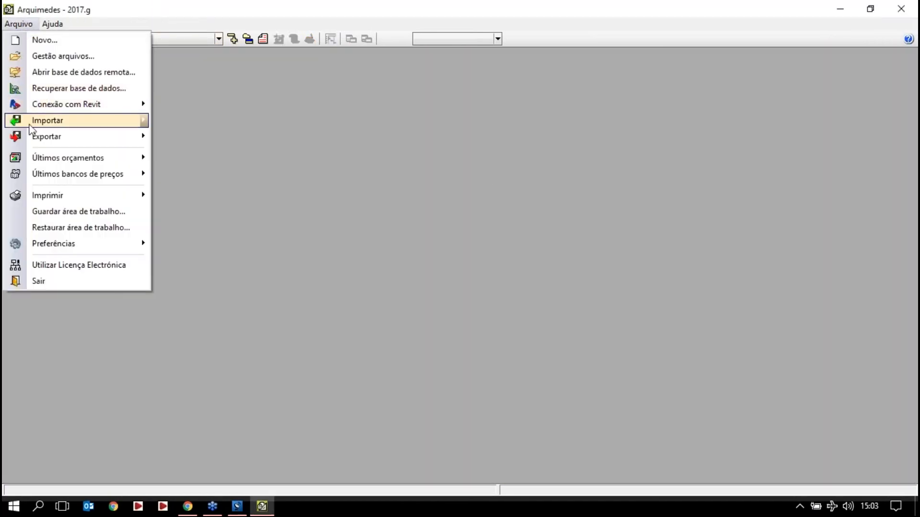
mouse_move(45, 124)
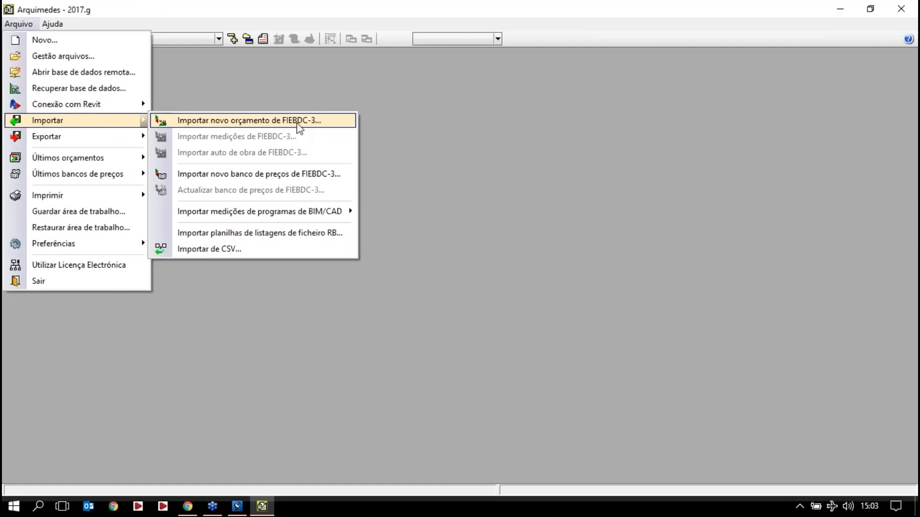
click(309, 121)
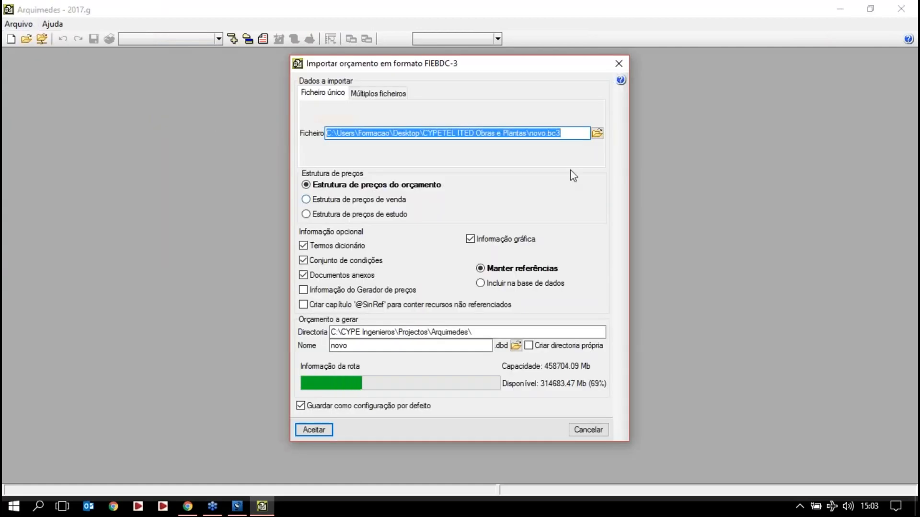
click(597, 133)
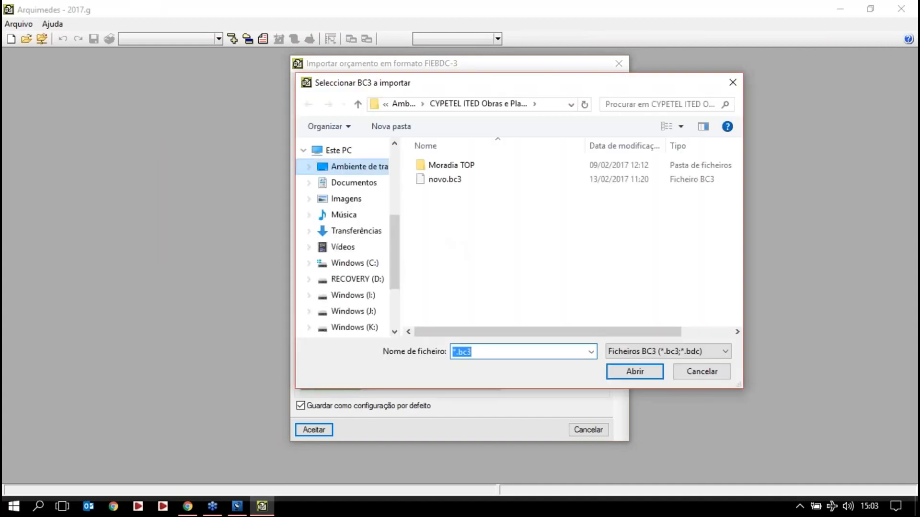
click(362, 264)
scroll(463, 249, down, 2)
double_click(463, 221)
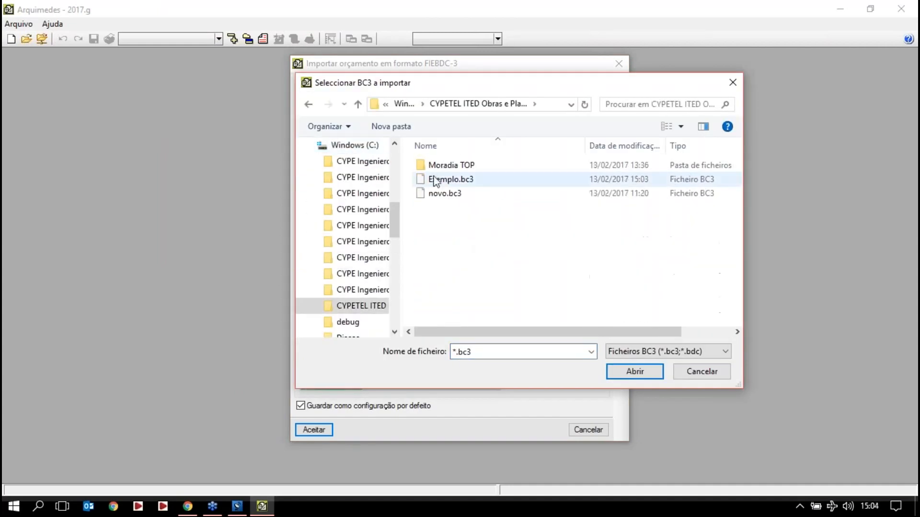
click(443, 181)
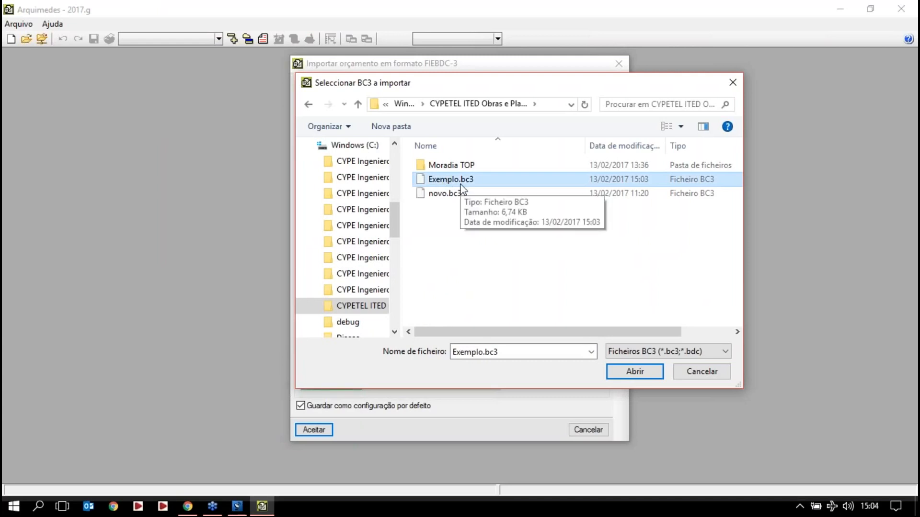
click(631, 372)
click(312, 429)
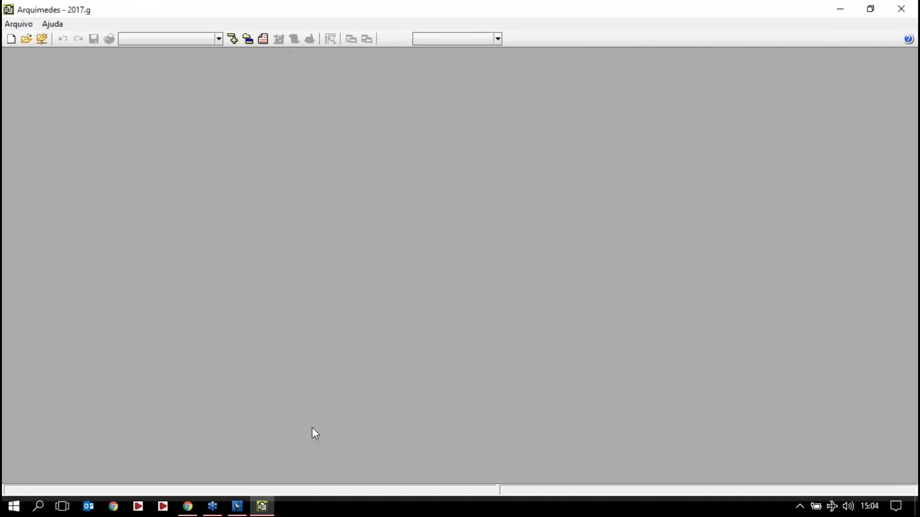
click(474, 283)
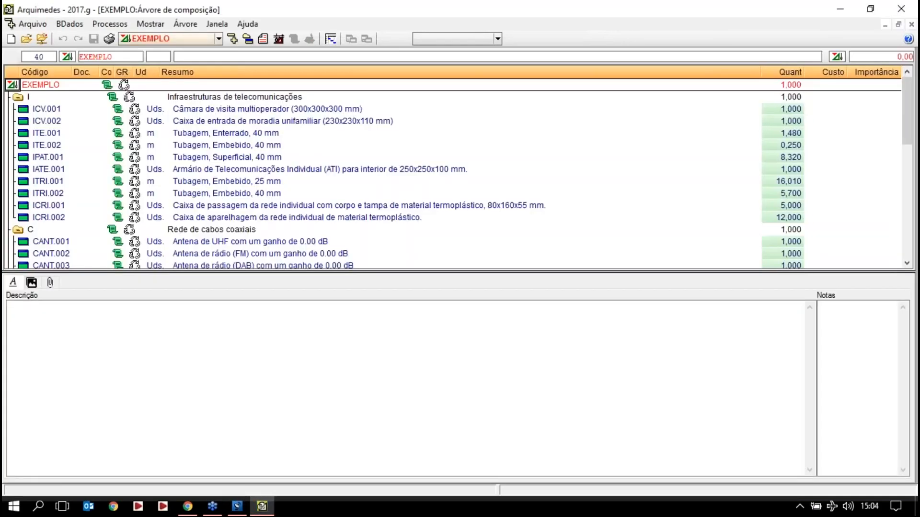
Examine the chapters, items and quantities of the imported EXEMPLO budget from infrastructure to optical fibre
scroll(213, 170, down, 7)
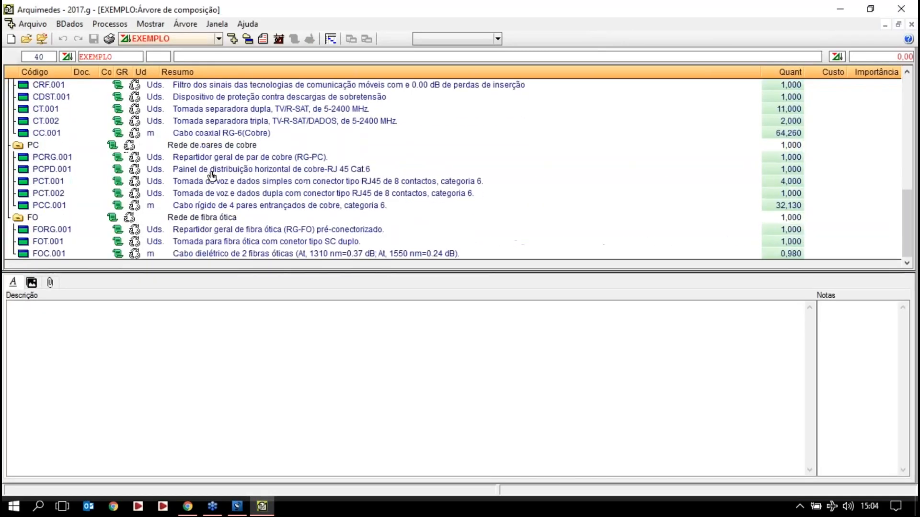
scroll(193, 254, up, 7)
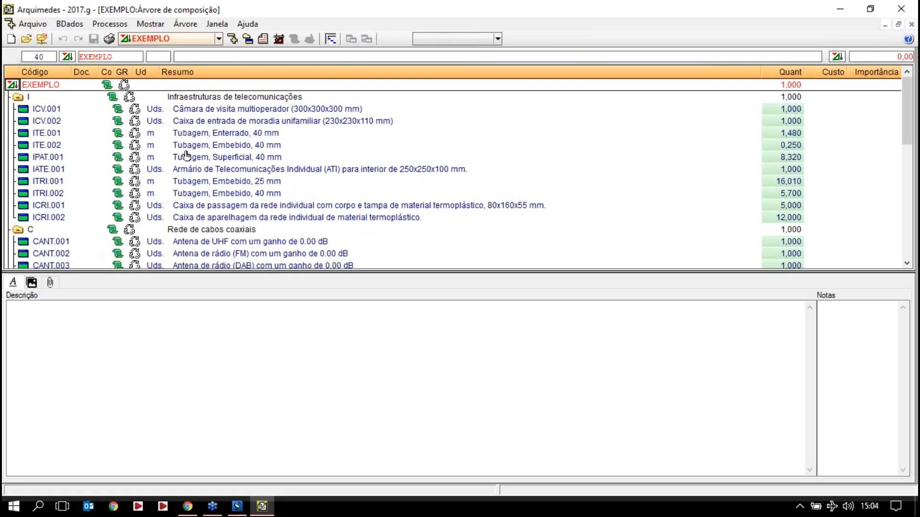
scroll(192, 158, down, 8)
scroll(192, 159, up, 8)
Set the budget's edit mode to "Inserção de artigos"
click(151, 24)
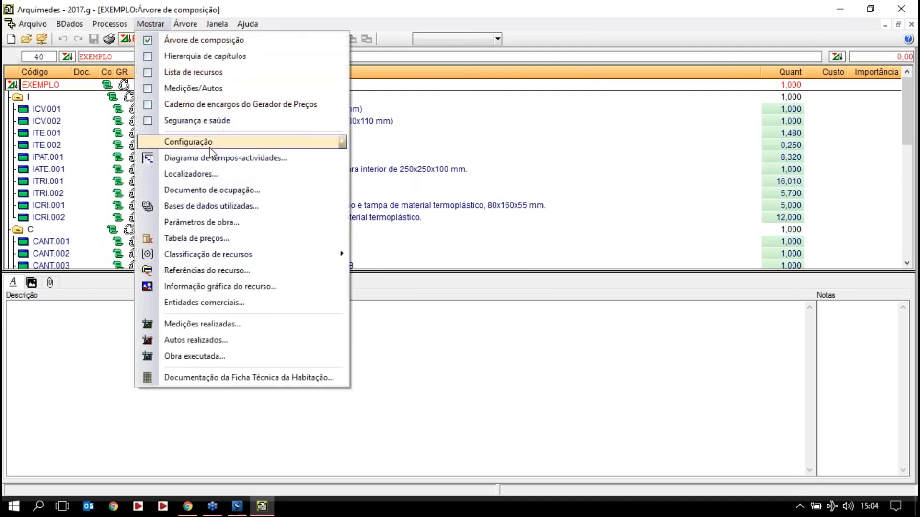
mouse_move(211, 143)
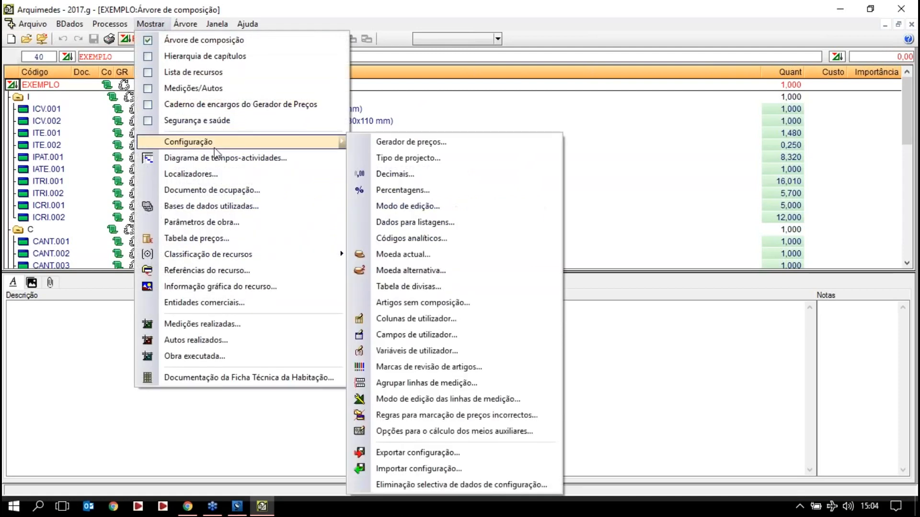
click(397, 211)
click(415, 266)
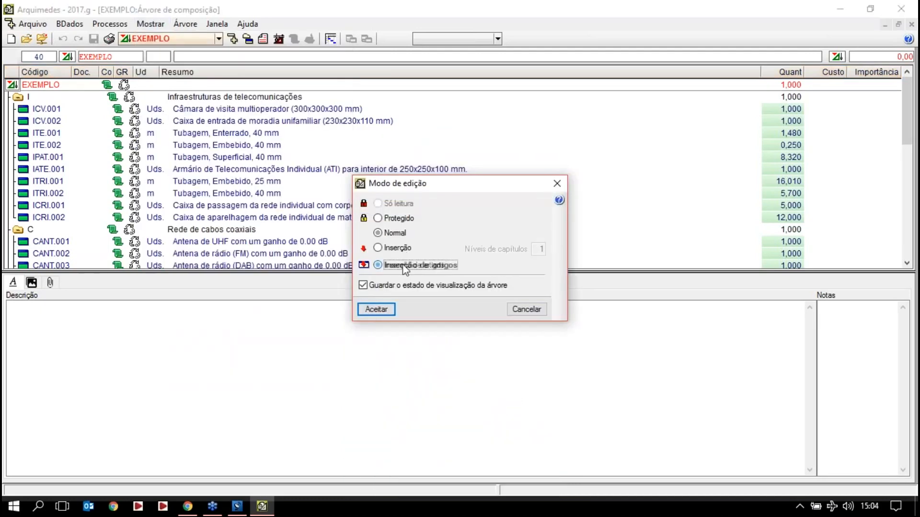
click(376, 309)
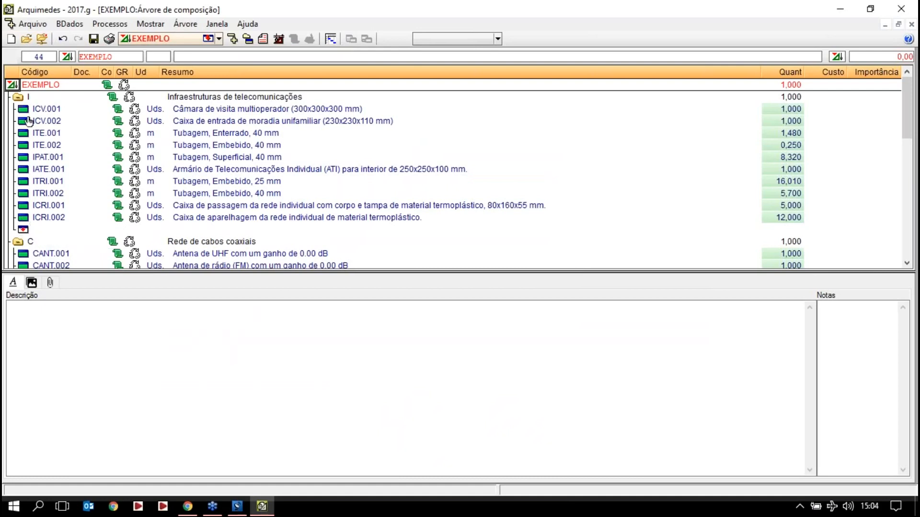
Enable the price generator for Obra nova in Portugal, accept its project parameters for Lisboa, and update the generated articles
click(149, 24)
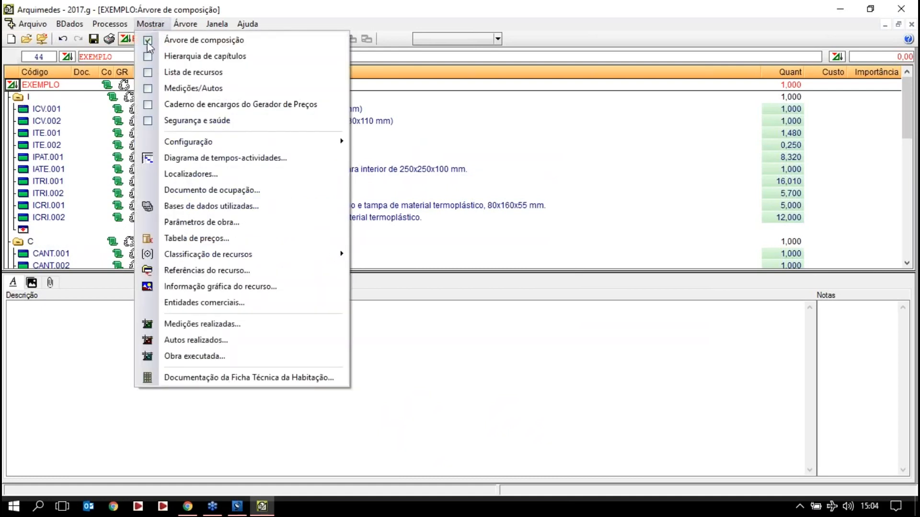
mouse_move(189, 142)
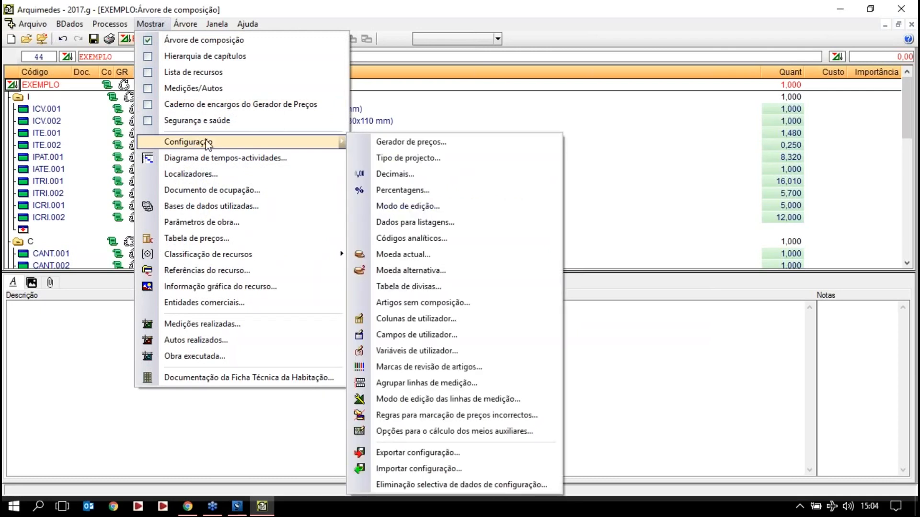
click(414, 143)
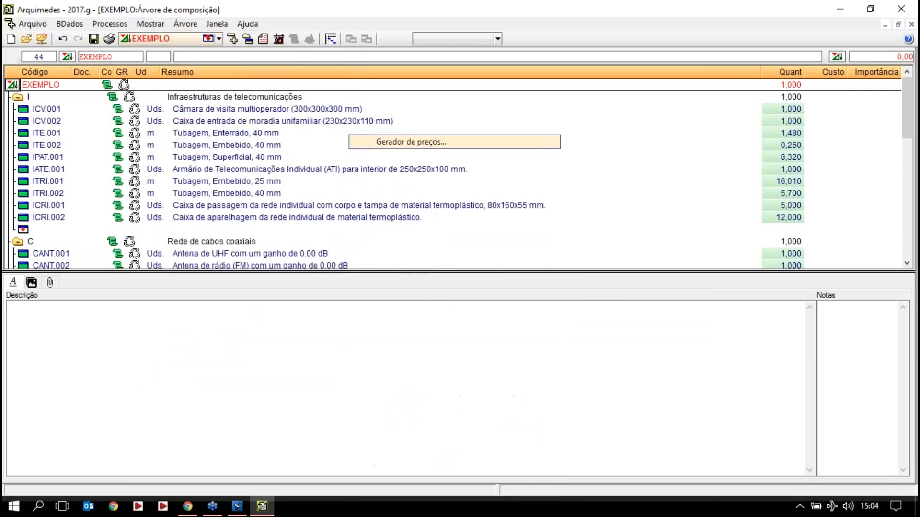
click(241, 151)
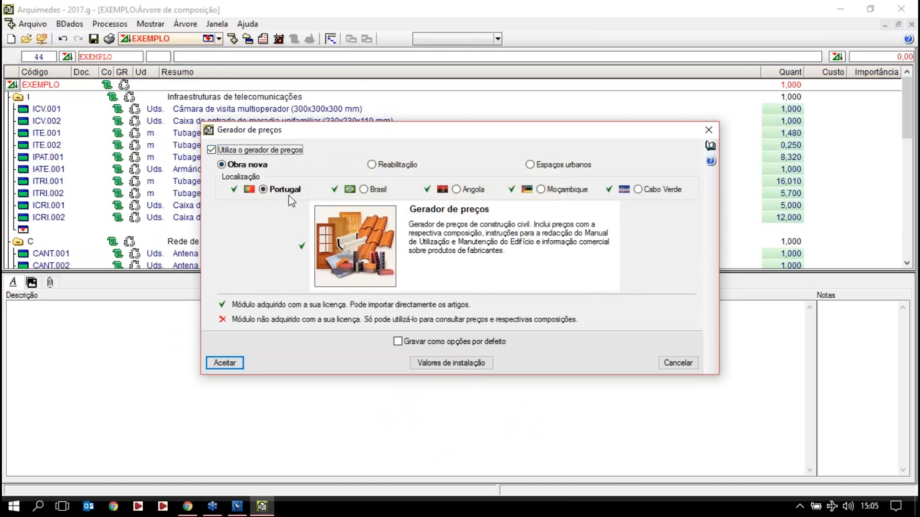
click(225, 363)
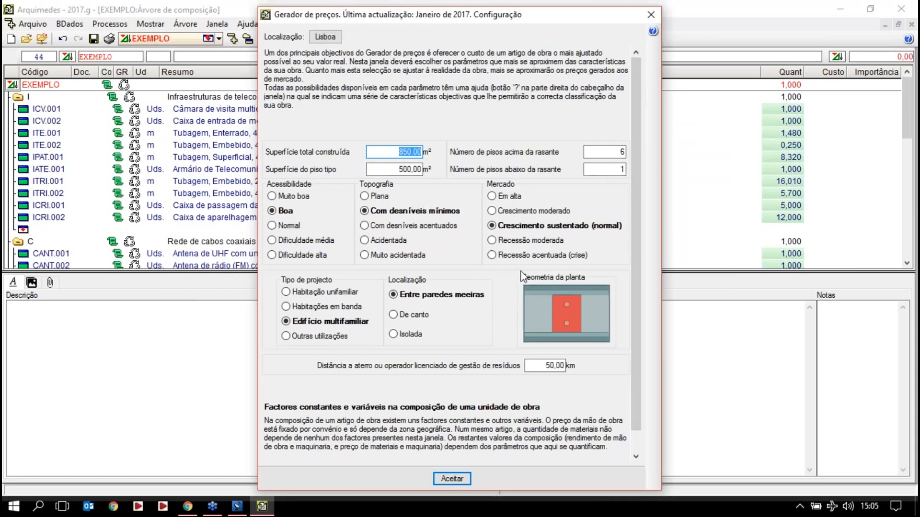
mouse_move(470, 175)
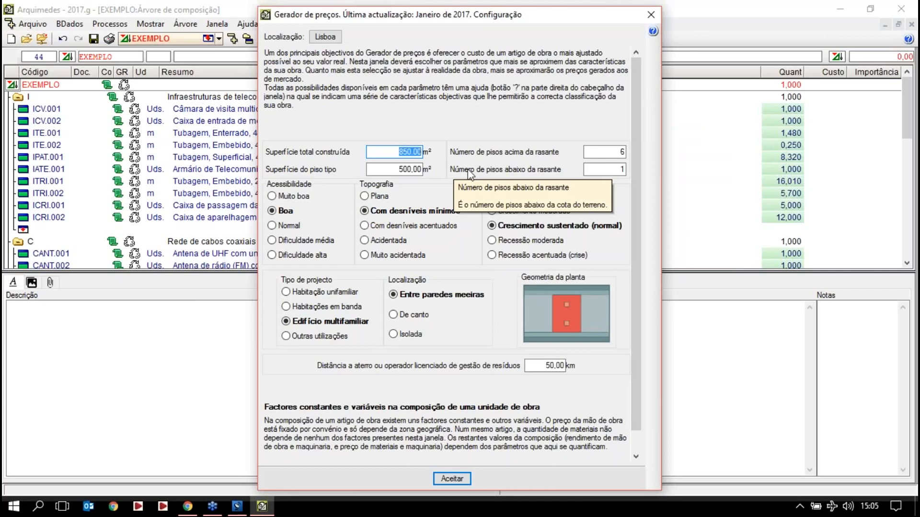
click(443, 479)
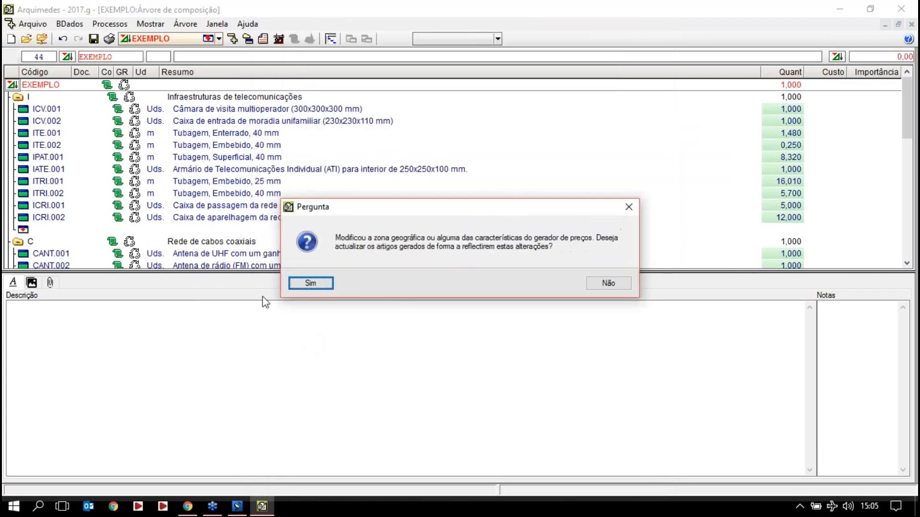
click(321, 285)
click(330, 419)
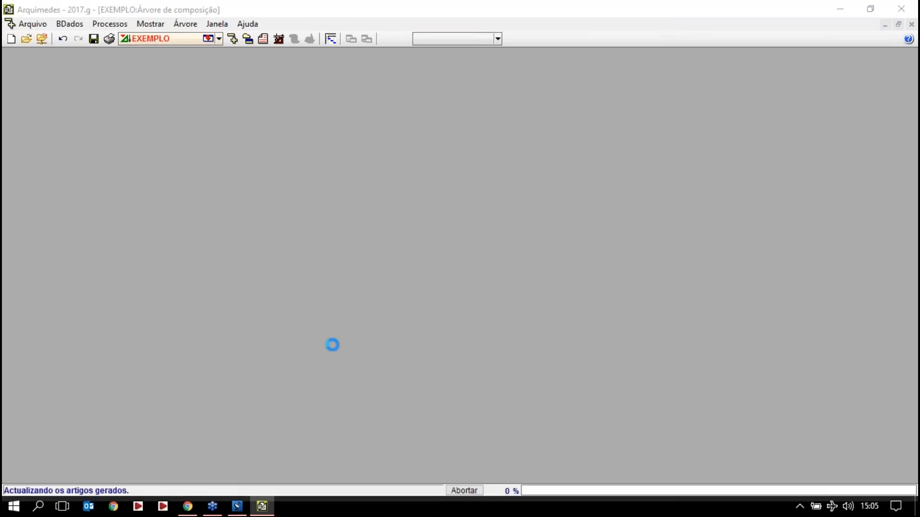
click(456, 284)
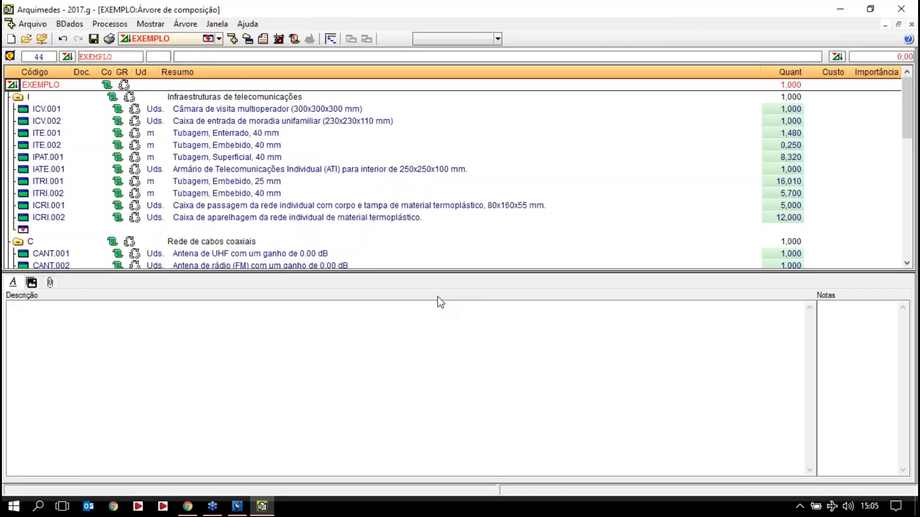
Select article ICV.001 in the infrastructure chapter, close Arquimedes, and return to the floor plans in CYPETEL ITED
click(25, 110)
click(22, 122)
click(22, 145)
click(36, 110)
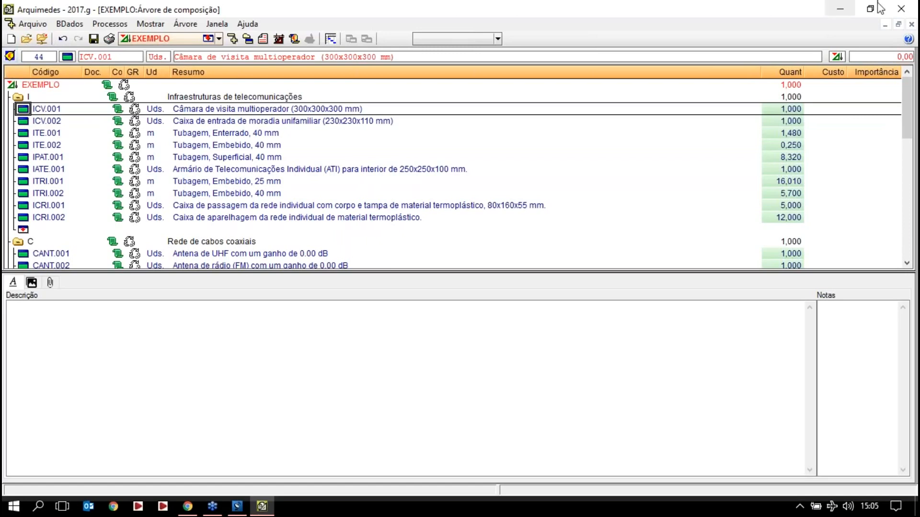
click(903, 11)
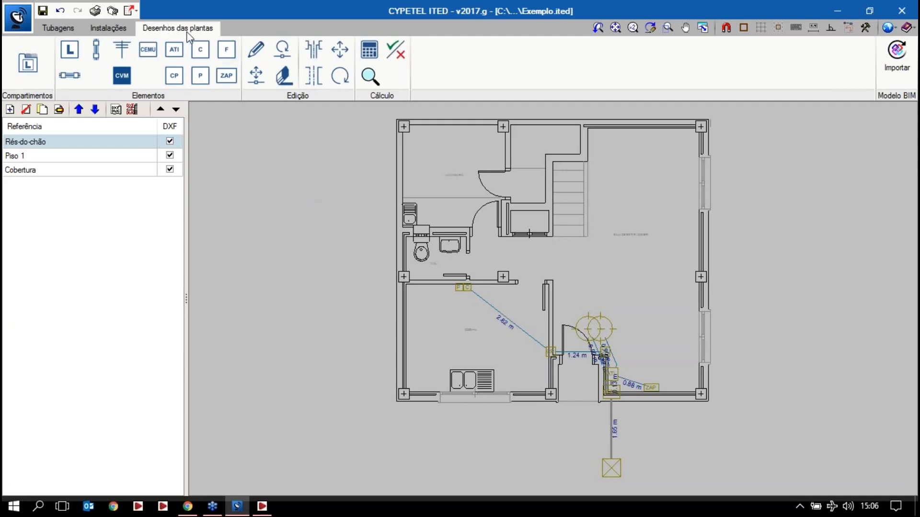
Add the compartments Sala and Cozinha, both of type "Divisões com instalação obrigatória das TT" with the default colour
click(27, 64)
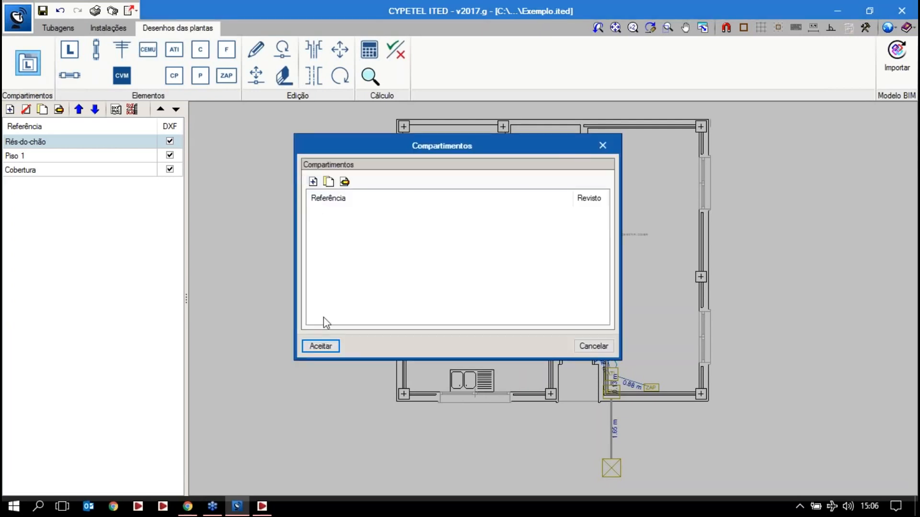
click(313, 182)
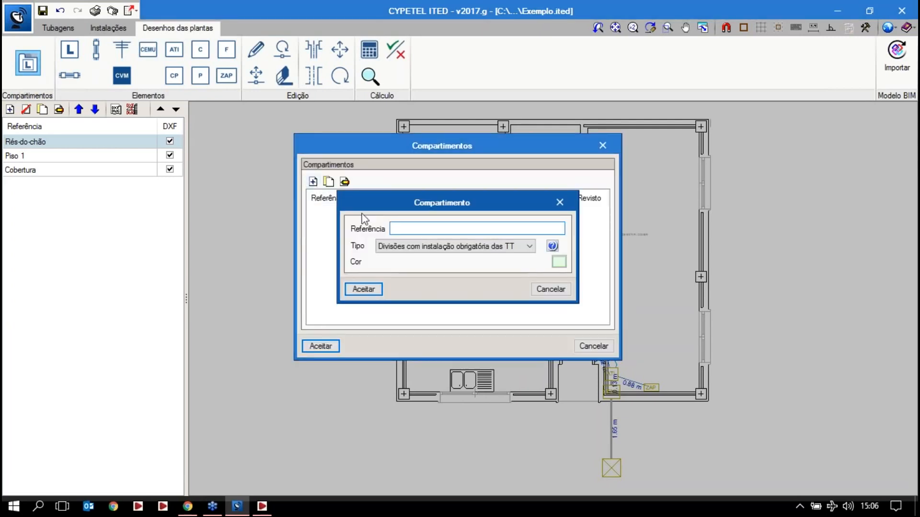
text(Sala)
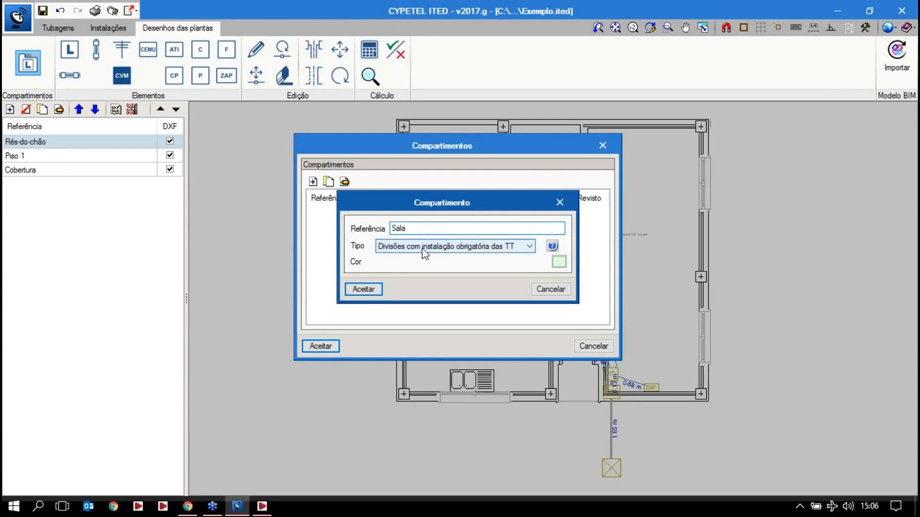
click(559, 264)
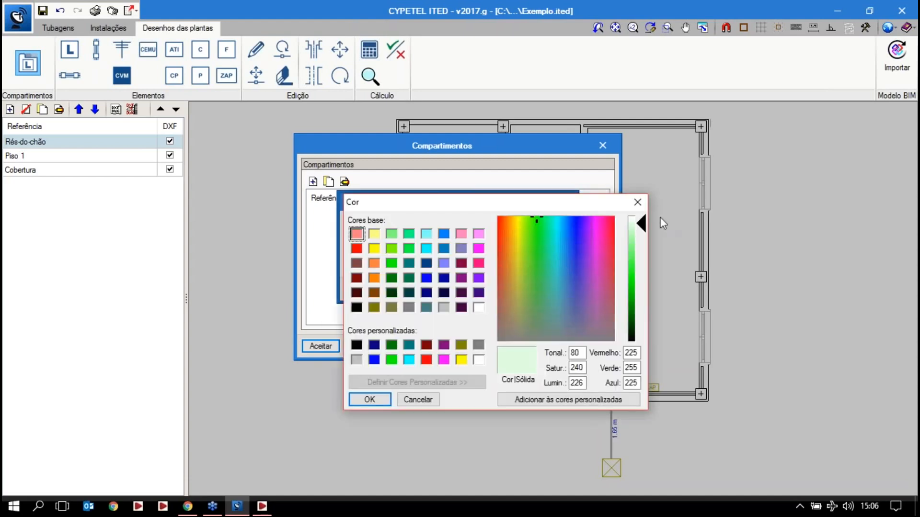
click(637, 203)
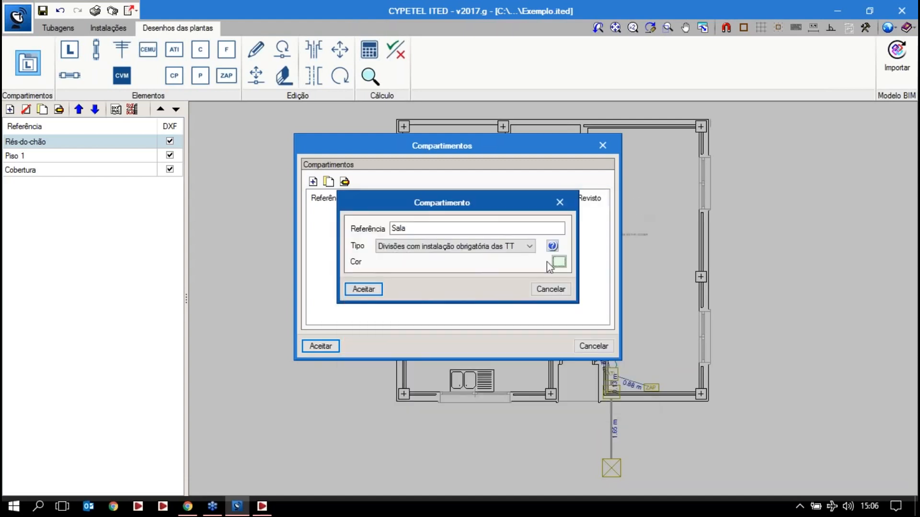
click(365, 293)
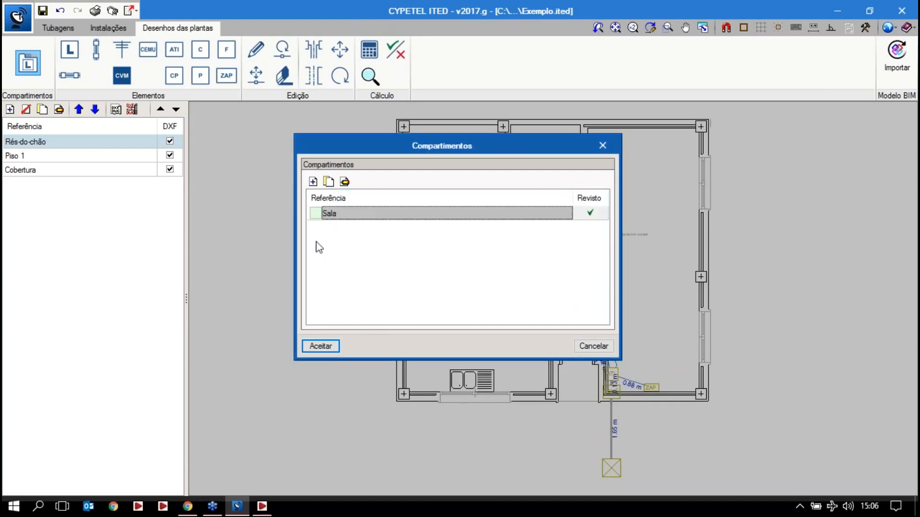
click(313, 181)
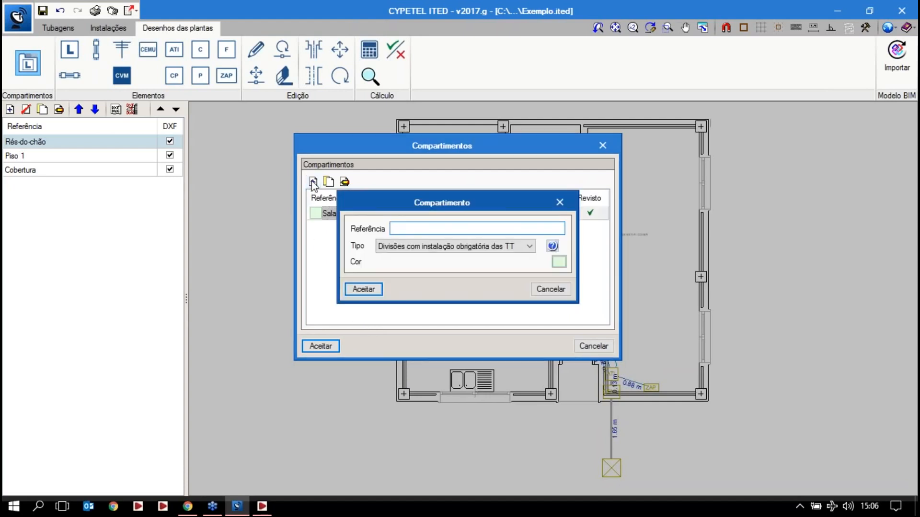
text(Coz)
click(365, 290)
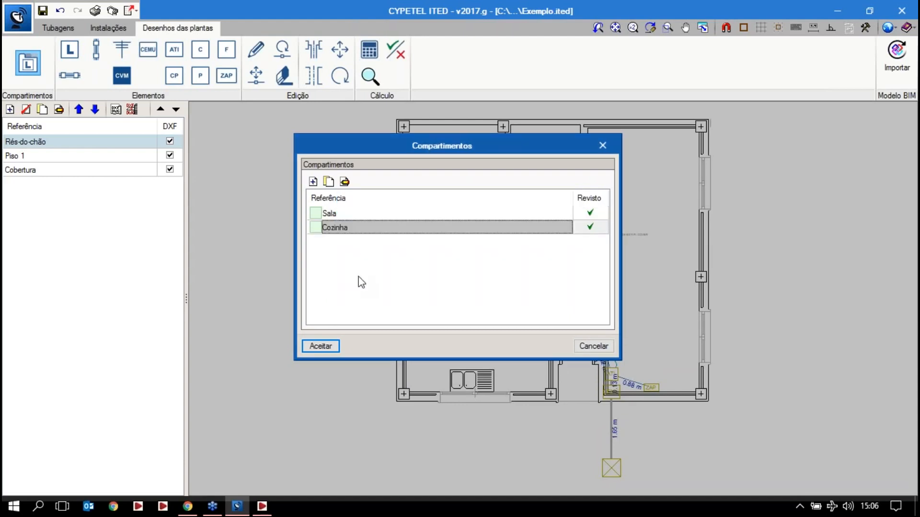
Add a compartment named Lavandaria of type "Outras divisões da habitação"
click(313, 181)
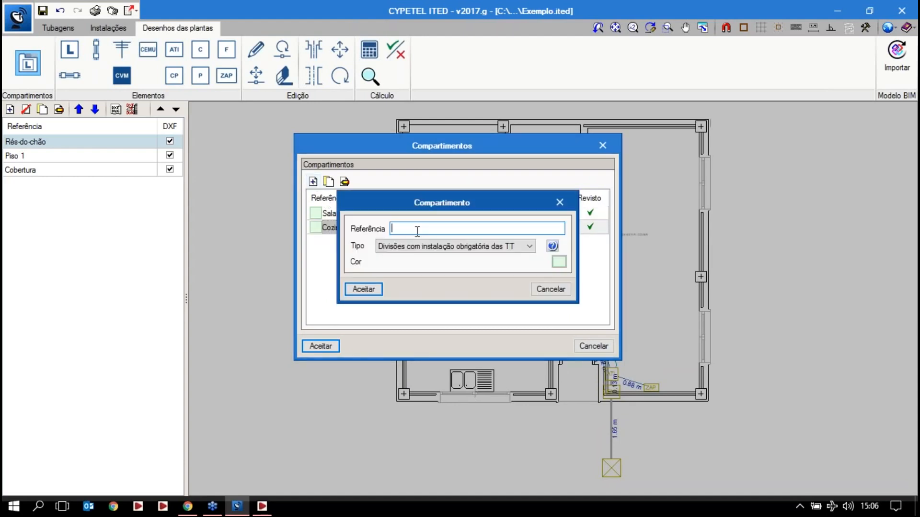
text(Lavandaria)
click(393, 246)
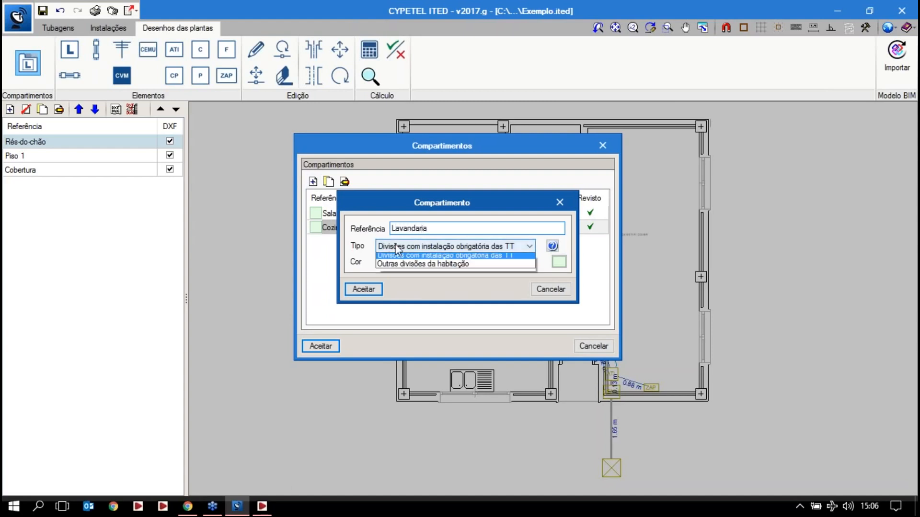
click(402, 272)
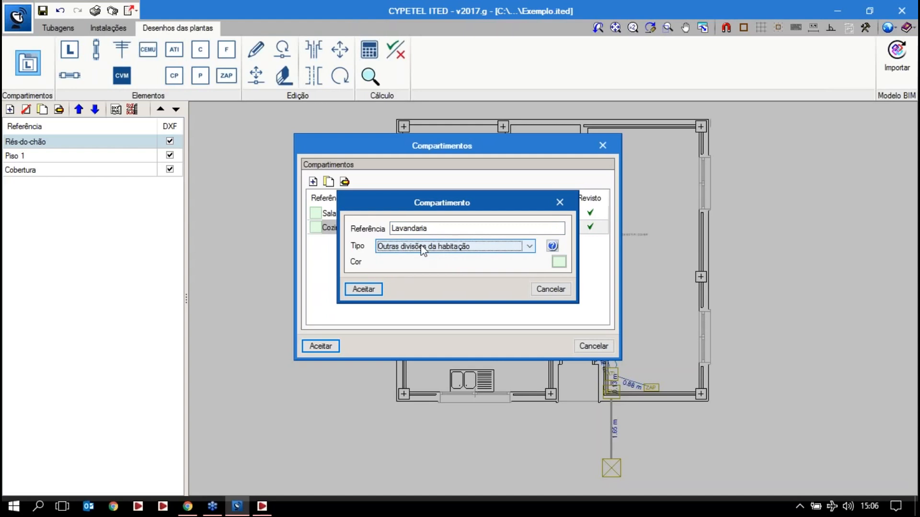
click(368, 290)
Add a compartment named WC of type "Outras divisões da habitação"
click(313, 181)
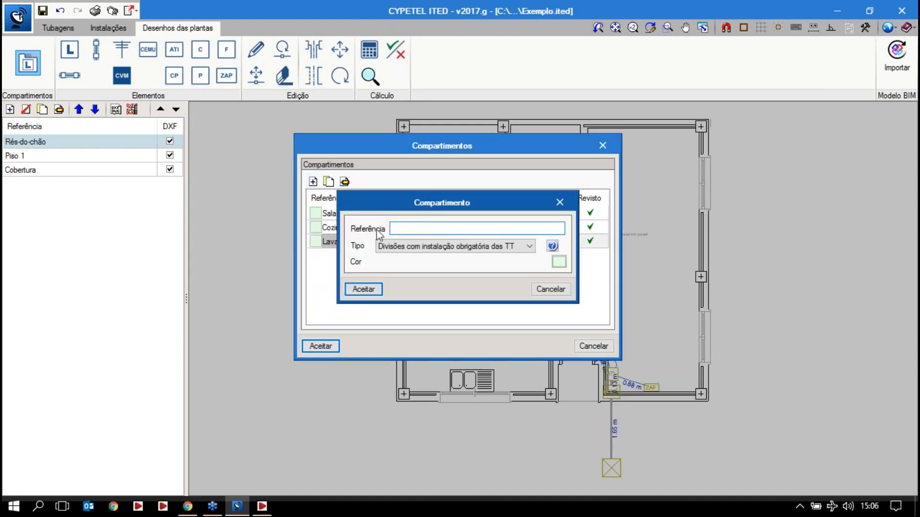
text(WC)
click(413, 246)
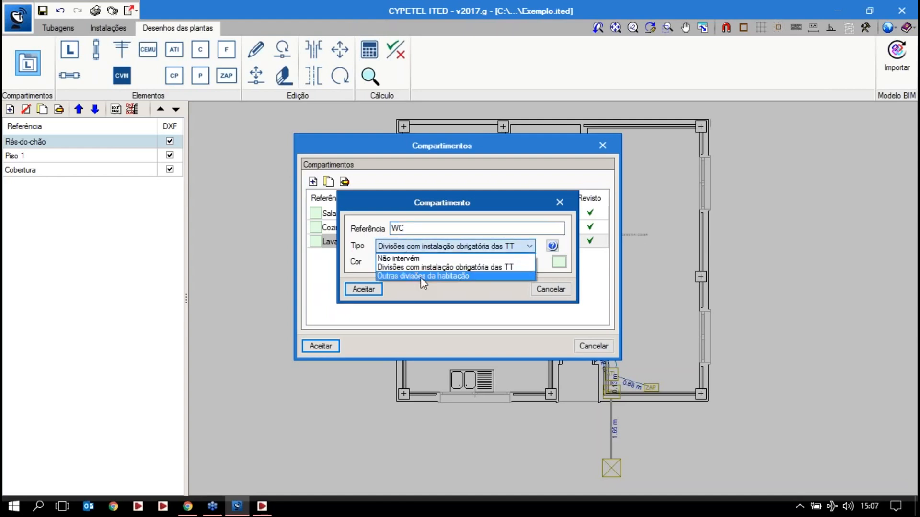
click(421, 277)
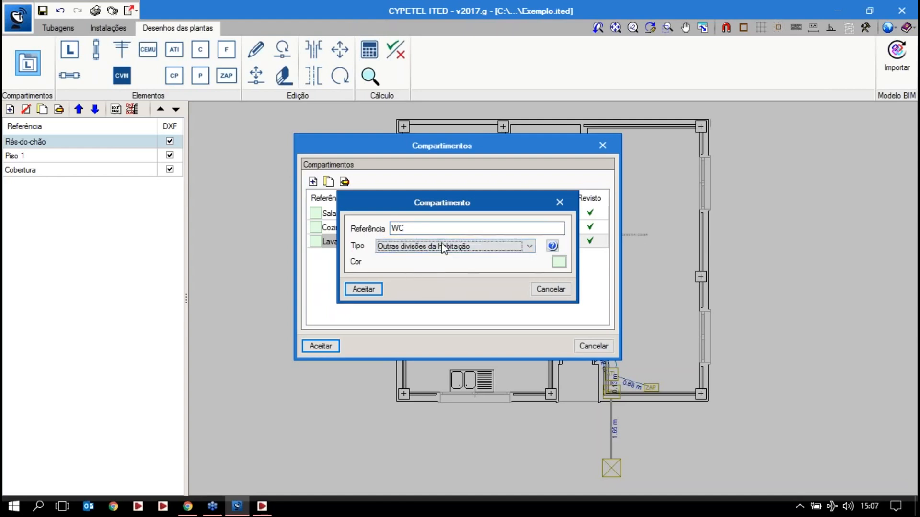
click(363, 289)
Add a compartment named Quarto of type "Divisões com instalação obrigatória das TT", consulting the help on compartment categories
click(313, 182)
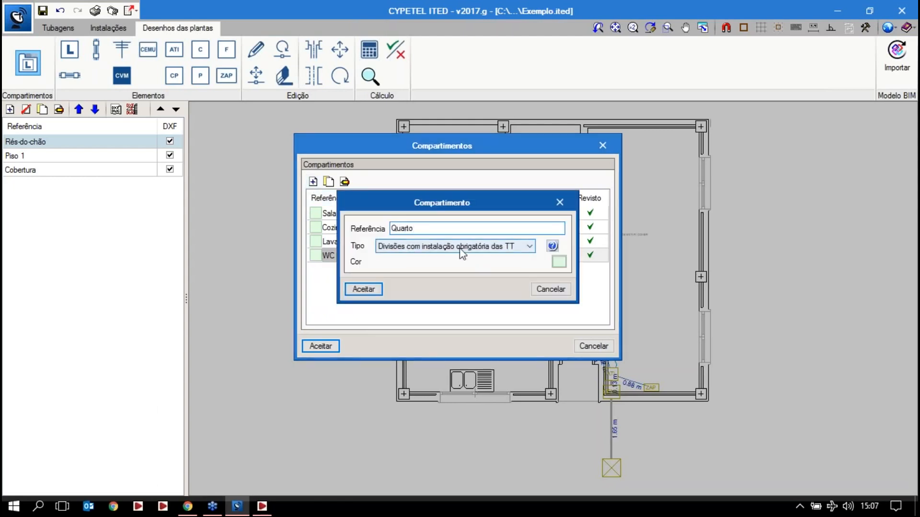
click(553, 246)
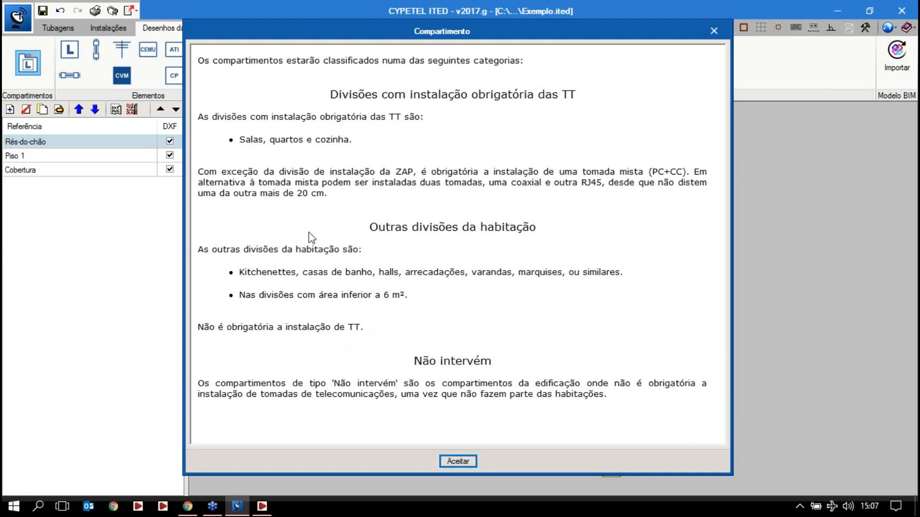
click(458, 461)
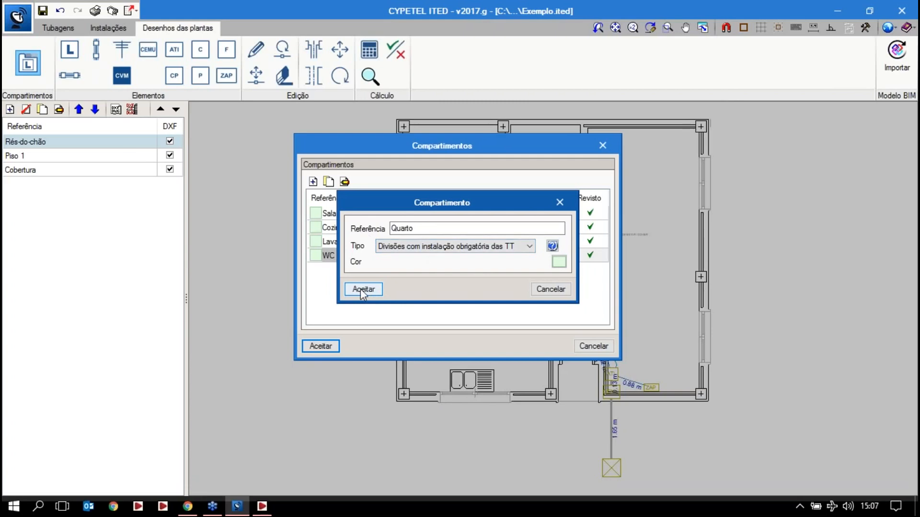
click(361, 289)
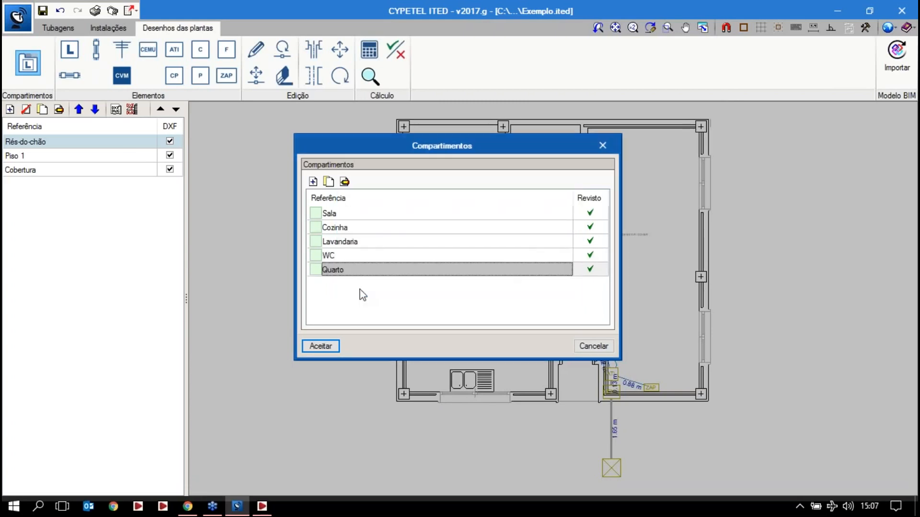
Add a compartment named Escadas of type "Outras divisões da habitação" and accept the compartment list
click(313, 182)
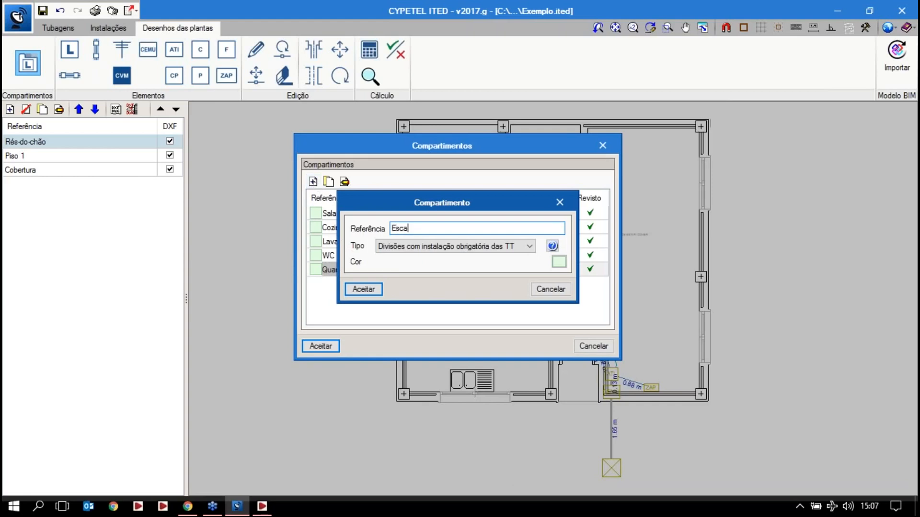
click(408, 246)
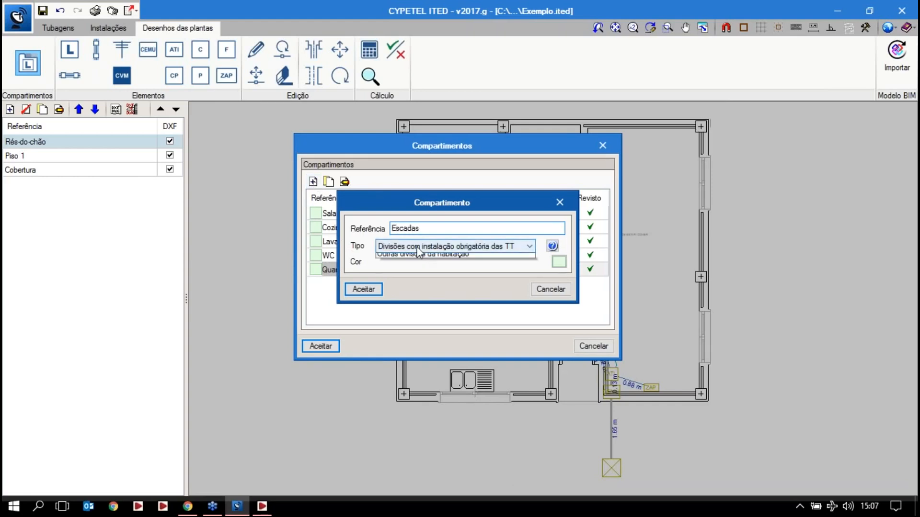
click(407, 274)
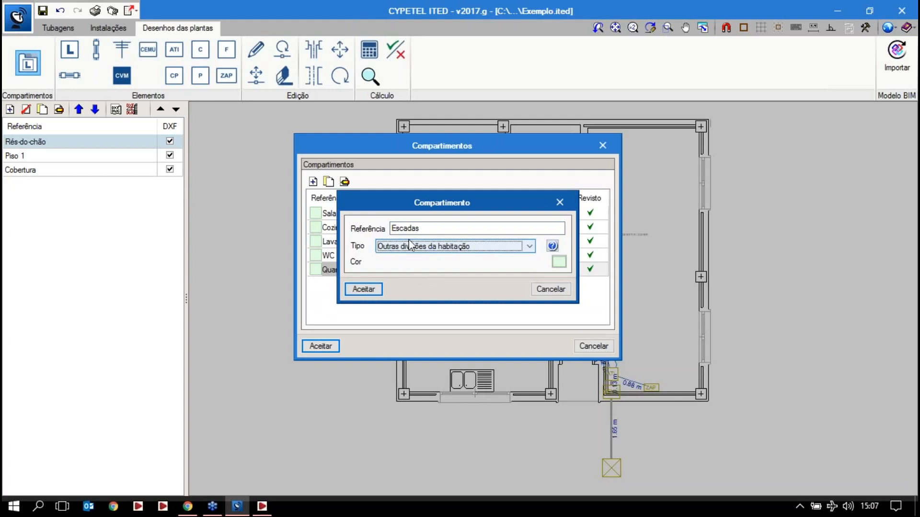
click(361, 289)
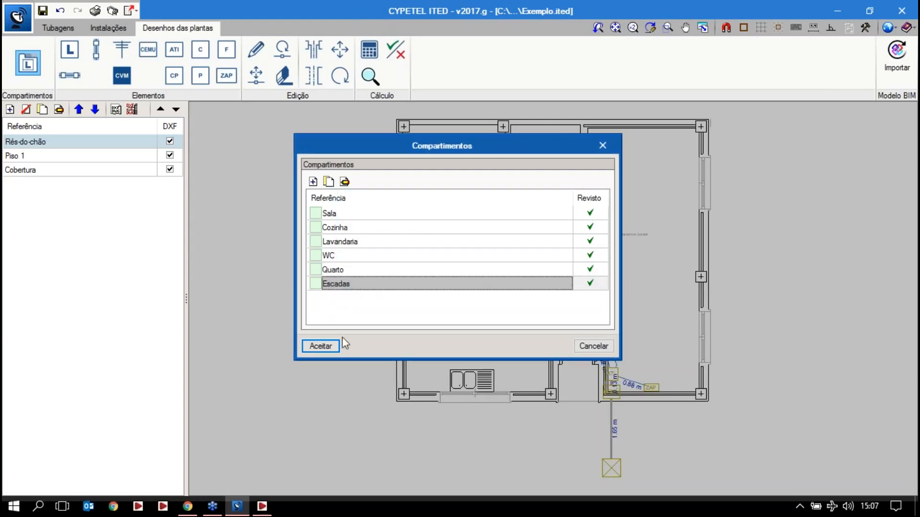
click(320, 347)
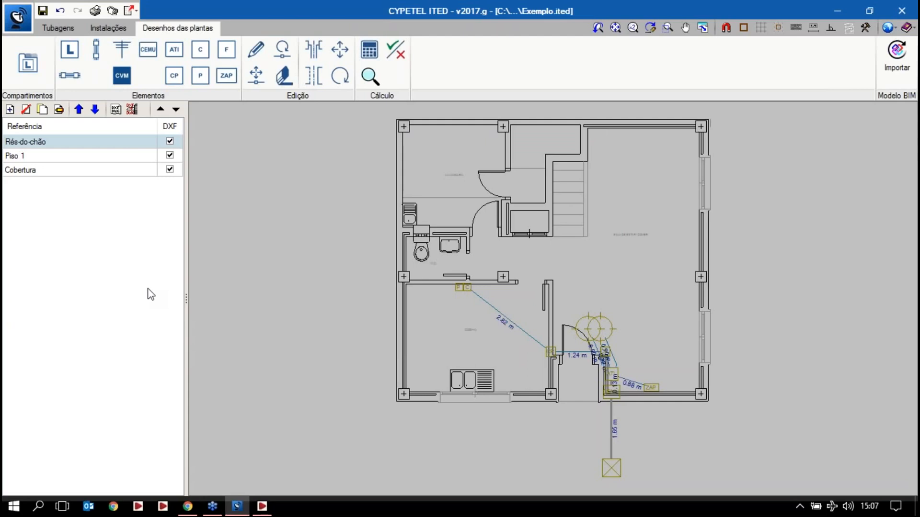
Review the list of defined compartments from Sala to Escadas and accept it
click(27, 62)
key(Down)
key(Down)
key(Down)
key(Down)
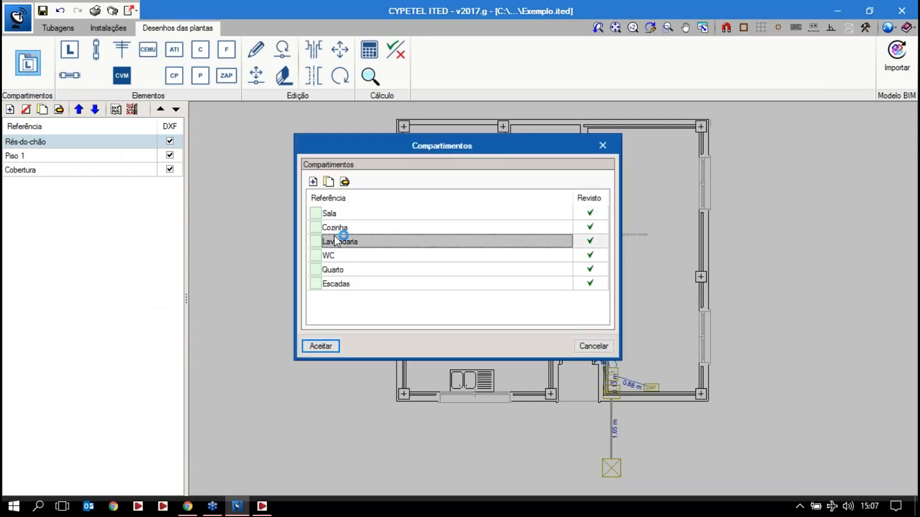
key(Home)
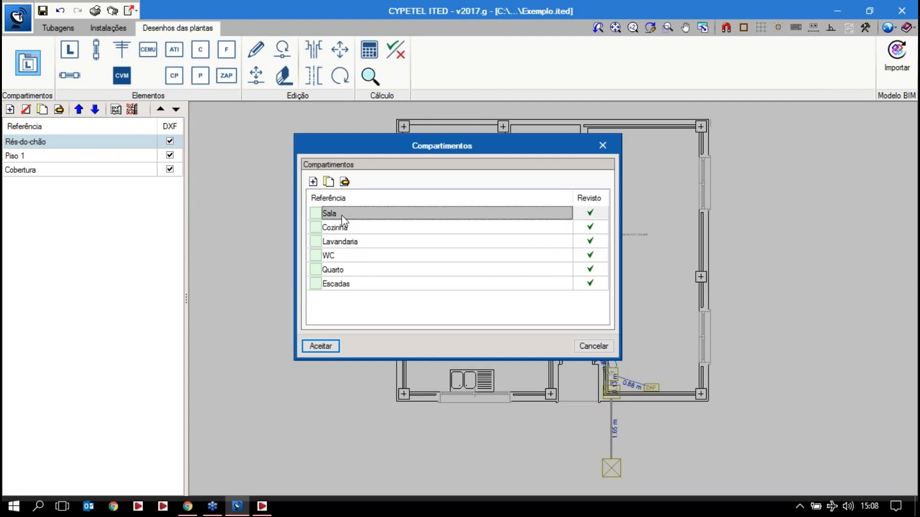
click(318, 347)
scroll(478, 341, up, 2)
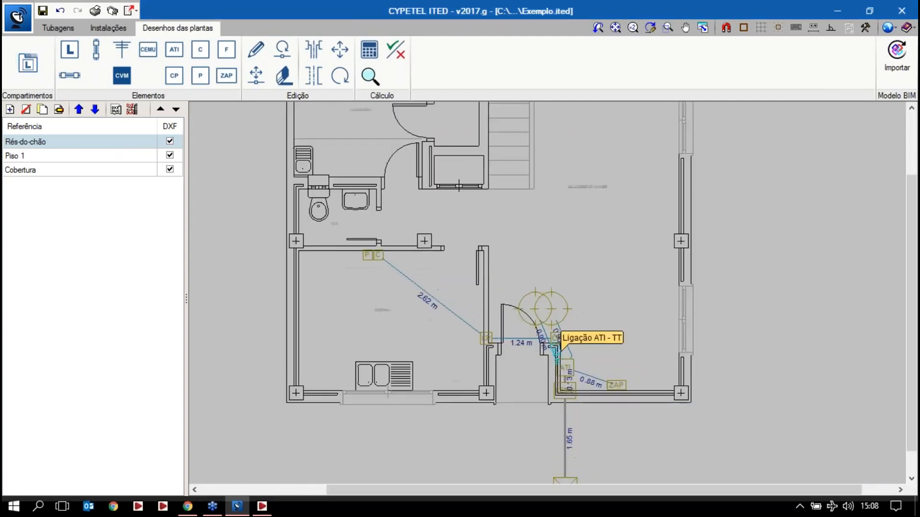
scroll(516, 228, down, 1)
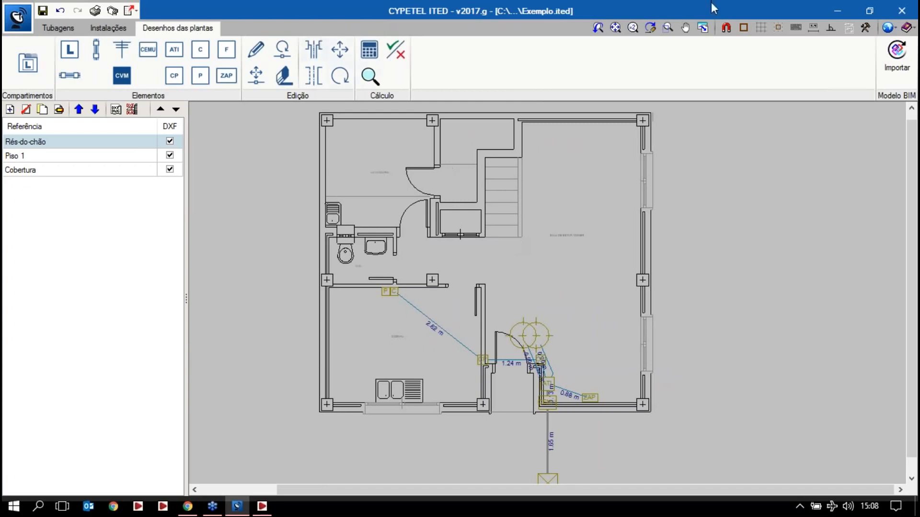
Activate drawing snaps with only "Intersecção" enabled, clearing all the other snap types
click(726, 28)
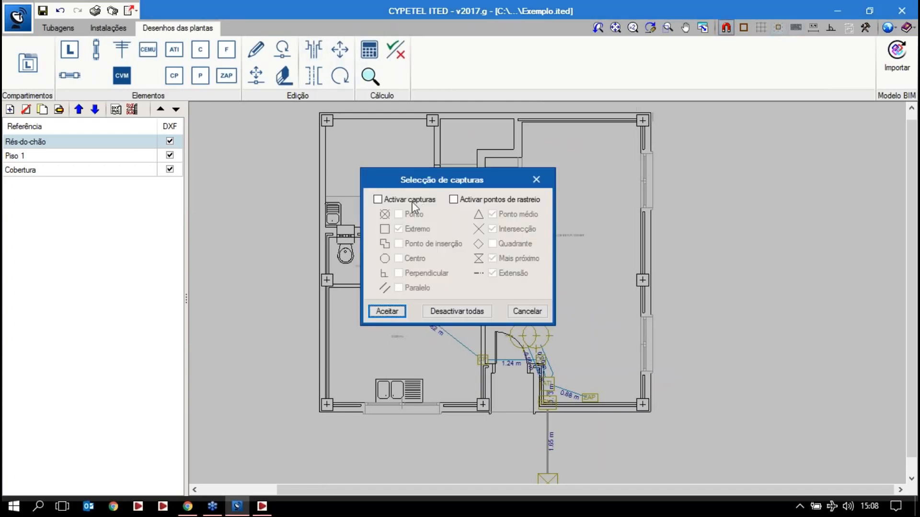
click(412, 203)
click(466, 312)
click(492, 229)
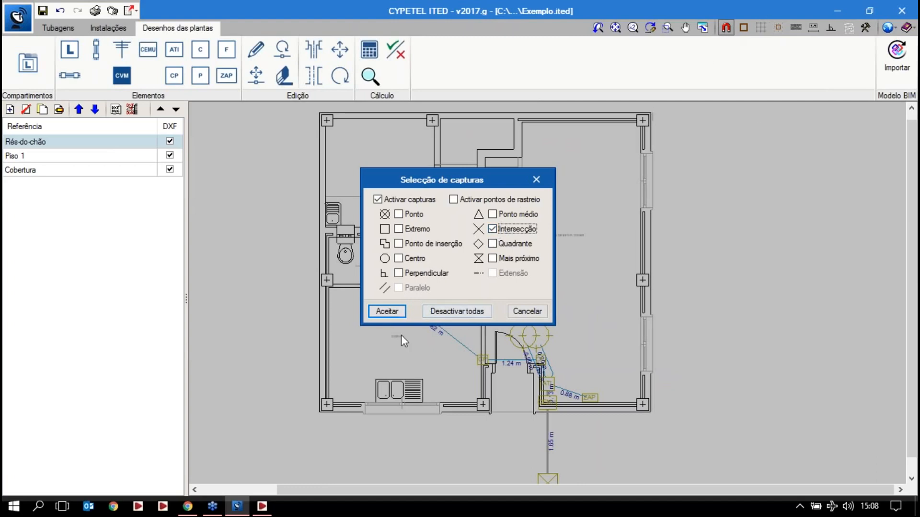
click(387, 312)
scroll(523, 430, up, 2)
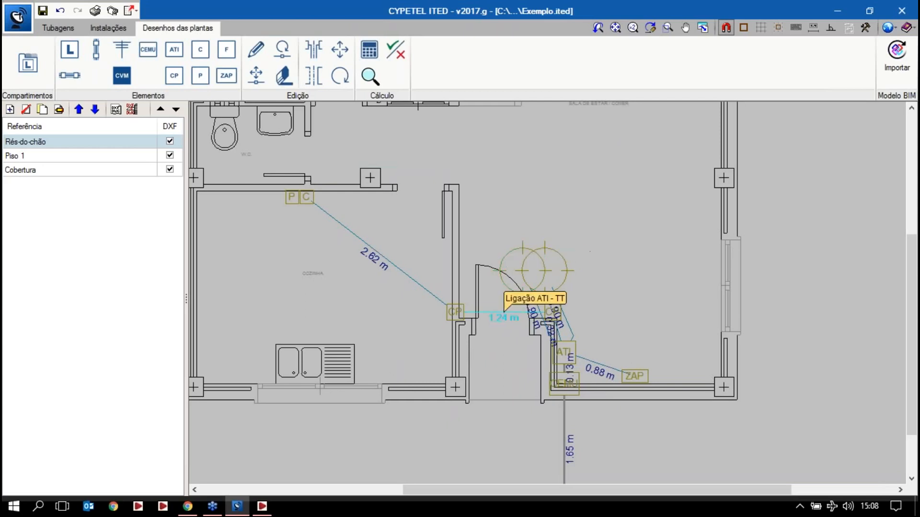
scroll(487, 195, down, 2)
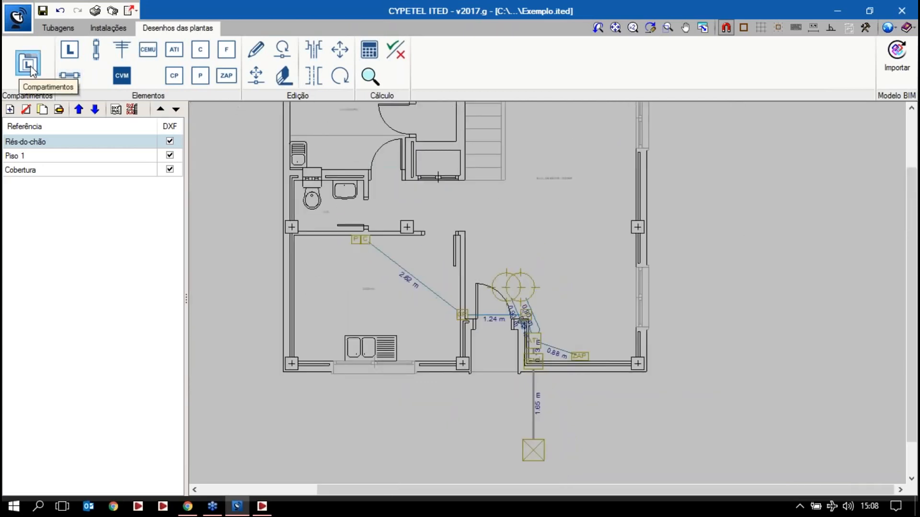
Start a new compartment on the Rés-do-chão plan with reference Sala and compartment type Sala
click(68, 53)
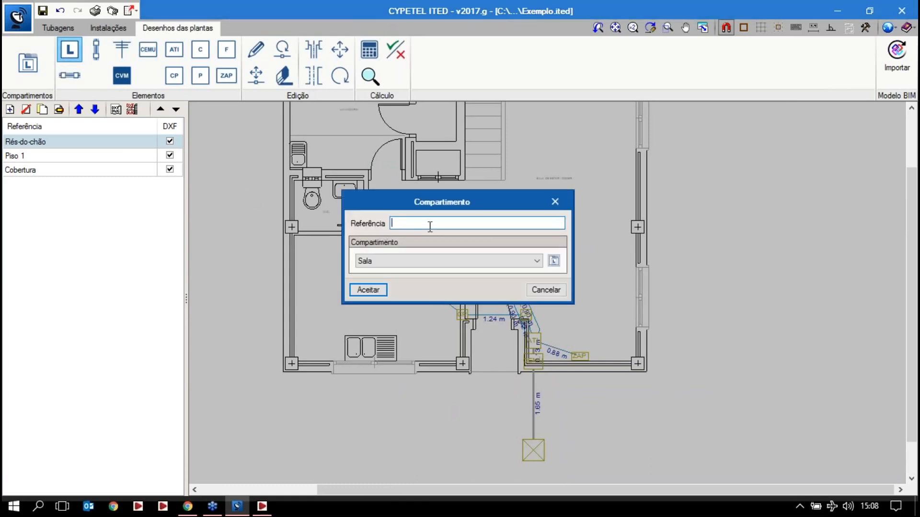
click(409, 263)
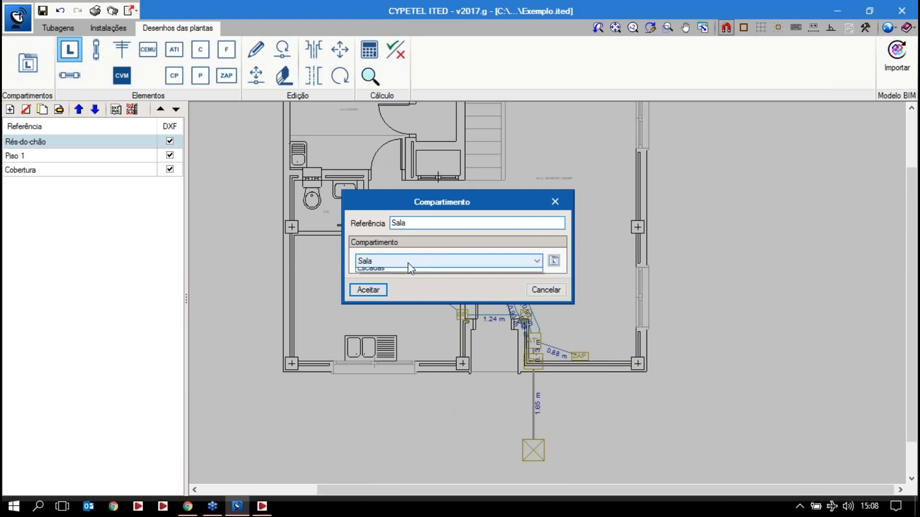
click(409, 263)
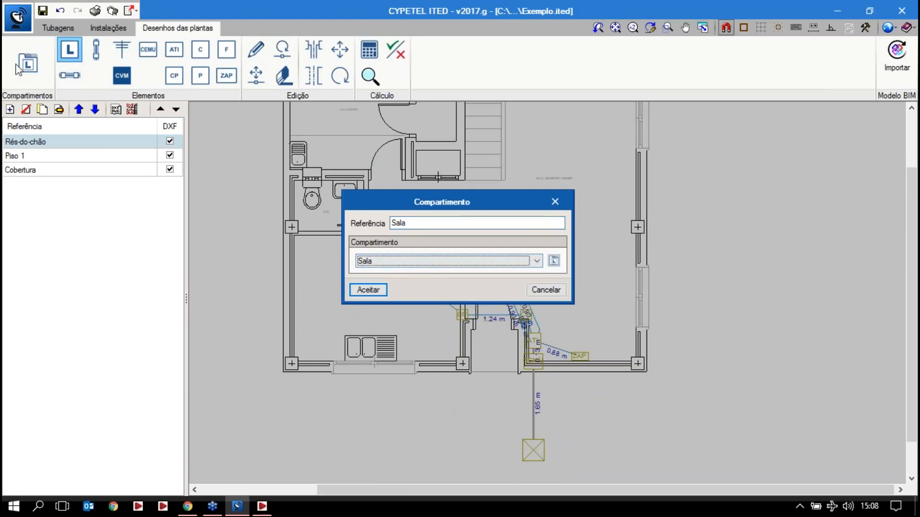
click(378, 263)
click(379, 265)
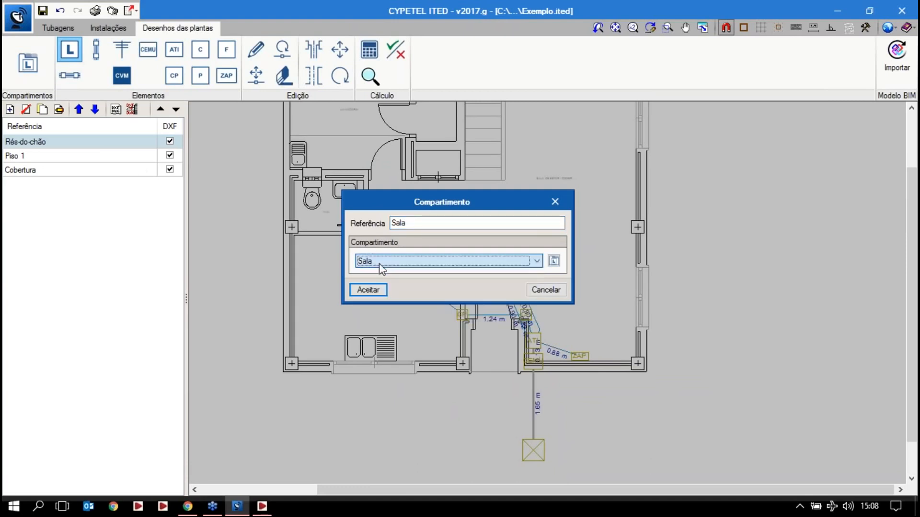
click(374, 293)
Outline the Sala boundary from the inner wall corner at the CEMU around the entrance to the kitchen-side wall
scroll(521, 350, up, 5)
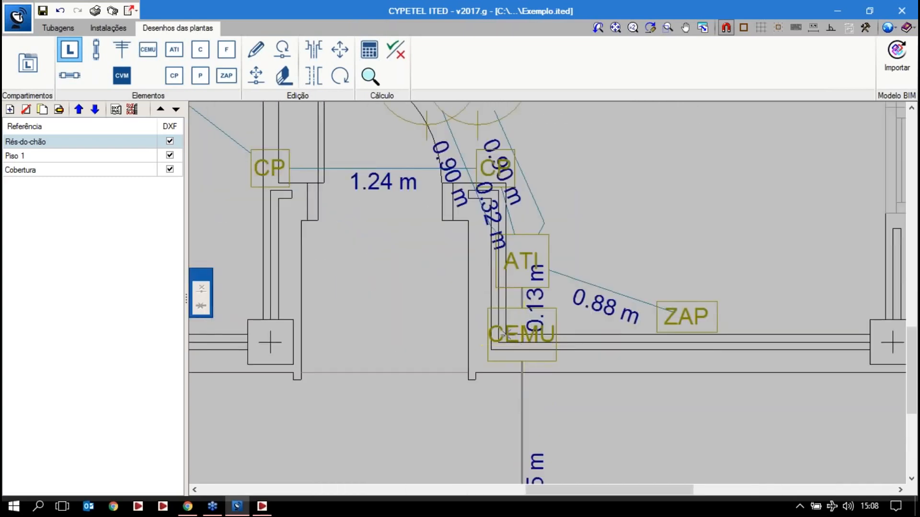
click(506, 334)
scroll(499, 190, down, 2)
middle_drag(499, 191, 532, 260)
scroll(531, 260, up, 4)
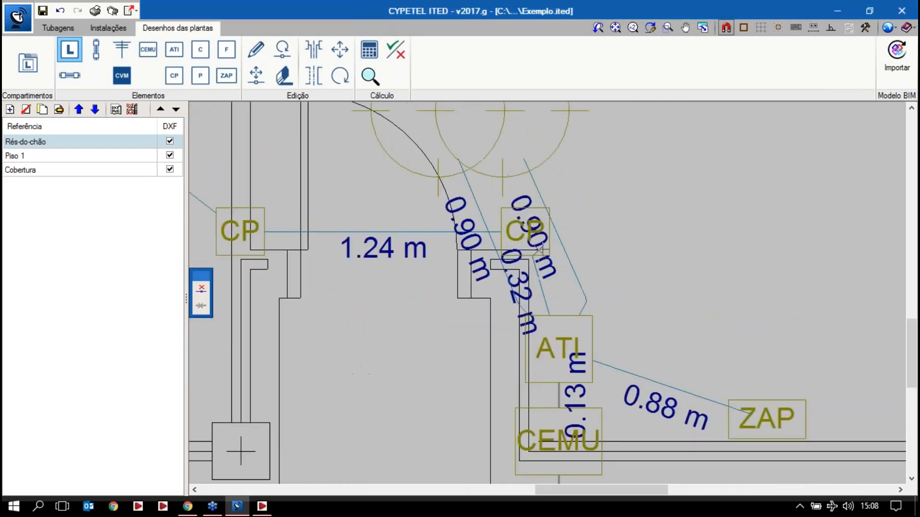
click(540, 251)
scroll(356, 252, down, 3)
middle_drag(321, 256, 384, 286)
click(365, 283)
Continue the Sala outline up to the staircase, around its upper corner and along the top wall to the upper-right column
scroll(375, 185, down, 3)
middle_drag(374, 184, 418, 324)
middle_drag(419, 250, 443, 388)
scroll(447, 236, up, 1)
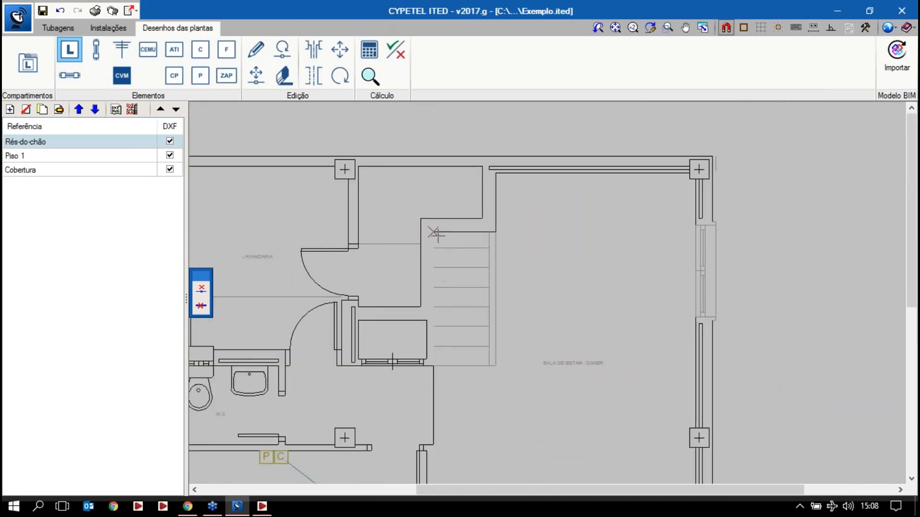
click(438, 233)
click(488, 232)
click(496, 173)
click(688, 172)
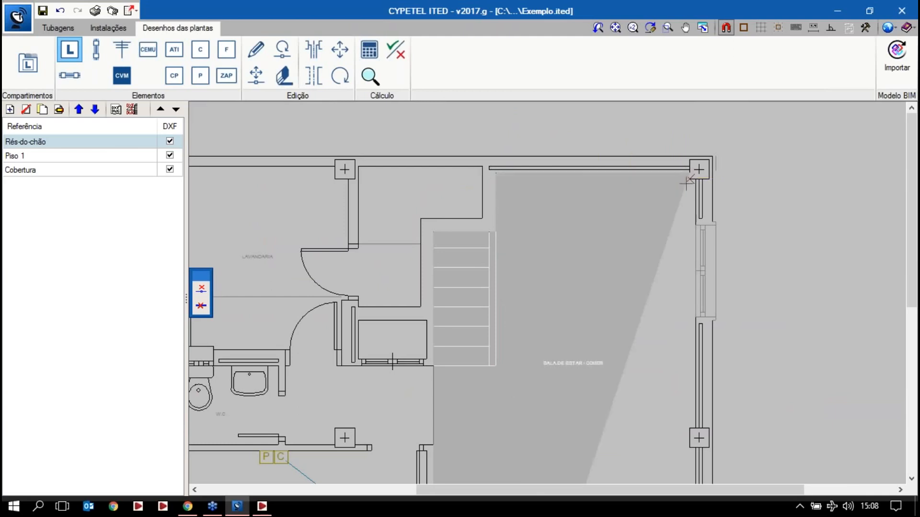
Take the Sala outline down the exterior wall to the lower-right column and close the compartment
scroll(670, 337, down, 1)
middle_drag(665, 335, 657, 177)
scroll(680, 399, up, 3)
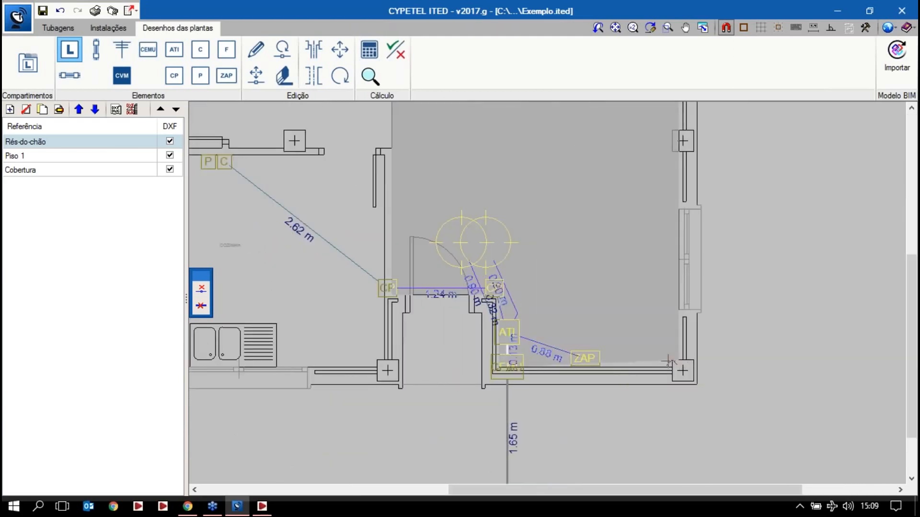
click(672, 367)
scroll(598, 338, down, 3)
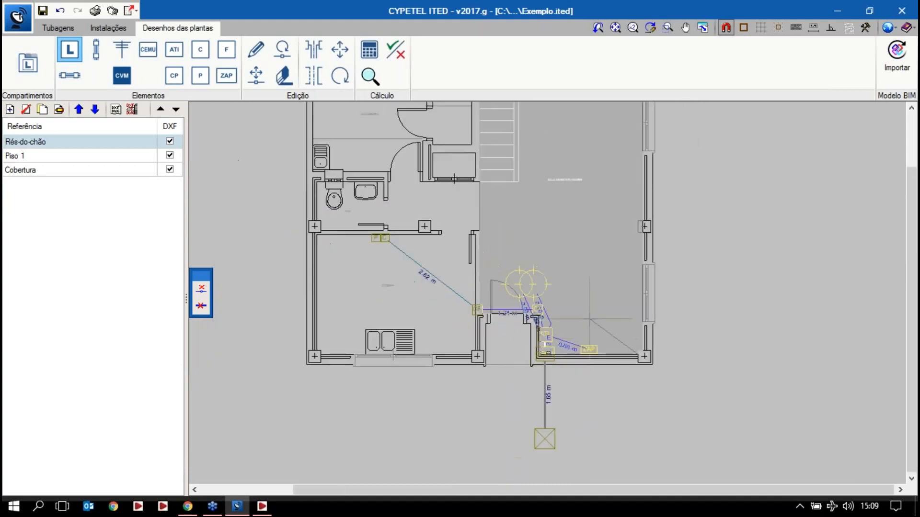
right_click(590, 319)
middle_drag(590, 319, 613, 402)
scroll(551, 274, up, 3)
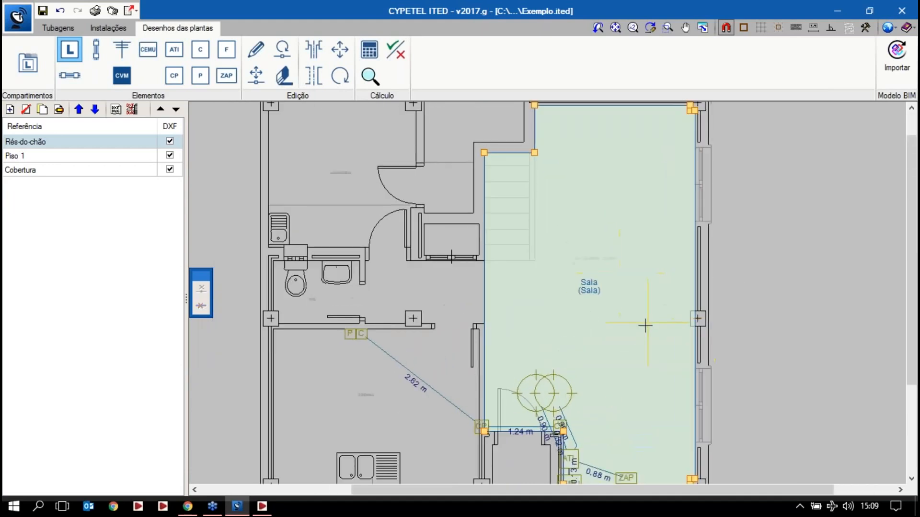
Start a new compartment in the kitchen with reference Cozinha and compartment type Cozinha
middle_drag(638, 338, 733, 260)
scroll(554, 417, up, 4)
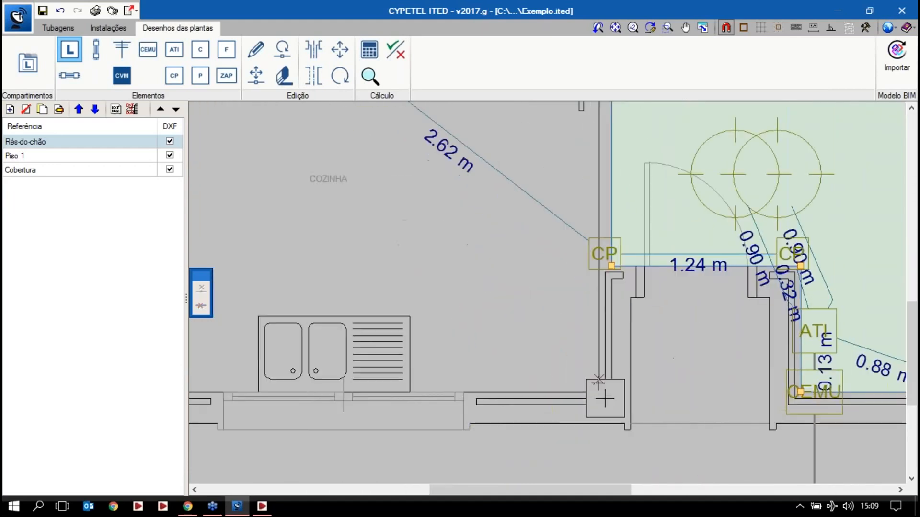
click(558, 342)
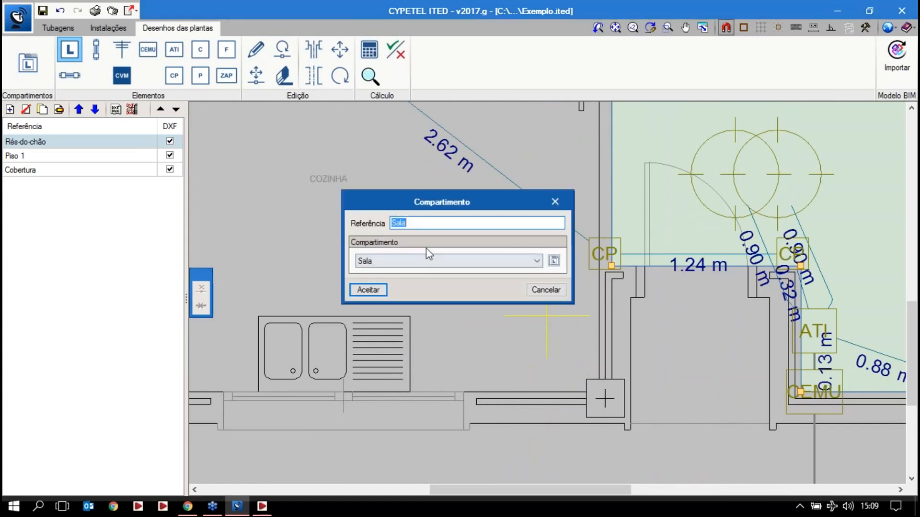
click(416, 263)
click(415, 282)
click(417, 224)
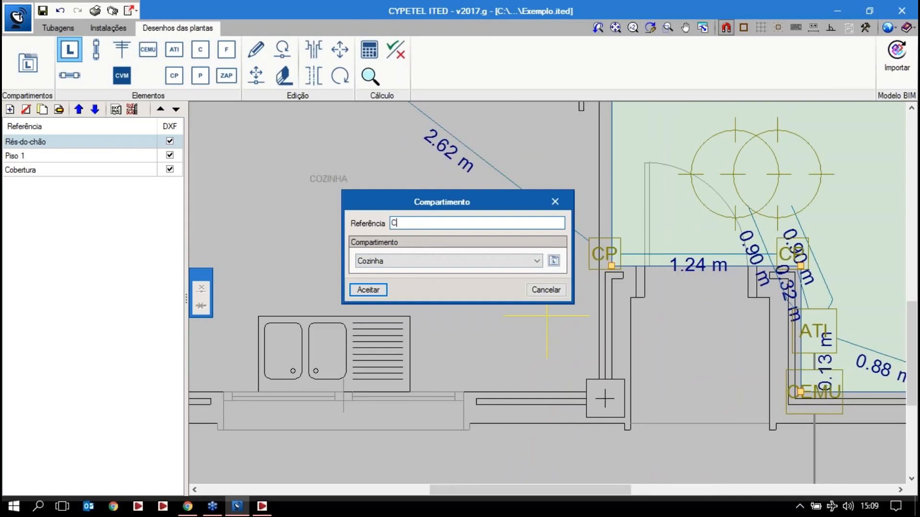
click(368, 290)
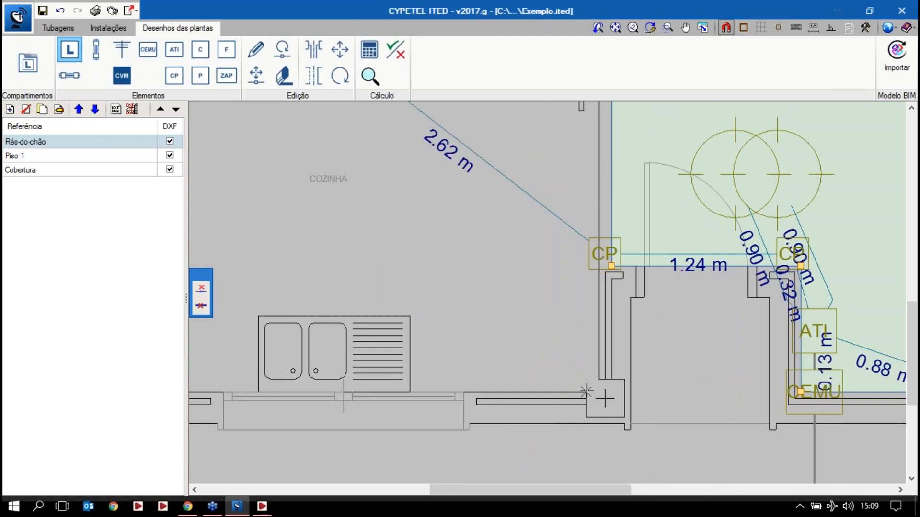
Outline the Cozinha compartment along the kitchen's inner wall faces and around its corner columns, and close it
scroll(586, 378, down, 3)
scroll(427, 380, up, 2)
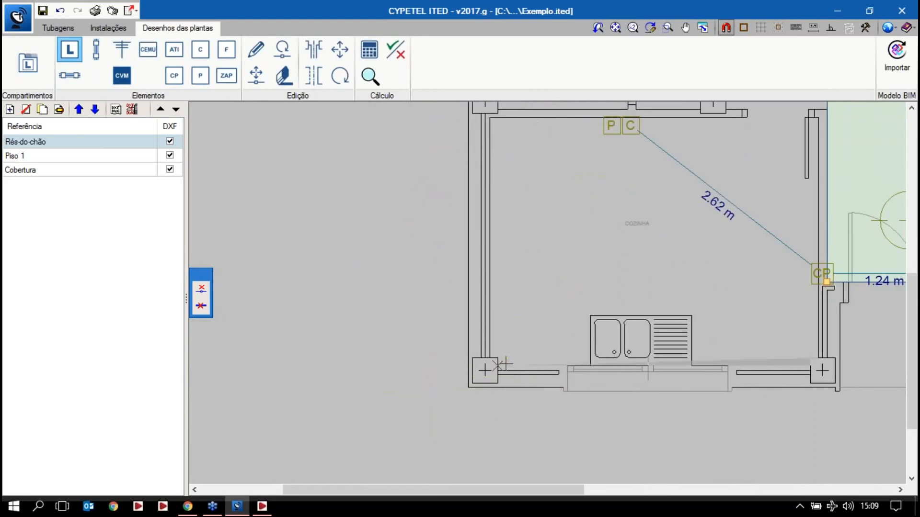
middle_drag(489, 253, 499, 347)
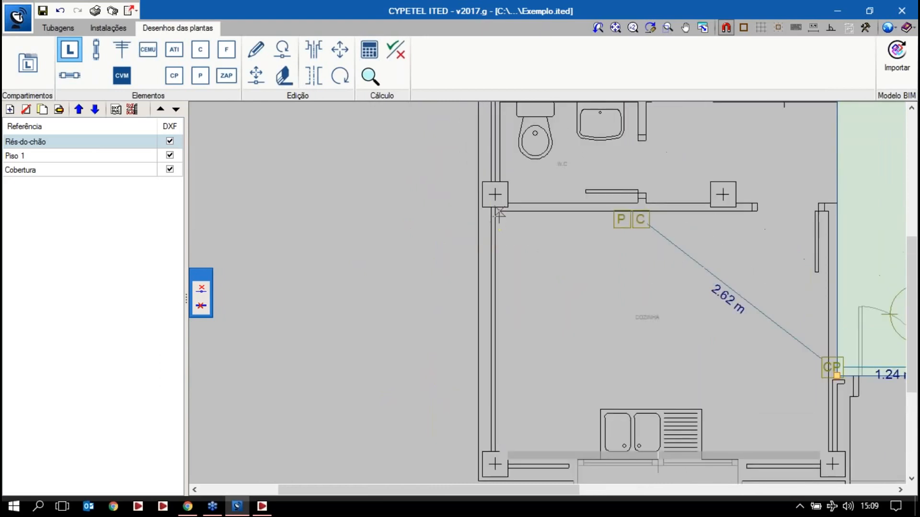
click(500, 212)
middle_drag(801, 254, 636, 250)
click(663, 207)
scroll(670, 299, down, 2)
middle_drag(670, 299, 637, 246)
scroll(633, 366, up, 3)
click(632, 366)
right_click(633, 340)
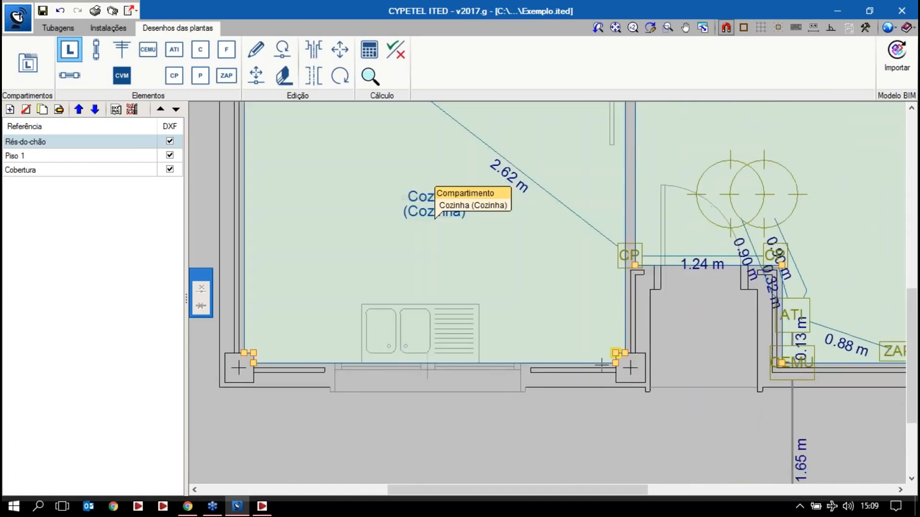
Start a new compartment in the bathroom with reference WC and compartment type WC
scroll(538, 346, down, 6)
middle_drag(530, 272, 547, 355)
scroll(548, 339, down, 1)
scroll(544, 334, up, 3)
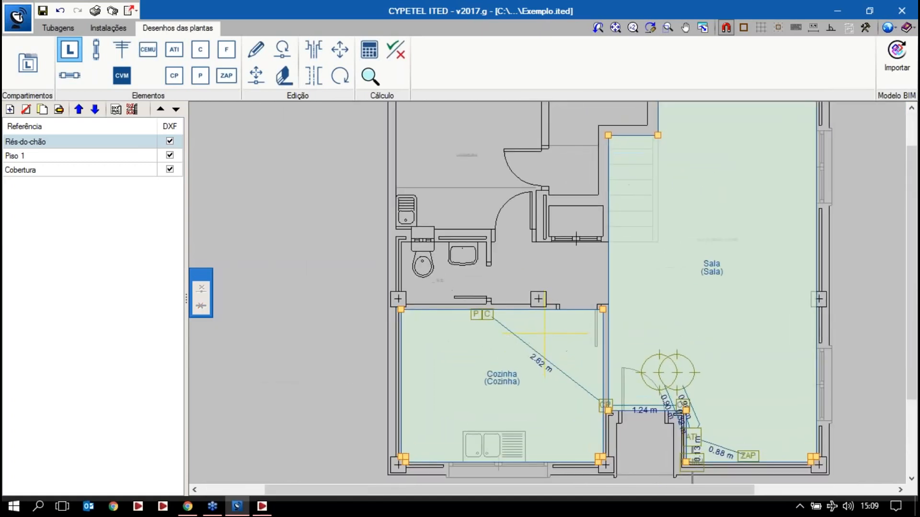
scroll(520, 324, up, 1)
right_click(496, 262)
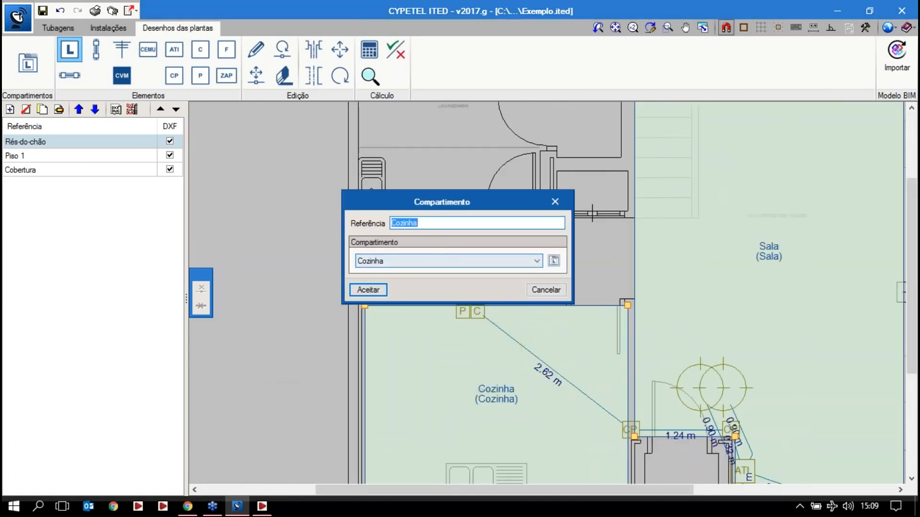
text(WC)
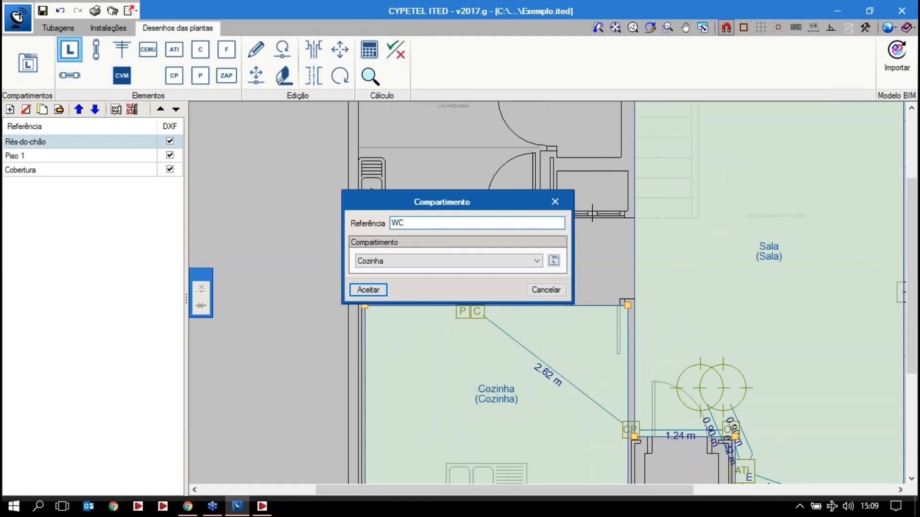
click(427, 261)
click(410, 303)
click(369, 289)
Outline the WC compartment around the corner column and along the bathroom's inner wall faces, and close it
scroll(371, 294, up, 2)
click(369, 277)
click(355, 277)
click(354, 137)
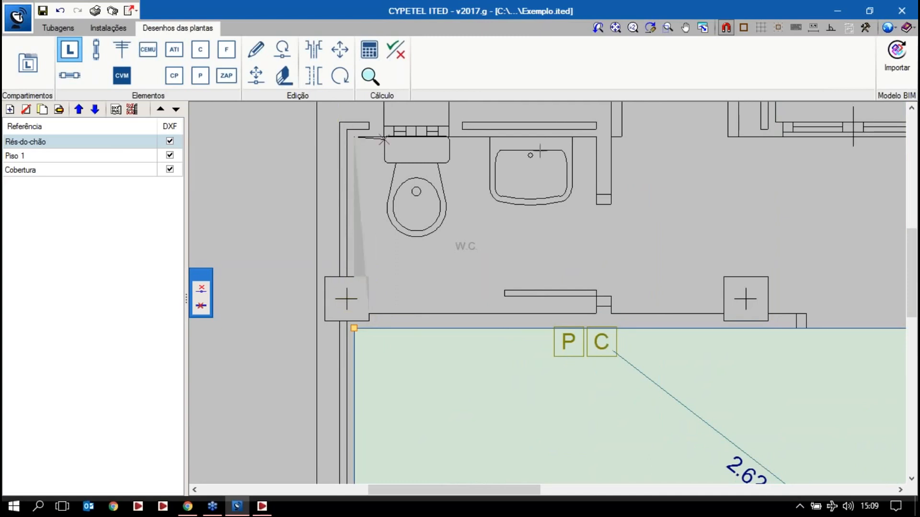
click(596, 137)
click(596, 314)
click(368, 314)
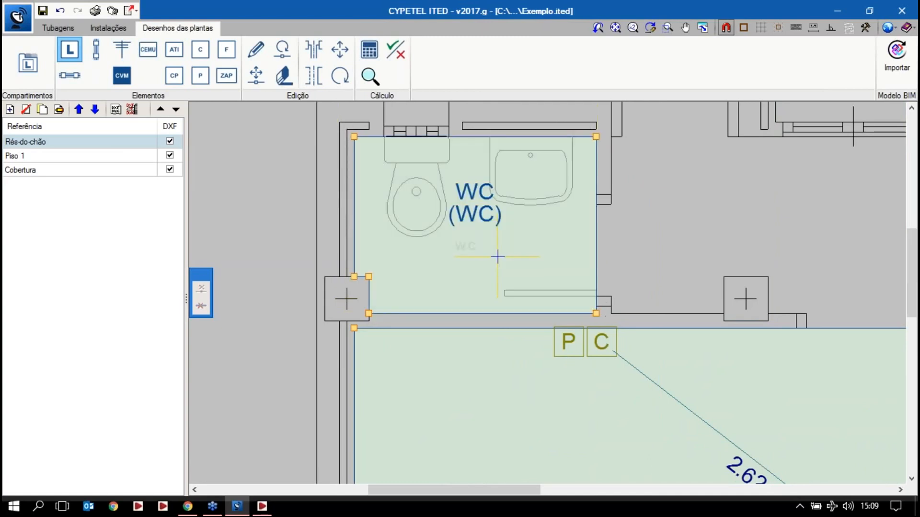
Start a new compartment in the laundry room with reference Lavandaria and compartment type Lavandaria
scroll(498, 257, down, 3)
scroll(473, 241, up, 2)
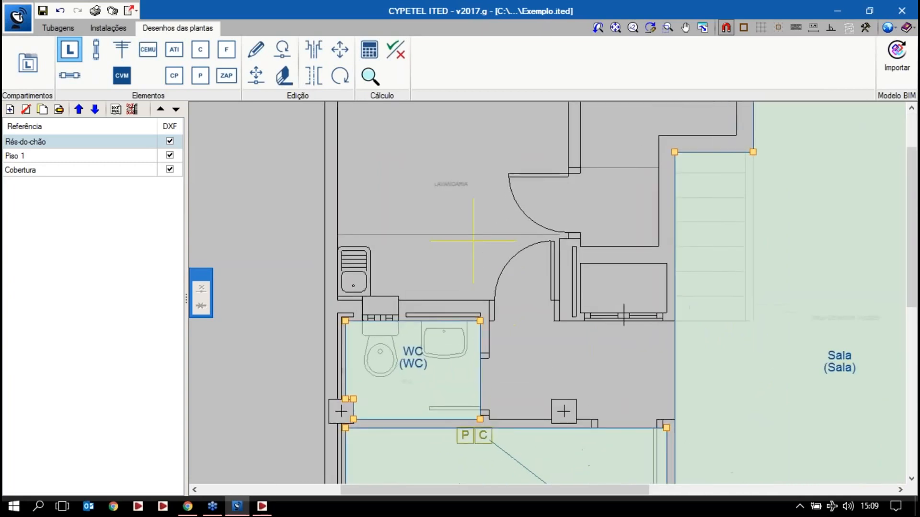
click(473, 241)
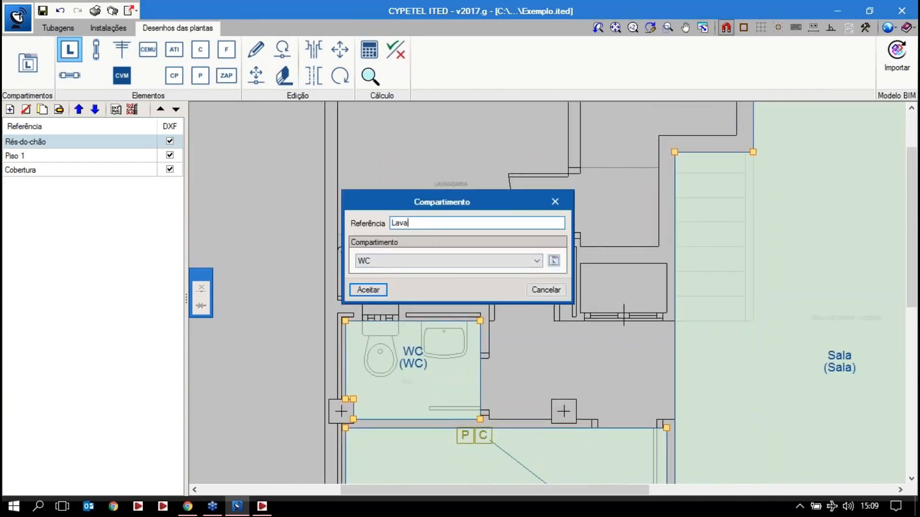
click(432, 261)
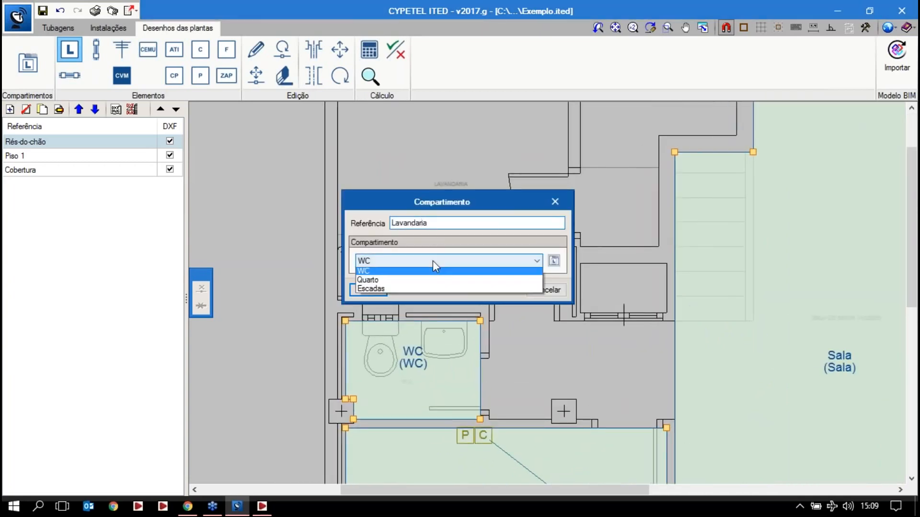
click(386, 294)
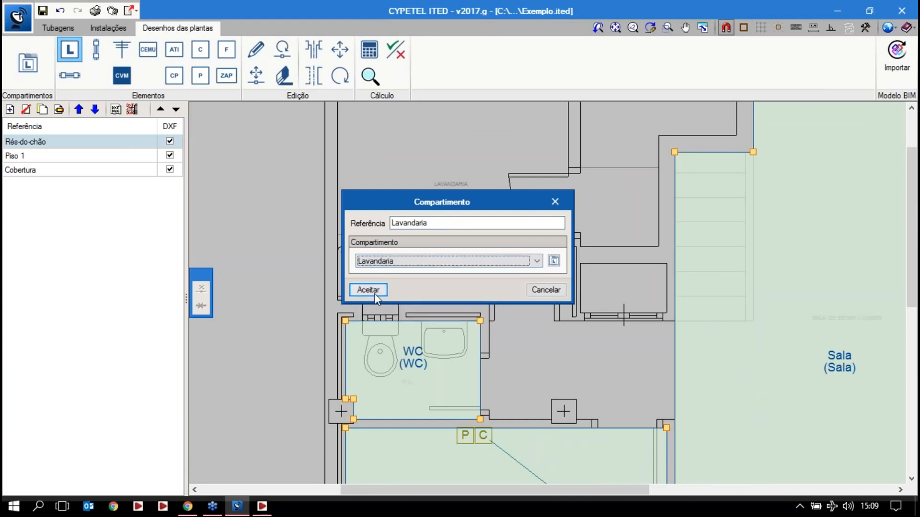
click(368, 290)
Outline the Lavandaria compartment along the laundry's inner wall faces and around its corner columns, and close it
click(365, 349)
middle_drag(388, 126, 444, 367)
click(420, 339)
click(439, 337)
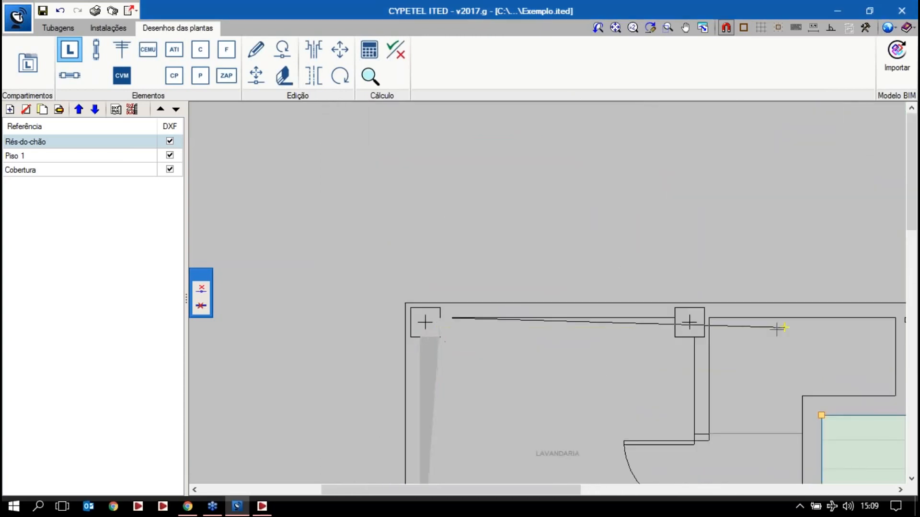
click(441, 319)
middle_drag(754, 327, 612, 314)
click(533, 305)
click(533, 325)
click(551, 324)
middle_drag(551, 423, 539, 217)
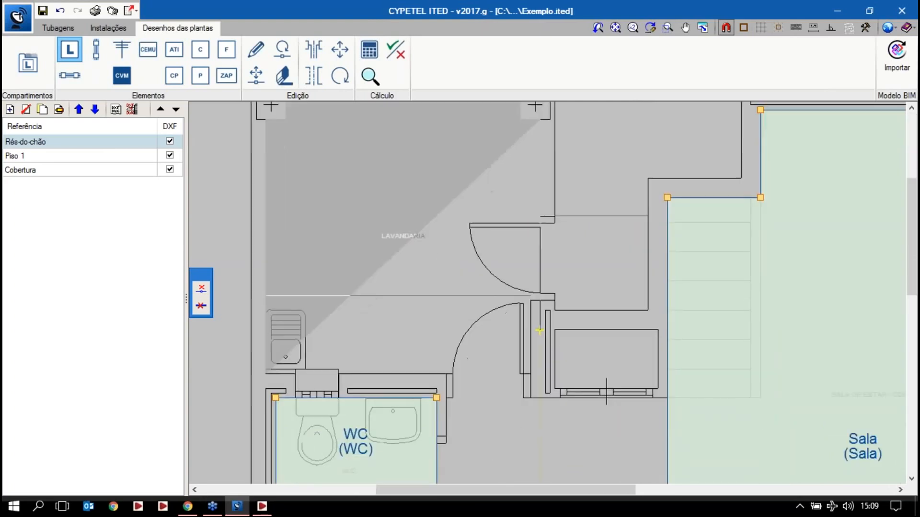
click(540, 300)
click(530, 300)
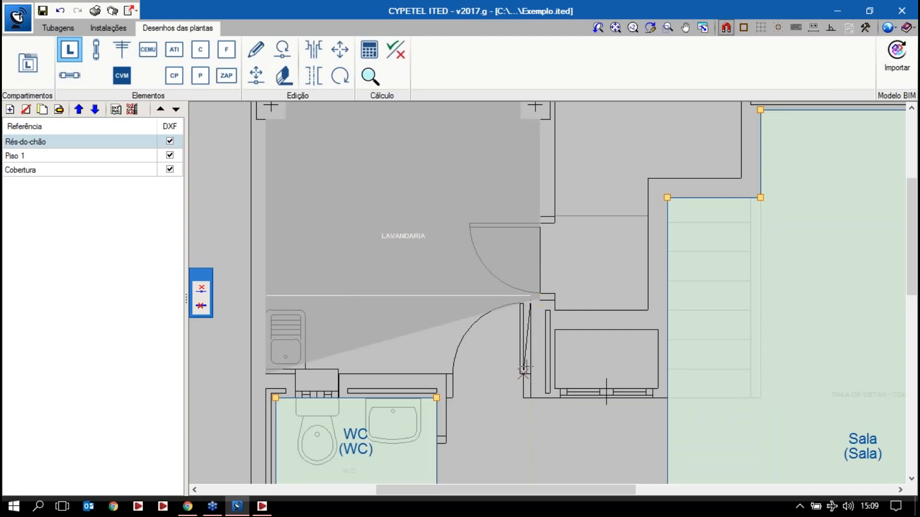
click(530, 373)
right_click(416, 372)
Start a new compartment for the under-stair space beside the laundry with reference Escadas and compartment type Escadas
scroll(410, 343, down, 3)
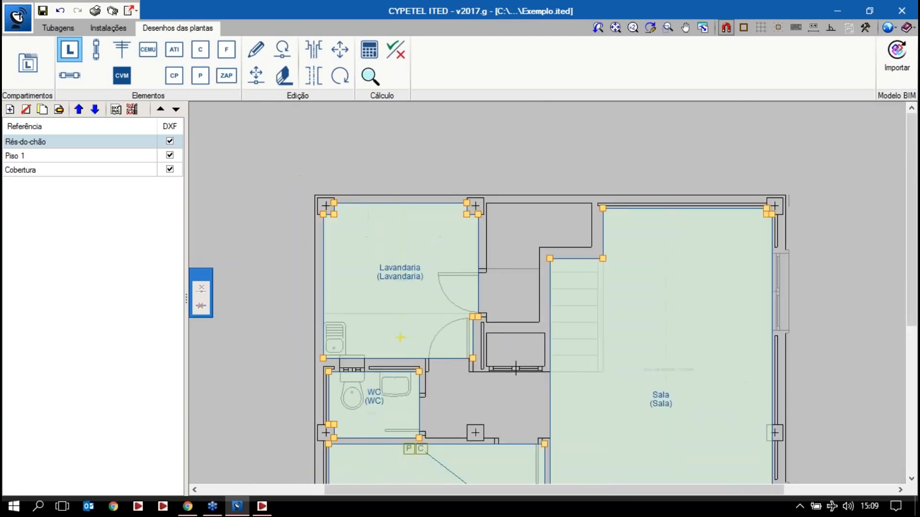
click(392, 338)
click(418, 259)
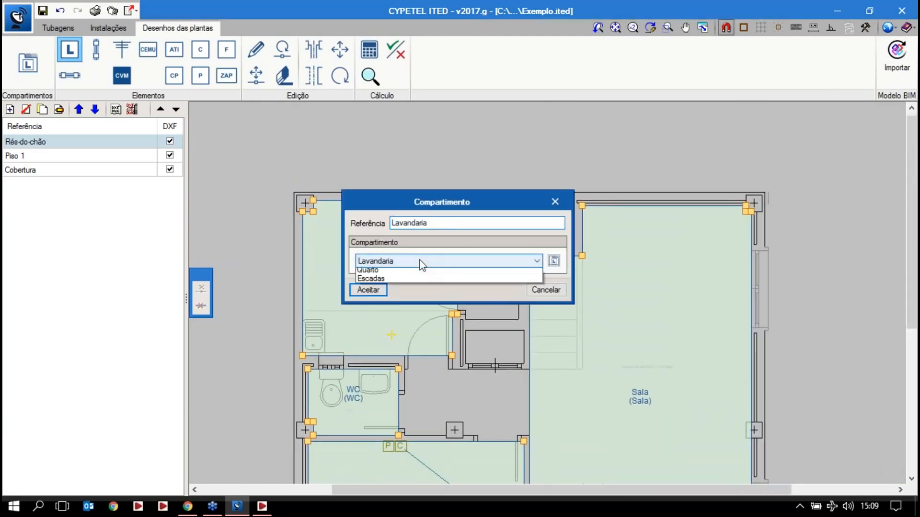
click(406, 317)
double_click(410, 223)
text(Escadas)
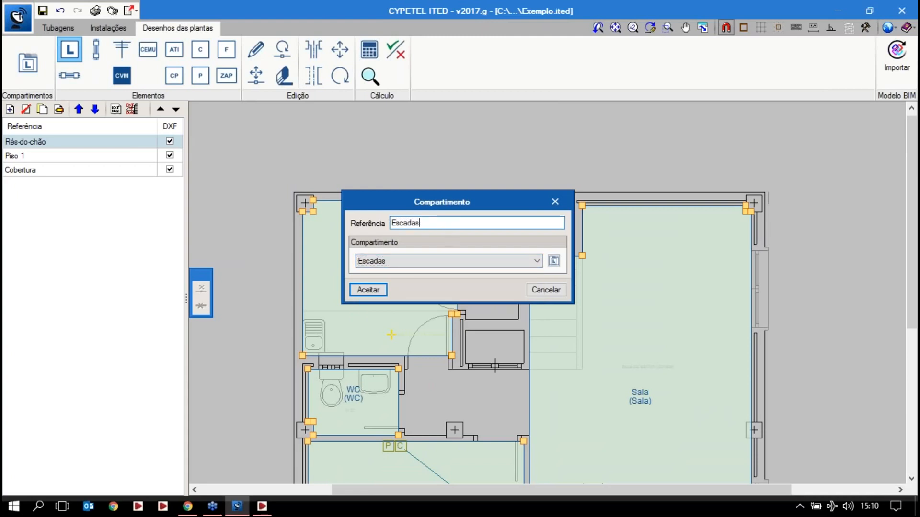
click(368, 290)
Outline the Escadas compartment from the laundry doorway along the stepped inner wall faces beside Sala, and close it
scroll(473, 299, up, 2)
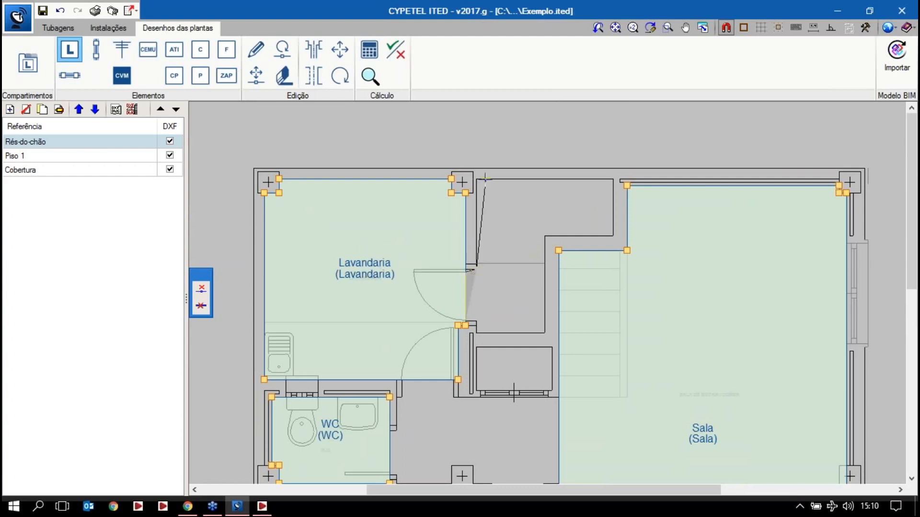
click(613, 179)
click(613, 236)
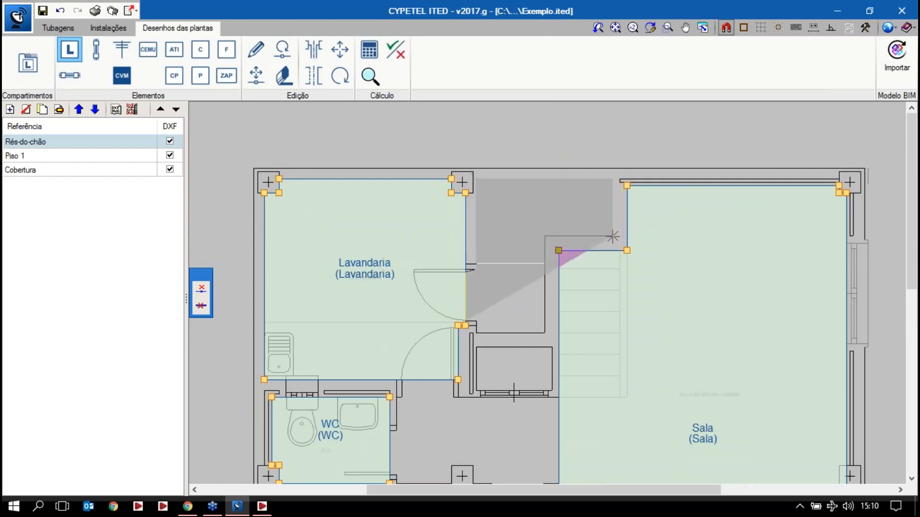
click(544, 236)
click(545, 332)
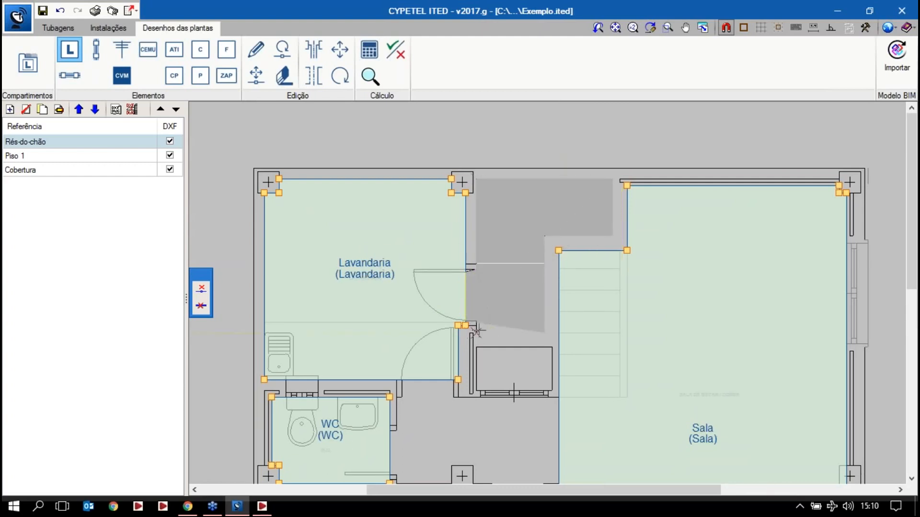
click(478, 319)
right_click(481, 311)
Review the outlined ground-floor compartments and the hall area between WC, Lavandaria, Cozinha and Sala
scroll(501, 314, up, 1)
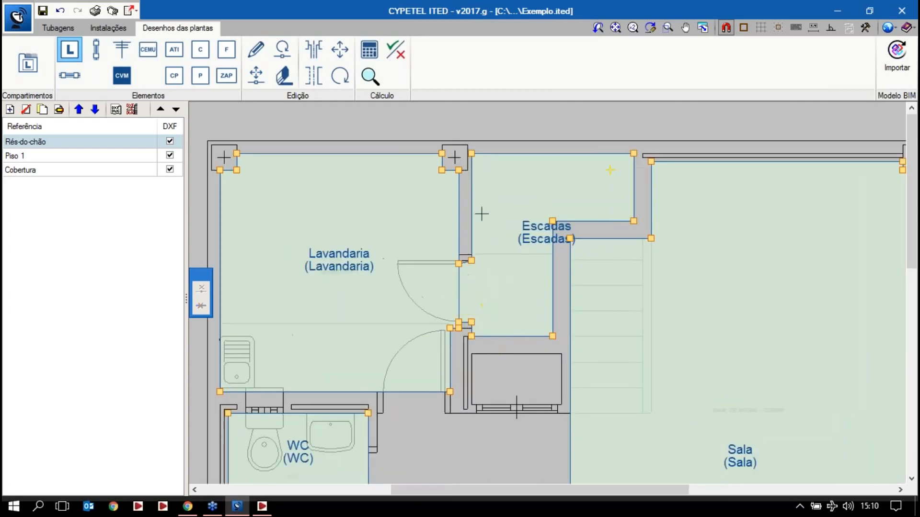
scroll(739, 468, down, 4)
scroll(595, 359, down, 1)
scroll(433, 293, up, 4)
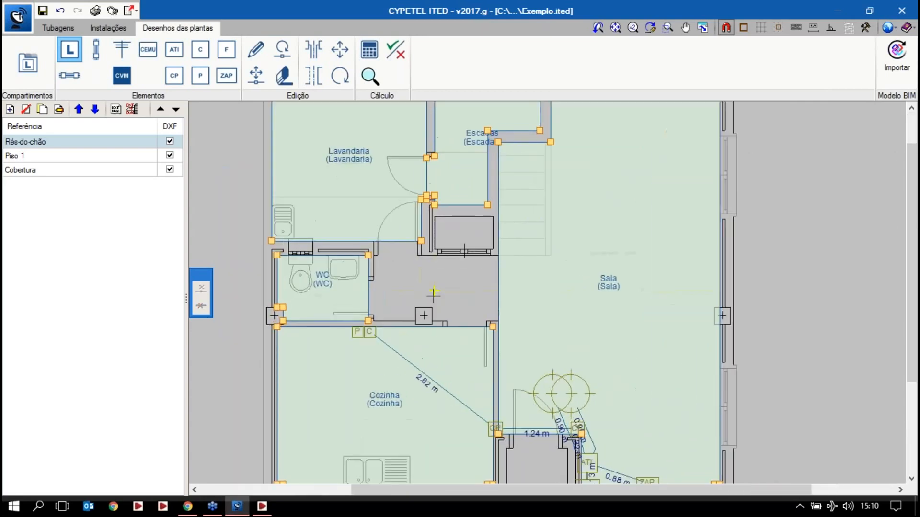
scroll(537, 416, up, 1)
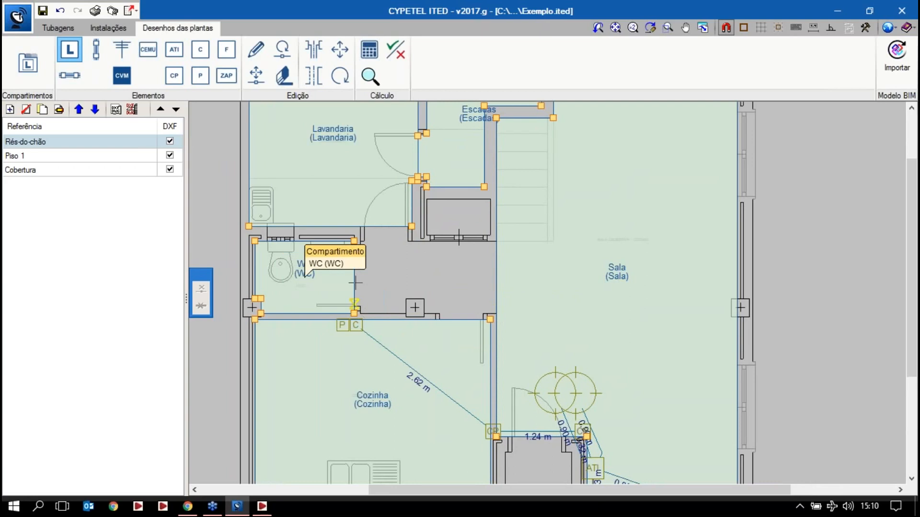
scroll(551, 275, down, 3)
scroll(444, 381, up, 1)
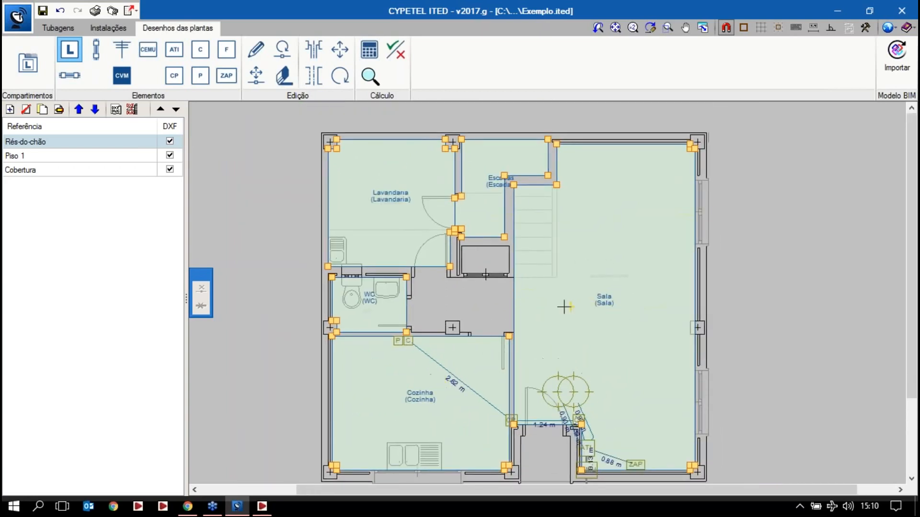
middle_drag(567, 321, 554, 318)
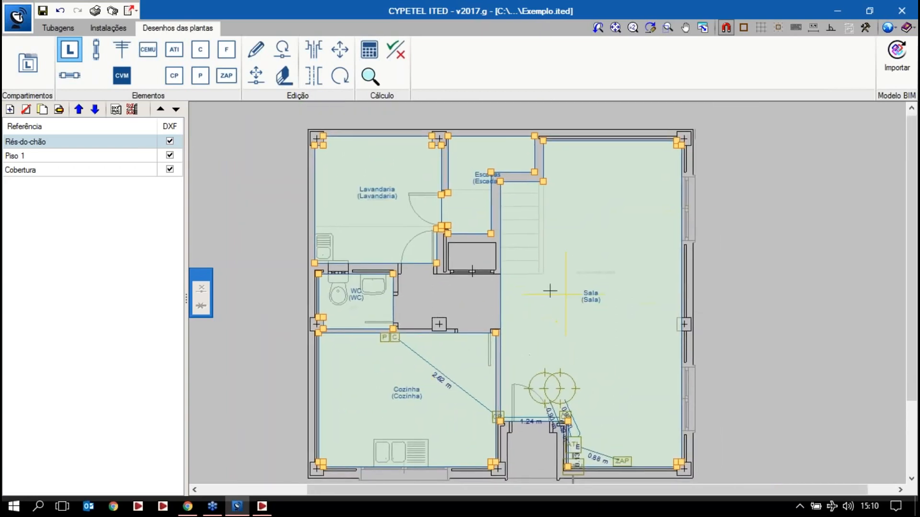
Switch to the Piso 1 floor and start a new compartment with reference Quarto 1 and compartment type Quarto
click(35, 155)
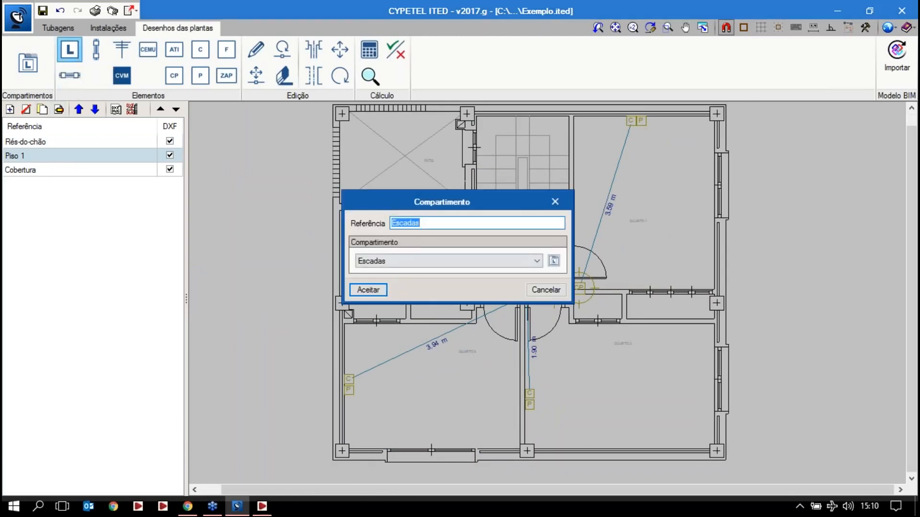
text(Quarto)
click(433, 261)
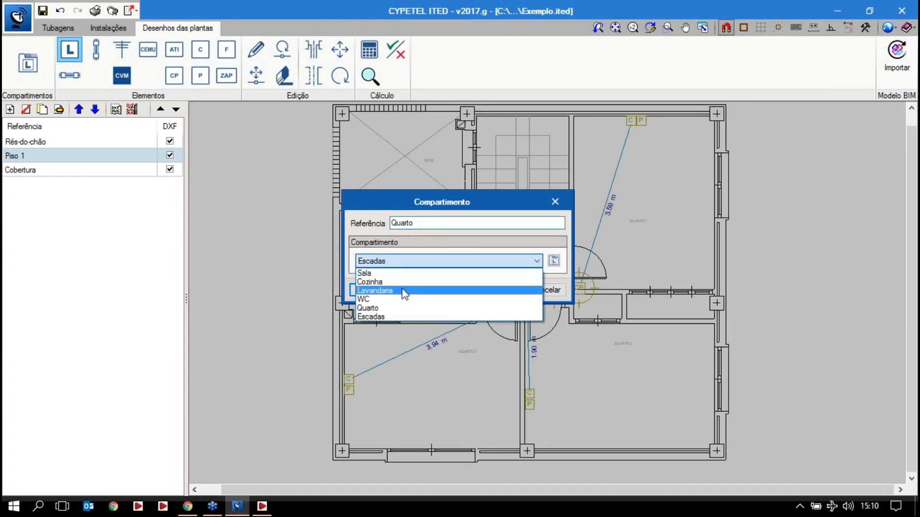
click(395, 312)
click(416, 261)
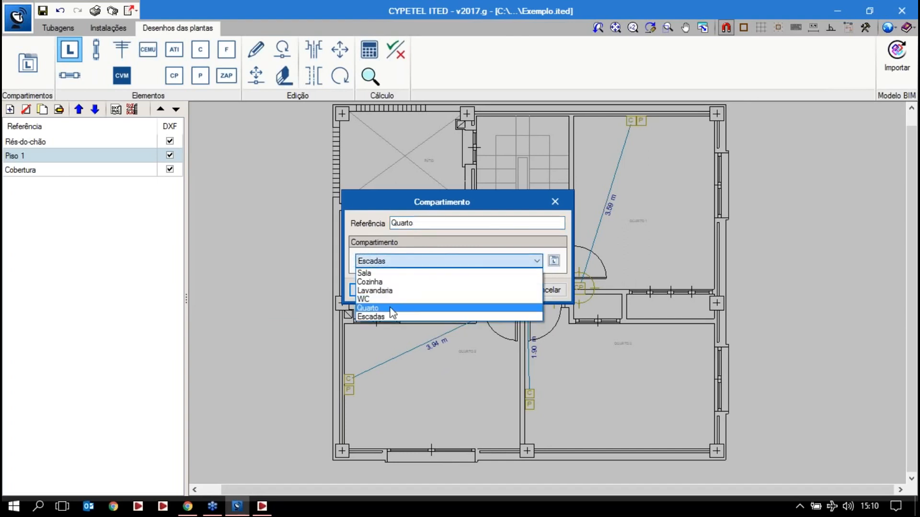
click(390, 308)
click(421, 223)
text(1)
click(367, 290)
Outline the Quarto 1 compartment along the bedroom's inner wall faces and around its corner column, and close it
scroll(529, 299, up, 2)
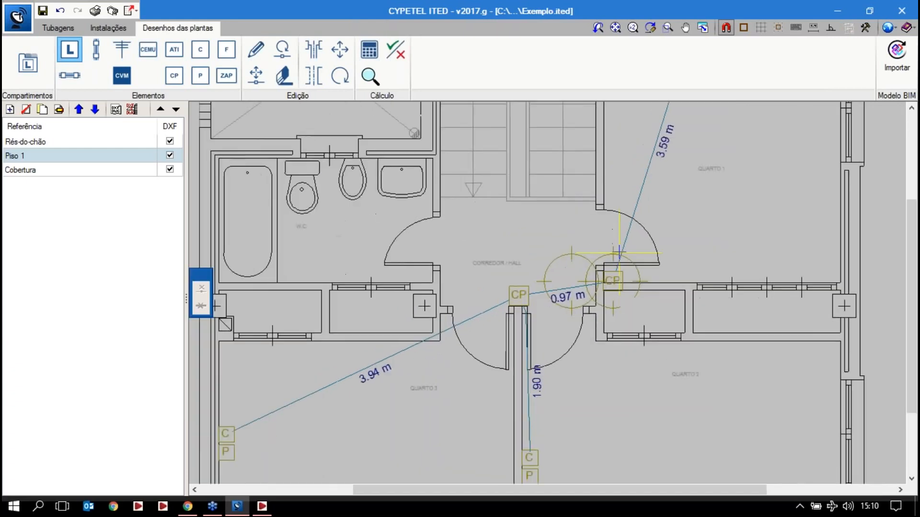
scroll(618, 250, up, 2)
scroll(621, 128, up, 3)
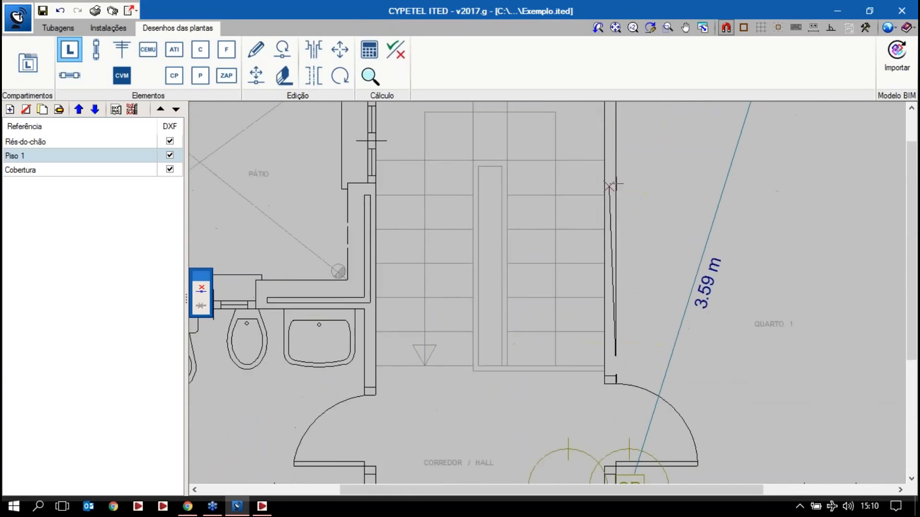
scroll(621, 128, down, 3)
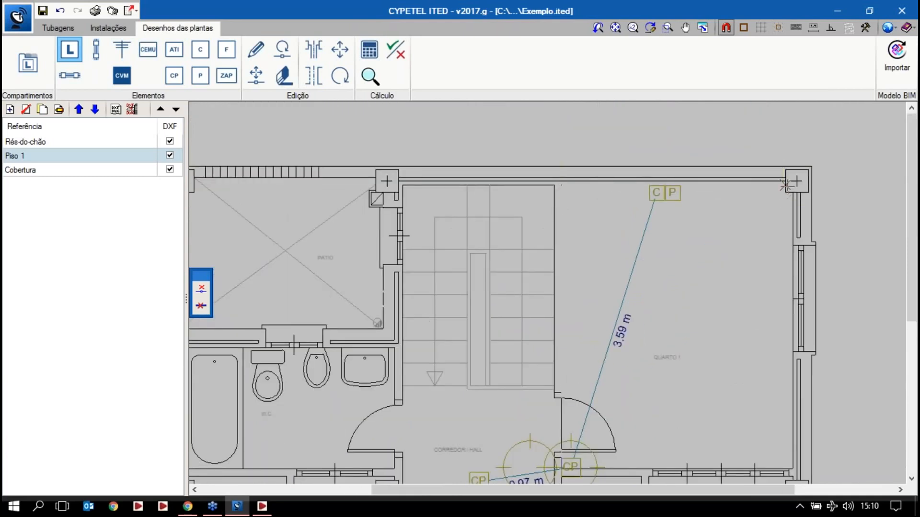
click(794, 191)
middle_drag(781, 324, 750, 178)
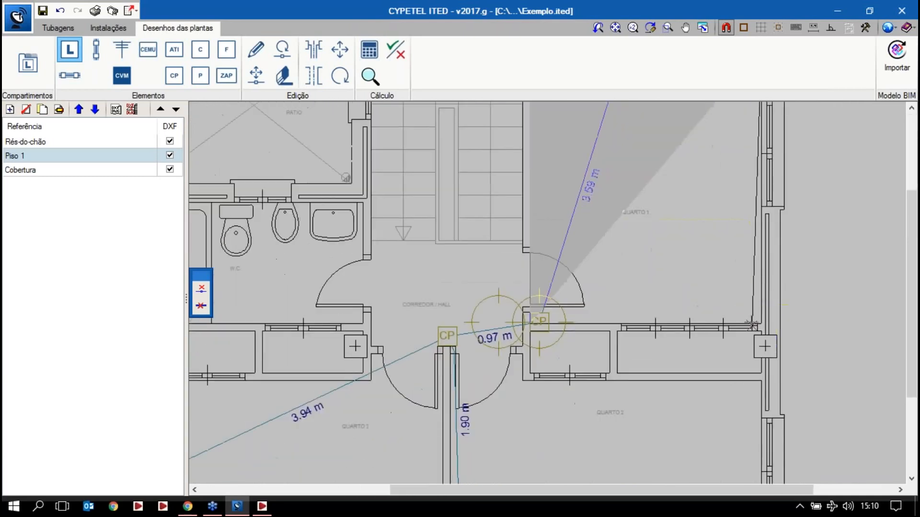
click(761, 324)
right_click(761, 324)
Start a new compartment in the second bedroom with reference Quarto2 and compartment type Quarto
scroll(642, 300, down, 3)
middle_drag(583, 381, 592, 312)
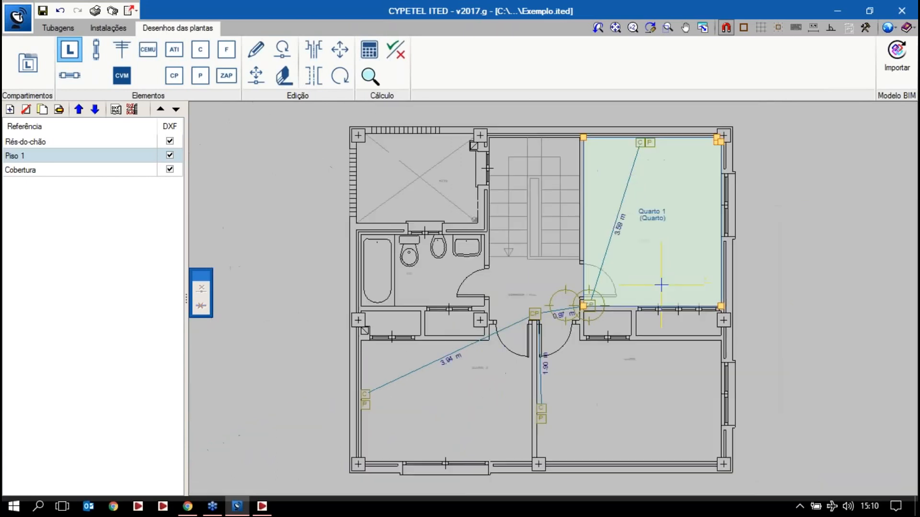
scroll(588, 311, up, 3)
right_click(579, 297)
click(420, 223)
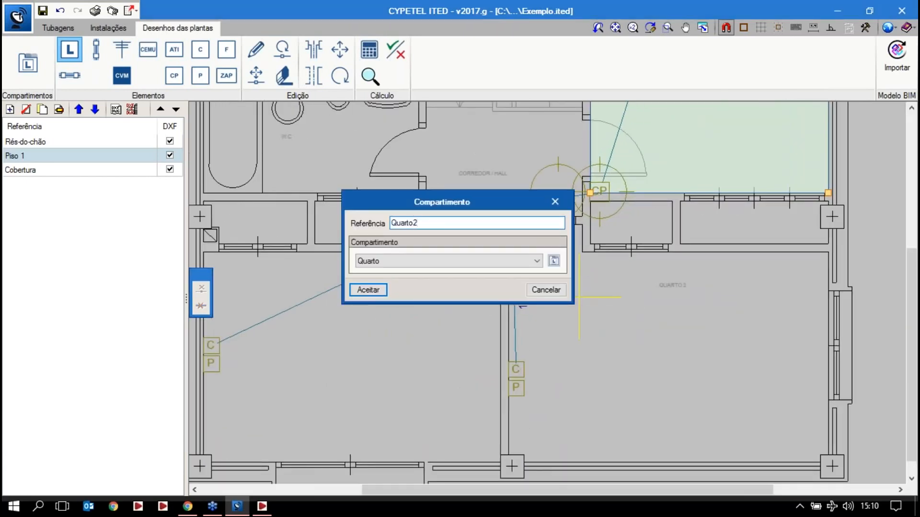
click(368, 290)
Outline the Quarto2 compartment from its door recess along the inner wall faces and around the corner columns, and close it
scroll(515, 258, up, 2)
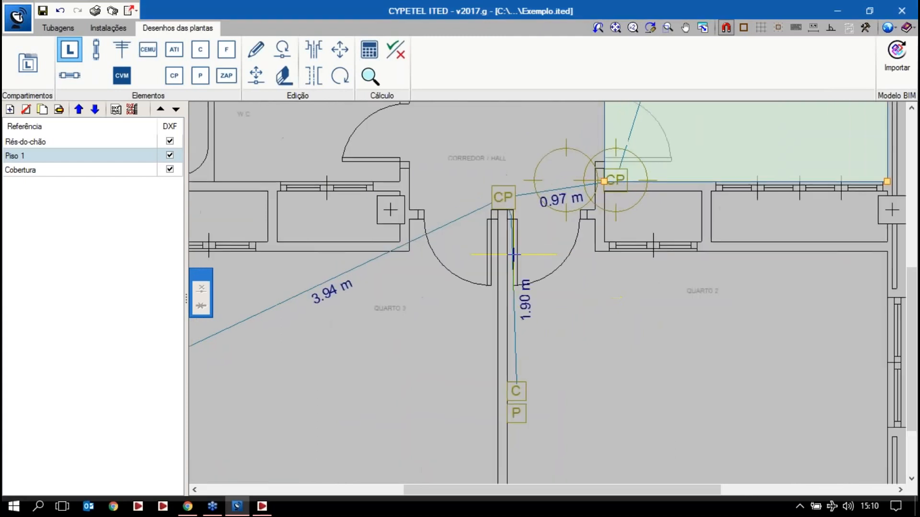
click(507, 216)
click(603, 216)
click(602, 251)
middle_drag(747, 330, 534, 314)
click(609, 238)
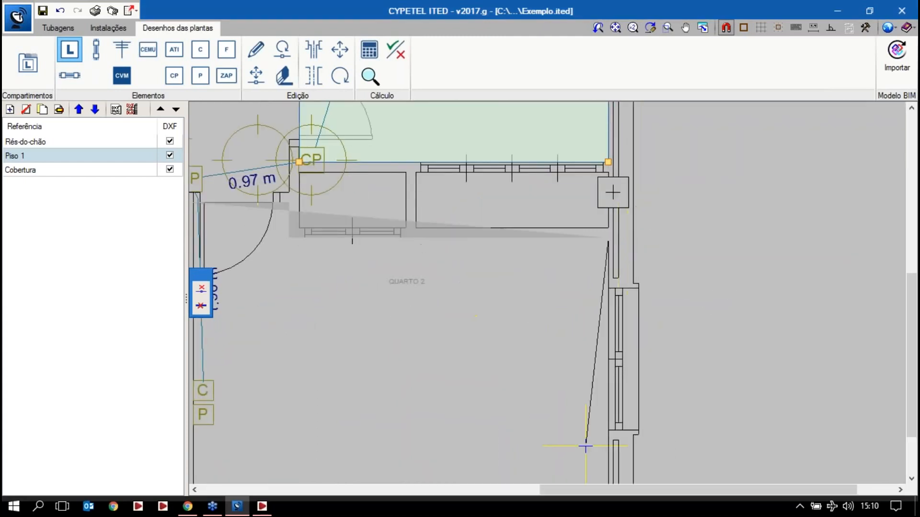
middle_drag(585, 446, 691, 216)
click(704, 271)
click(705, 281)
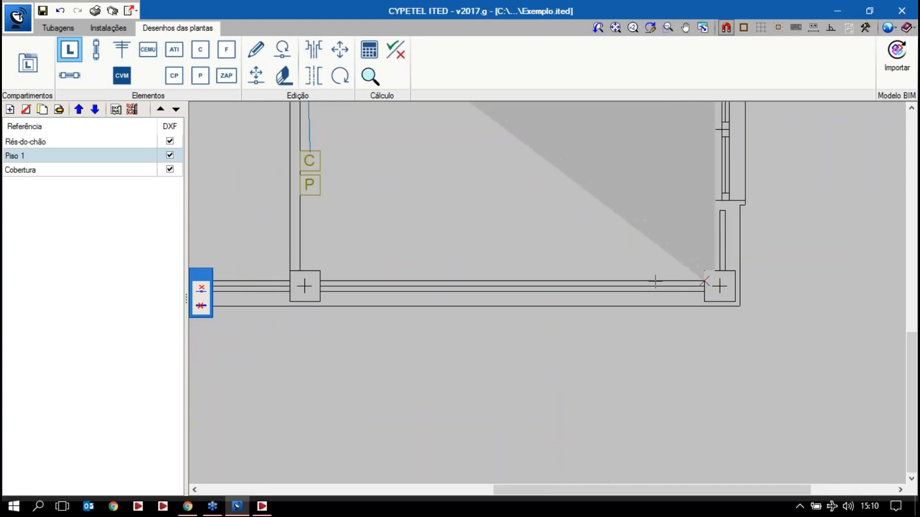
scroll(254, 283, up, 1)
middle_drag(253, 283, 383, 308)
click(457, 304)
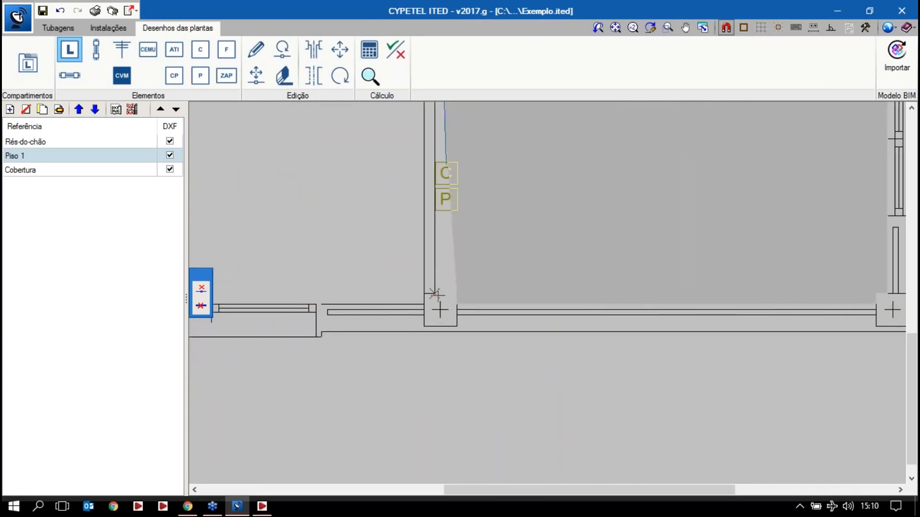
scroll(444, 257, down, 2)
right_click(482, 258)
Start a new compartment in the third bedroom with reference Quarto3 and compartment type Quarto
scroll(463, 259, down, 1)
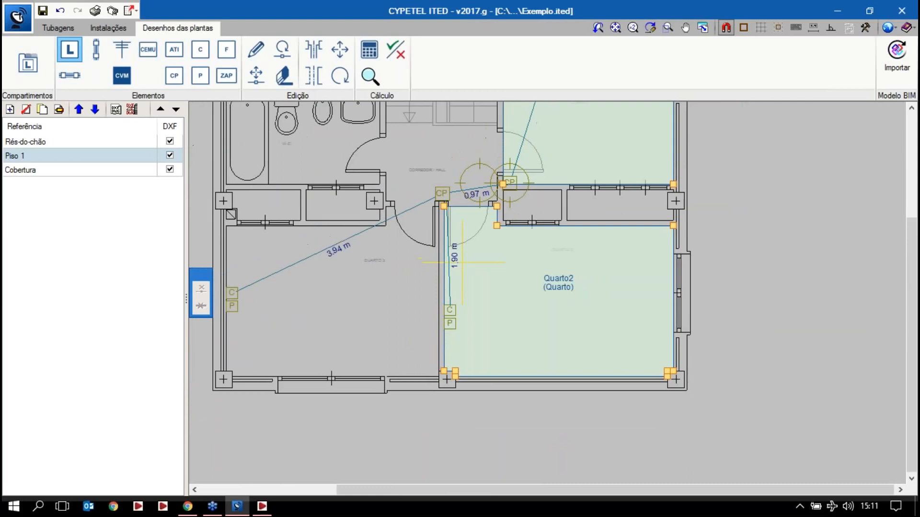
middle_drag(463, 261, 510, 273)
right_click(405, 290)
click(443, 223)
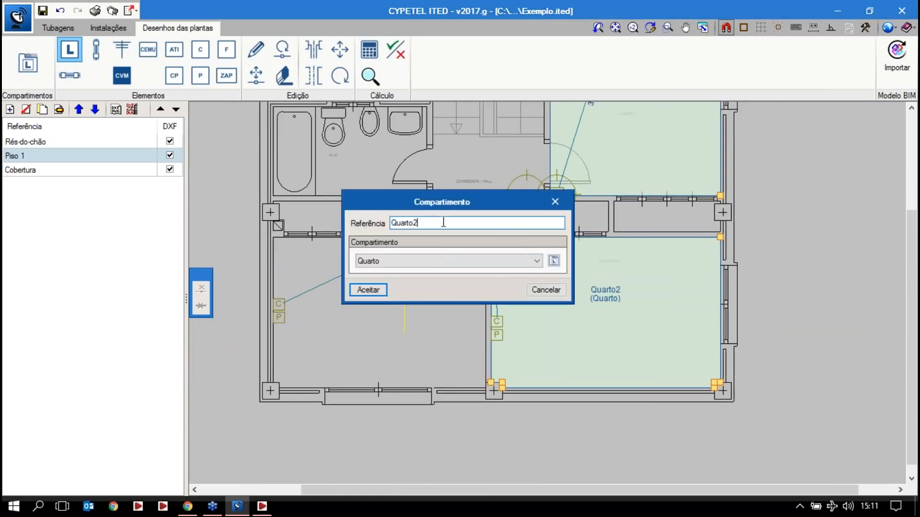
text(3)
click(368, 290)
Outline the Quarto 3 compartment along the bedroom's inner wall faces and door recess, and close it
scroll(276, 335, up, 2)
click(282, 413)
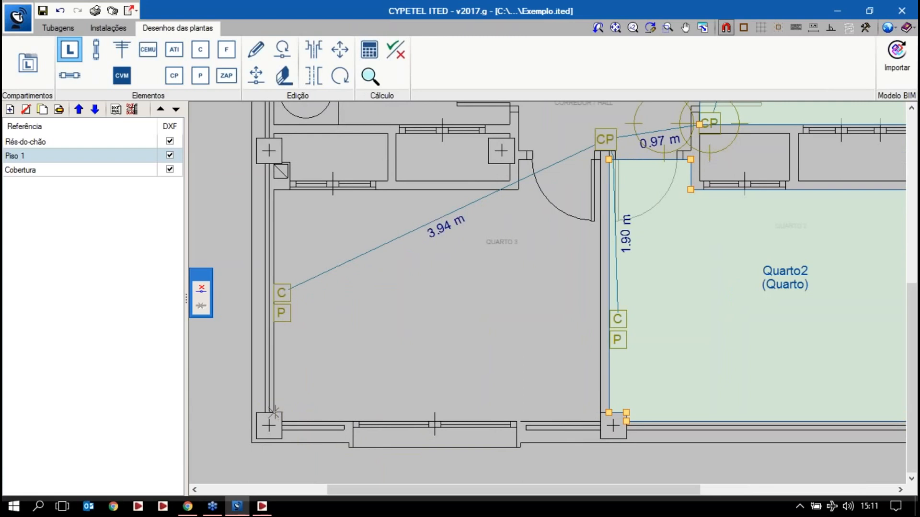
click(274, 191)
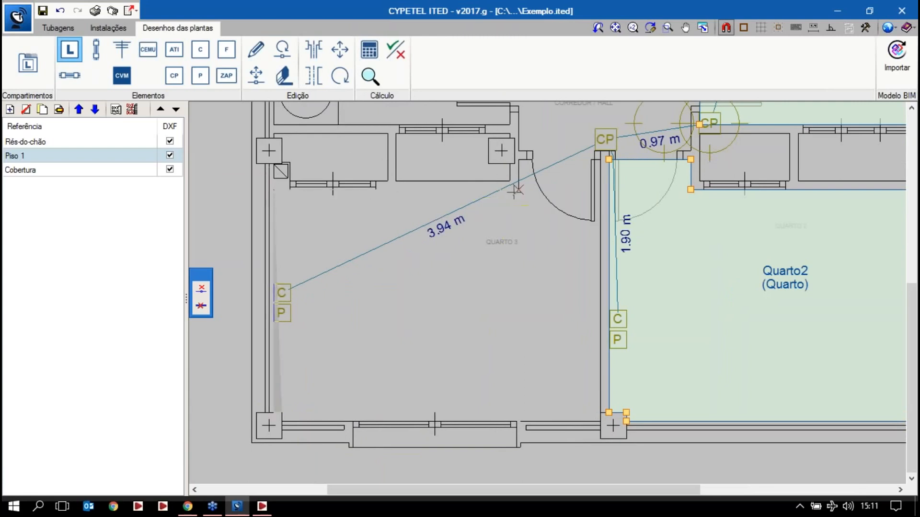
click(600, 159)
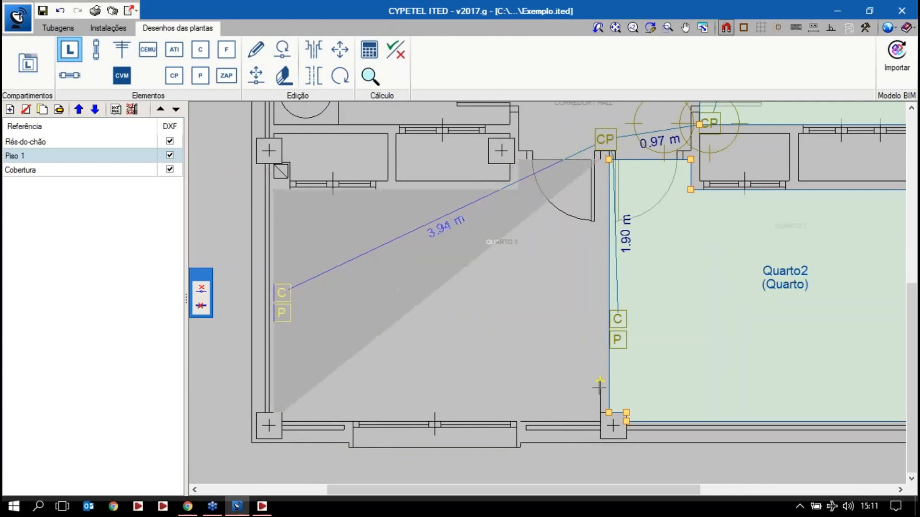
click(601, 422)
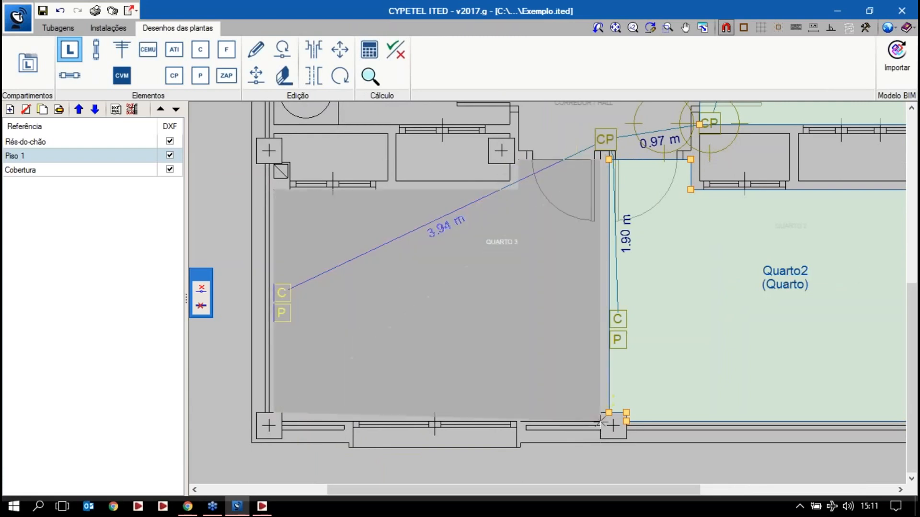
click(281, 423)
scroll(316, 349, down, 3)
scroll(384, 268, up, 1)
scroll(408, 276, down, 3)
middle_drag(361, 148, 406, 248)
scroll(406, 248, up, 3)
right_click(411, 248)
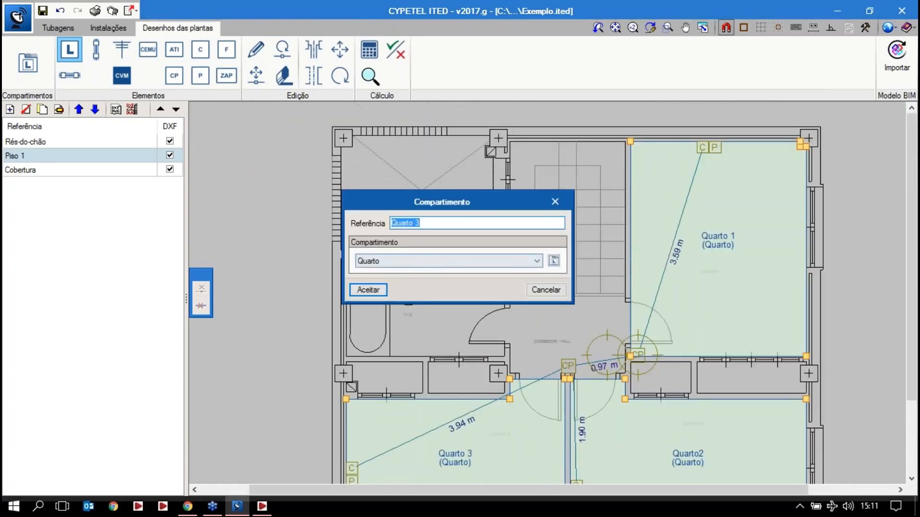
Start a new compartment for the bathroom with reference WC and compartment type Quarto
text(WC)
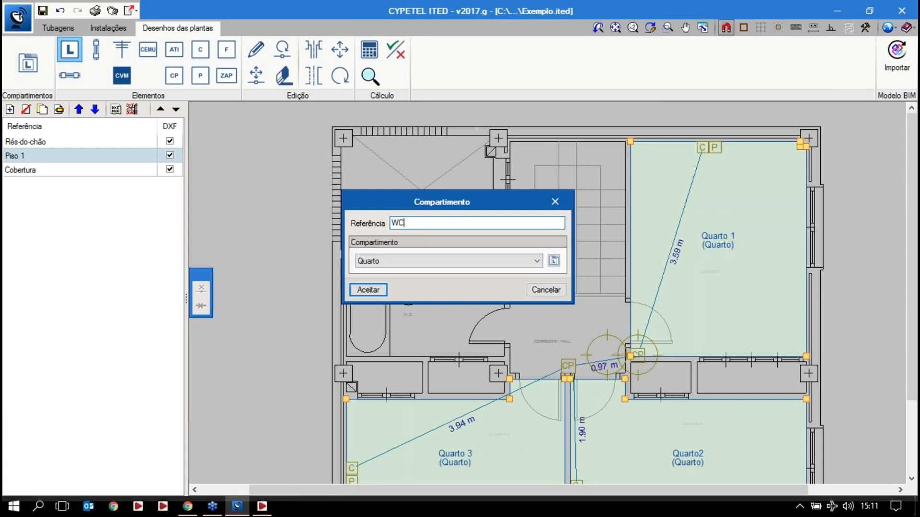
click(448, 261)
click(432, 304)
click(368, 289)
Outline the WC compartment along the bathroom's inner wall faces and close it
scroll(377, 287, up, 5)
scroll(378, 239, up, 1)
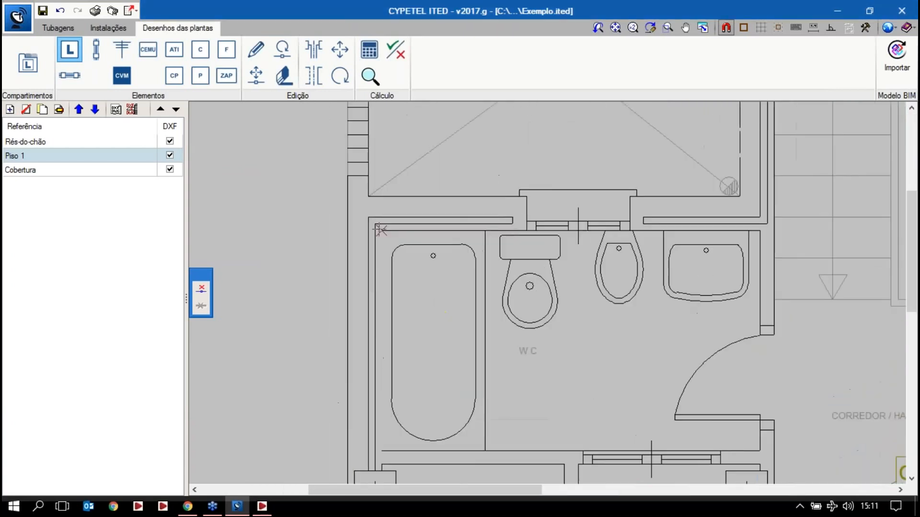
click(381, 232)
middle_drag(615, 259, 469, 254)
click(614, 226)
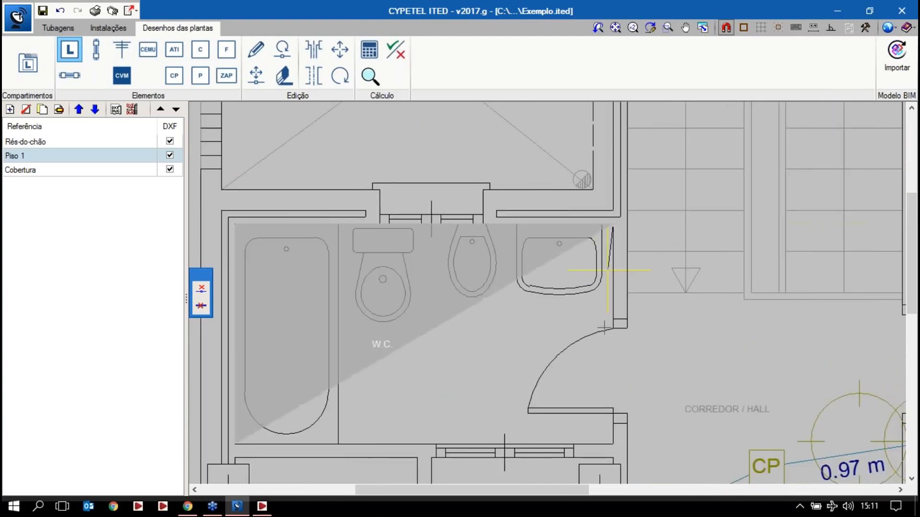
middle_drag(610, 415, 612, 298)
click(614, 329)
scroll(454, 308, down, 3)
middle_drag(453, 308, 463, 326)
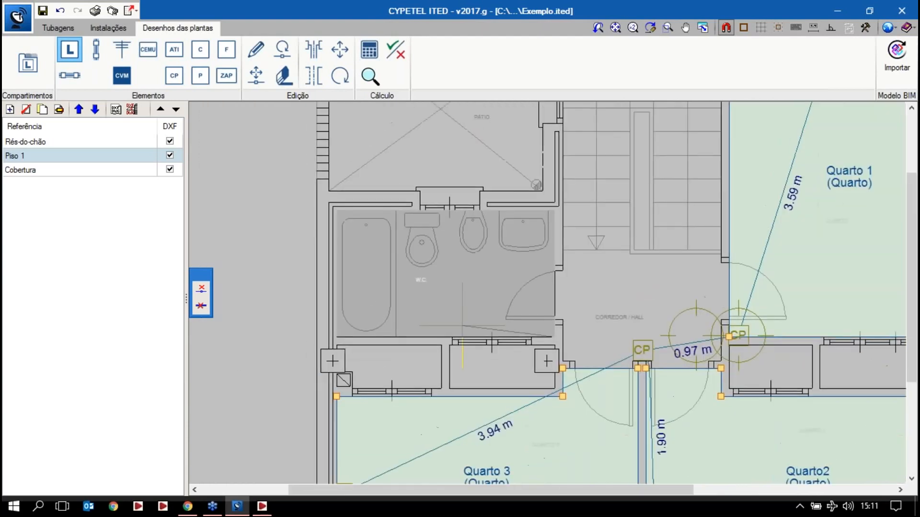
right_click(461, 297)
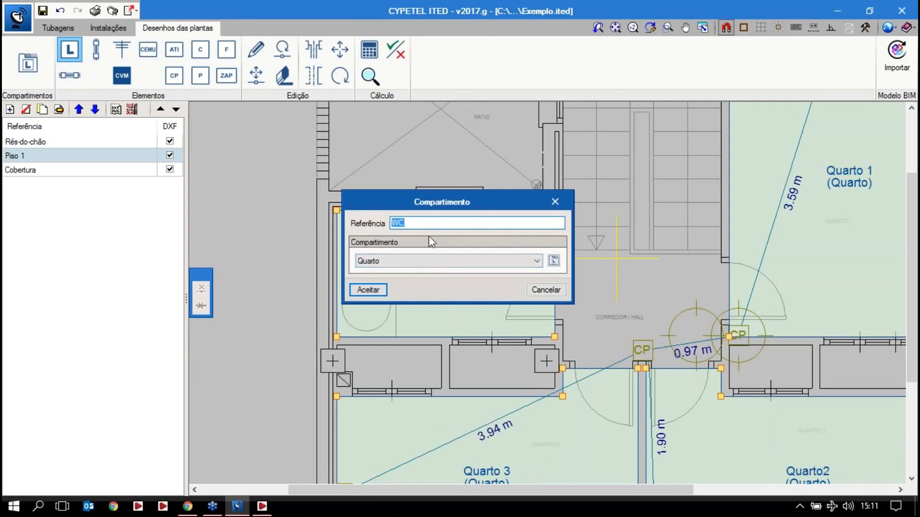
Start a new compartment for the stairwell with reference Escada and compartment type Escadas
text(Esca)
click(382, 263)
click(380, 320)
click(381, 292)
Outline the Escada compartment around the staircase and the adjoining corridor hall, and close it
scroll(409, 332, down, 2)
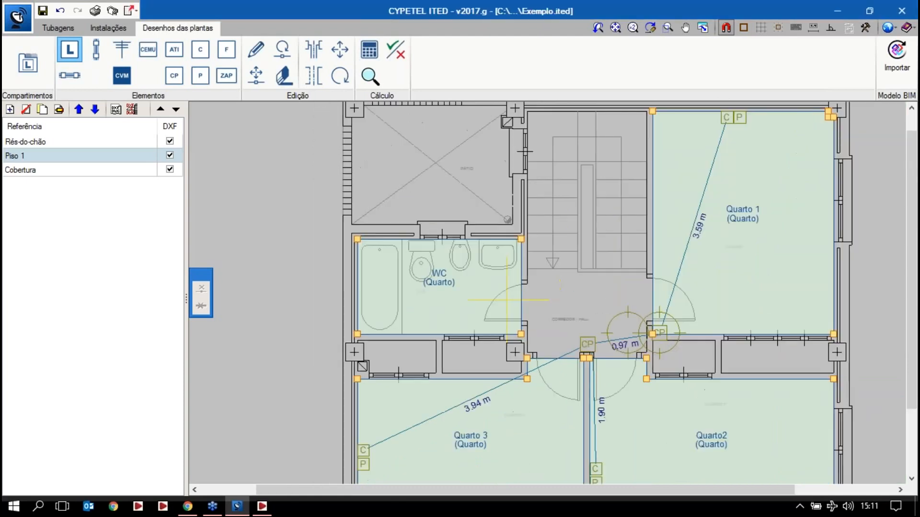
scroll(587, 316, up, 3)
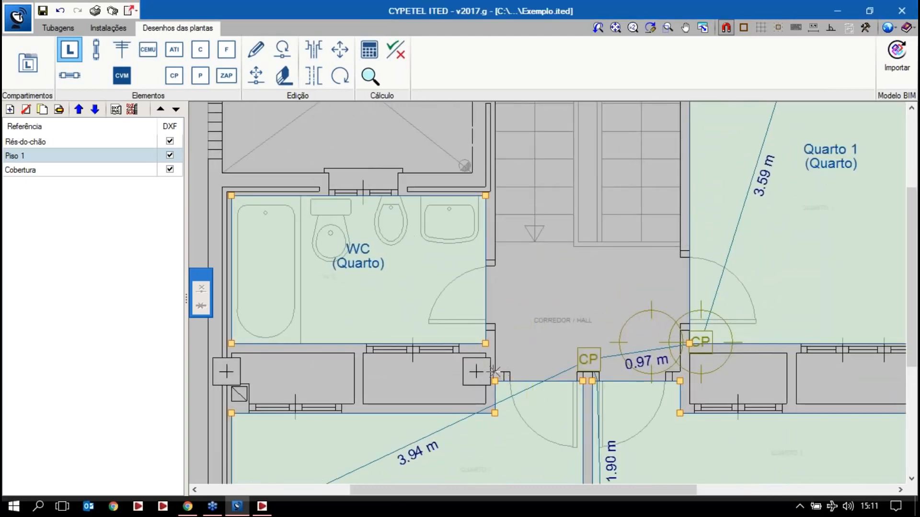
scroll(666, 431, down, 2)
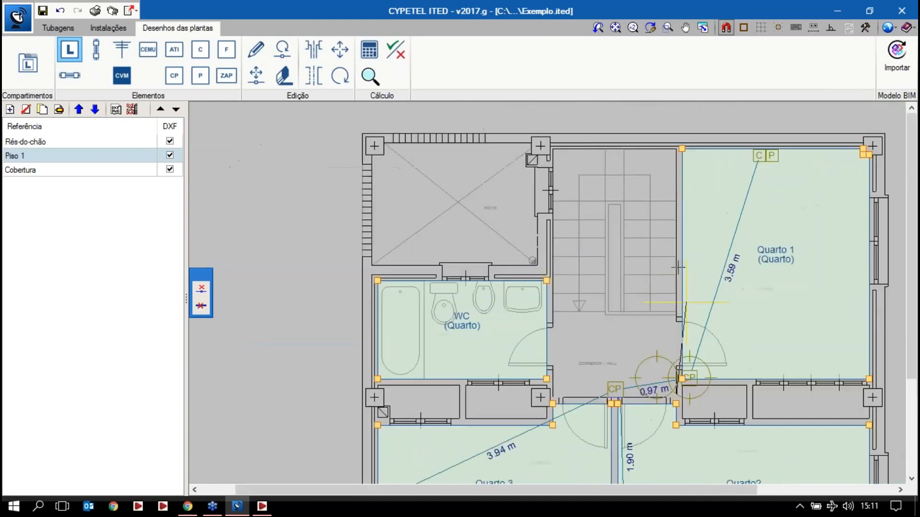
click(553, 150)
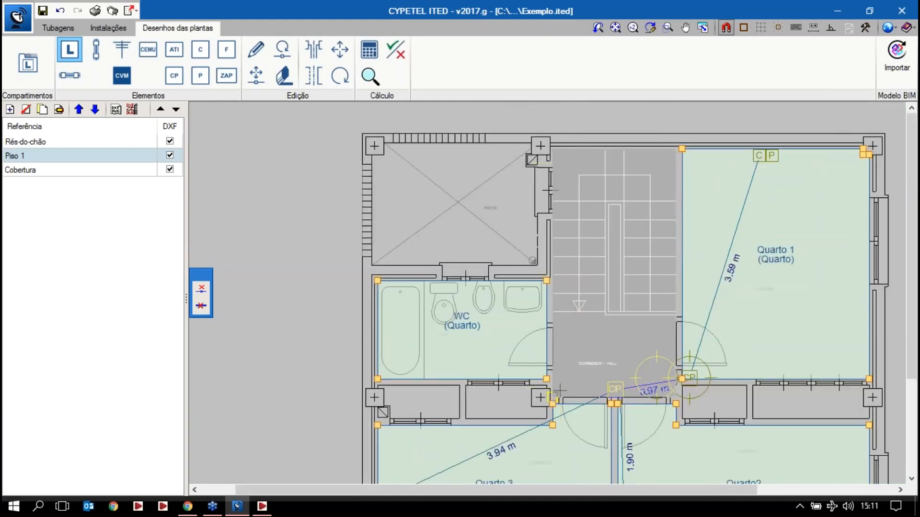
click(560, 390)
right_click(579, 330)
scroll(605, 212, down, 3)
scroll(601, 295, up, 2)
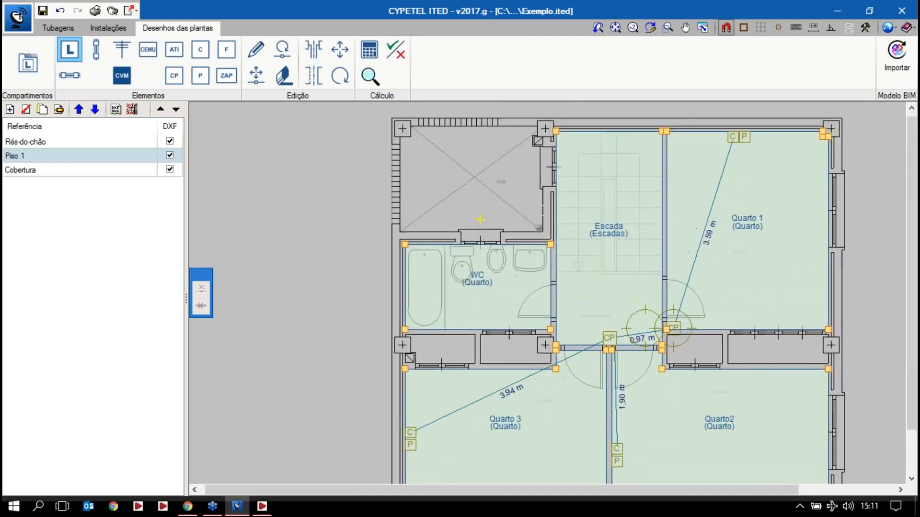
Delete the bathroom compartment that was created with type Quarto
click(282, 78)
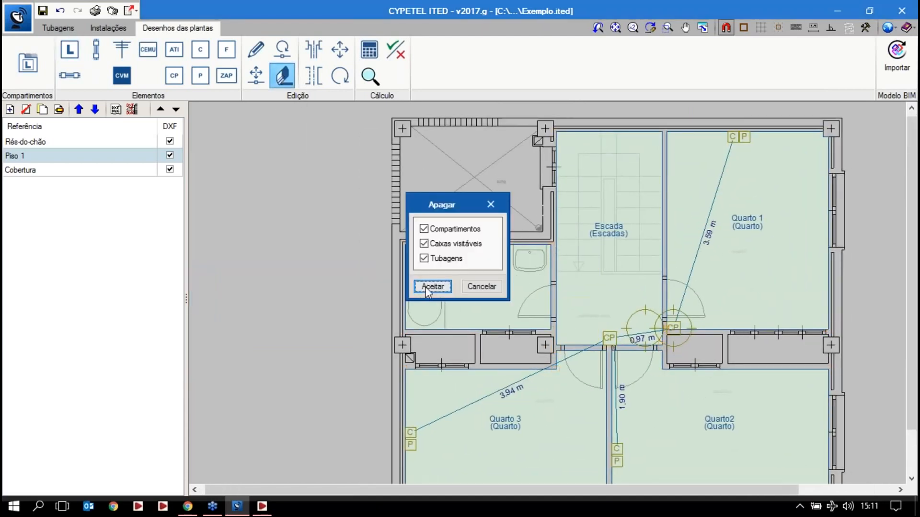
click(431, 287)
click(408, 312)
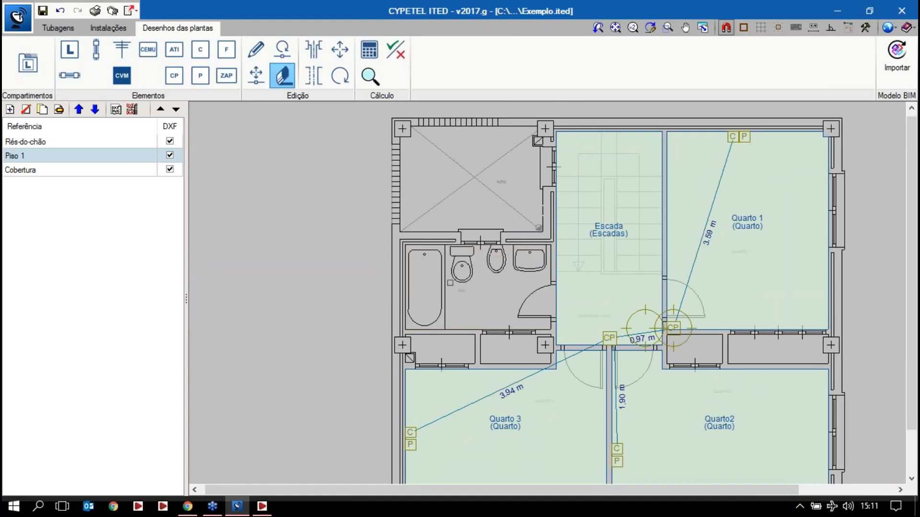
scroll(455, 280, up, 1)
Start a new compartment for the bathroom with reference WC and compartment type WC
click(70, 49)
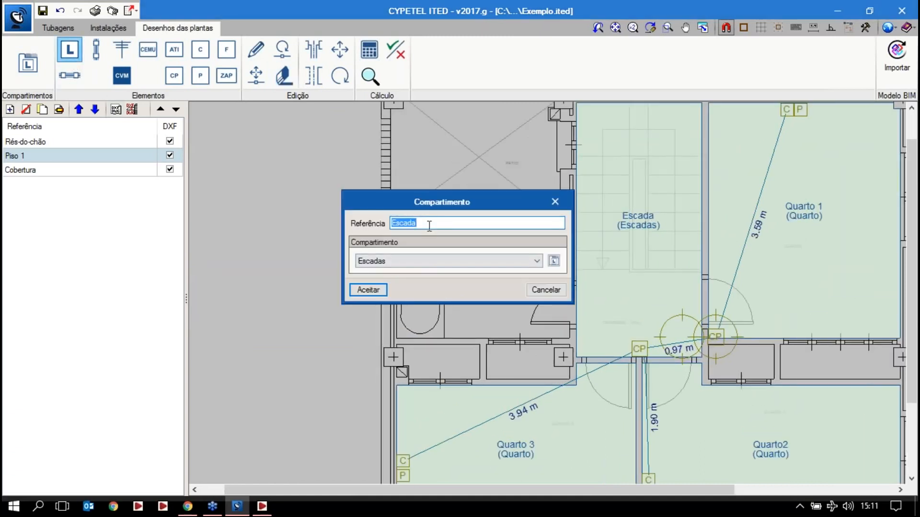
text(WC)
click(395, 261)
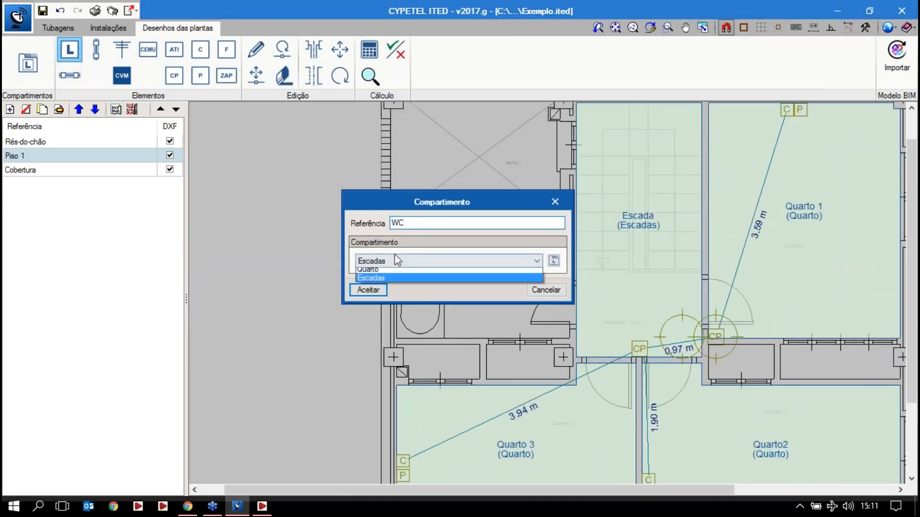
click(377, 309)
click(368, 290)
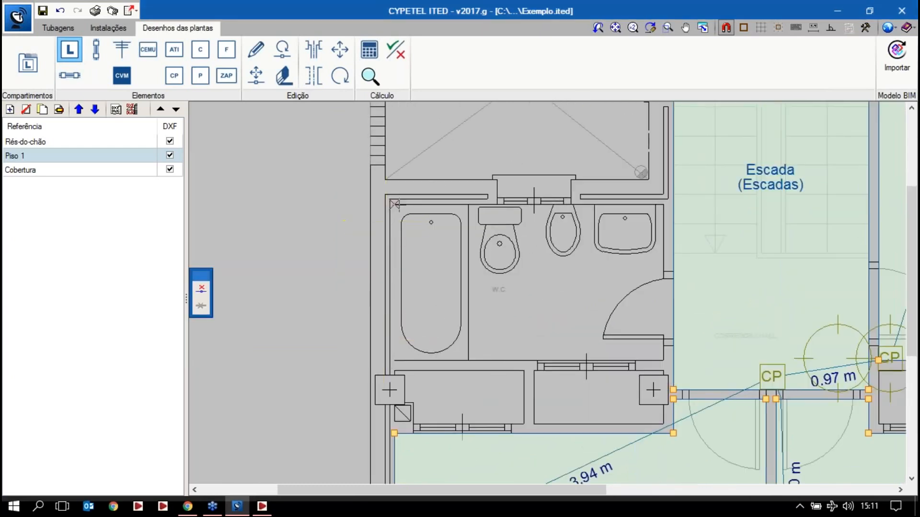
Outline the bathroom compartment of type WC along the inner wall faces, close it and end compartment creation
click(663, 205)
click(663, 361)
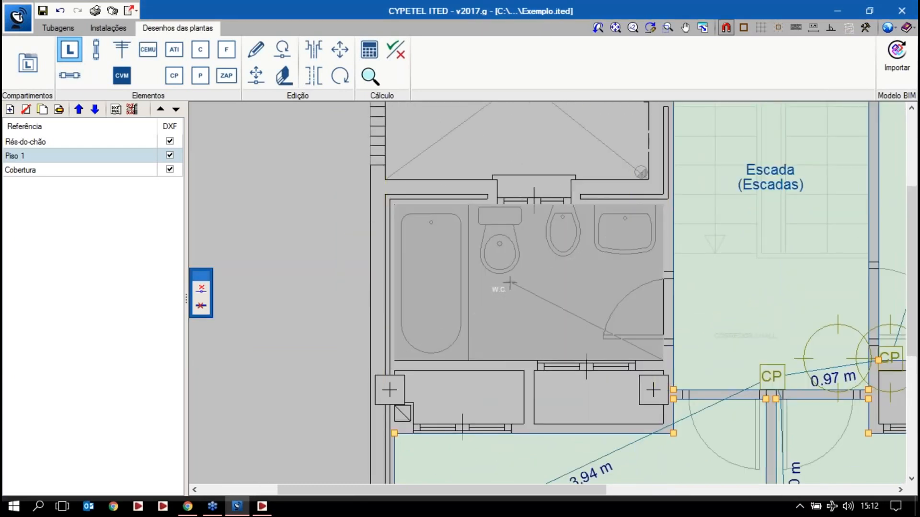
right_click(509, 283)
scroll(512, 277, down, 7)
scroll(594, 294, up, 3)
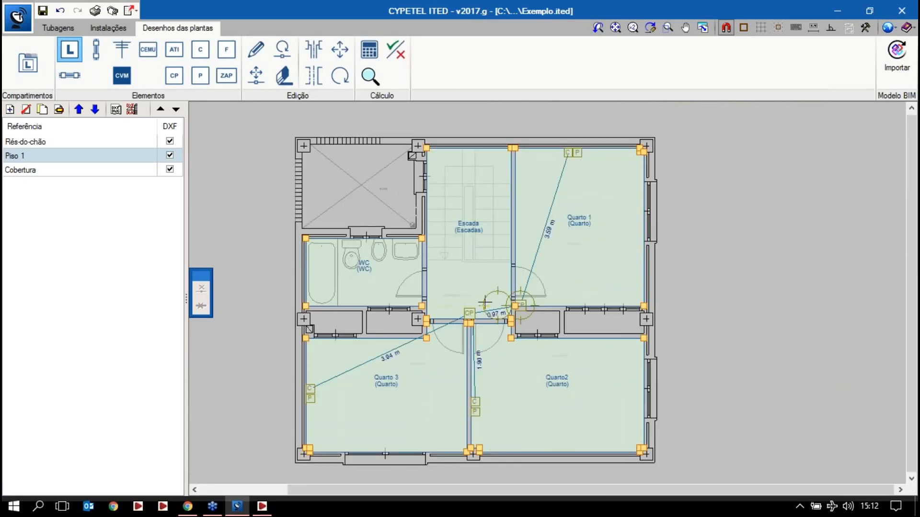
click(484, 303)
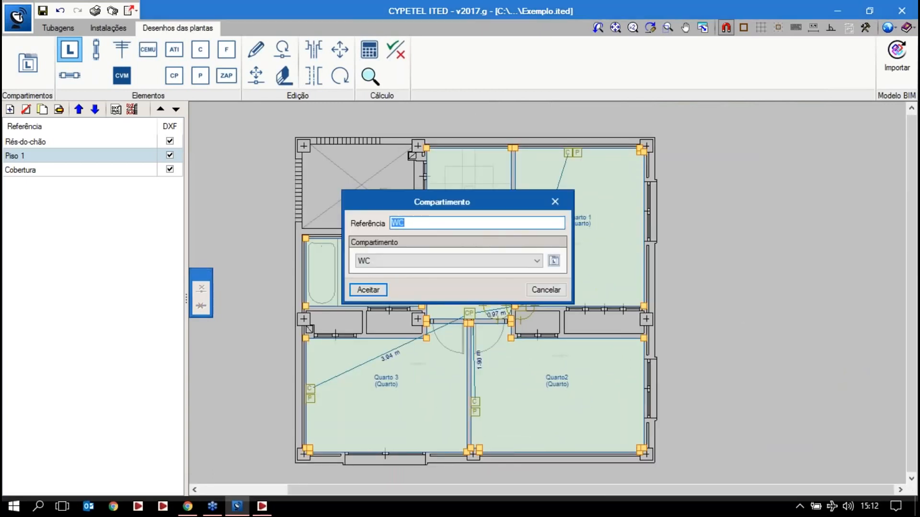
click(538, 290)
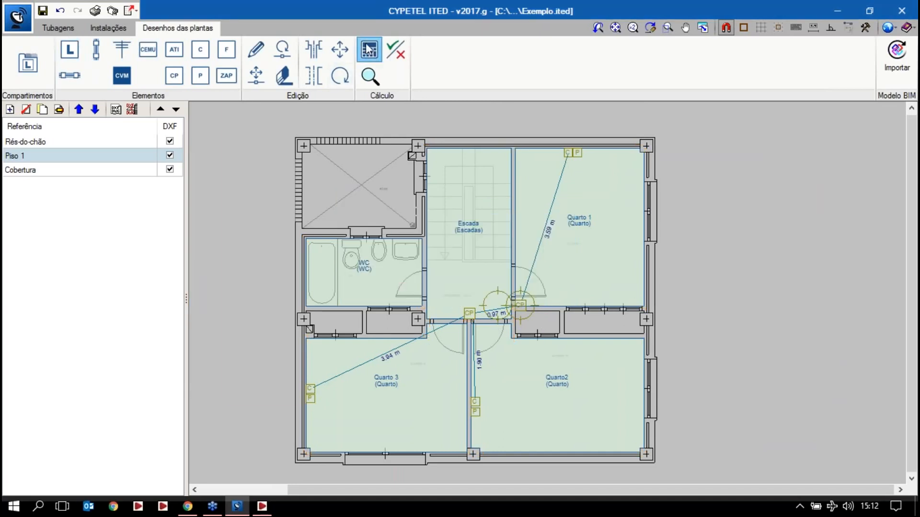
Check the outlet counts of the upper-floor compartments and review the detailed verification report for Quarto 1
click(396, 52)
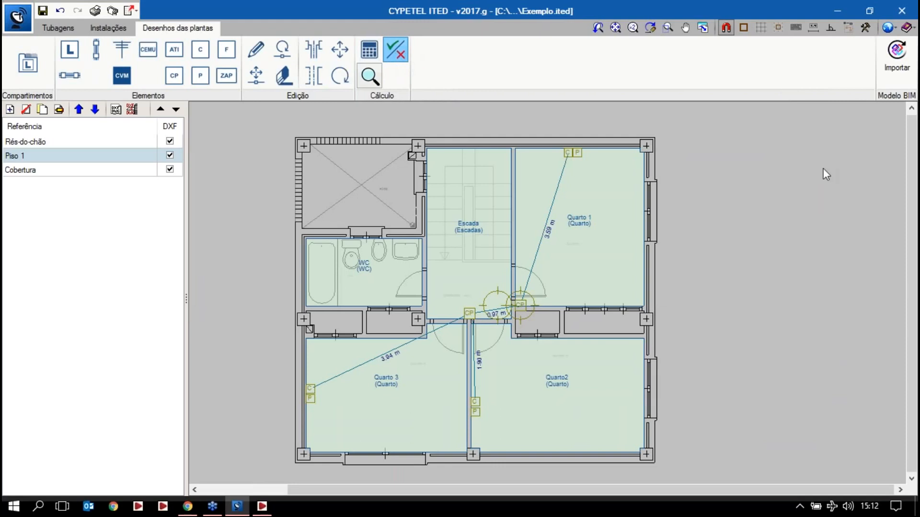
mouse_move(581, 226)
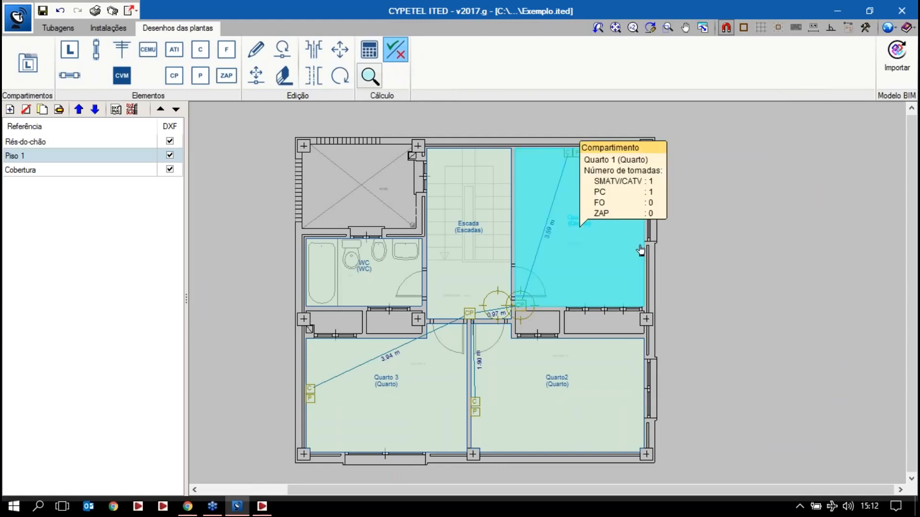
mouse_move(558, 386)
click(585, 276)
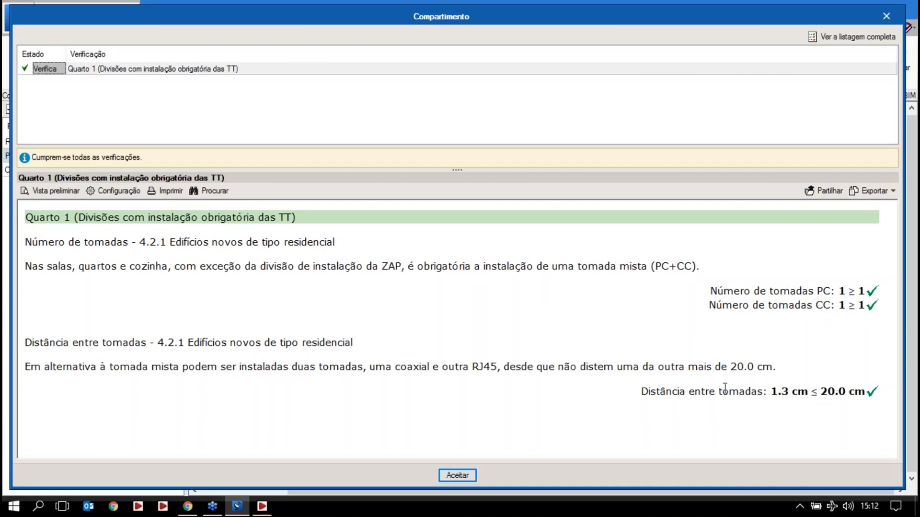
click(887, 16)
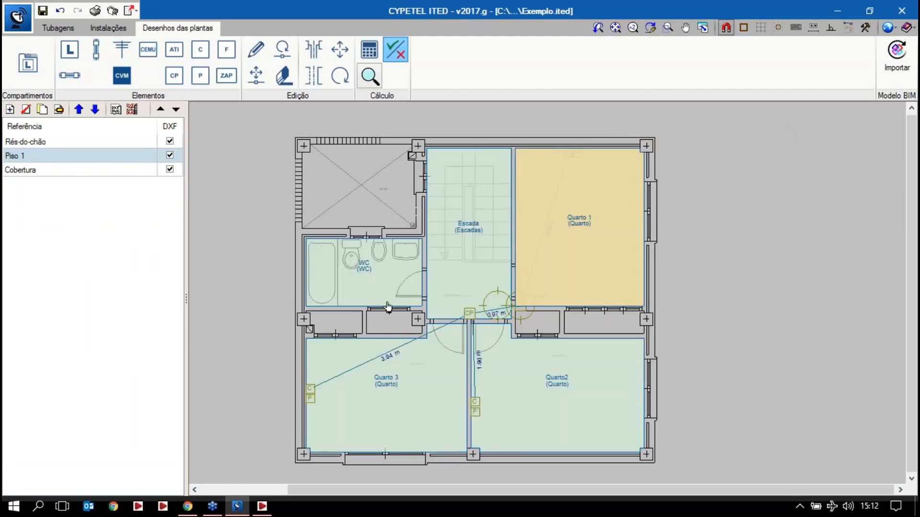
Move the P outlet in Quarto 1 along the upper wall, away from the C outlet
middle_drag(499, 294, 479, 235)
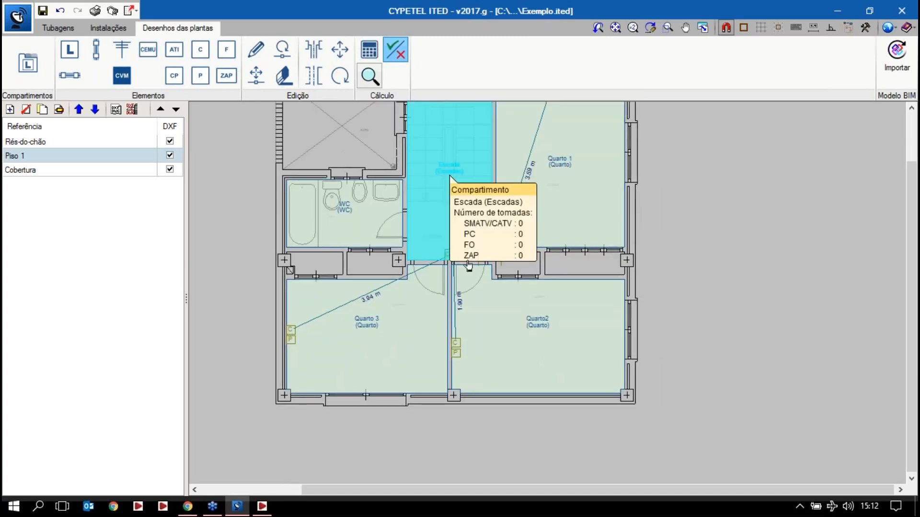
scroll(468, 265, up, 5)
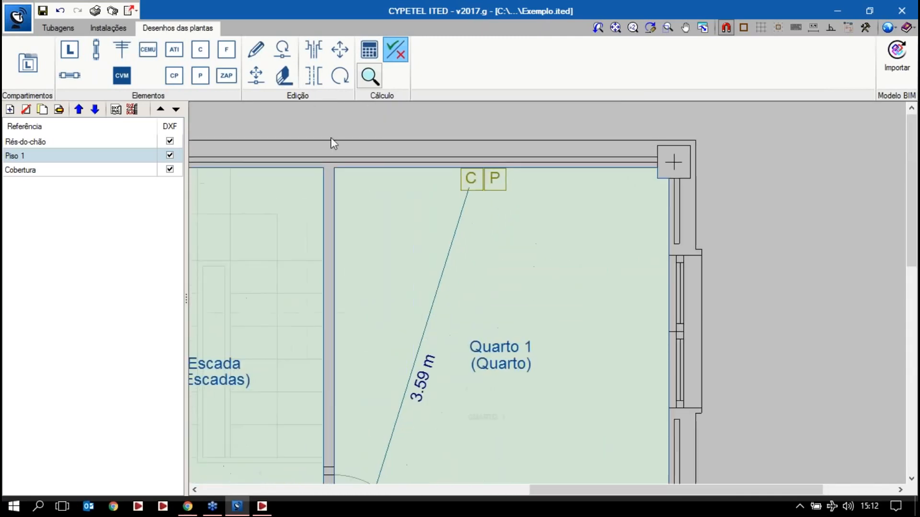
click(263, 75)
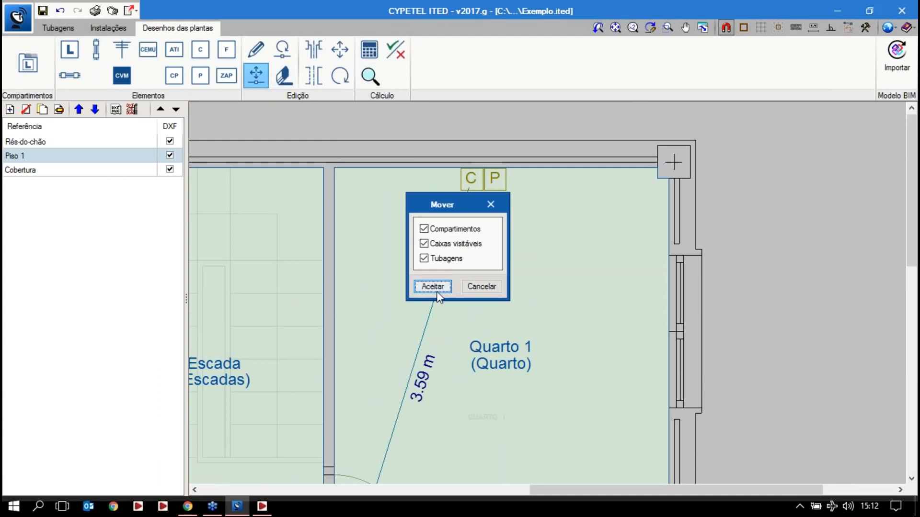
click(432, 287)
click(495, 178)
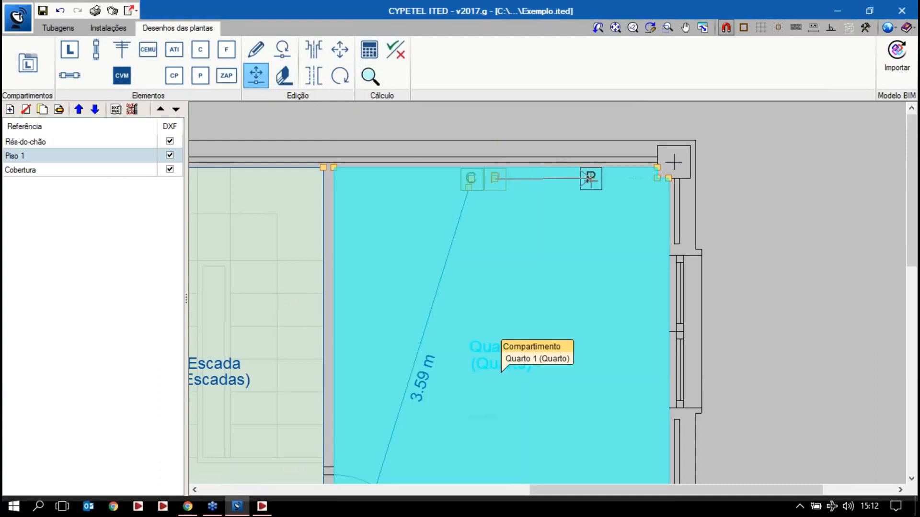
click(590, 179)
scroll(542, 259, down, 5)
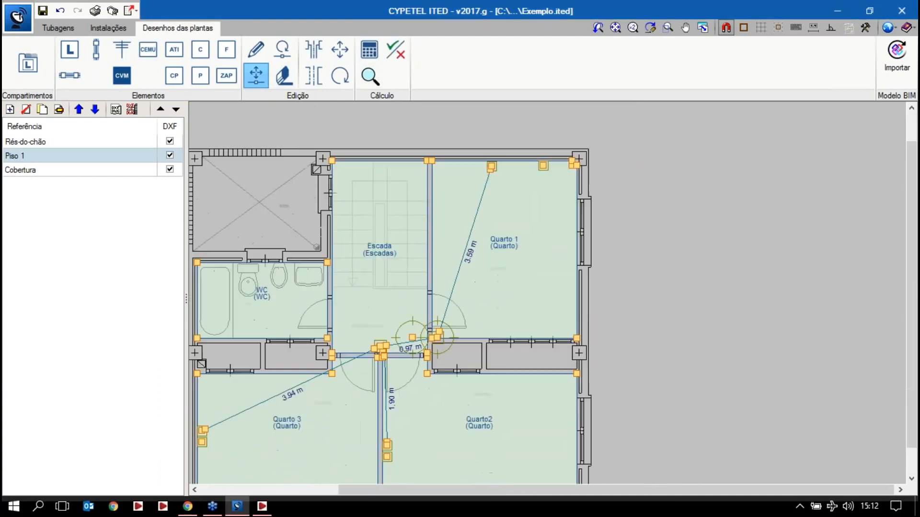
Check the verification report for Quarto 1 again with its outlets moved apart
click(394, 51)
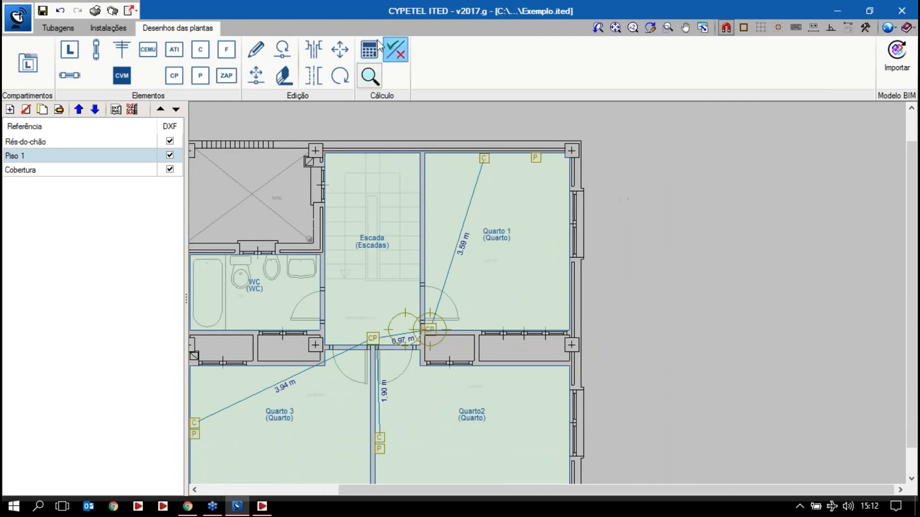
click(568, 235)
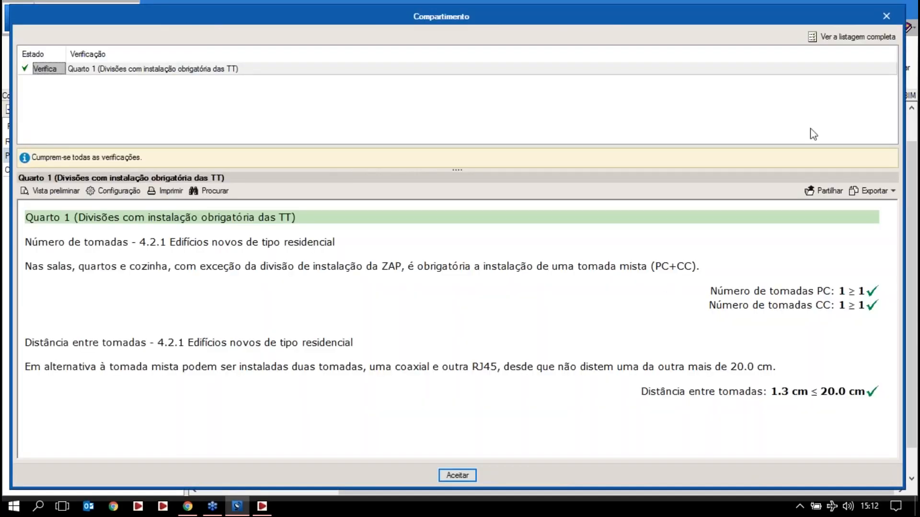
Show the verification errors on Piso 1 and examine the distance between outlets in the Quarto 1 report
click(887, 17)
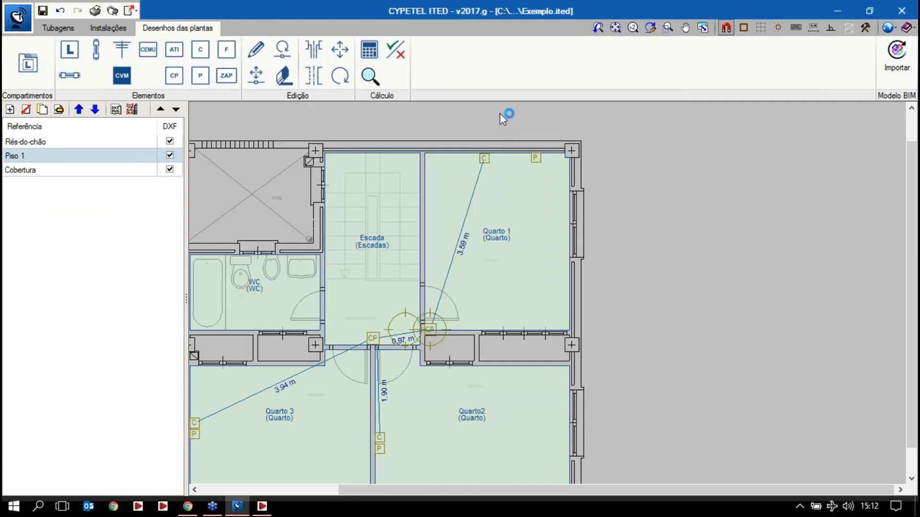
click(396, 50)
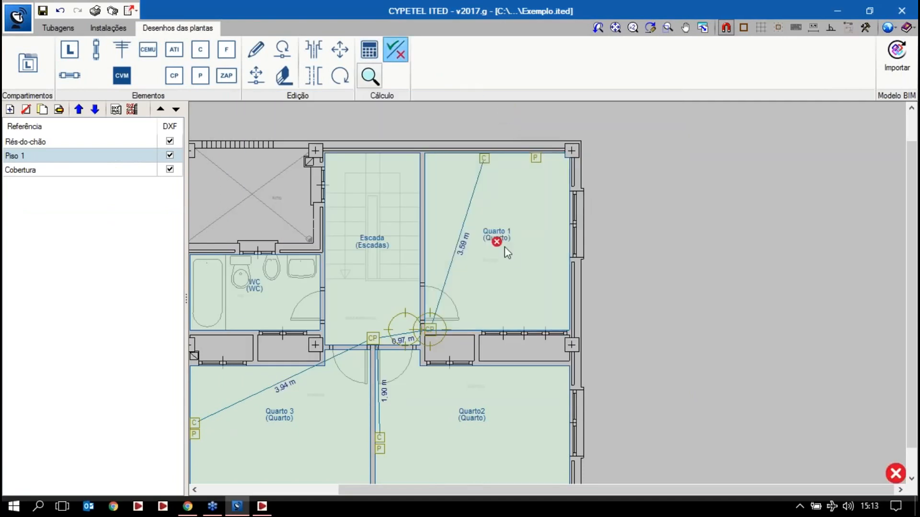
mouse_move(498, 244)
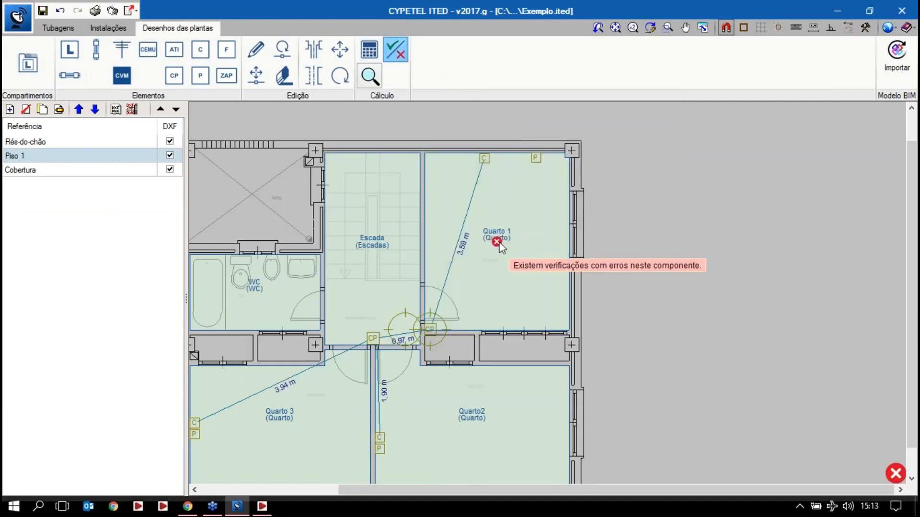
click(569, 243)
drag(764, 391, 854, 392)
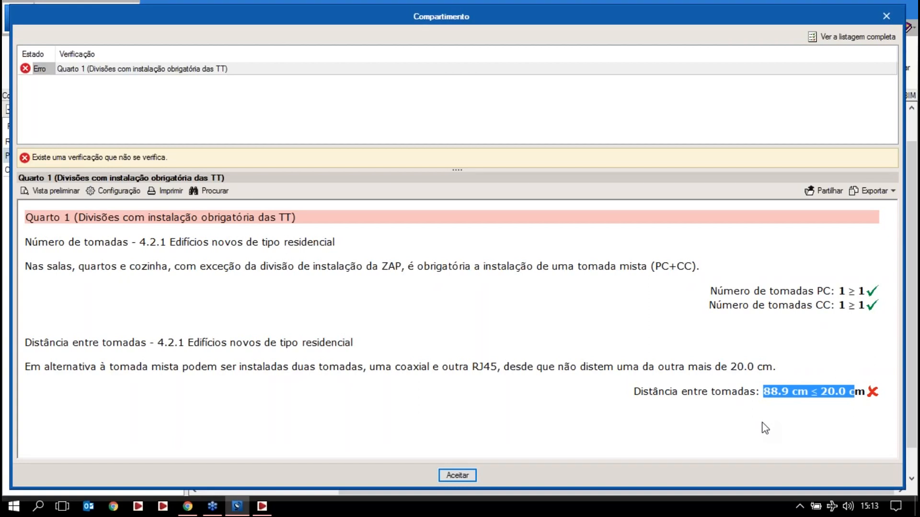
click(894, 17)
Look over the whole Piso 1 plan and switch to the Rés-do-chão plan
scroll(489, 225, down, 3)
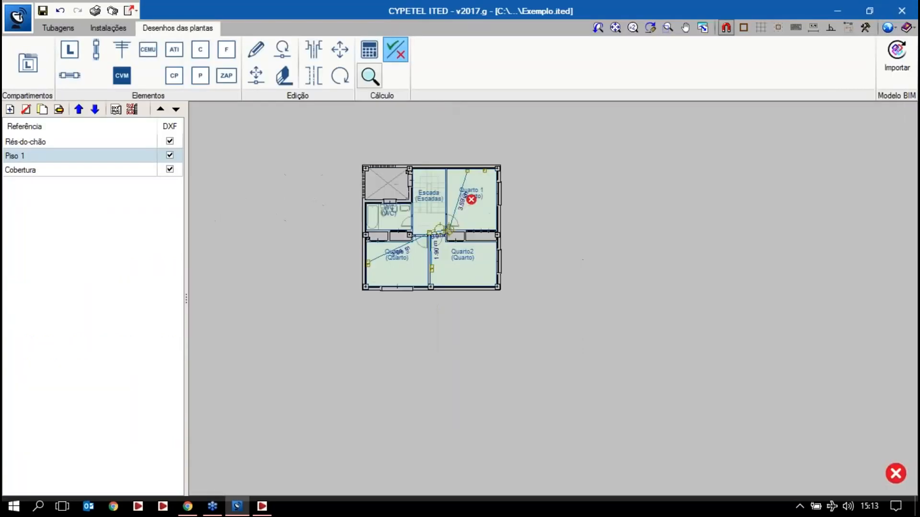
scroll(467, 232, up, 2)
scroll(470, 205, up, 1)
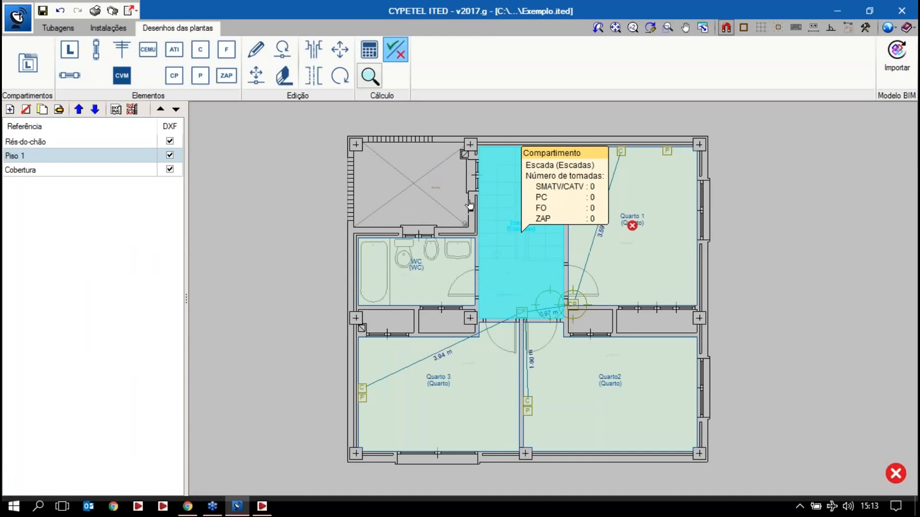
middle_drag(354, 175, 341, 173)
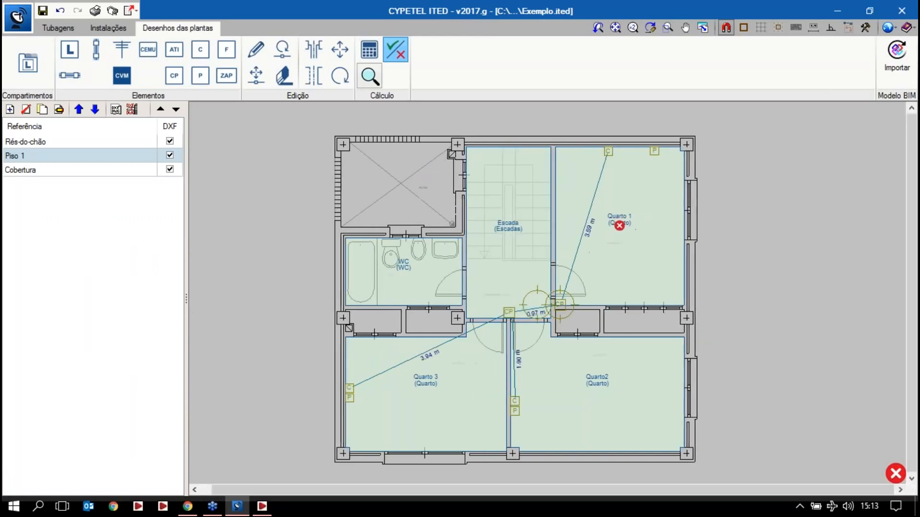
click(57, 145)
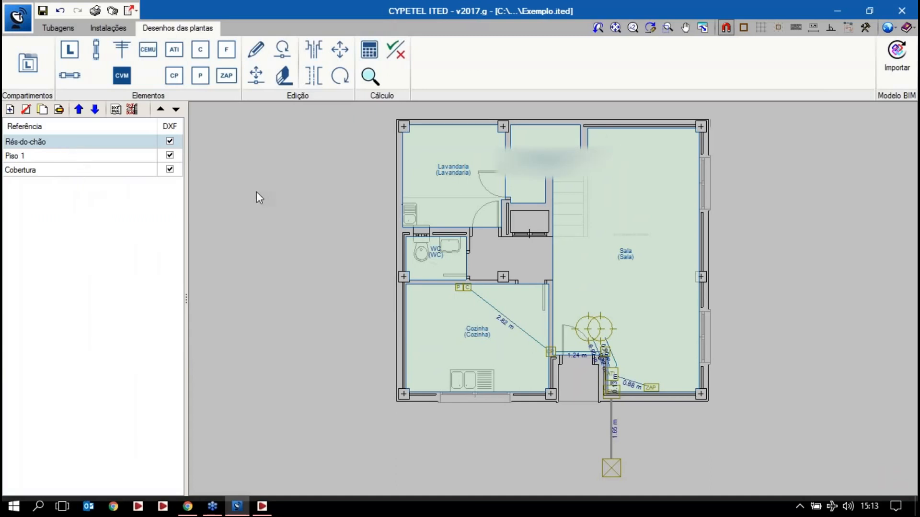
Start a BIM model import from a local directory, using the folder C:\CYPETEL ITED Obras e Plantas
click(890, 55)
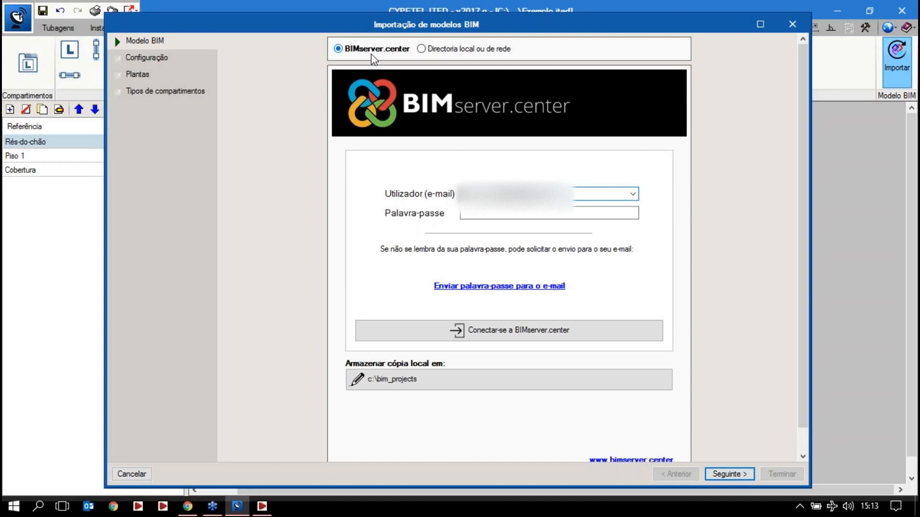
click(436, 49)
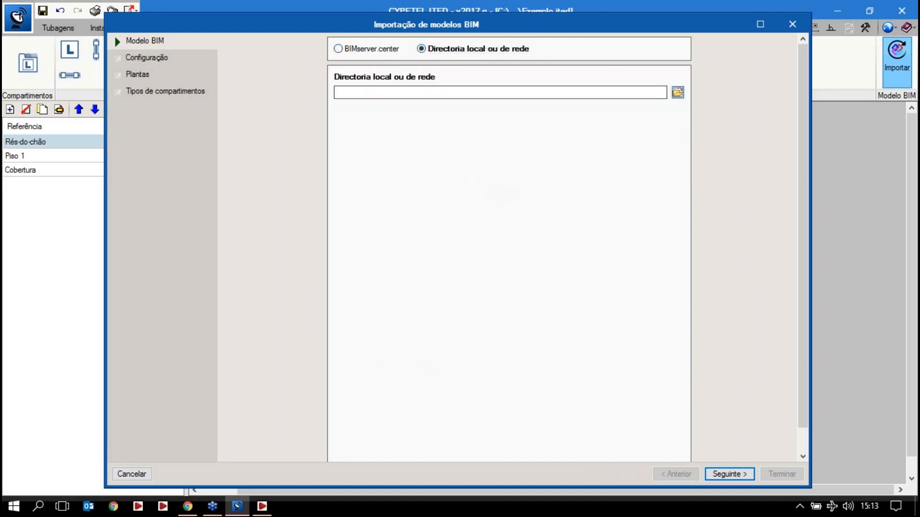
click(678, 93)
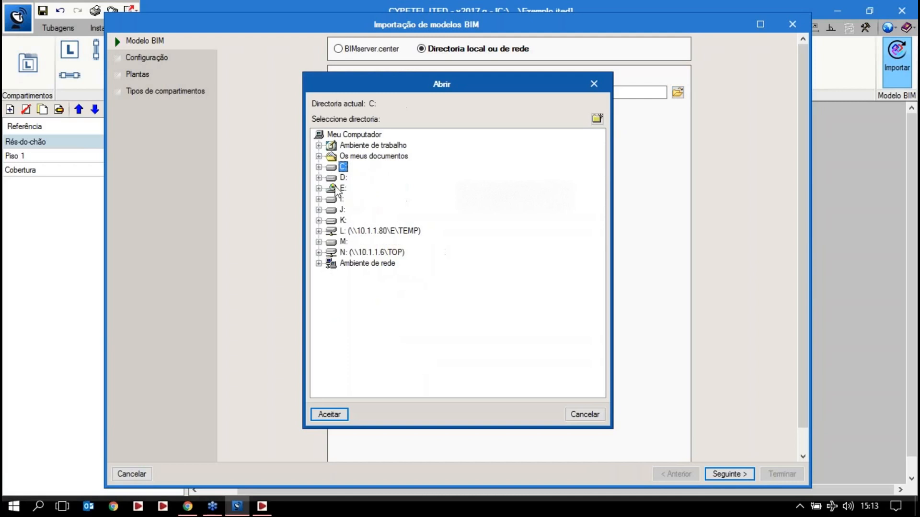
click(318, 167)
click(393, 211)
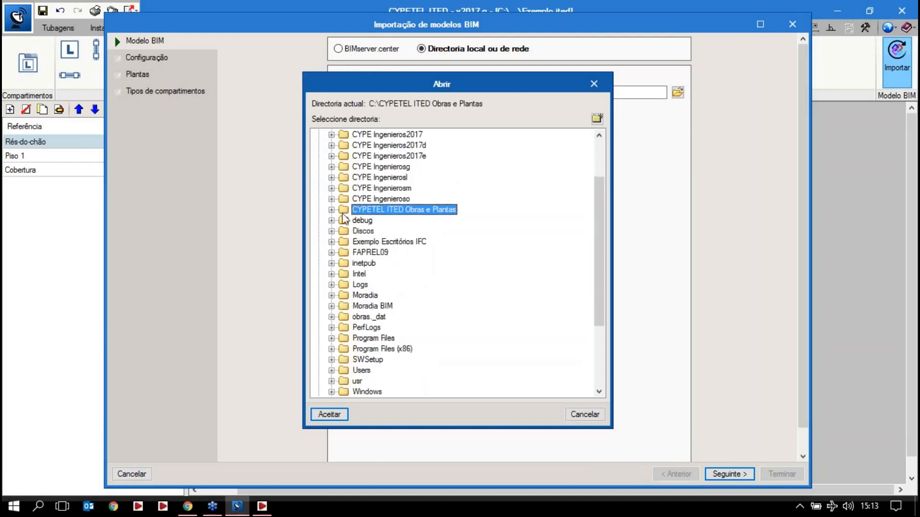
click(330, 414)
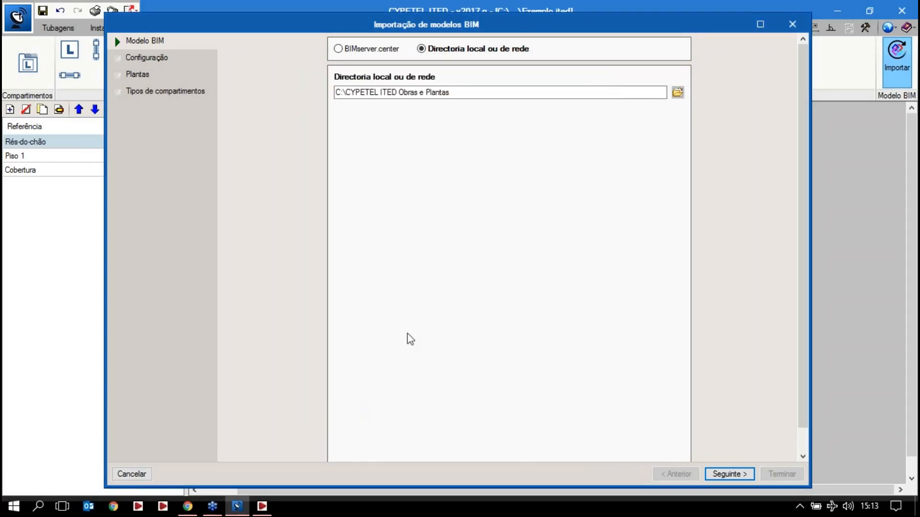
click(722, 475)
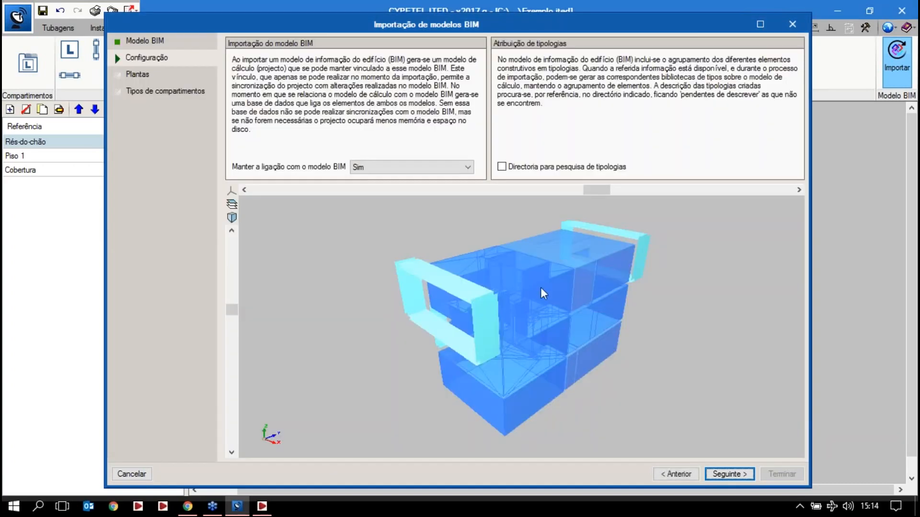
Inspect the building preview and complete the import with the BIM link kept and all floors and compartment types included
drag(540, 287, 643, 342)
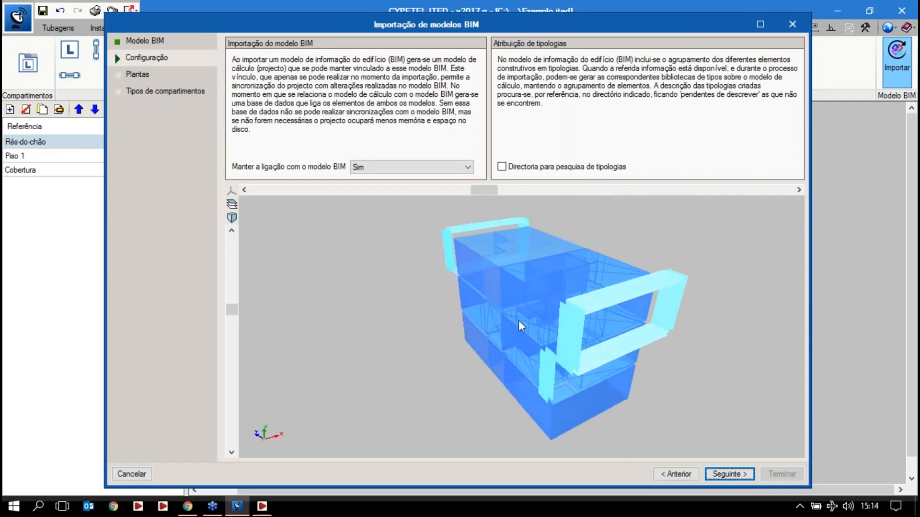
drag(551, 353, 677, 473)
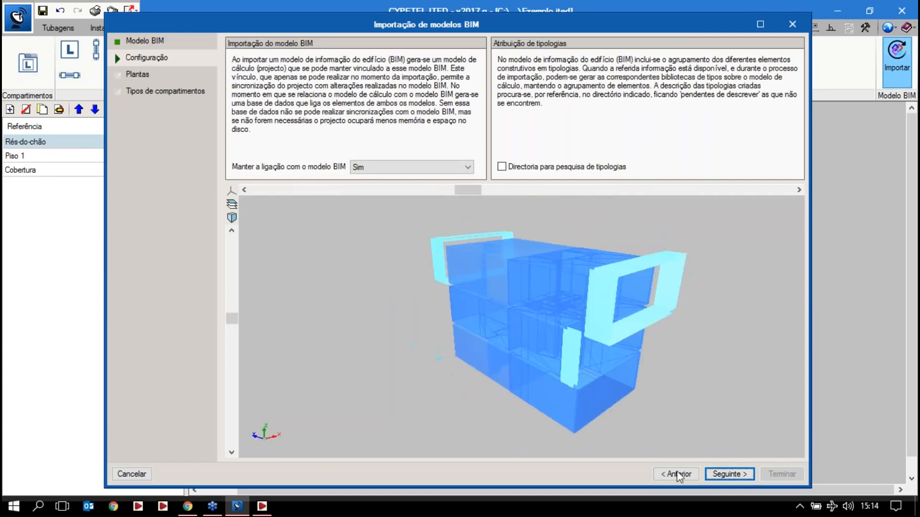
click(730, 474)
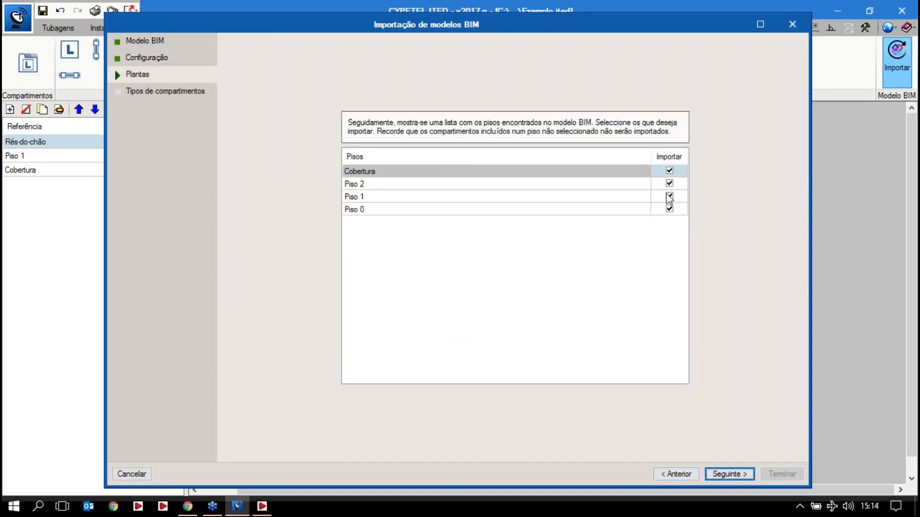
click(724, 474)
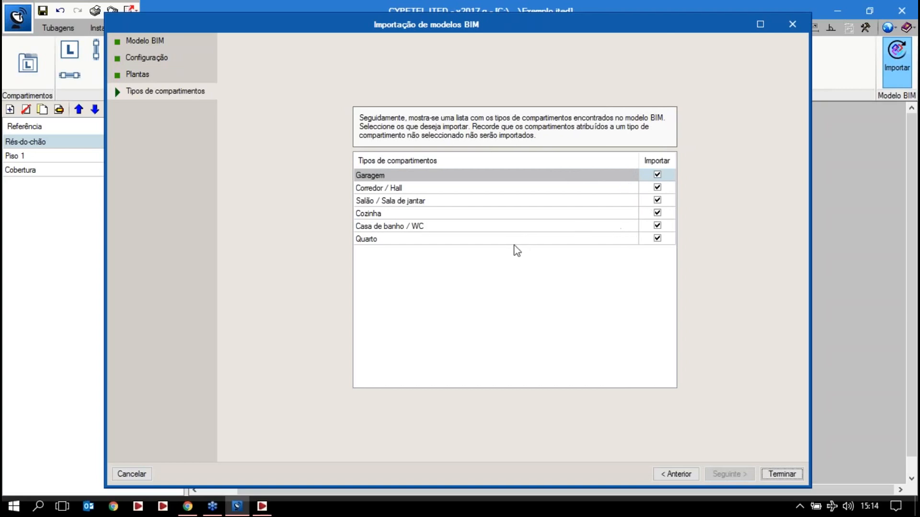
click(782, 475)
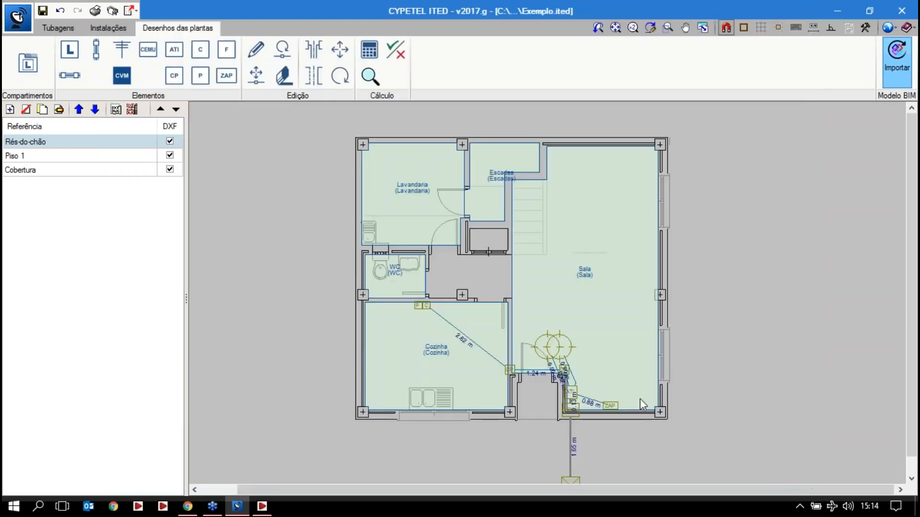
click(457, 282)
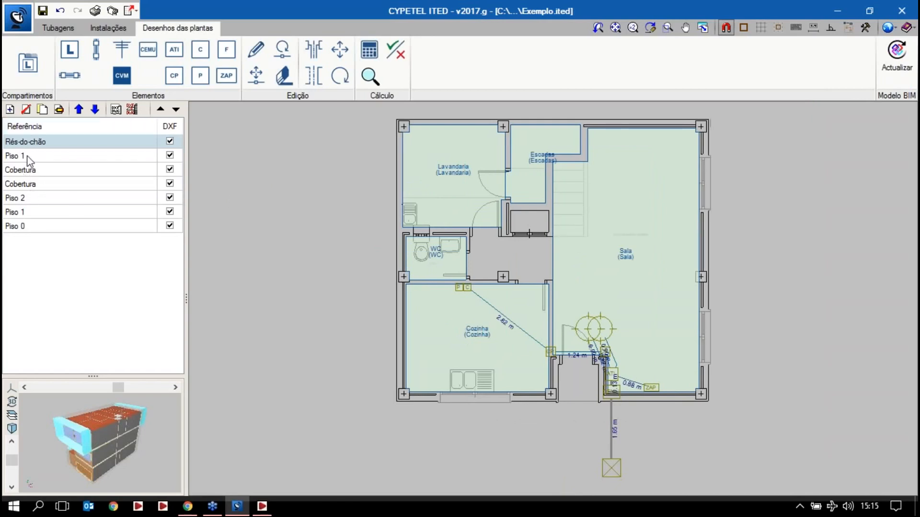
Review the imported compartments on the BIM floors Cobertura, Piso 2, Piso 1 and Piso 0, returning to the imported Piso 1
click(27, 187)
click(27, 198)
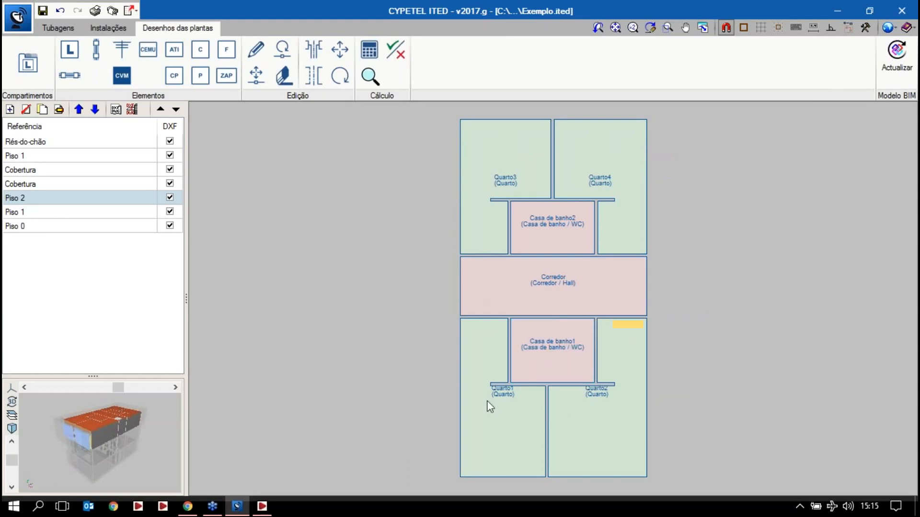
click(28, 211)
click(38, 226)
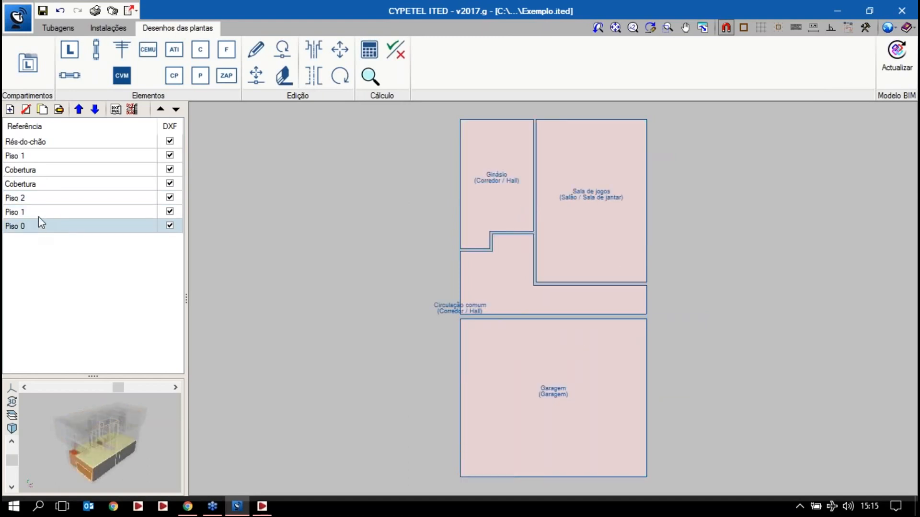
click(52, 212)
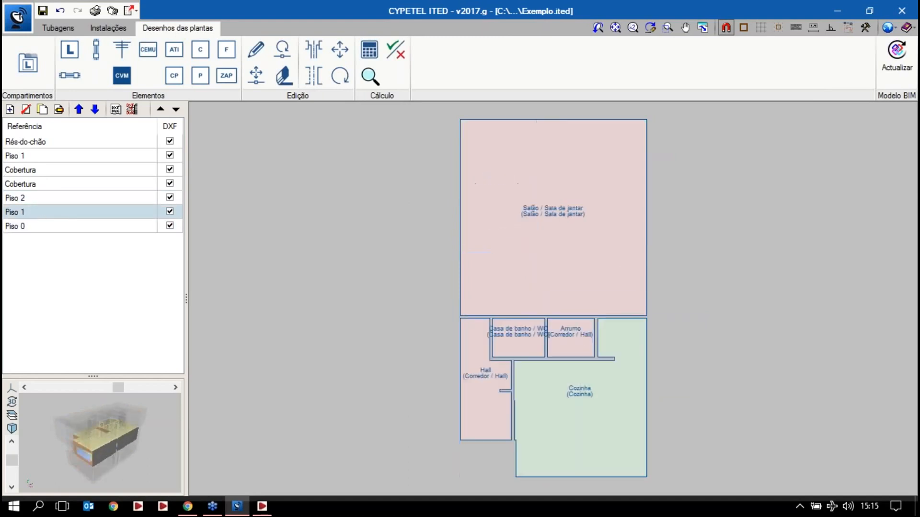
Start a new compartment of type Garagem and open the list of compartment types
click(73, 53)
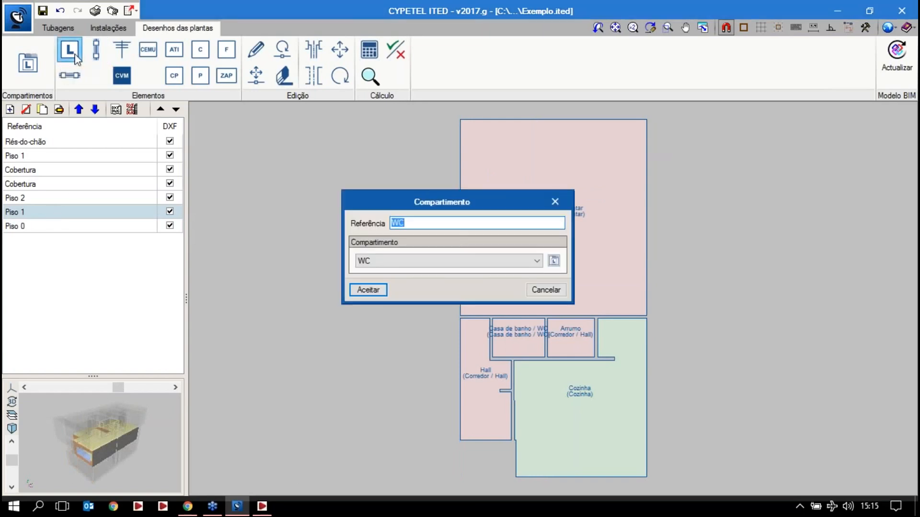
click(384, 264)
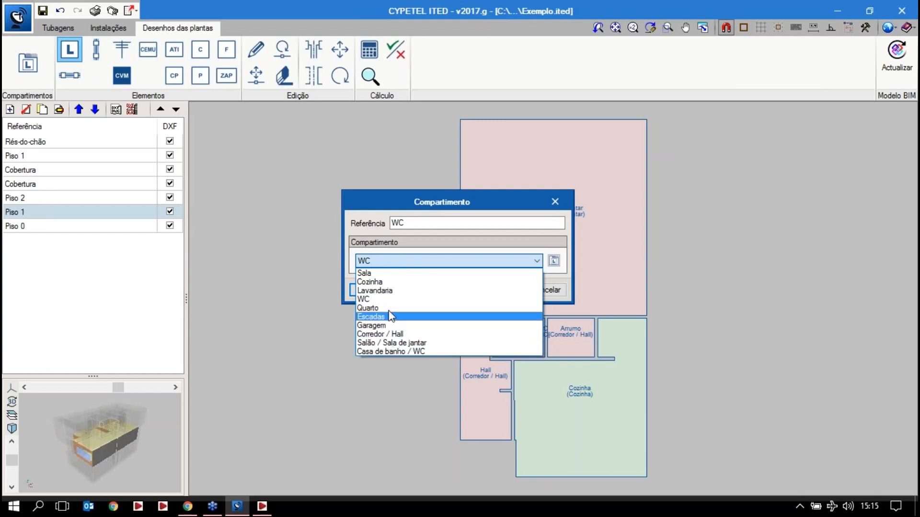
click(432, 325)
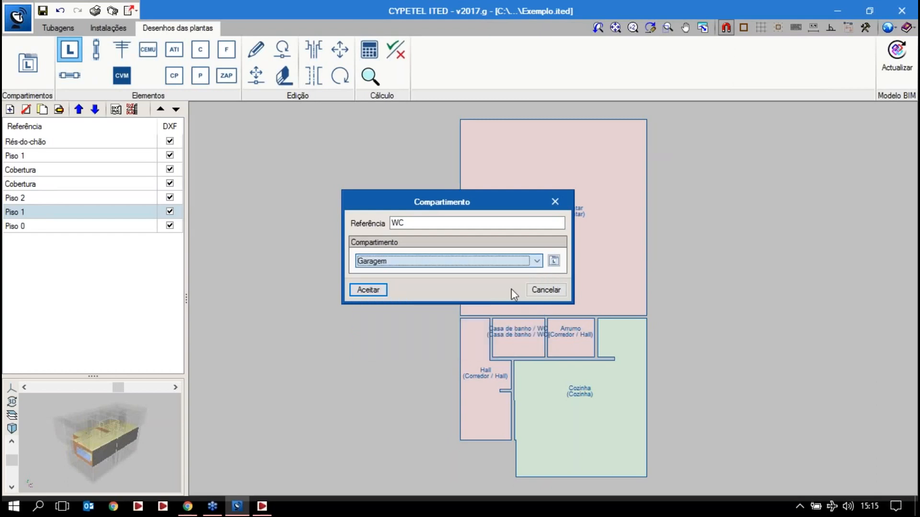
click(553, 261)
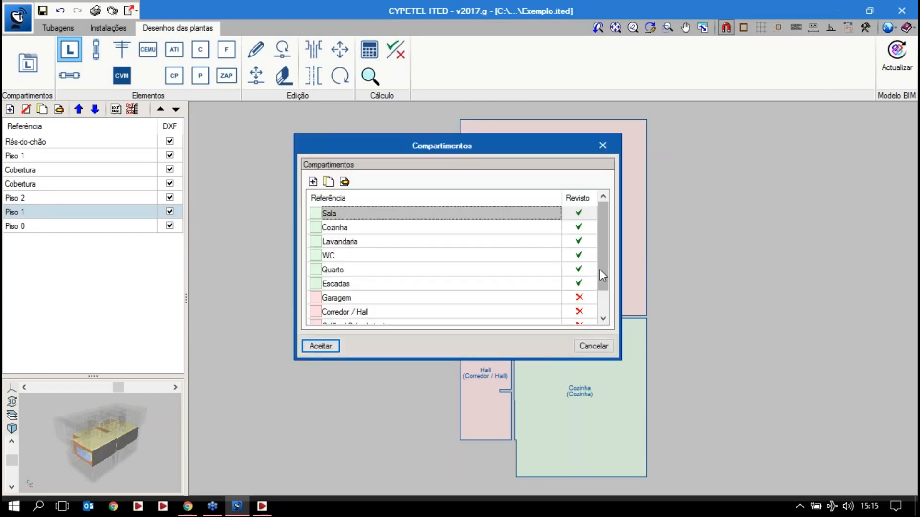
Look through the imported, unreviewed compartment types and view the definition of Salão / Sala de jantar without changing it
scroll(600, 269, down, 1)
click(391, 274)
mouse_move(381, 283)
mouse_down()
mouse_move(382, 304)
mouse_move(377, 287)
mouse_up()
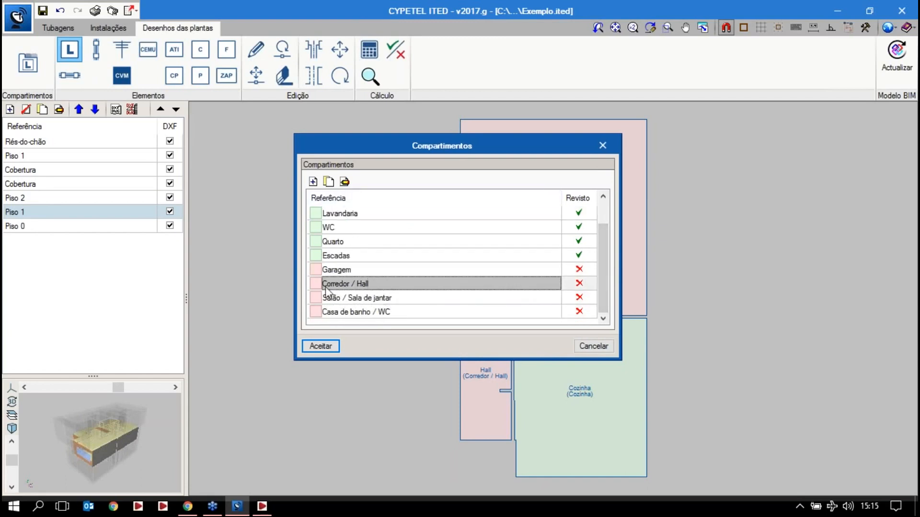
click(346, 298)
click(344, 182)
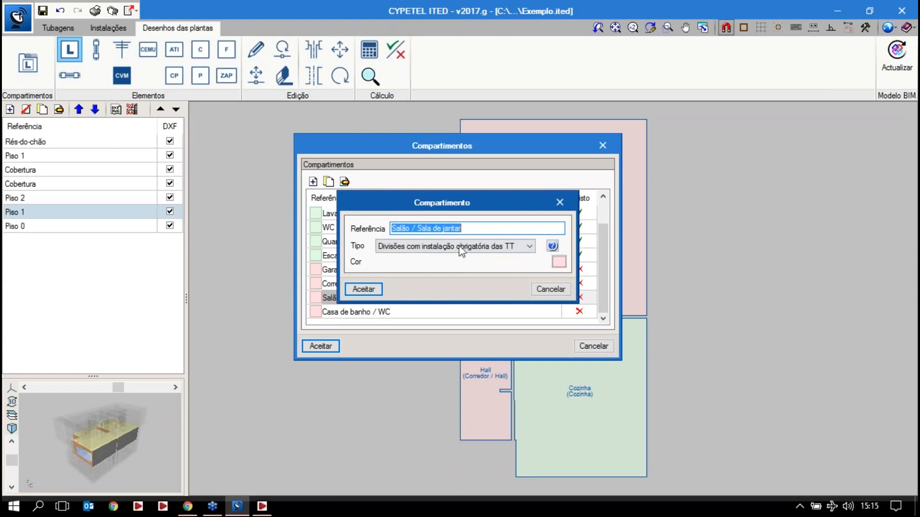
click(546, 290)
View the type options available for Casa de banho / WC and leave the compartment dialogs without saving changes
click(424, 312)
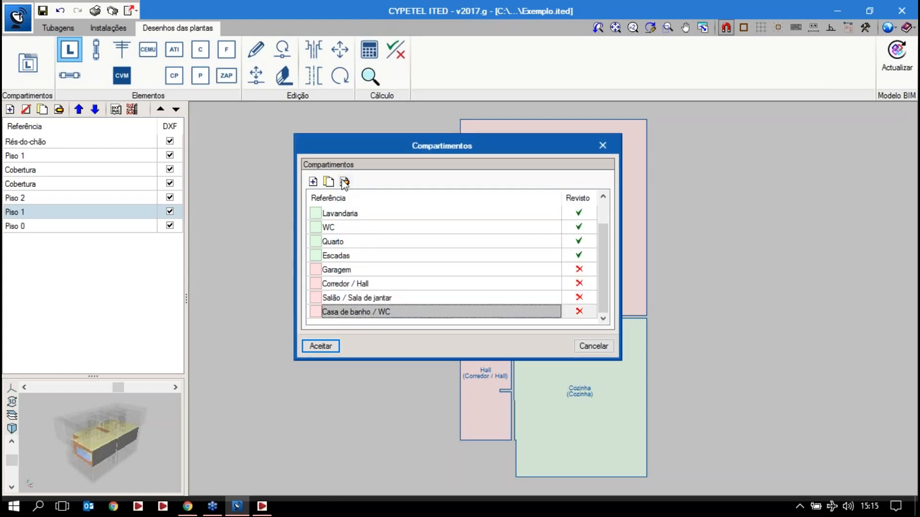
click(344, 182)
click(462, 247)
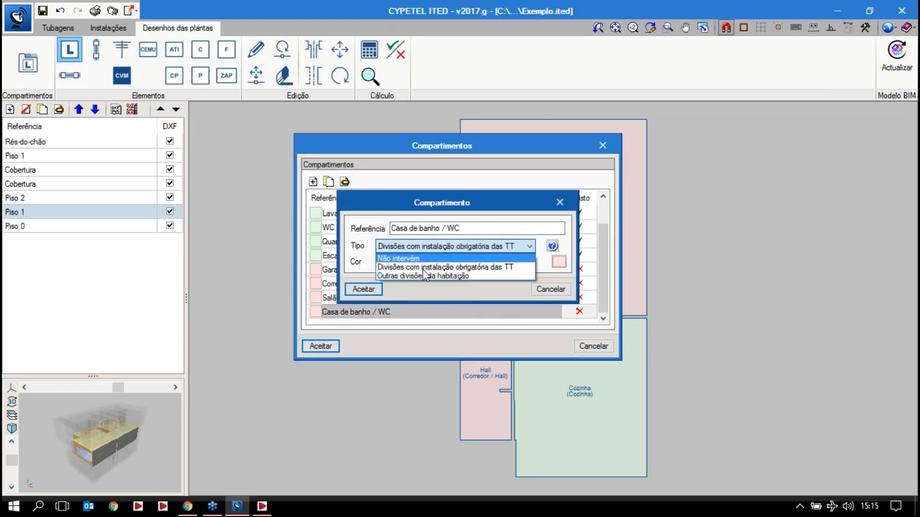
click(407, 249)
click(409, 249)
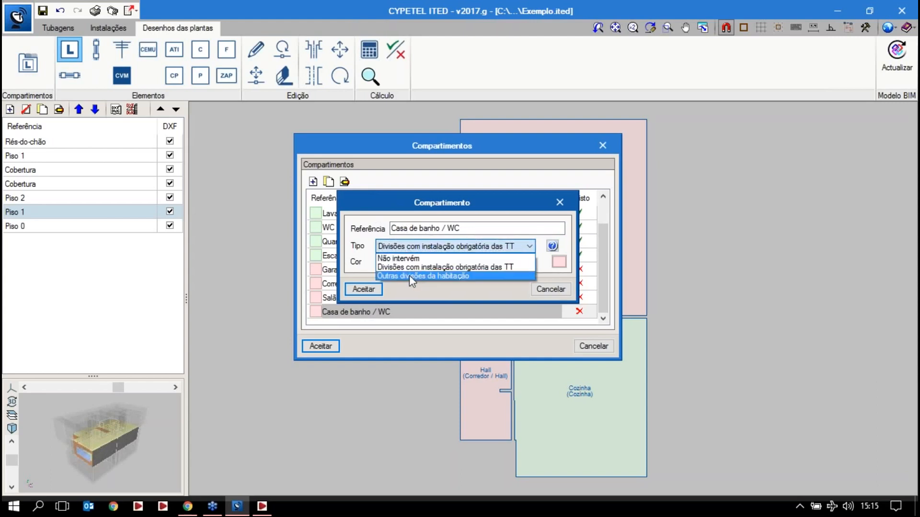
click(433, 206)
click(560, 202)
click(603, 145)
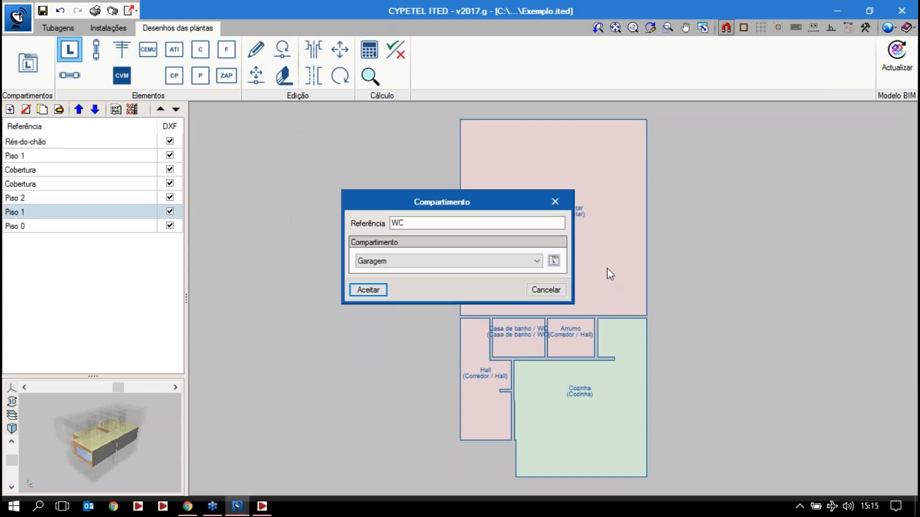
click(561, 291)
middle_drag(576, 307, 522, 168)
scroll(481, 242, up, 3)
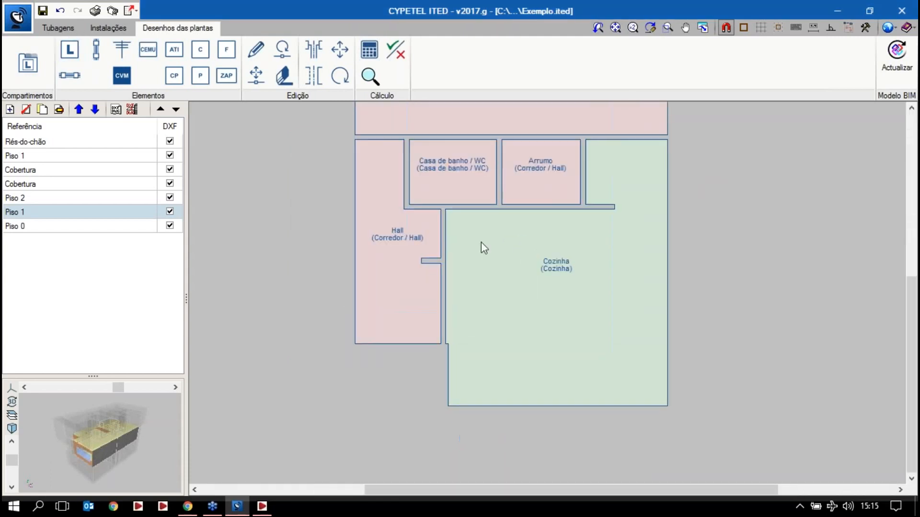
middle_drag(481, 242, 475, 263)
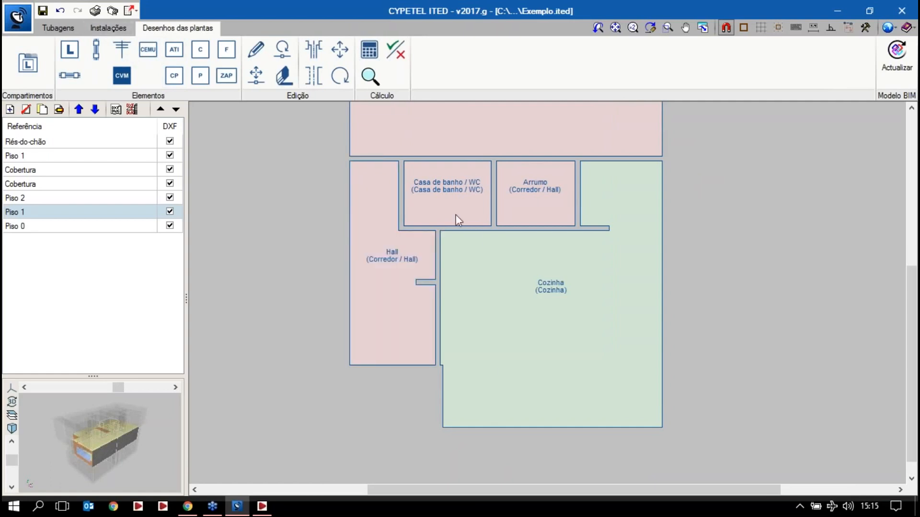
Compare the BIM-imported Piso 1 and Piso 2 compartments with the original Piso 1 plan, returning to the imported Piso 1
scroll(465, 297, down, 2)
middle_drag(536, 163, 531, 244)
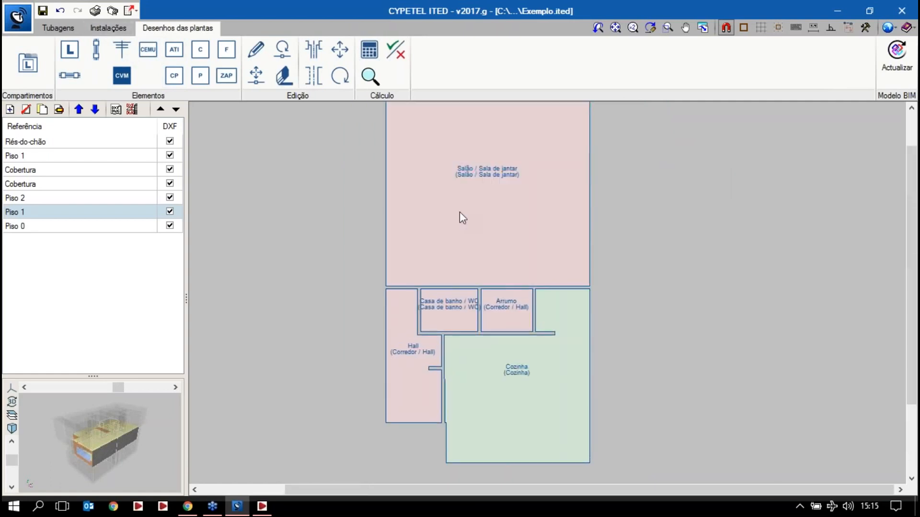
middle_drag(459, 212, 462, 221)
click(62, 198)
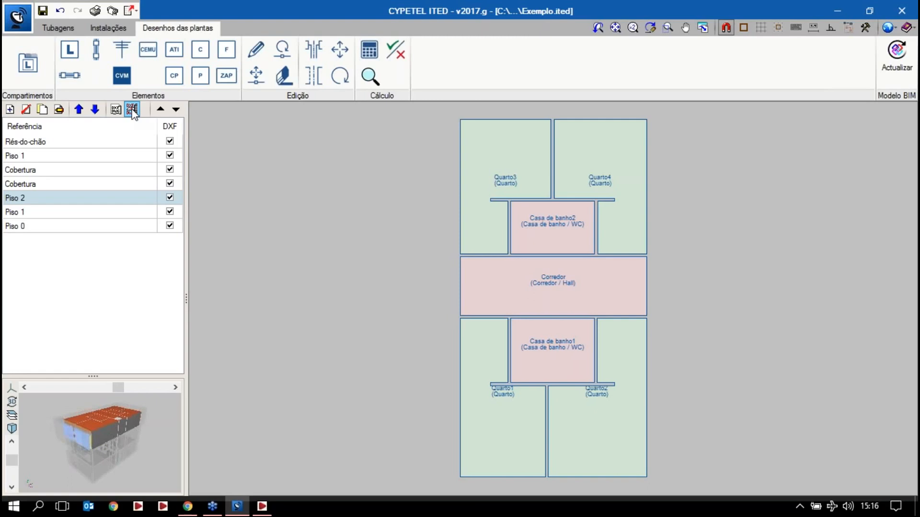
click(67, 156)
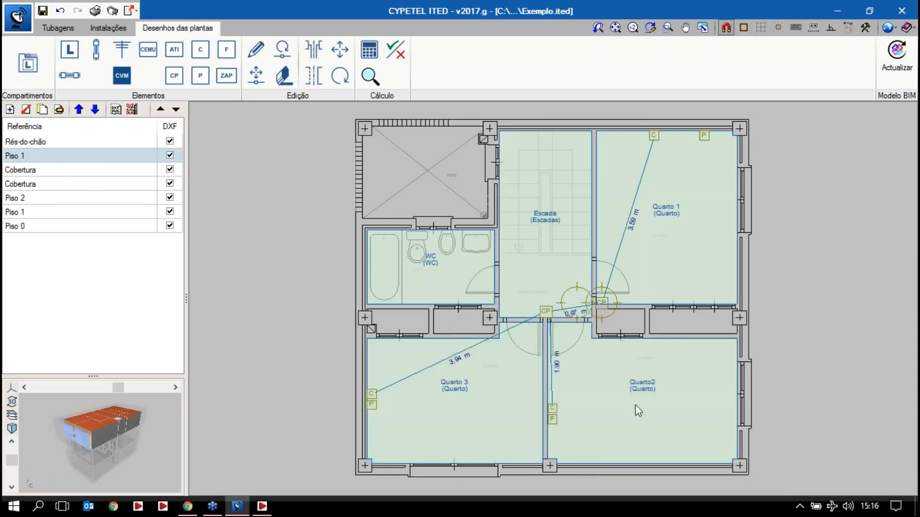
click(28, 212)
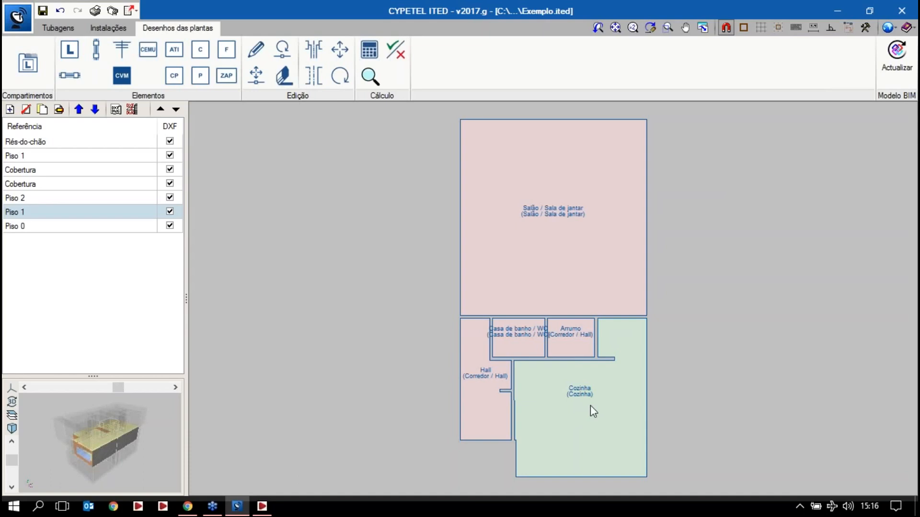
Open the example project Edifício Top from the CYPETEL ITED examples folder
click(22, 23)
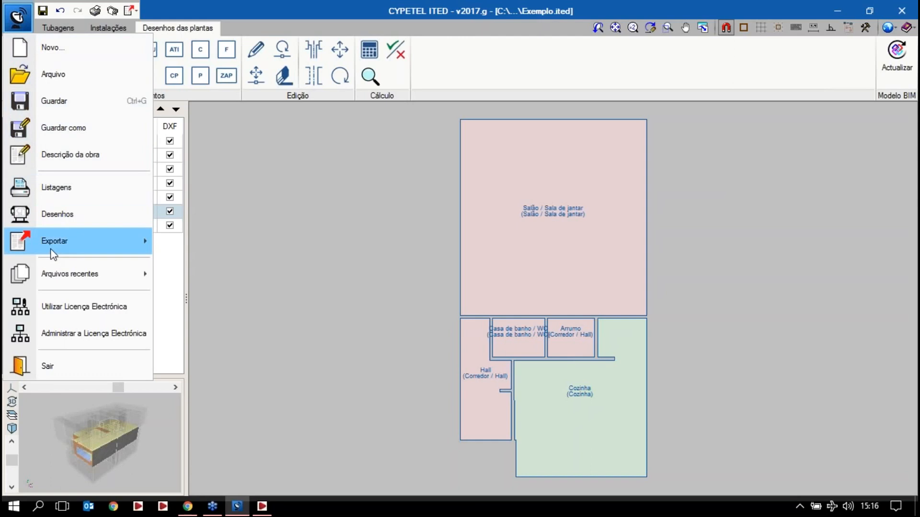
click(54, 79)
click(384, 283)
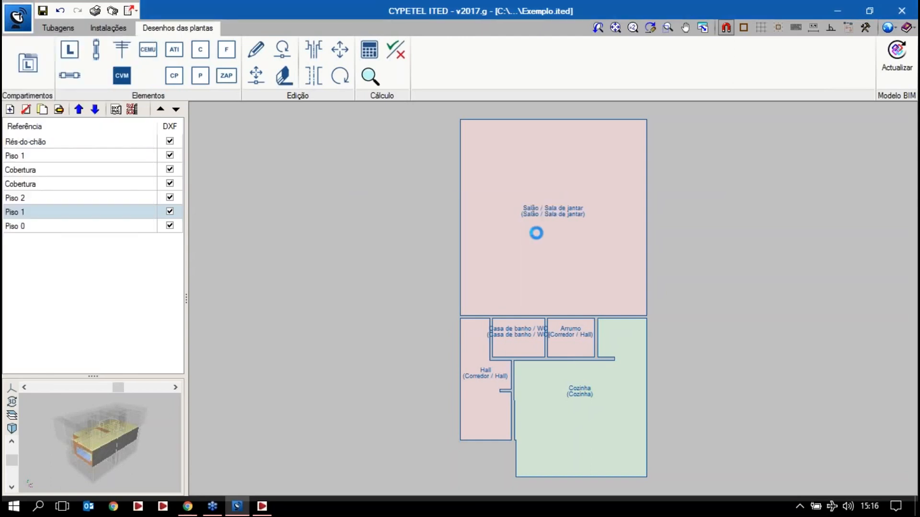
click(336, 172)
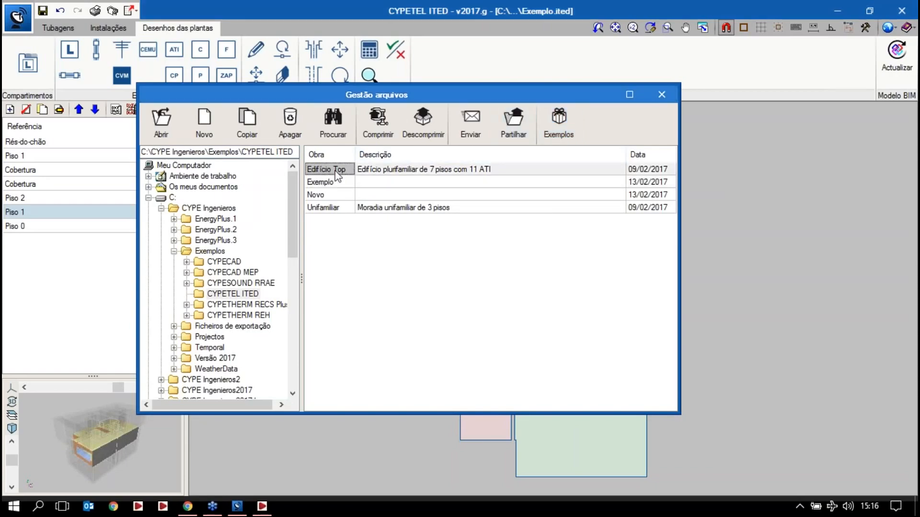
double_click(337, 172)
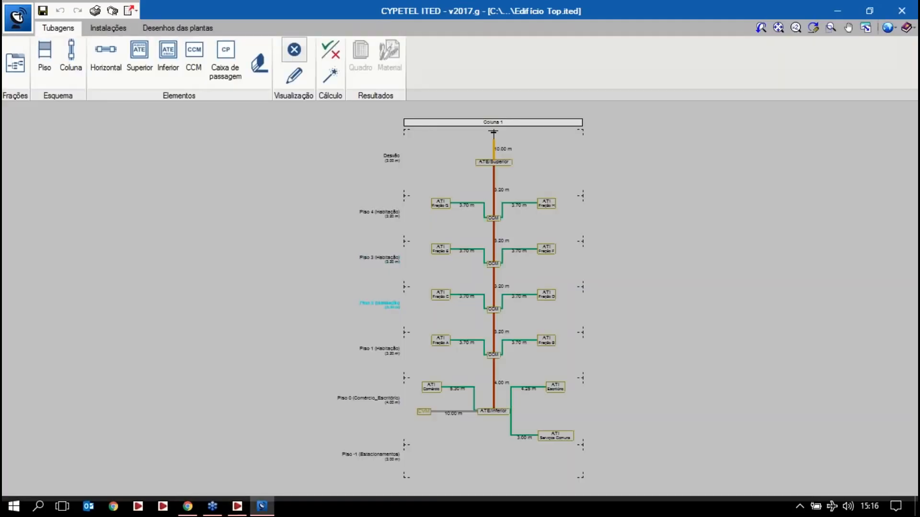
Examine the building's piping scheme from the Desvão down to Piso -1, including the ATI and CCM connections
scroll(383, 297, up, 2)
scroll(391, 297, down, 5)
middle_drag(393, 297, 365, 284)
scroll(411, 323, up, 2)
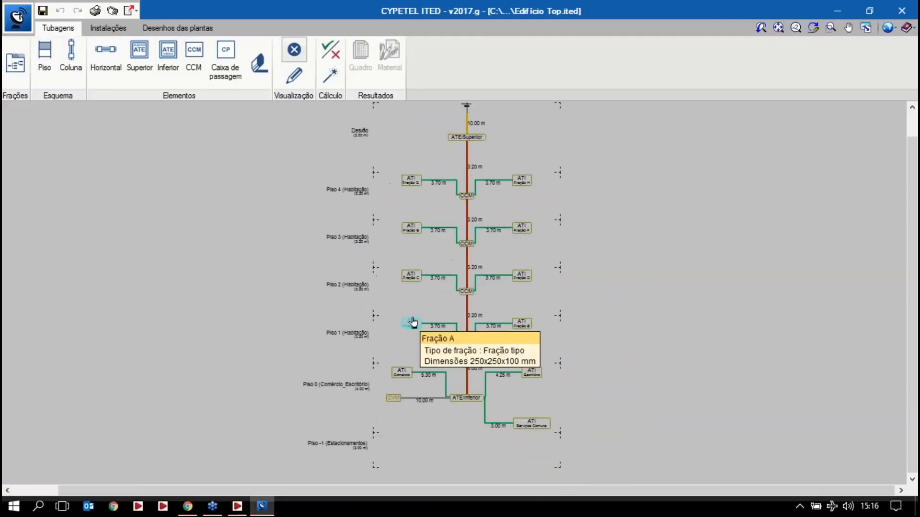
scroll(397, 374, up, 1)
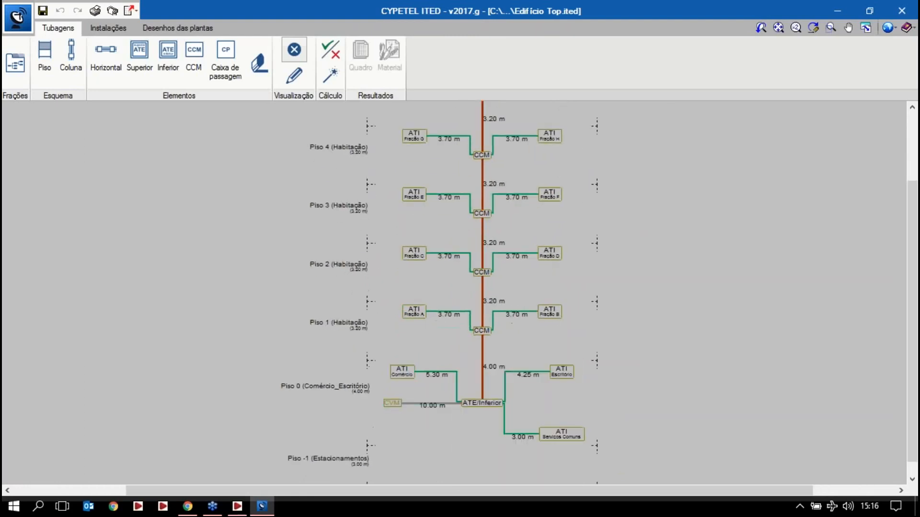
middle_drag(394, 402, 362, 413)
middle_drag(413, 383, 419, 381)
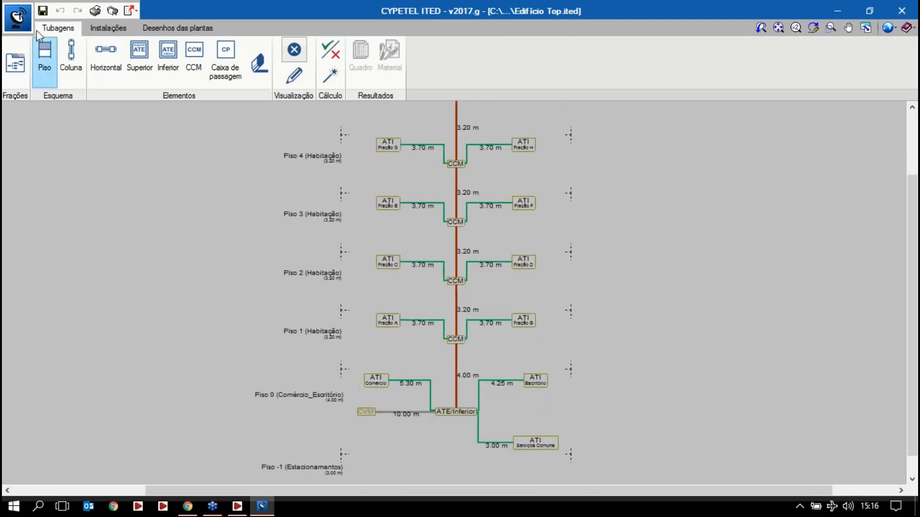
Open the list of fraction types and look through Comércio, Escritório, Serviços comuns and Fração tipo
click(16, 63)
click(382, 208)
click(384, 222)
click(386, 236)
click(387, 201)
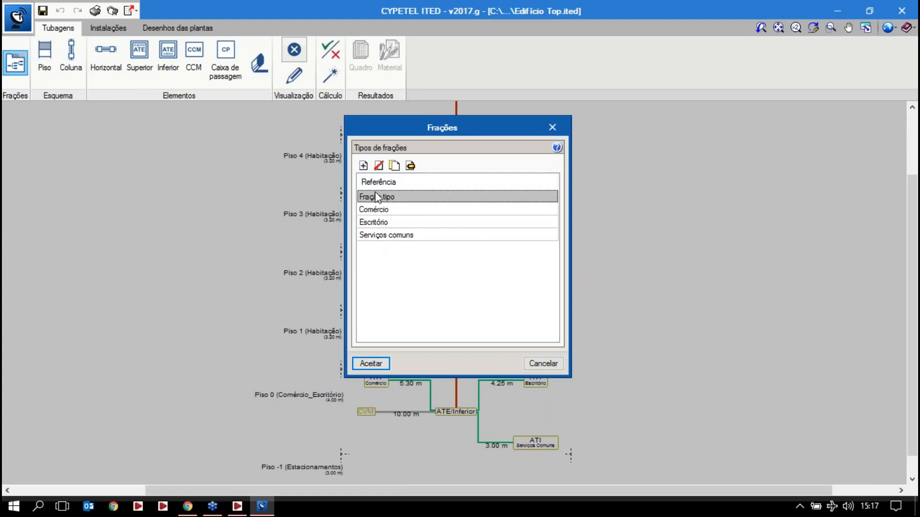
View the individual network piping defined for Fração tipo and leave the fraction dialogs without changing anything
click(410, 165)
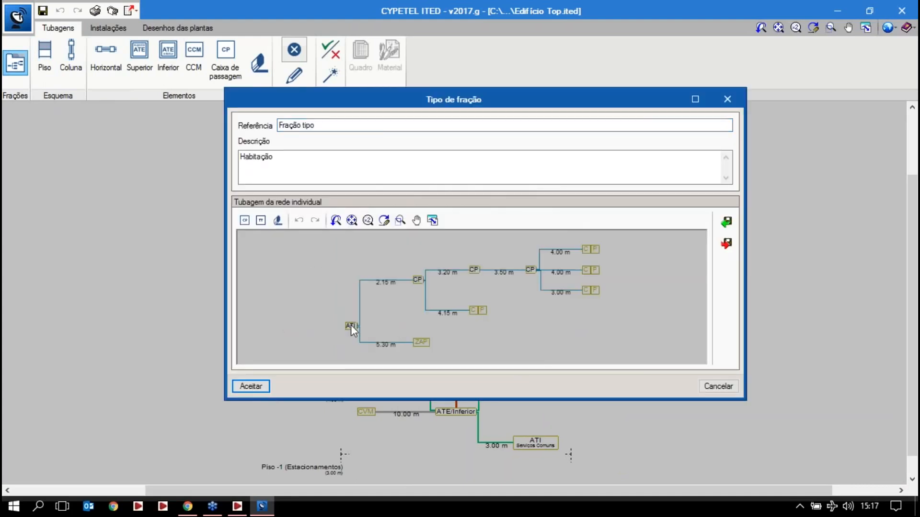
scroll(351, 326, up, 2)
scroll(351, 325, down, 2)
middle_drag(350, 326, 334, 309)
mouse_move(486, 255)
scroll(525, 256, down, 2)
scroll(525, 256, up, 2)
scroll(496, 275, down, 2)
scroll(534, 281, up, 2)
scroll(515, 268, down, 1)
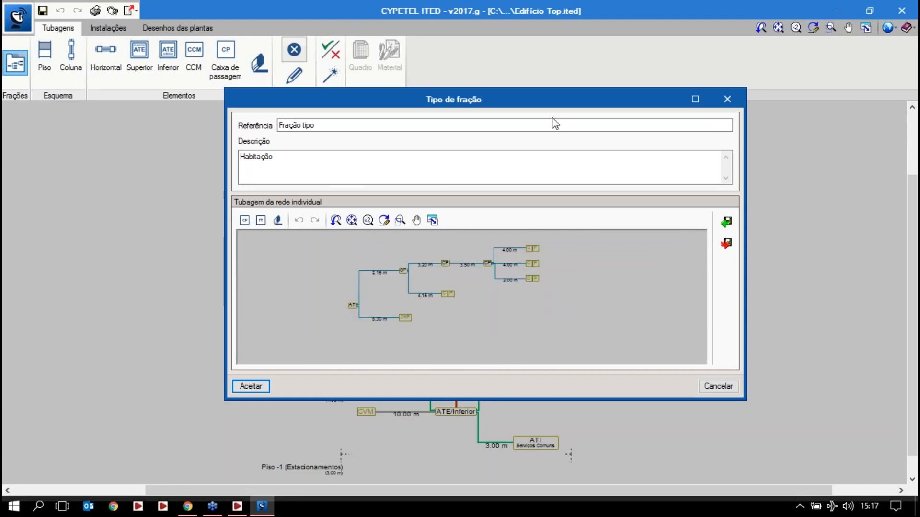
click(727, 99)
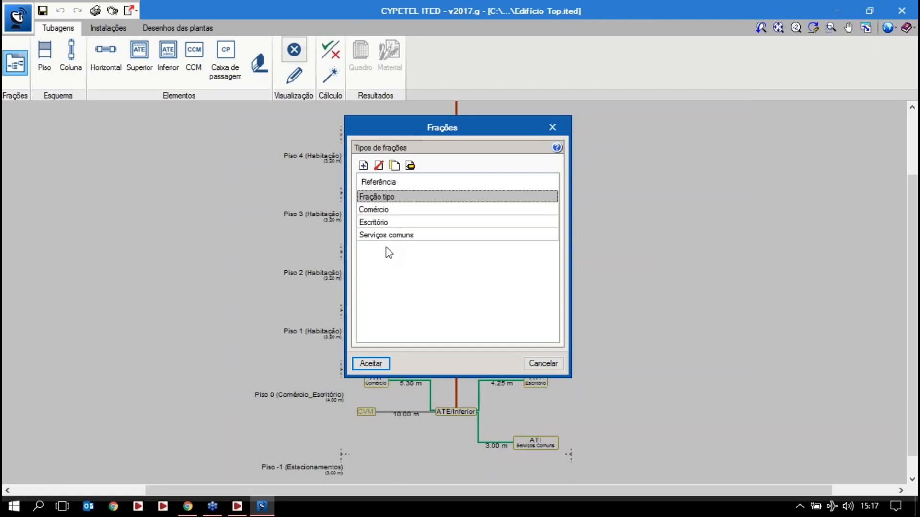
click(551, 127)
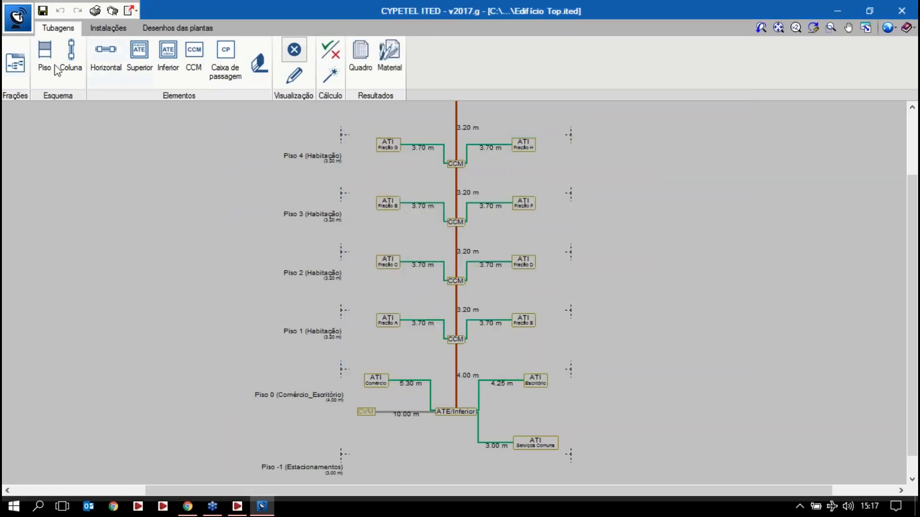
View the settings for a new floor without adding one, and inspect the column scheme around Piso 0
click(48, 60)
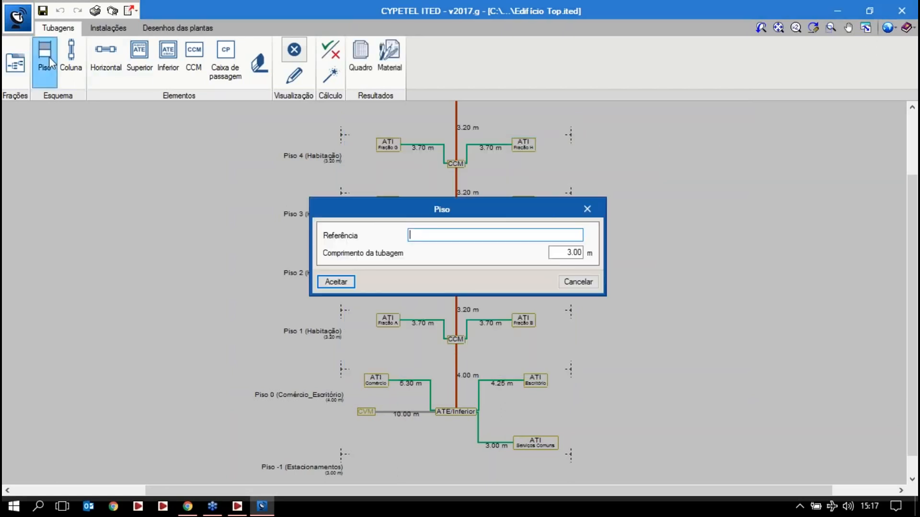
click(585, 285)
scroll(540, 301, up, 2)
middle_drag(533, 302, 540, 337)
scroll(539, 338, up, 1)
mouse_move(493, 377)
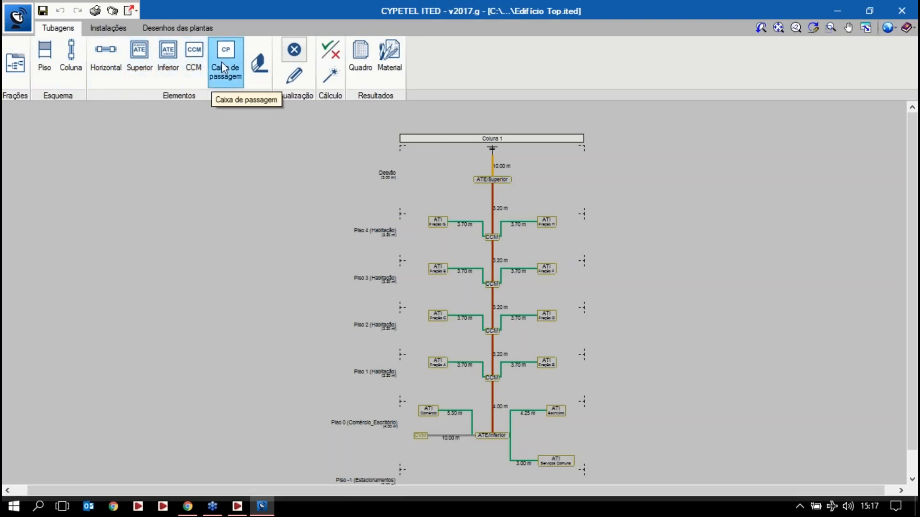
scroll(558, 400, up, 3)
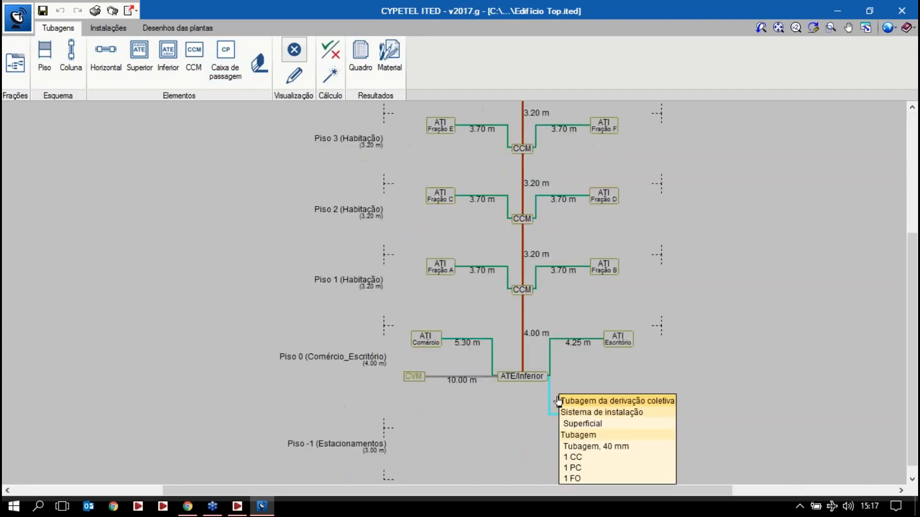
scroll(467, 373, up, 1)
View the Comércio ATI cabinet on Piso 0 and its available fraction types, leaving it unchanged
click(418, 333)
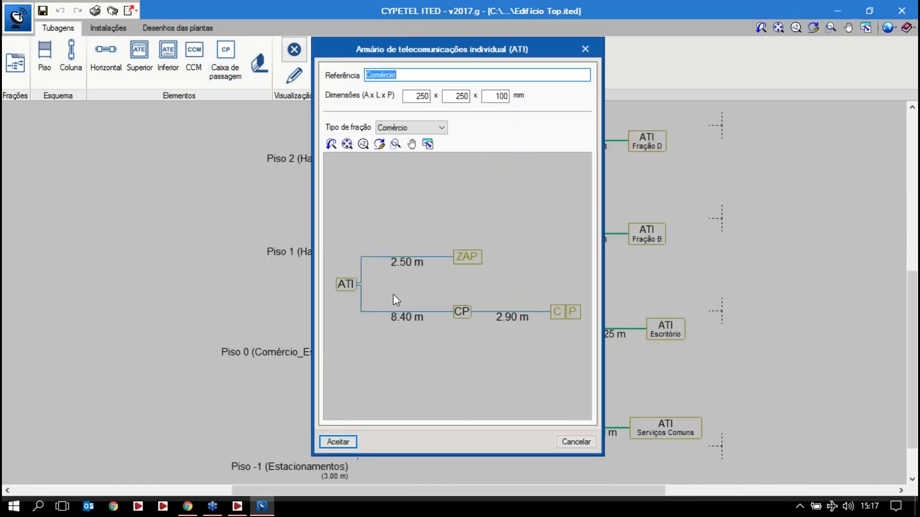
drag(496, 47, 247, 45)
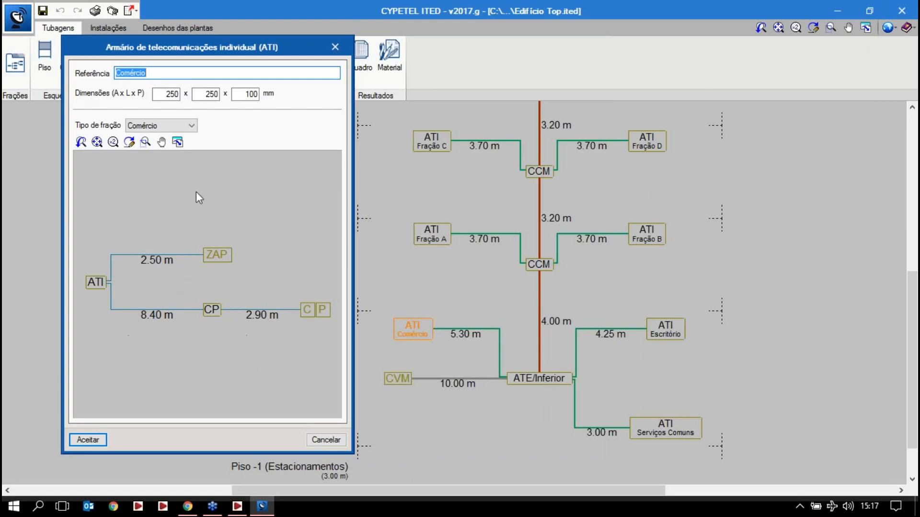
click(189, 126)
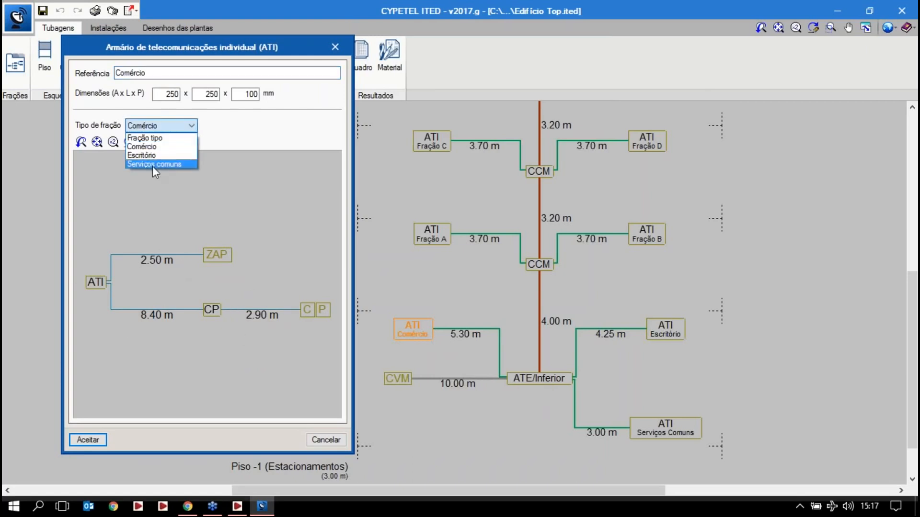
click(269, 145)
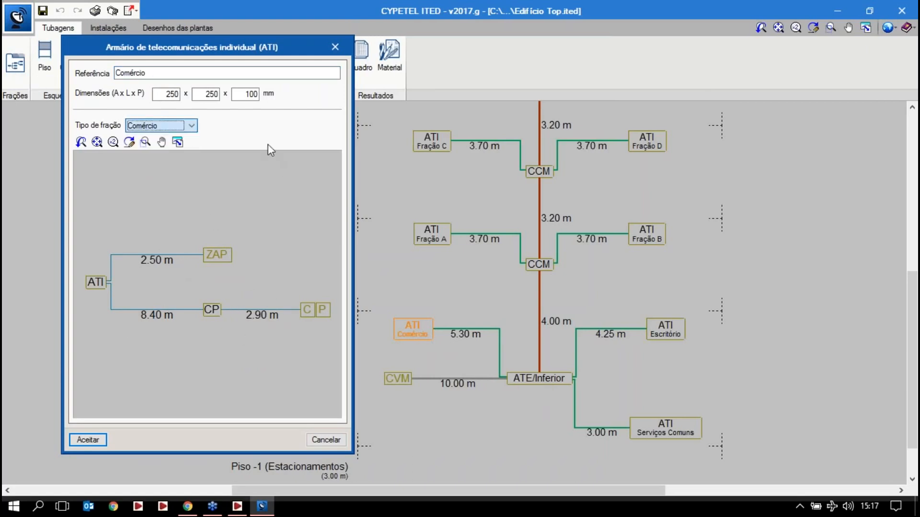
click(335, 47)
View the Fração A ATI cabinet on Piso 1 and its fraction type choices, keeping Fração tipo
click(445, 230)
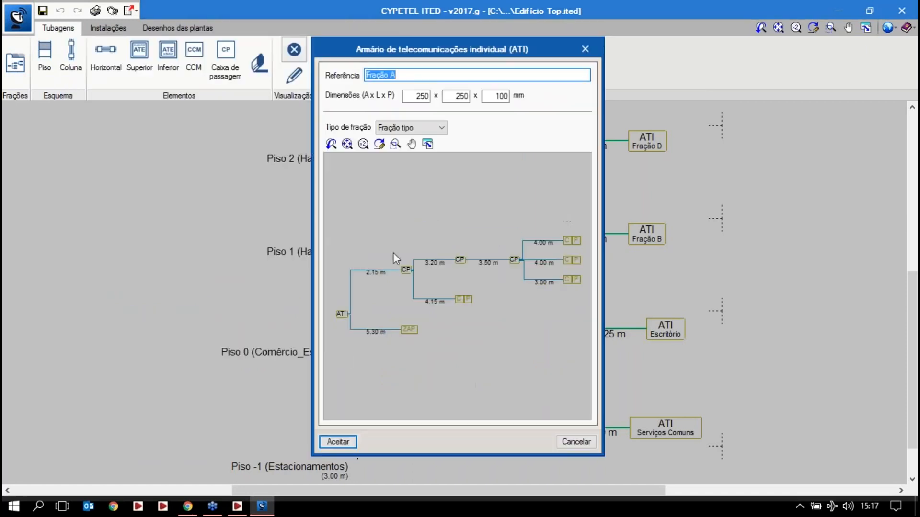
click(403, 128)
click(403, 135)
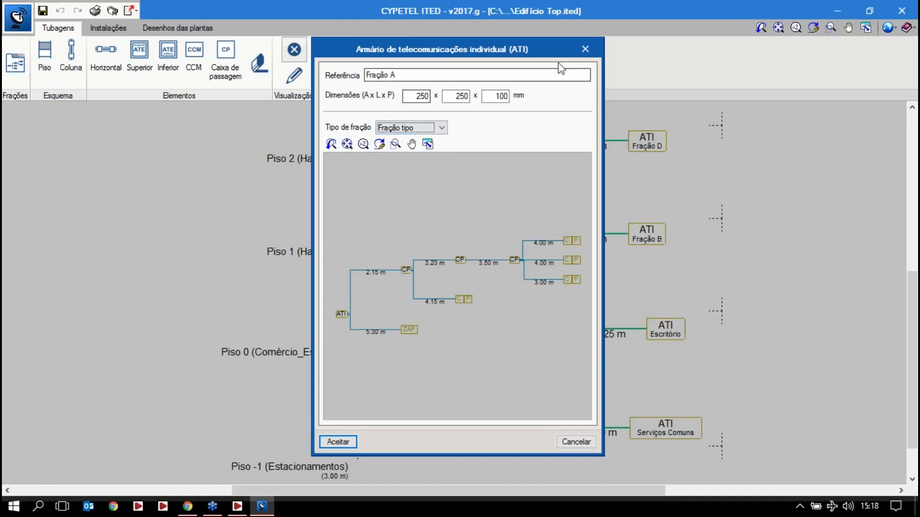
click(585, 49)
View the Fração F ATI cabinet on Piso 3 and close it without changes
middle_drag(544, 174, 522, 276)
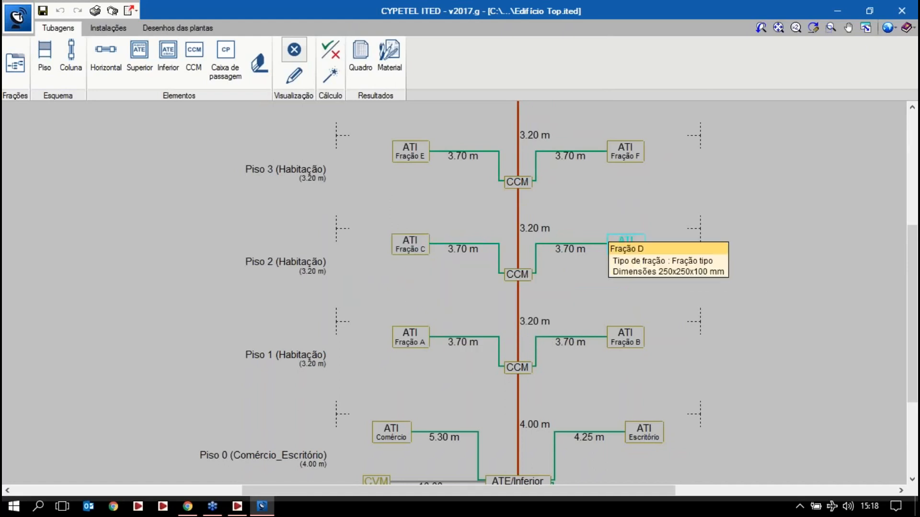
middle_drag(621, 240, 612, 304)
click(618, 218)
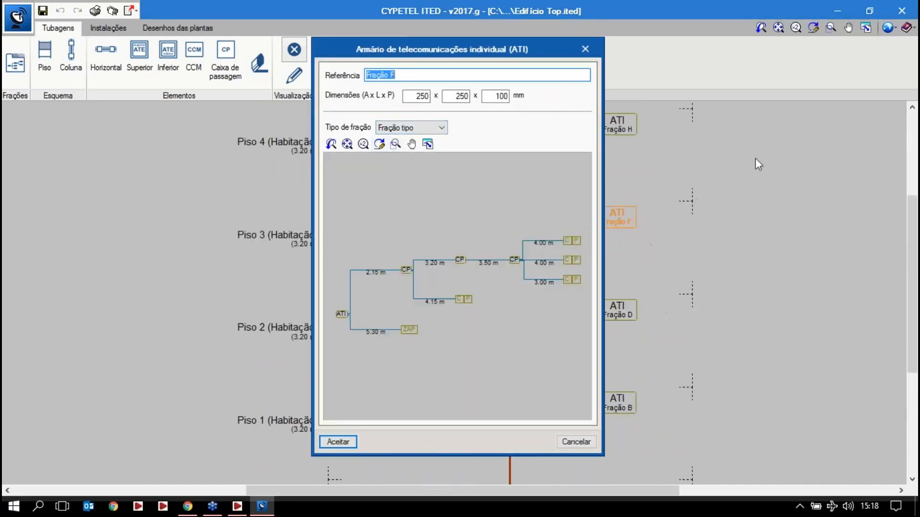
click(586, 50)
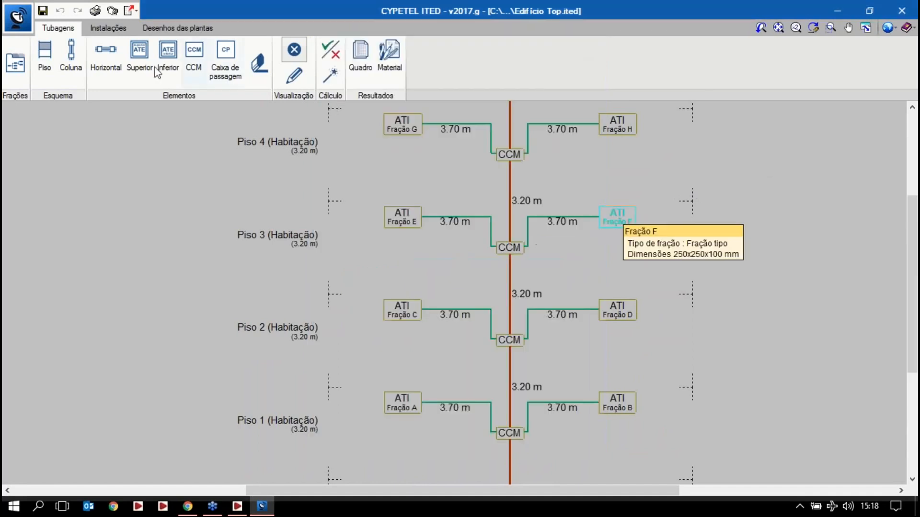
Show the installation schemes and view the antenna, head-end and splitter settings of the S-MATV RG-CC without changing them
click(114, 28)
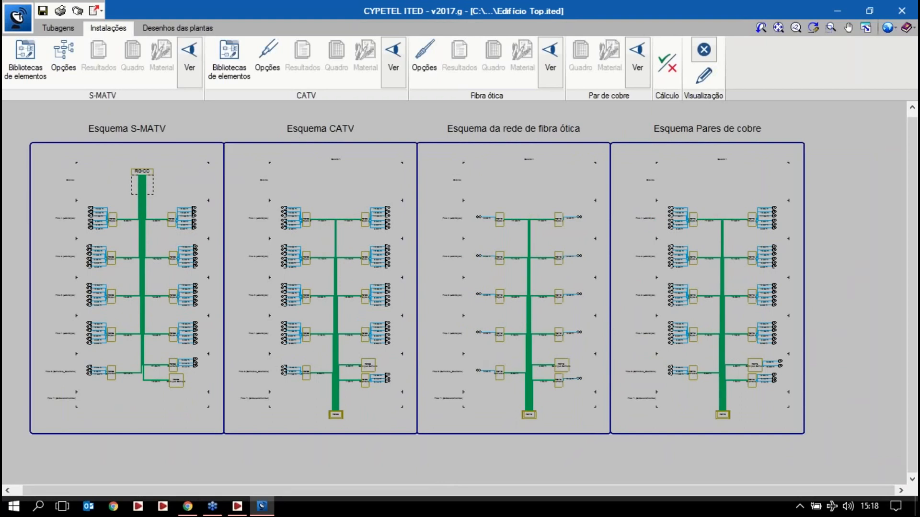
click(150, 173)
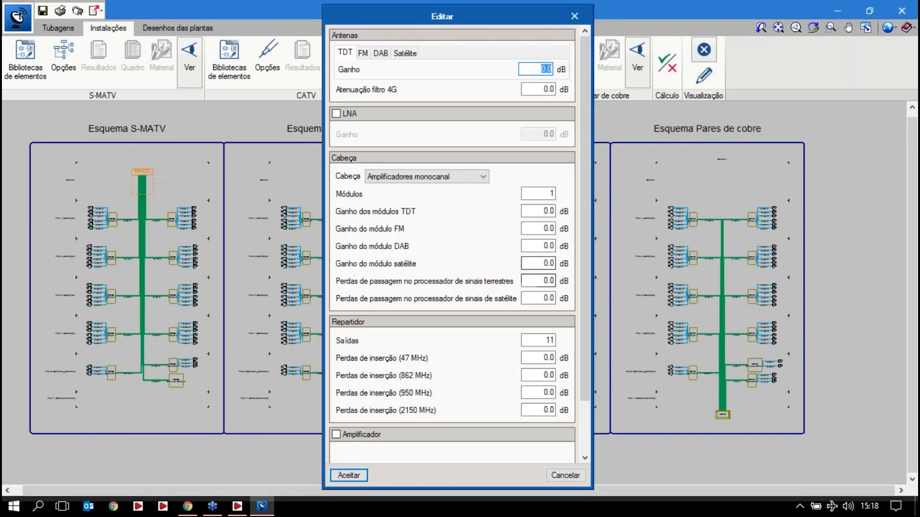
scroll(359, 355, down, 2)
scroll(360, 361, up, 2)
click(575, 17)
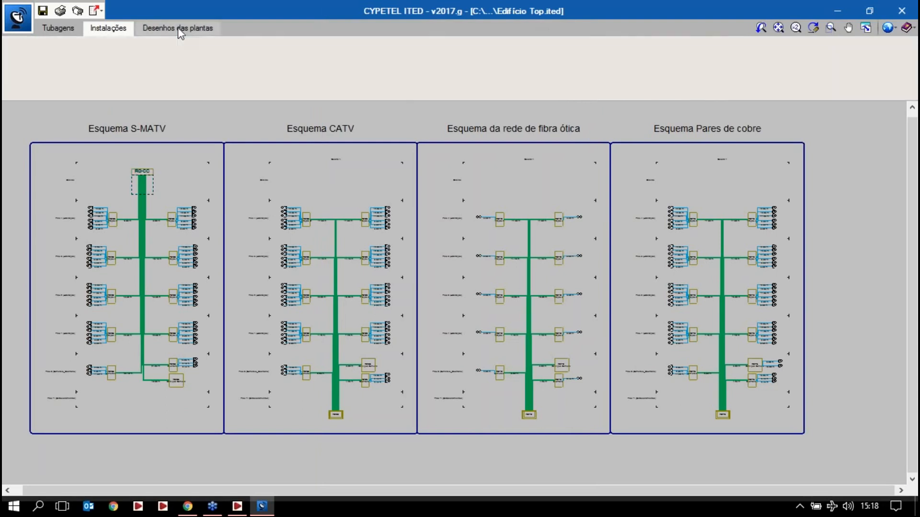
Show the floor plan drawings and examine the network layout on Piso-1 and Piso 0
click(178, 29)
scroll(556, 280, up, 4)
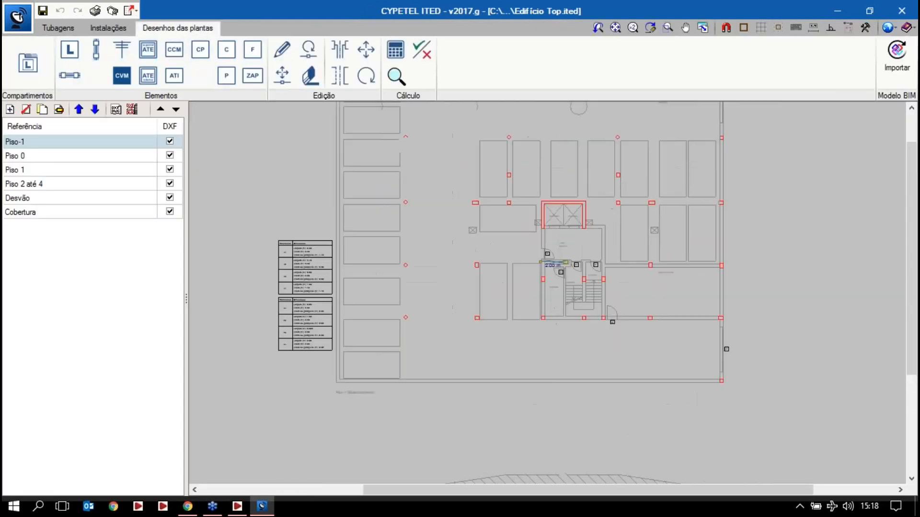
click(79, 157)
scroll(571, 381, up, 5)
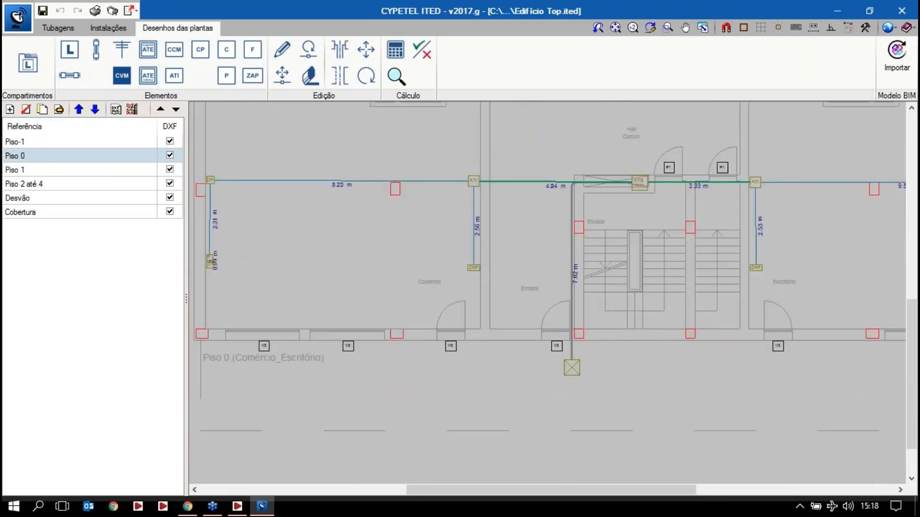
scroll(425, 278, down, 5)
Return to the installation schemes and run the calculation of the building's networks
click(108, 28)
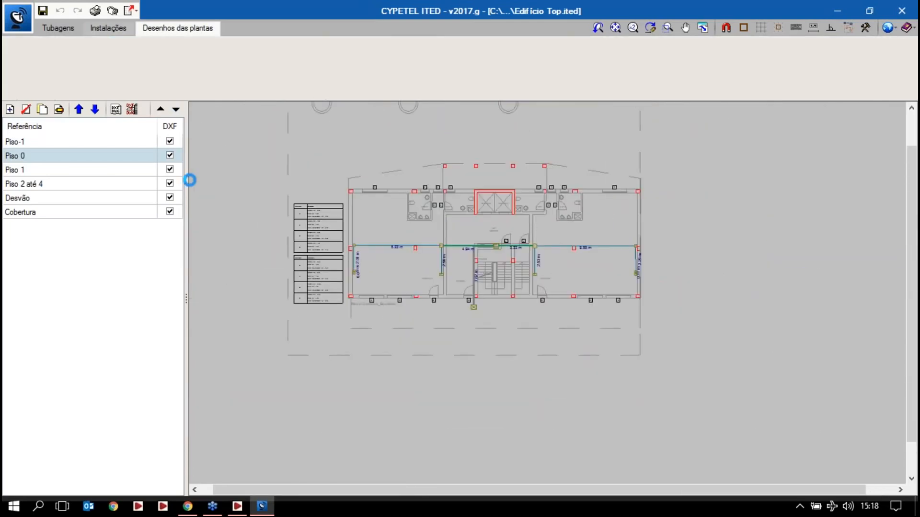
click(667, 65)
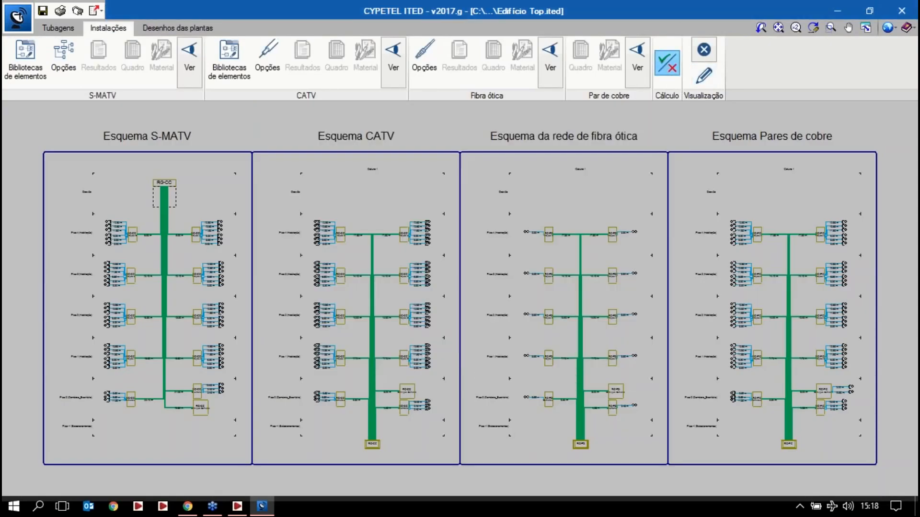
View the calculation checks for Fração H on Piso 4 in the CATV scheme and close the report
click(400, 235)
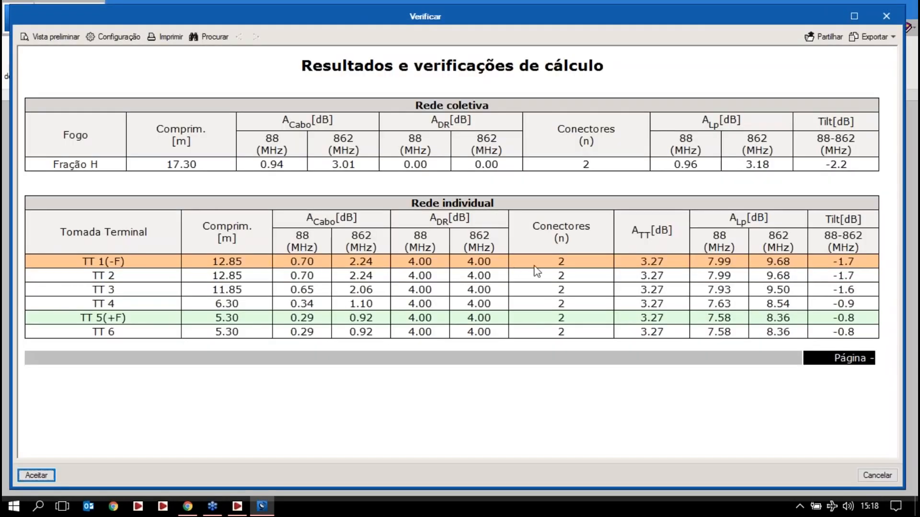
click(886, 16)
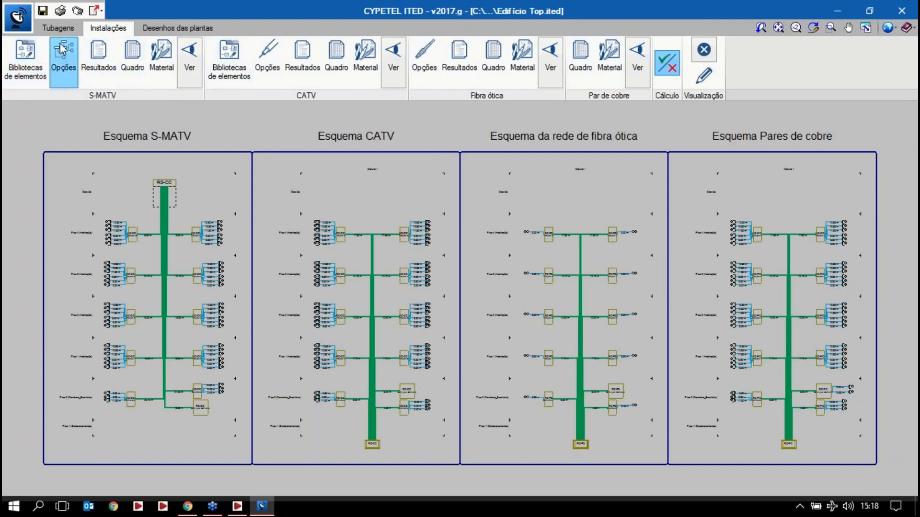
Read through the S-MATV calculation results, including attenuation and signal levels at the outlets, and close the report
click(98, 60)
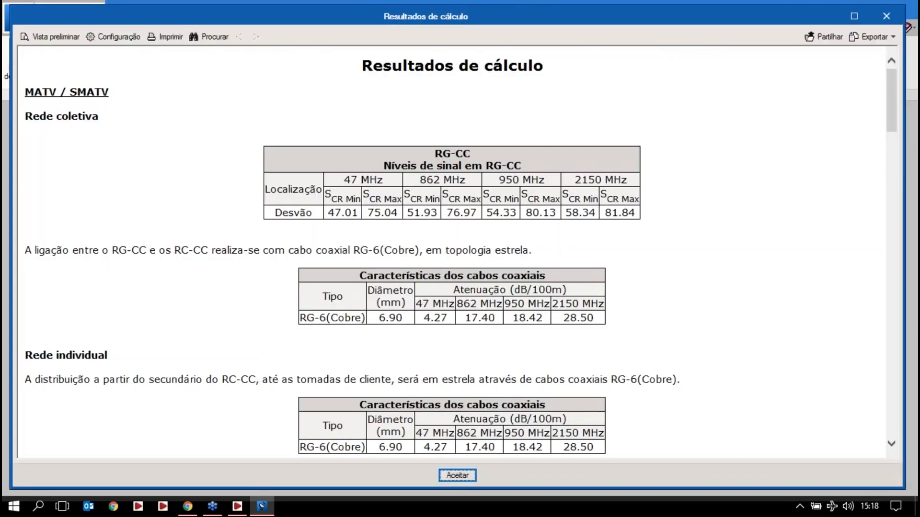
scroll(269, 238, down, 10)
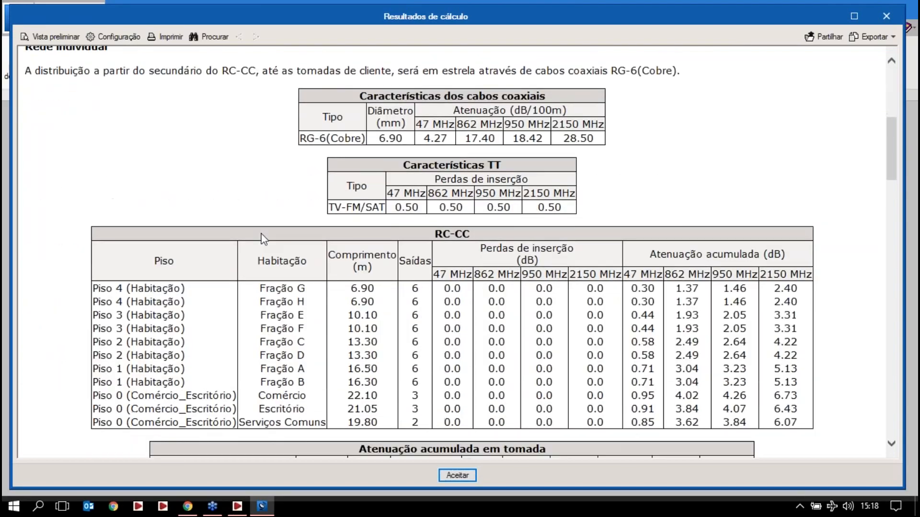
scroll(262, 240, down, 10)
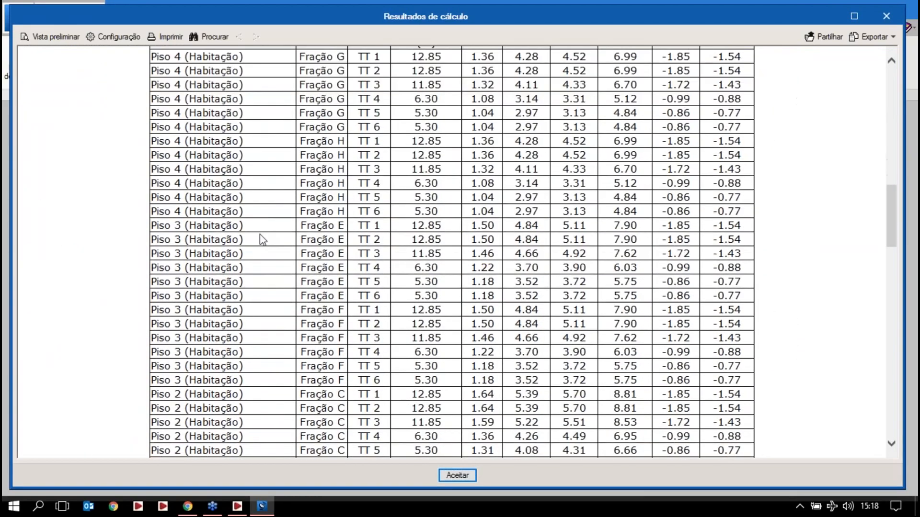
scroll(261, 239, down, 15)
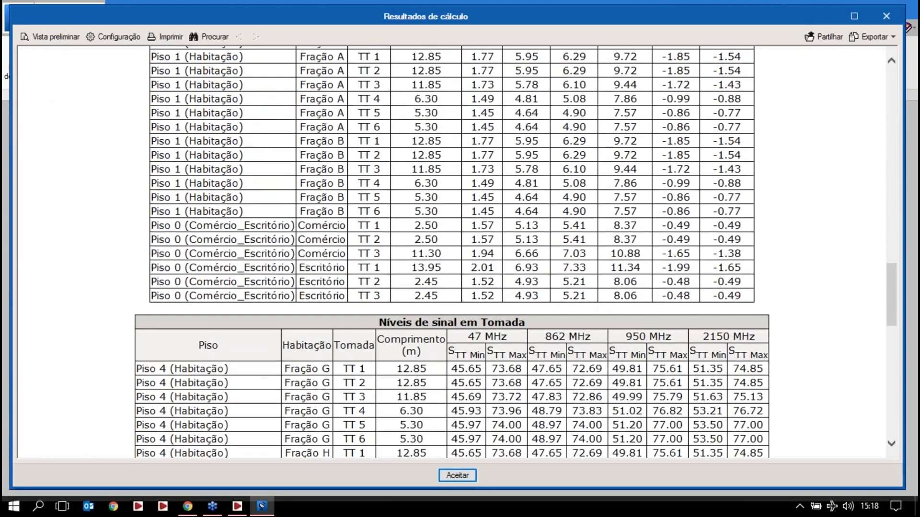
scroll(259, 234, down, 5)
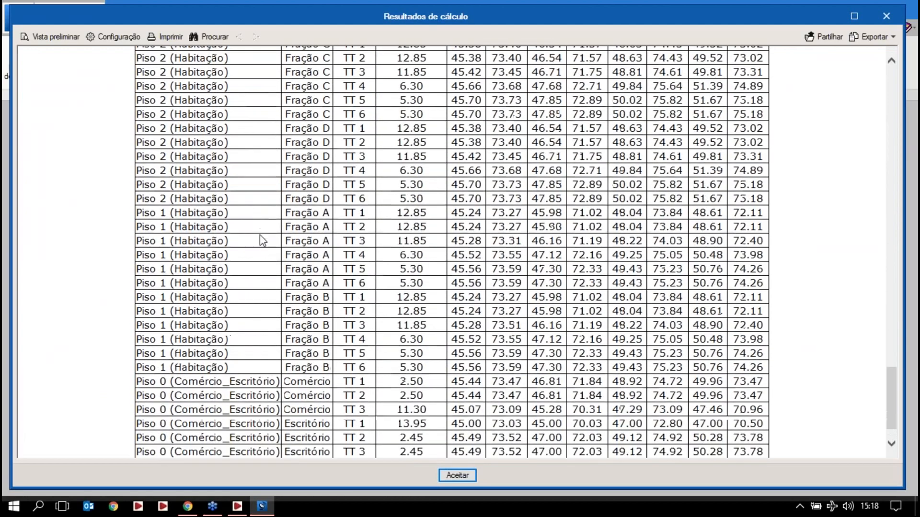
scroll(260, 235, up, 15)
click(886, 16)
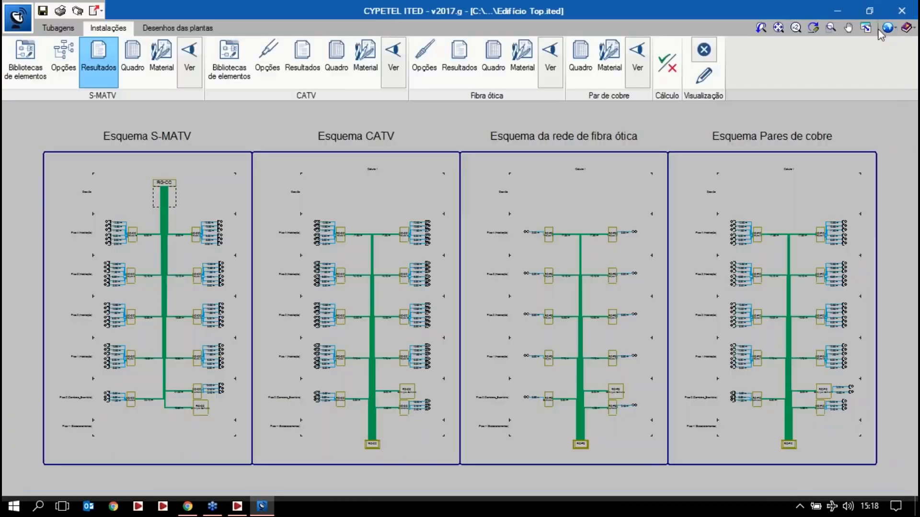
View the S-MATV coaxial cable dimensioning table and the S-MATV material list, closing each report
click(133, 60)
scroll(348, 224, down, 3)
scroll(349, 224, up, 3)
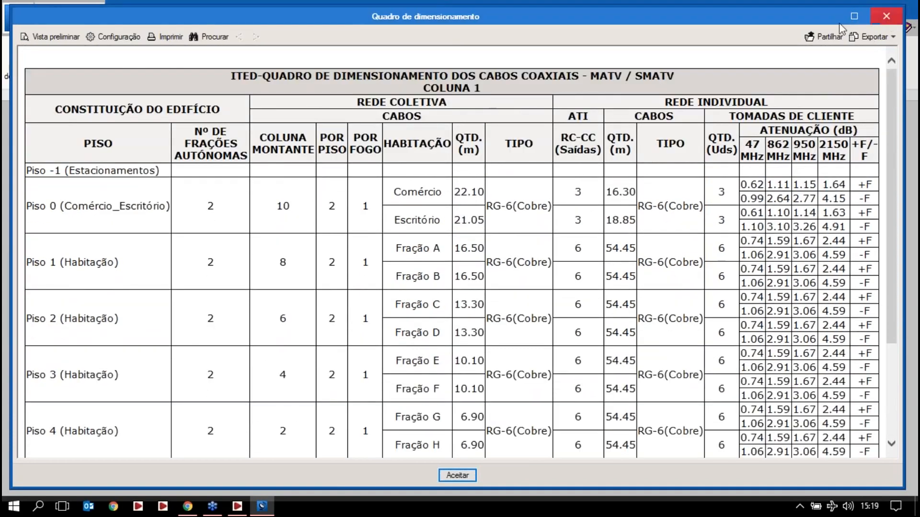
click(887, 16)
click(190, 62)
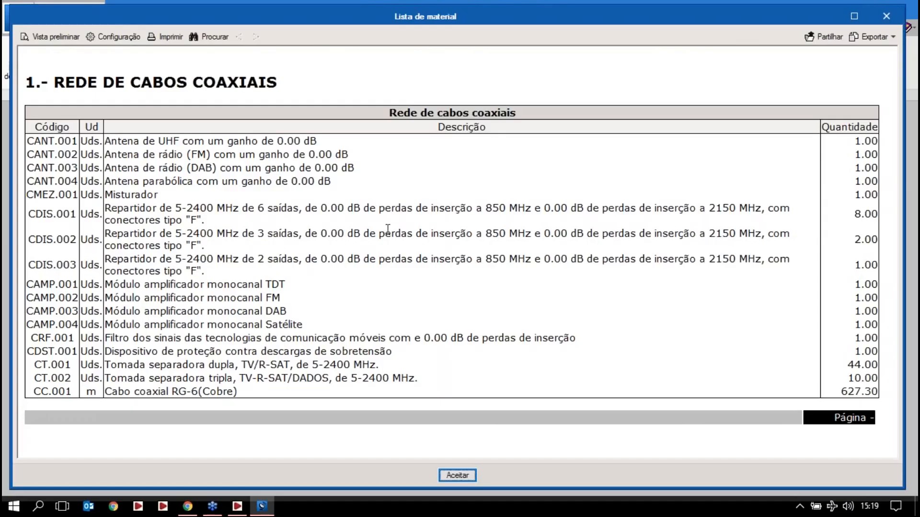
click(887, 16)
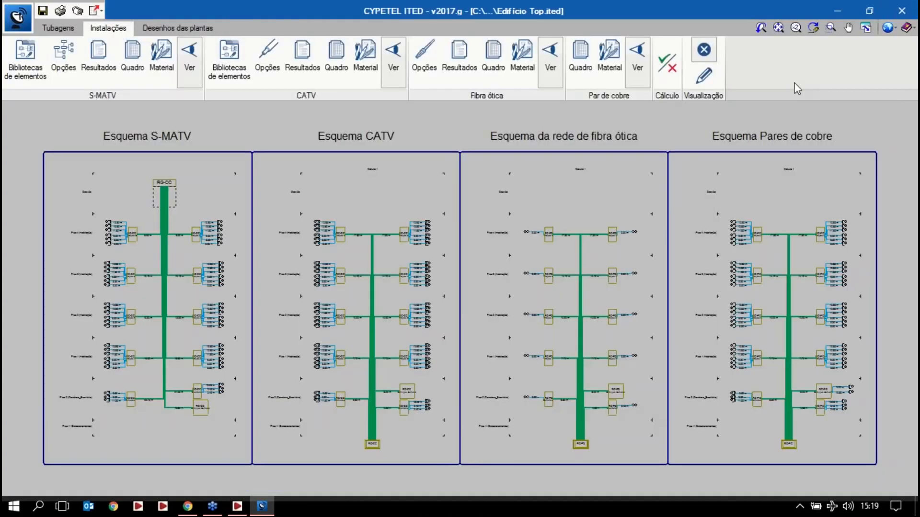